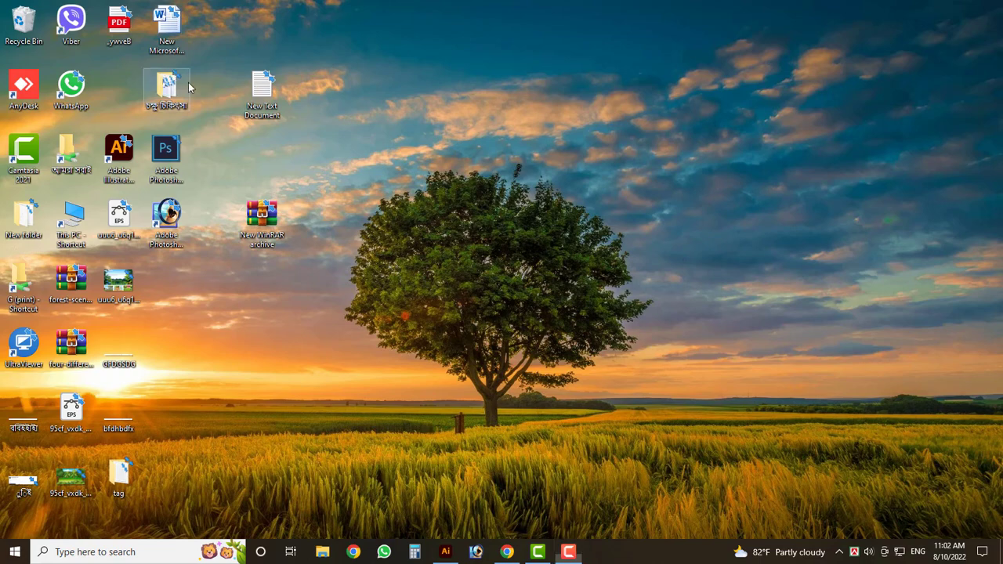
Step: Restore the Illustrator window from the taskbar, showing the blank untitled artboard at 63%
click(442, 552)
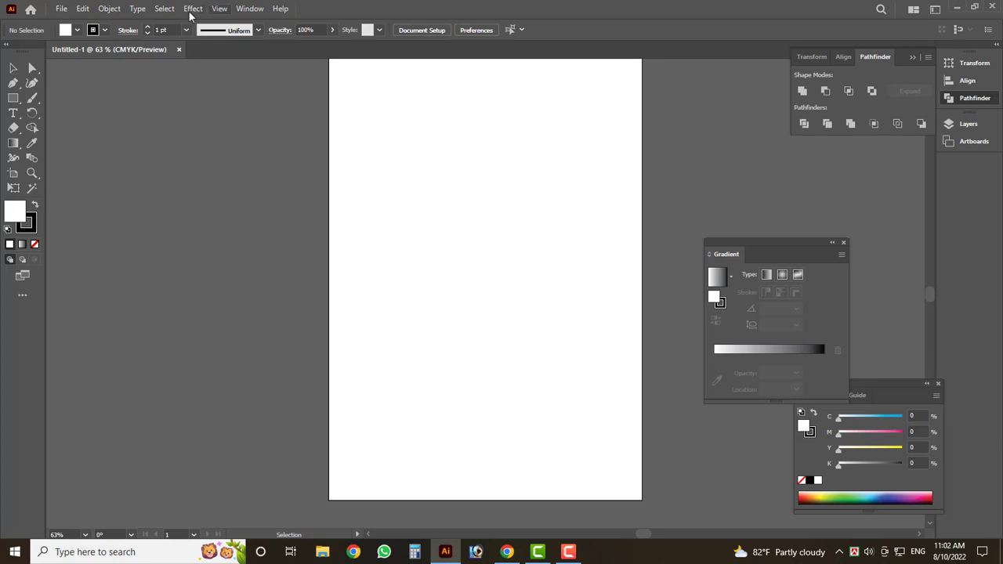
scroll(453, 227, up, 3)
scroll(383, 227, down, 2)
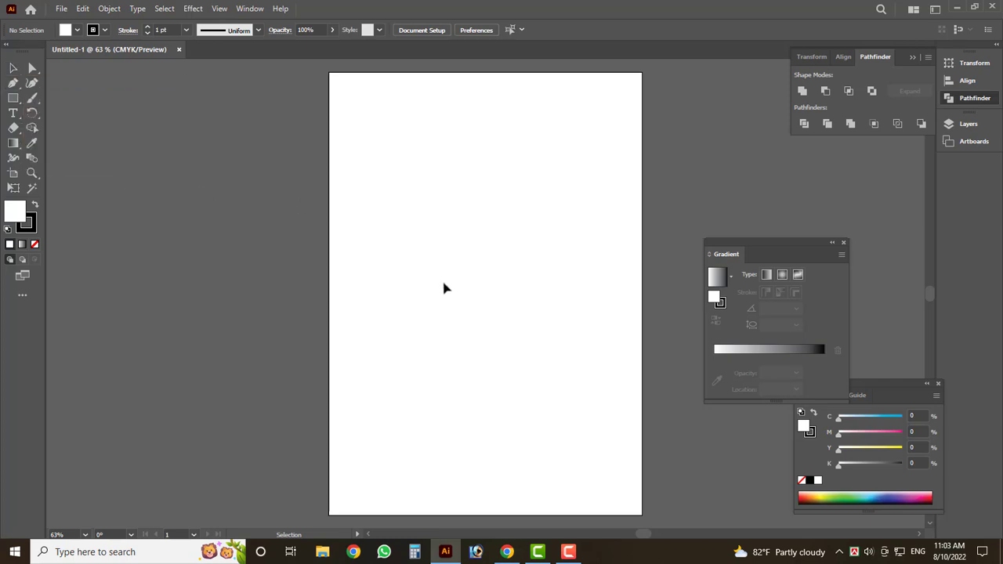
click(31, 68)
click(86, 68)
Step: Draw two overlapping rectangles and fill the left one red
click(15, 100)
drag(411, 144, 512, 324)
drag(460, 203, 589, 382)
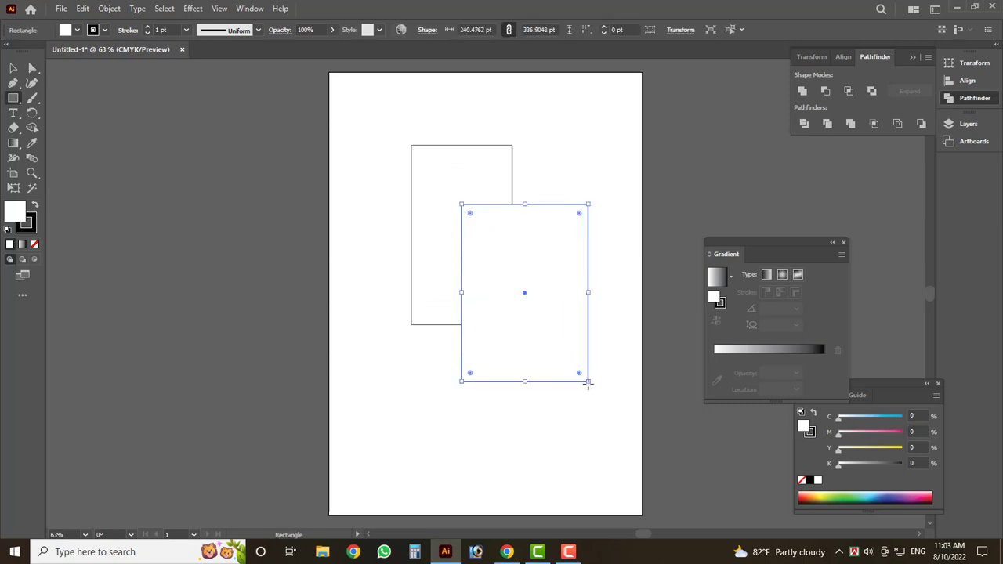
key(v)
click(441, 195)
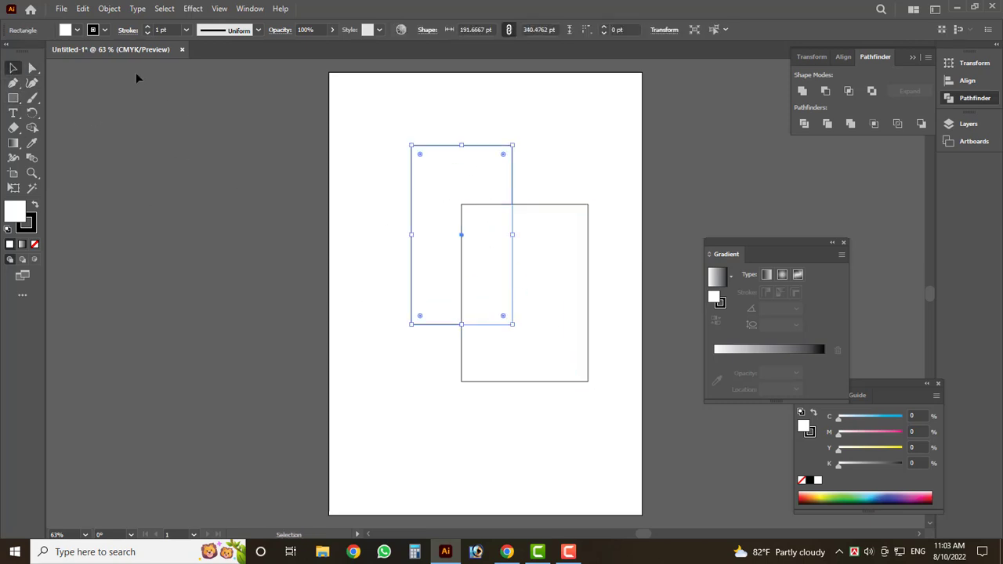
click(77, 29)
click(25, 63)
Step: Make the right rectangle yellow, then Alt-drag a copy to the lower left and colour it green
click(561, 327)
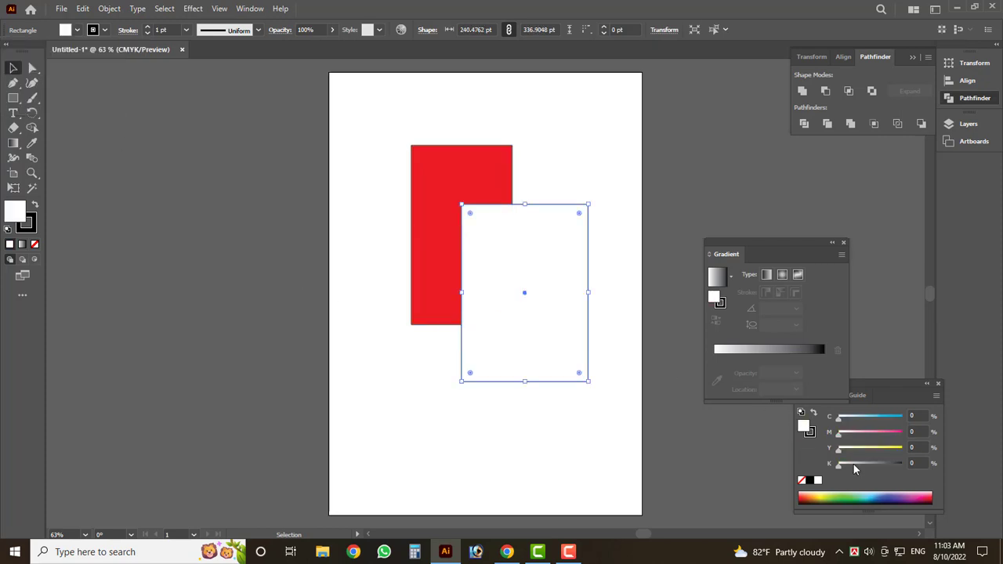
click(900, 447)
click(535, 453)
click(545, 330)
mouse_move(546, 329)
mouse_down()
mouse_move(414, 353)
mouse_move(410, 374)
mouse_up()
click(896, 416)
click(591, 478)
Step: Select all three rectangles and group them with Object > Group
key(ctrl+a)
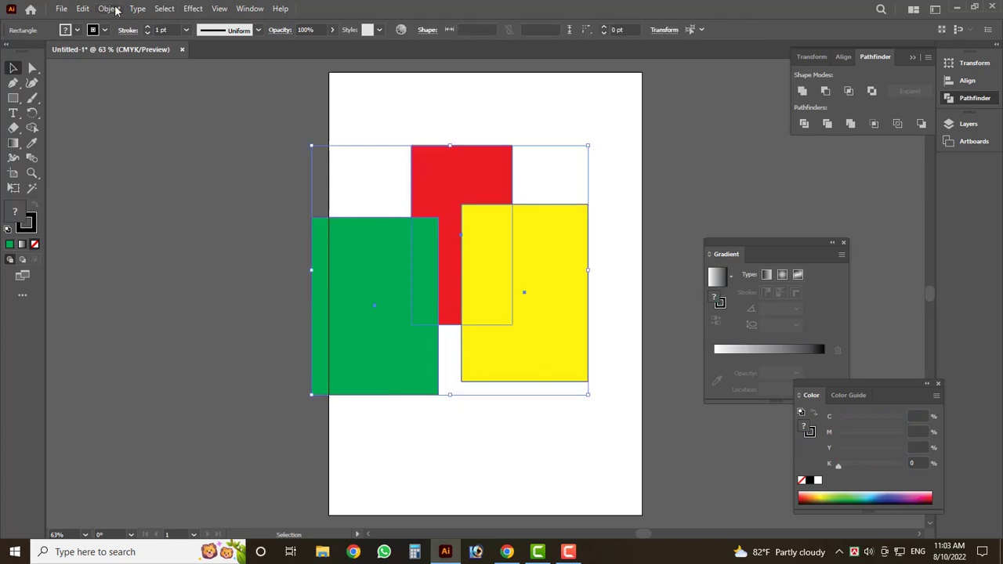
click(82, 8)
click(126, 69)
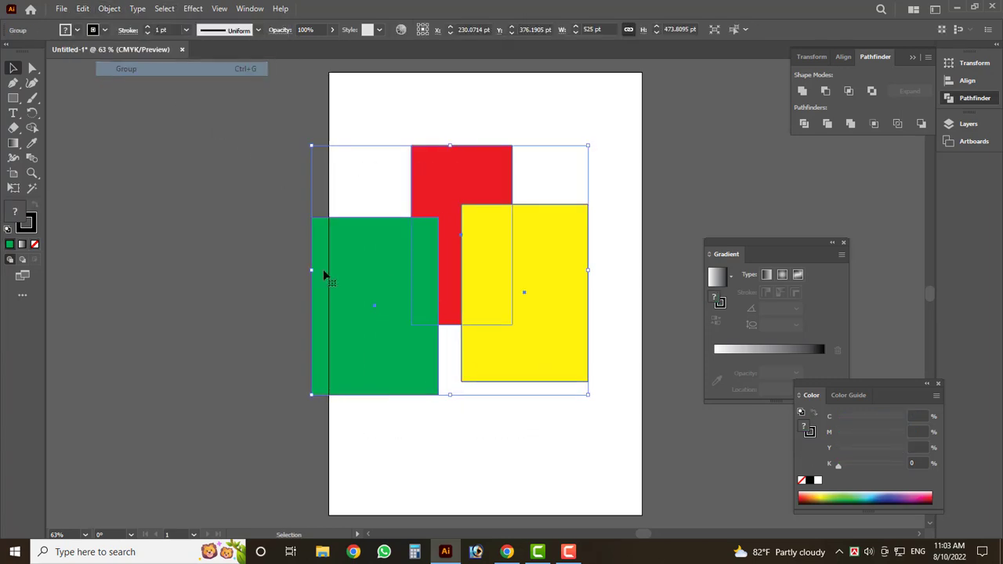
drag(368, 258, 495, 347)
key(ctrl+z)
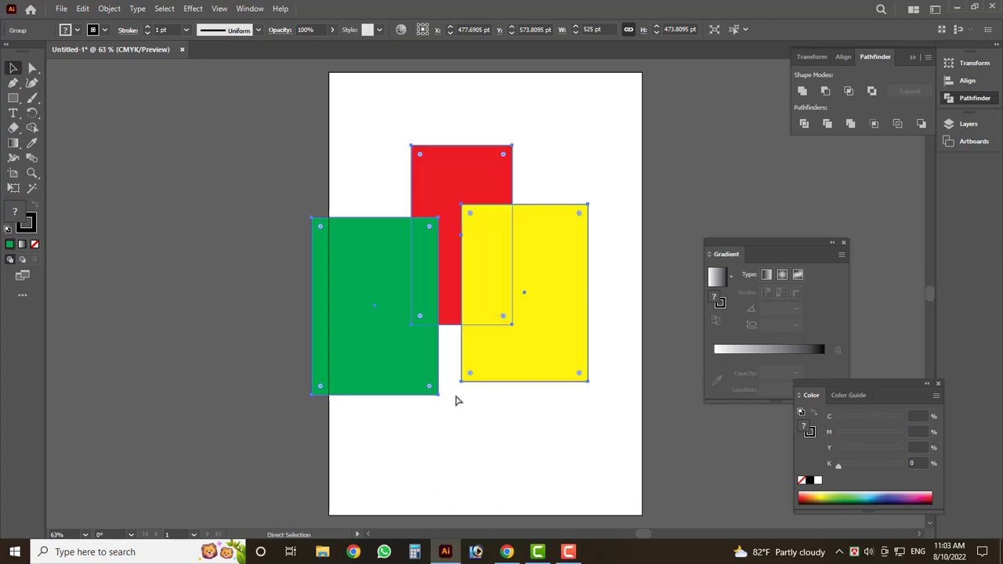
click(194, 277)
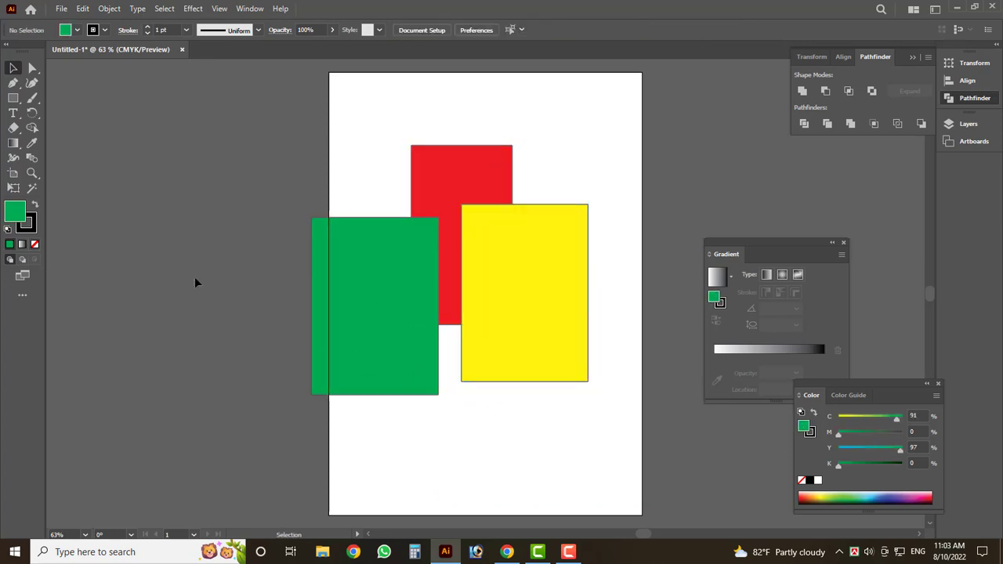
Step: Pull the red rectangle's top-right anchor outward and round that corner
click(33, 68)
drag(499, 198, 394, 121)
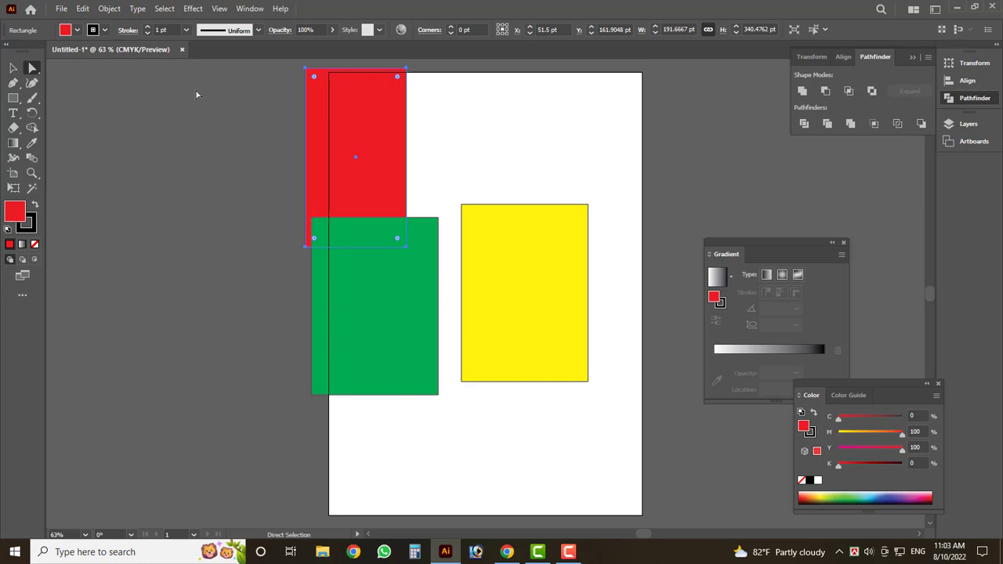
key(ctrl+z)
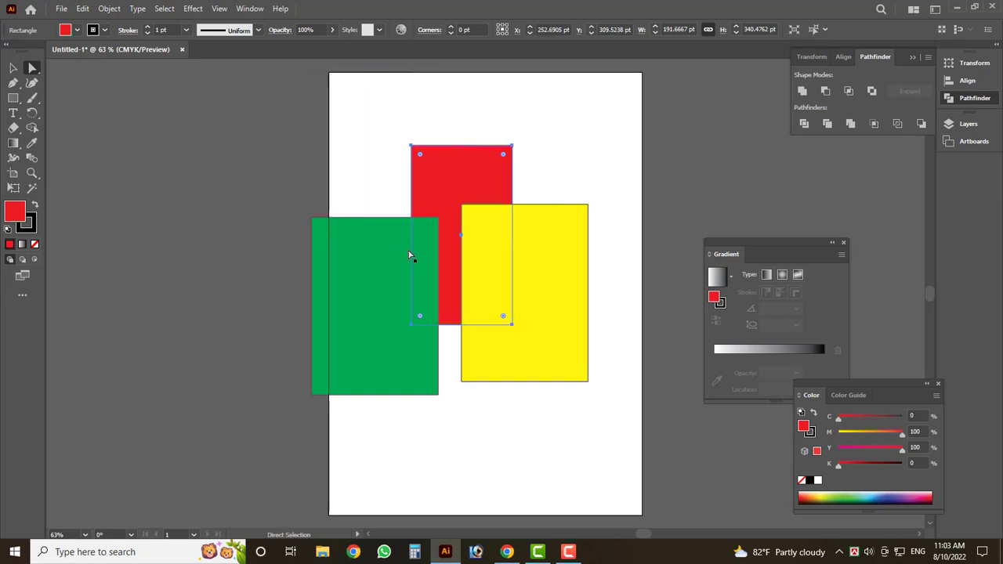
mouse_move(512, 146)
mouse_down()
mouse_move(613, 86)
mouse_move(513, 161)
mouse_up()
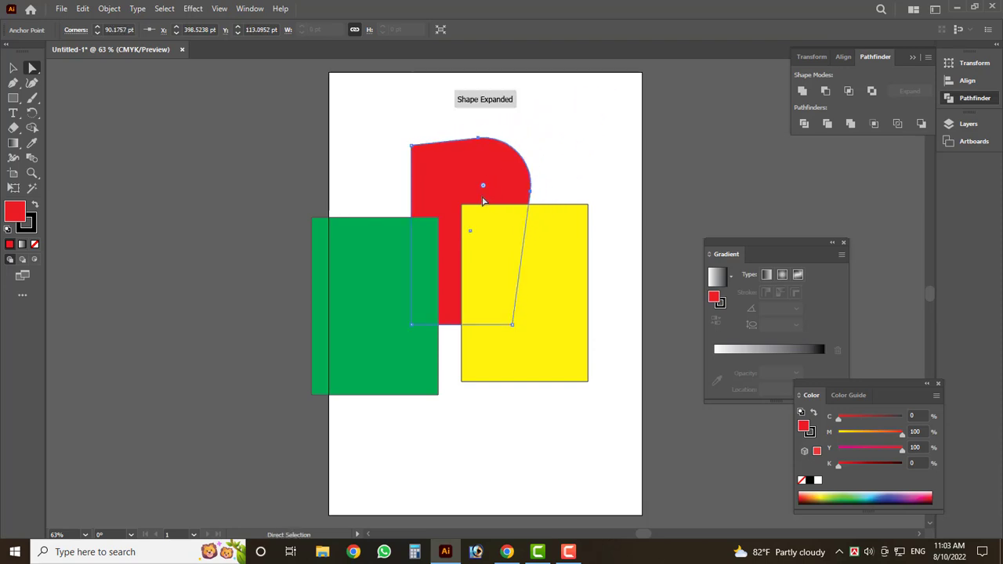
click(369, 257)
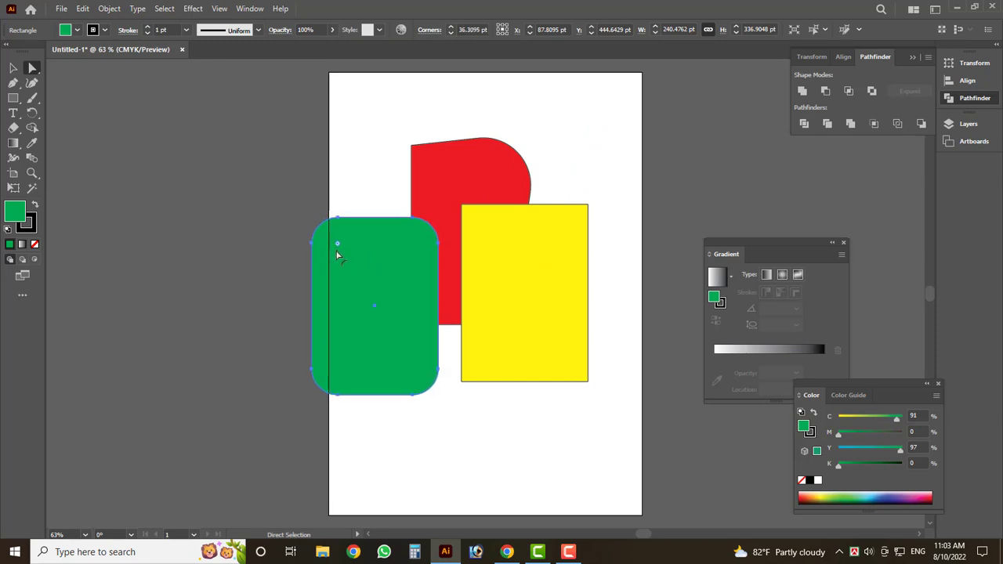
Step: Round the green rectangle's top-left corner with the corner widget
drag(321, 226, 296, 167)
click(315, 224)
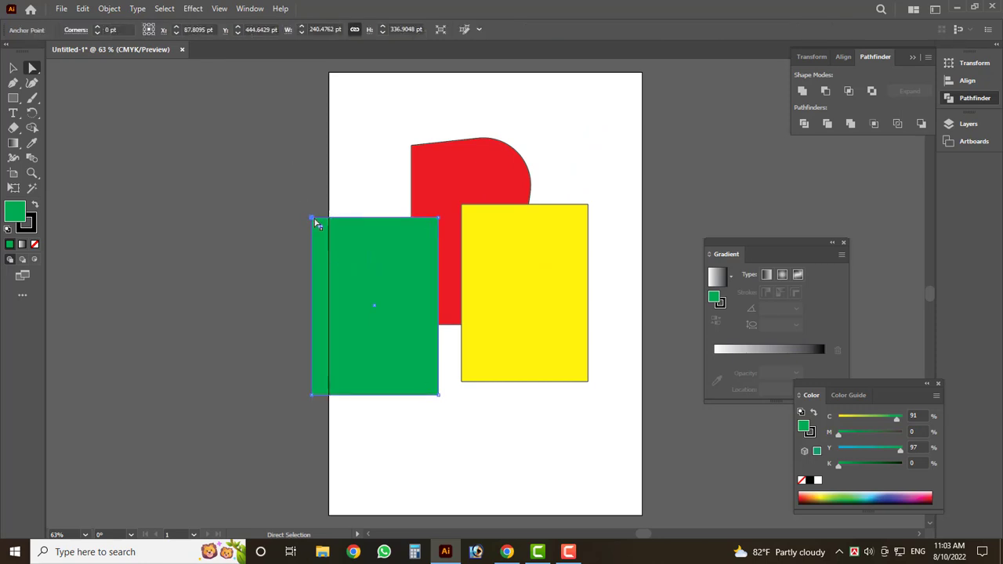
mouse_move(321, 229)
mouse_down()
mouse_move(458, 415)
mouse_move(275, 162)
mouse_up()
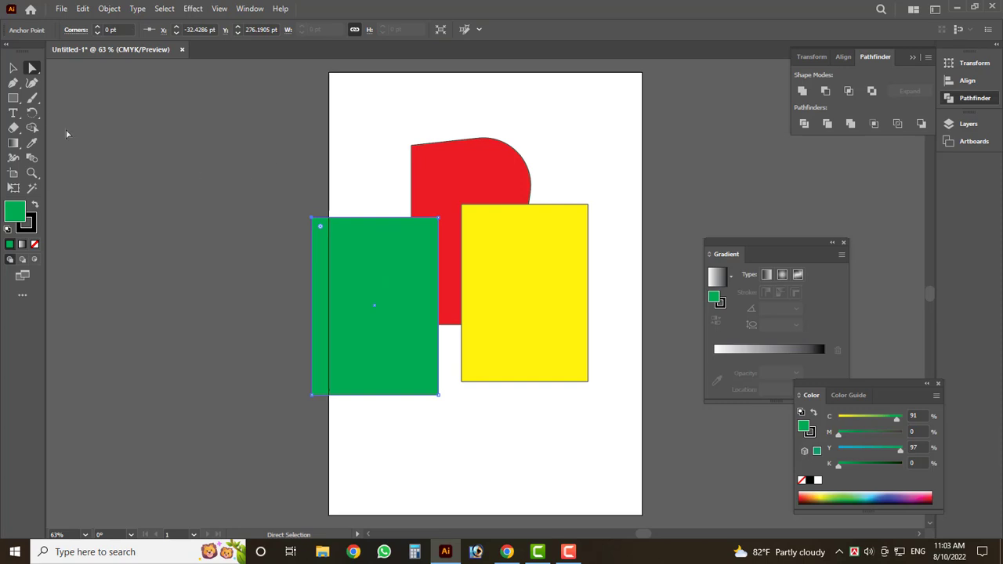
Step: Drag the yellow rectangle lower, then nudge the whole group slightly right and down
click(29, 69)
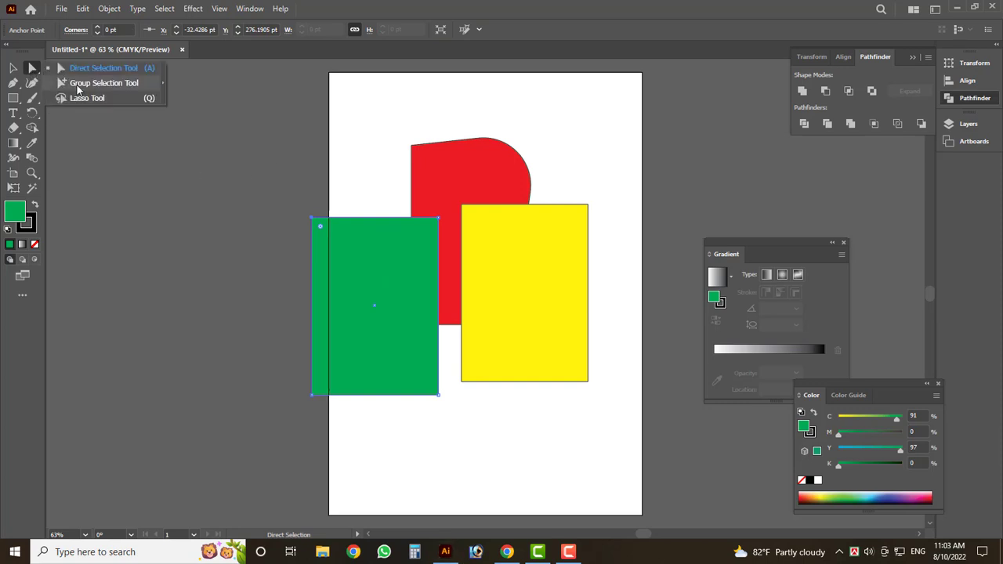
click(364, 268)
click(530, 264)
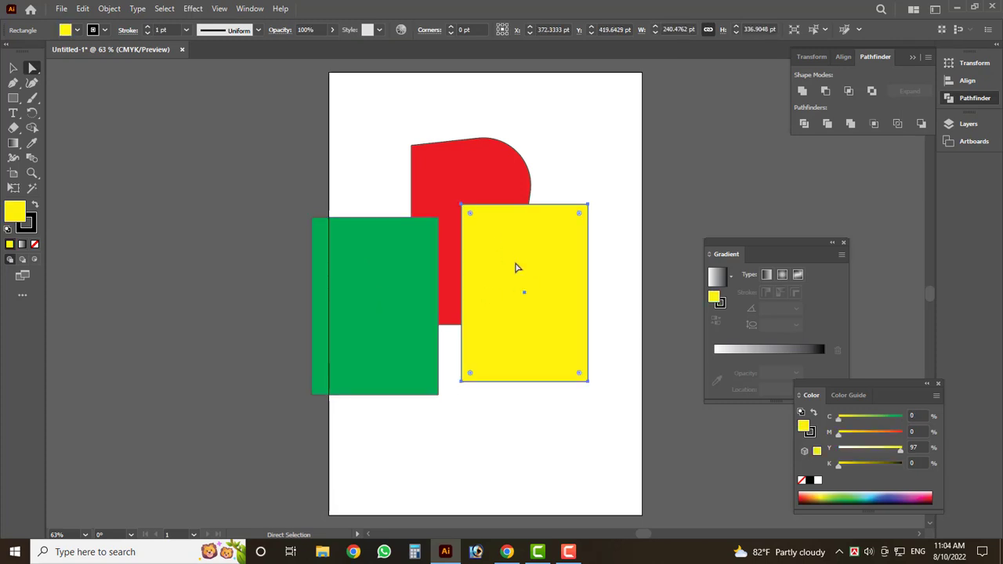
drag(516, 268, 511, 343)
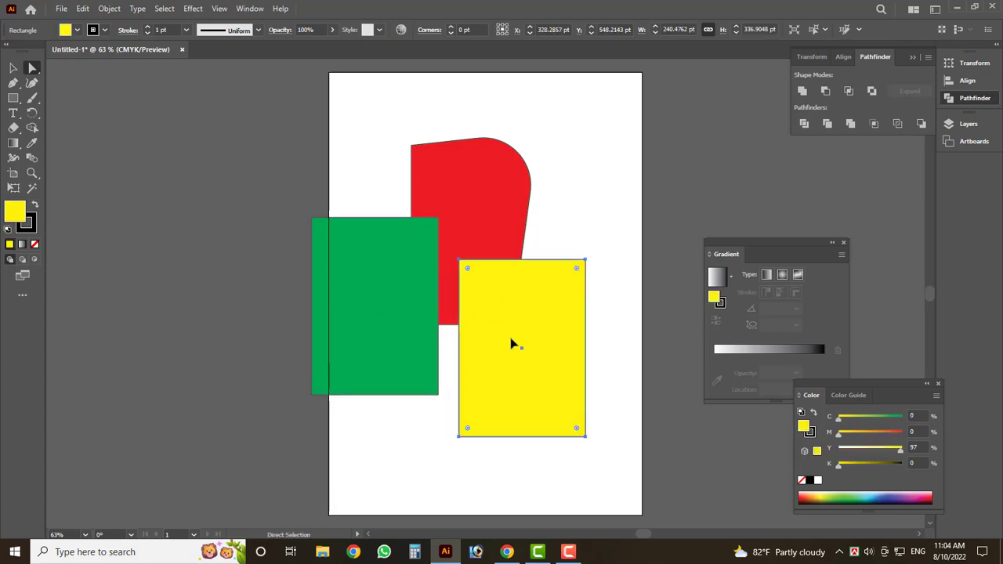
click(14, 69)
click(205, 157)
drag(331, 229, 349, 236)
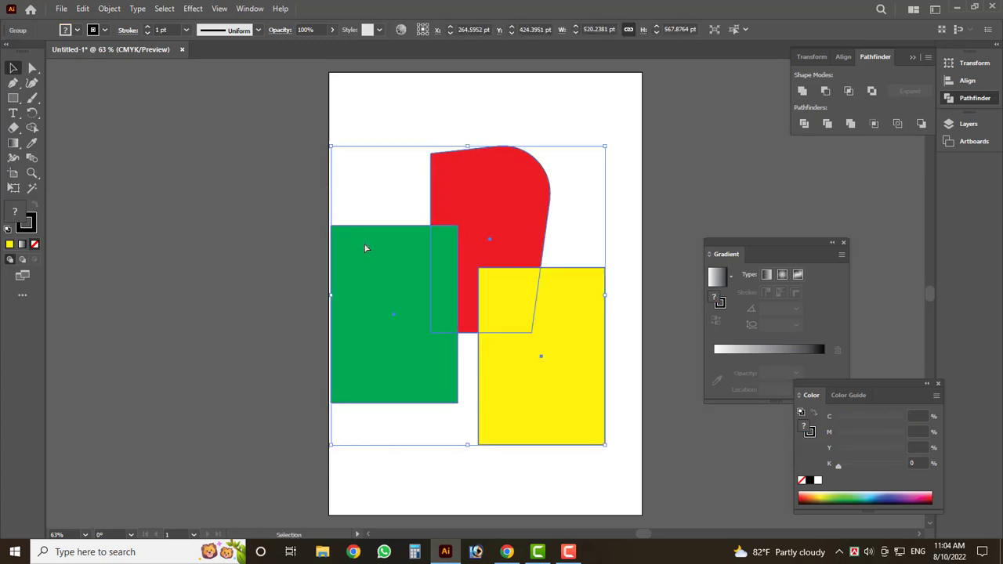
Step: Select the group and trial-move the yellow rectangle off the artboard, then undo it
key(a)
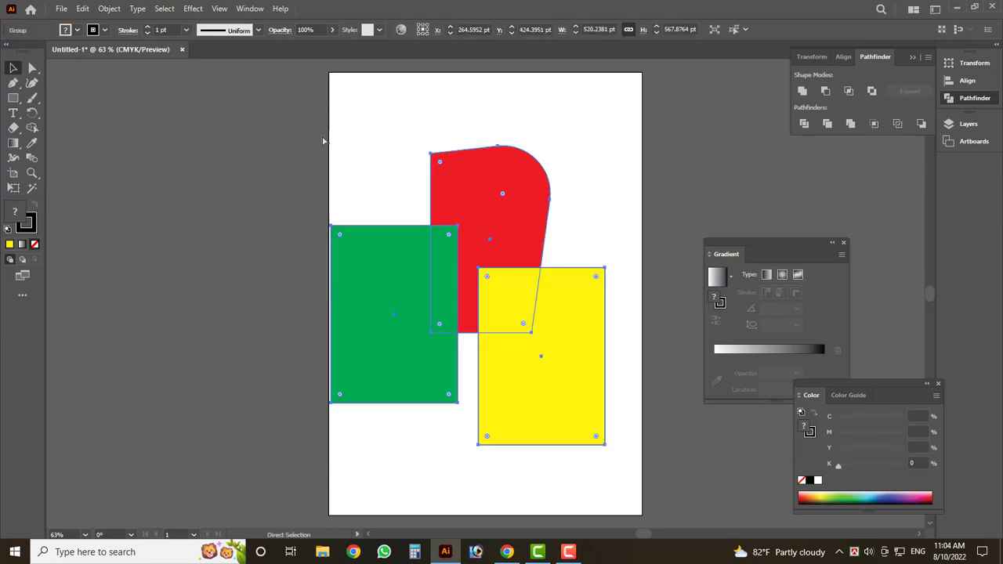
key(v)
click(252, 145)
click(405, 317)
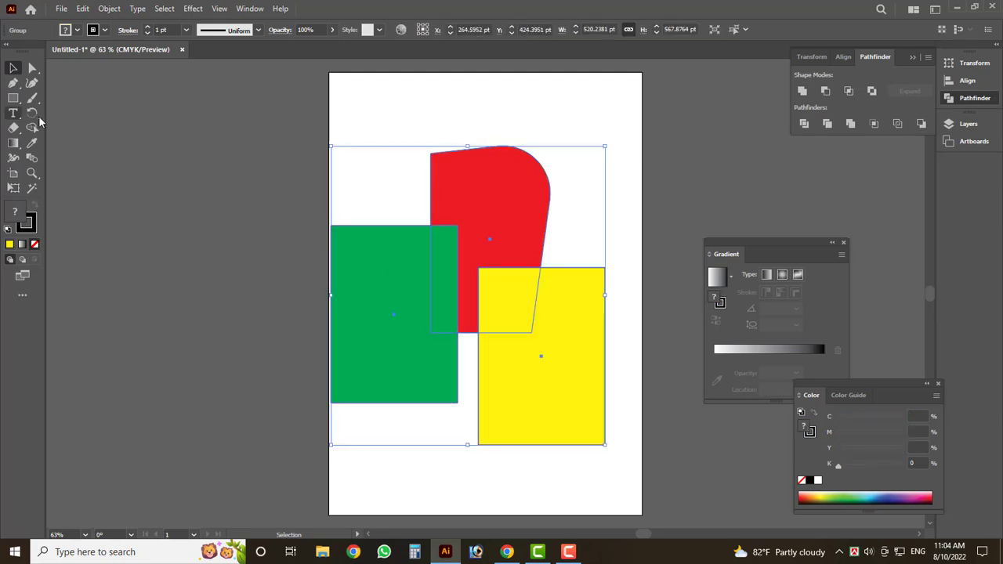
scroll(345, 303, down, 2)
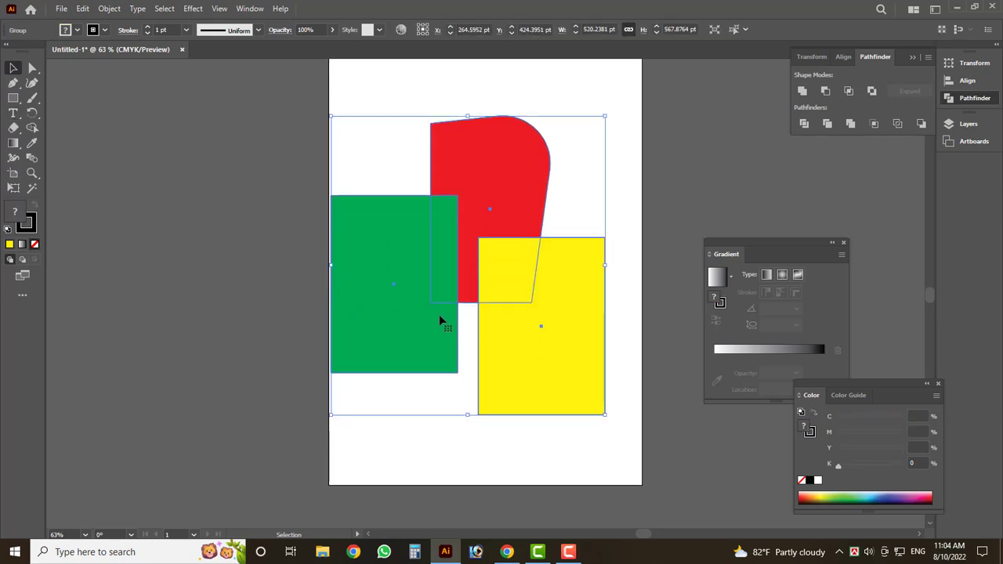
key(a)
click(571, 472)
click(548, 337)
drag(549, 337, 234, 321)
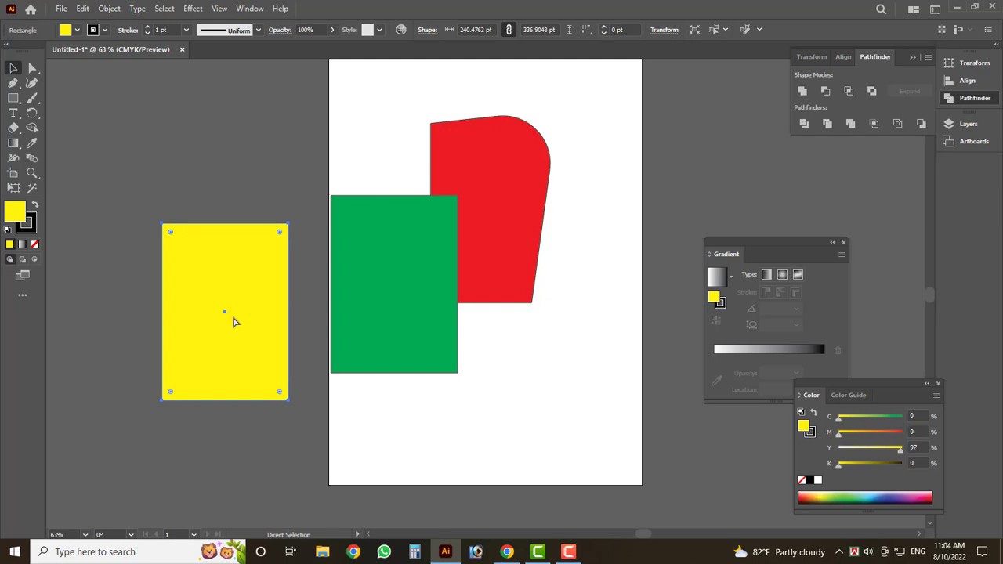
key(ctrl+z)
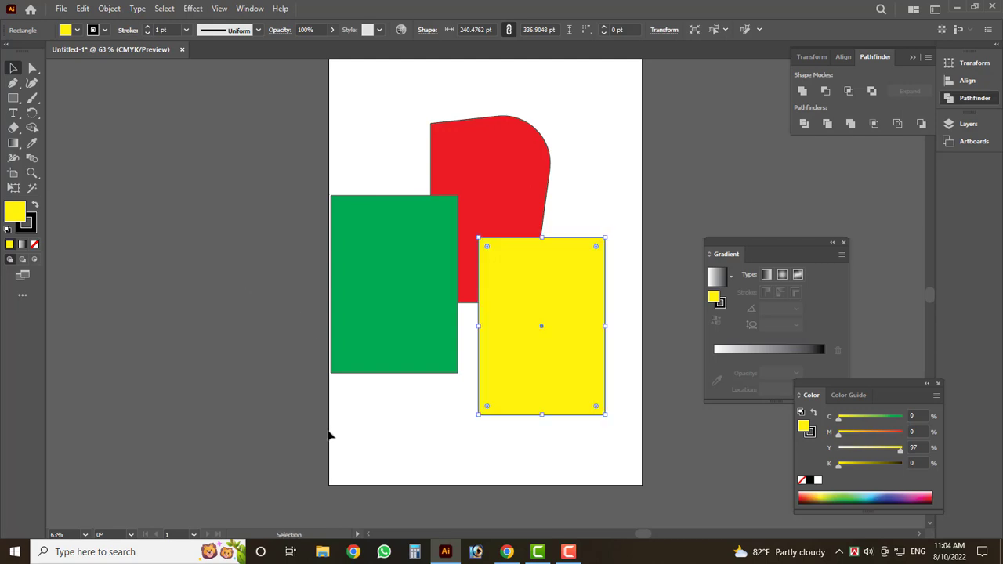
Step: Zoom out, marquee-select all three shapes and delete them
scroll(306, 391, up, 2)
scroll(306, 391, down, 3)
scroll(337, 409, down, 1)
scroll(337, 408, down, 1)
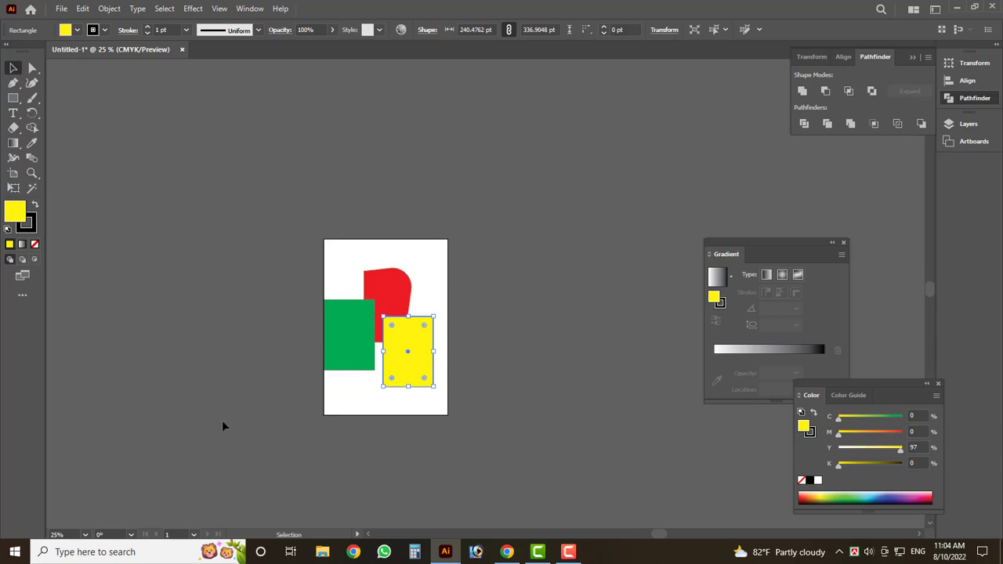
drag(518, 418, 361, 250)
key(Delete)
Step: Draw a yellow circle, reposition it, and duplicate it beside the original
scroll(356, 300, up, 4)
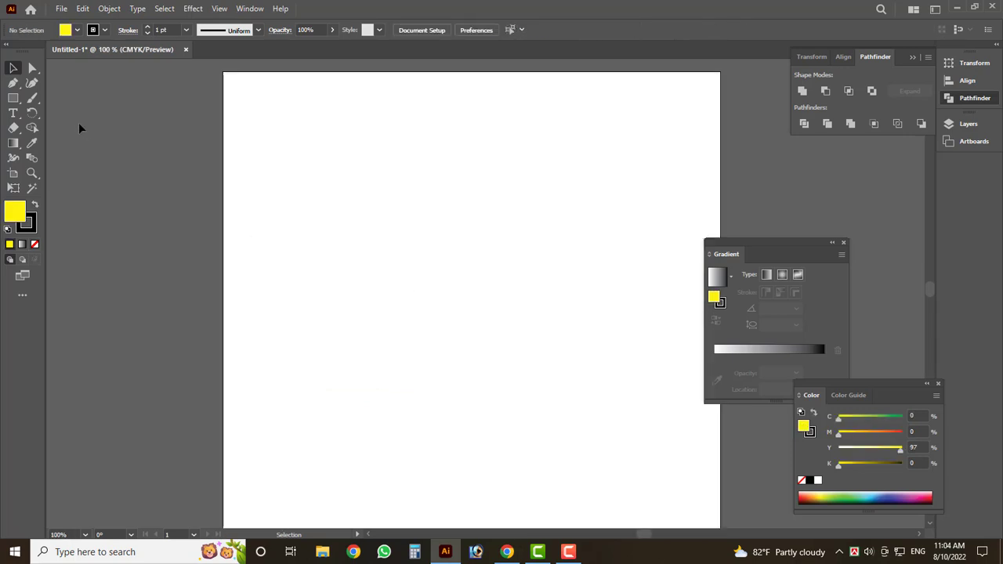
drag(21, 98, 54, 111)
scroll(470, 297, up, 2)
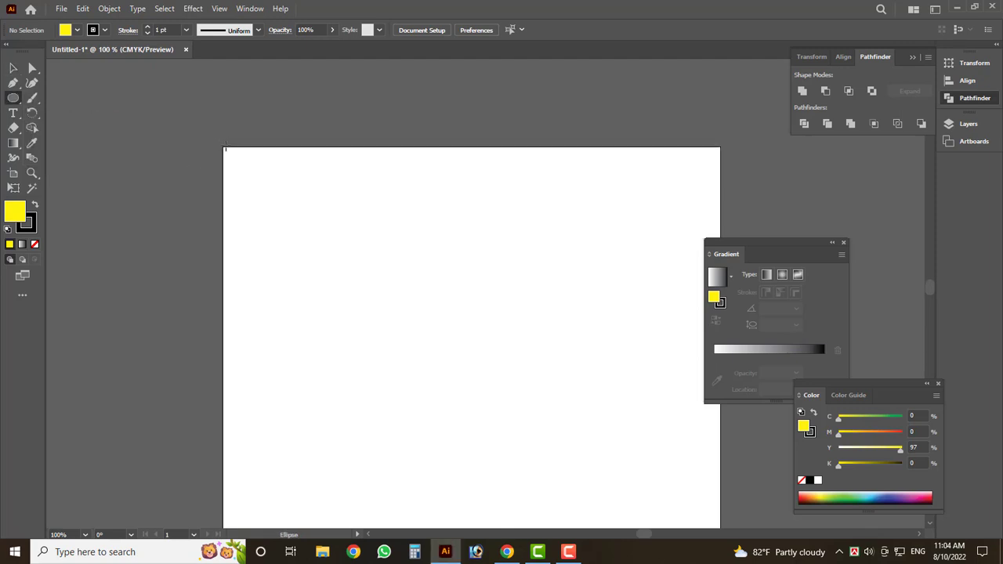
drag(207, 125, 294, 265)
key(v)
drag(139, 168, 213, 242)
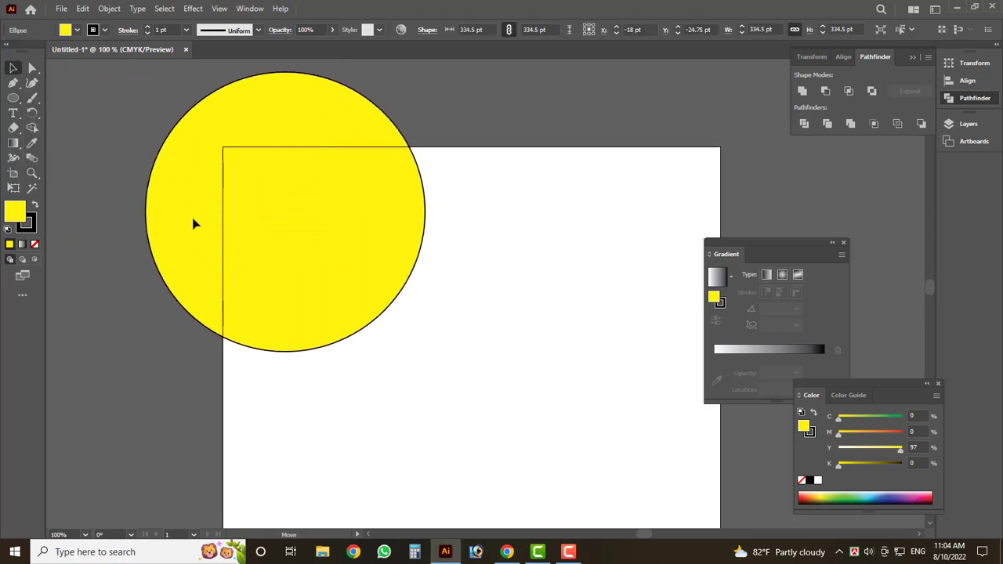
drag(313, 275, 321, 285)
Step: Colour the back circle green and raise Magenta to 100 to make the middle circle red
click(408, 260)
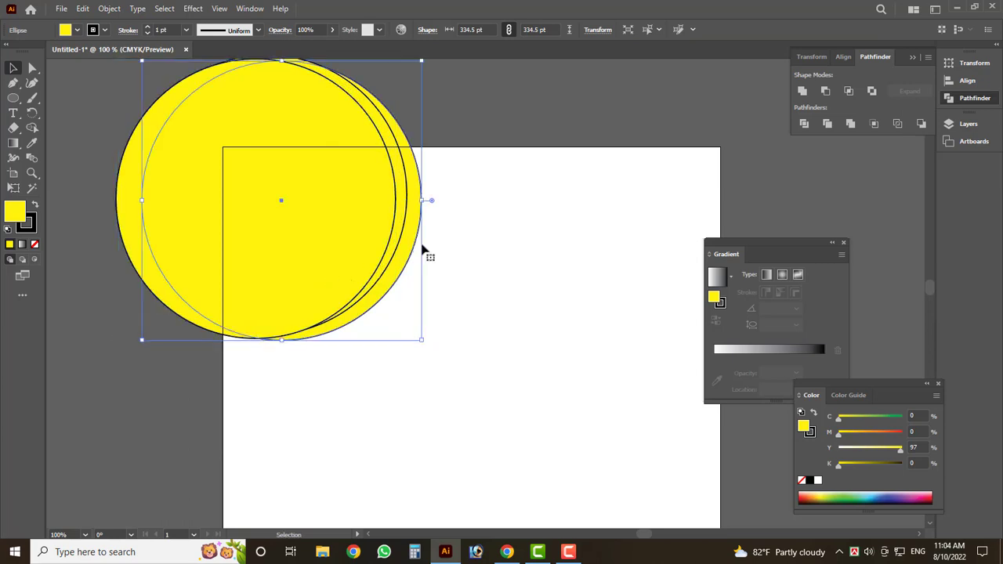
click(867, 419)
click(387, 274)
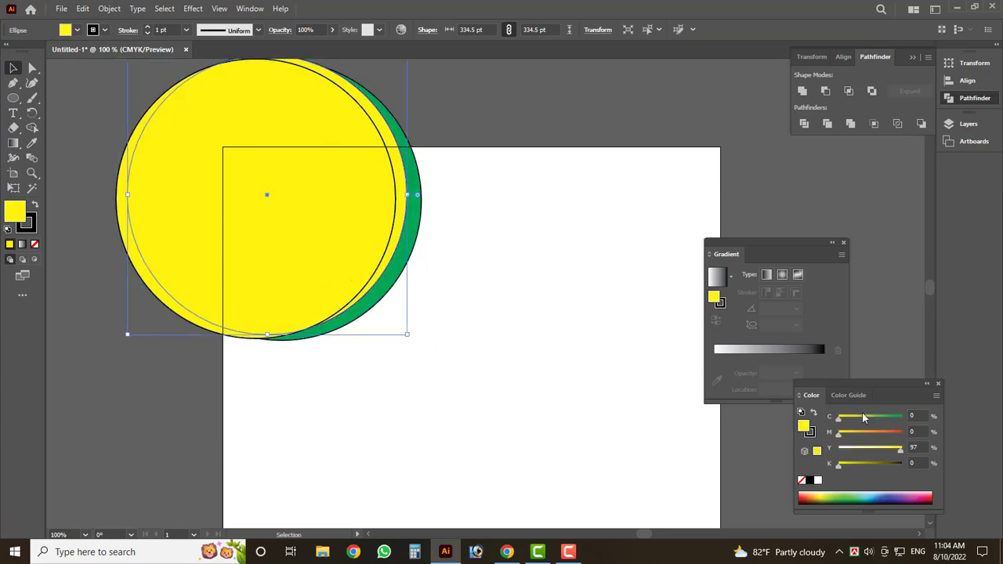
click(886, 433)
drag(896, 441, 903, 433)
click(443, 290)
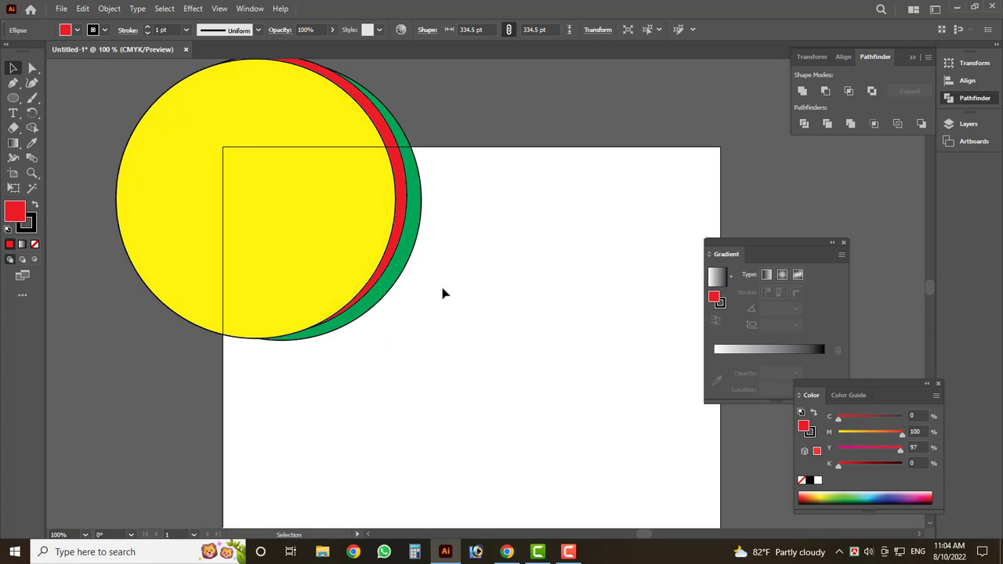
click(395, 244)
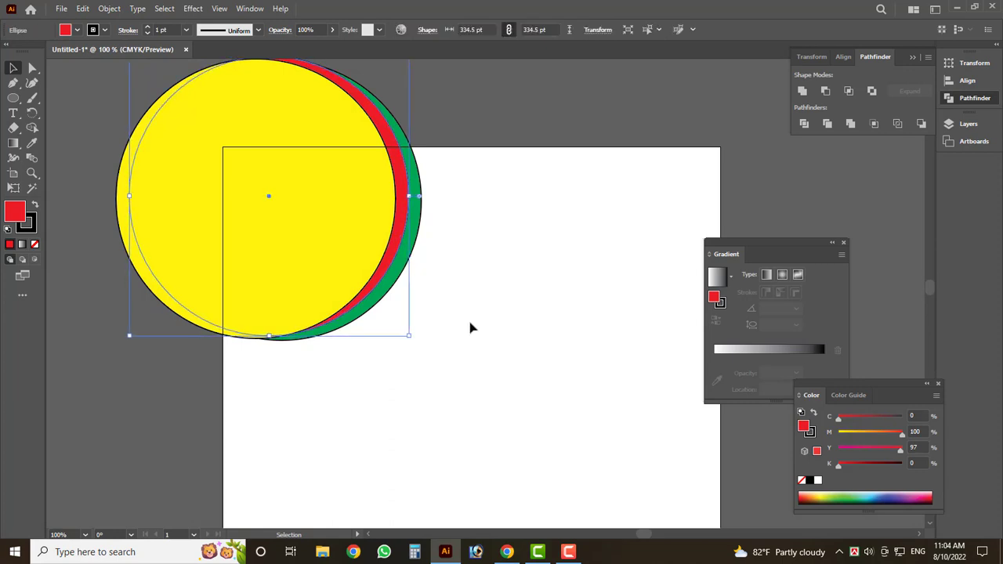
Step: Marquee-select the three stacked circles, group them with Ctrl+G, and zoom to 200%
drag(496, 373, 243, 180)
key(ctrl+g)
click(474, 300)
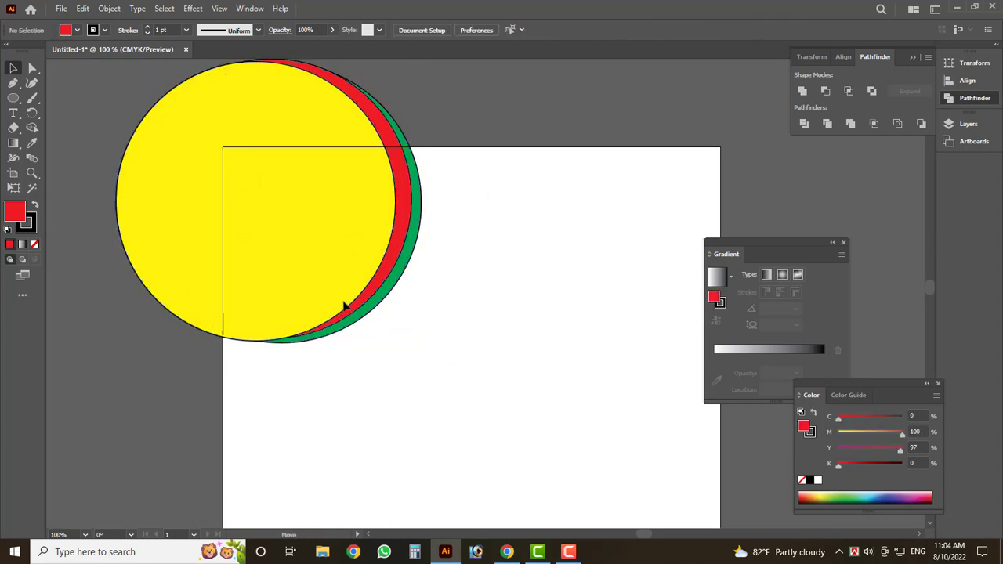
drag(338, 336, 331, 423)
key(ctrl+z)
click(448, 306)
scroll(389, 255, left, 2)
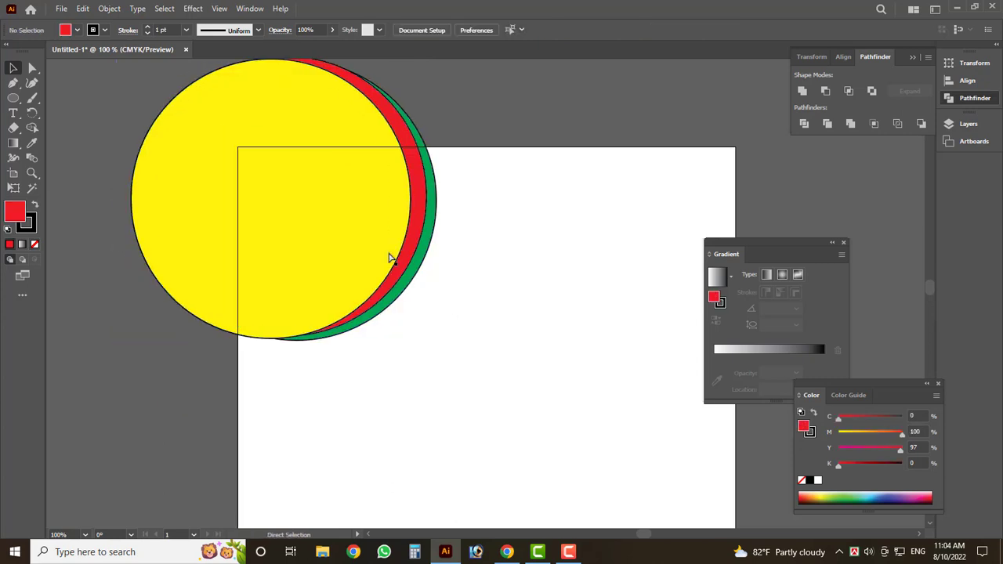
scroll(455, 259, down, 1)
scroll(470, 251, up, 2)
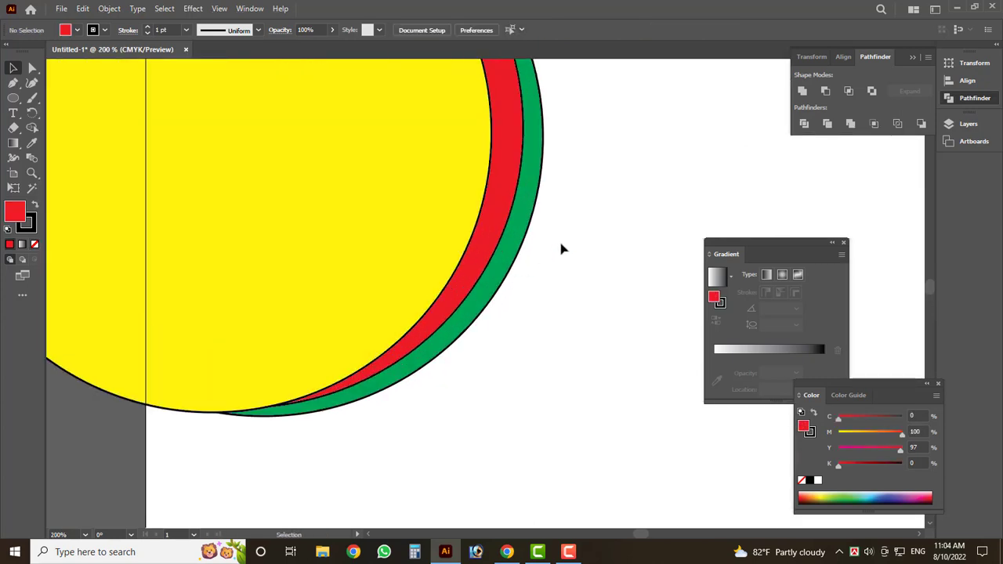
Step: Recolour the middle ring pink by lowering Yellow to 12% (C 0, M 100, Y 12, K 0)
key(Tab)
key(Tab)
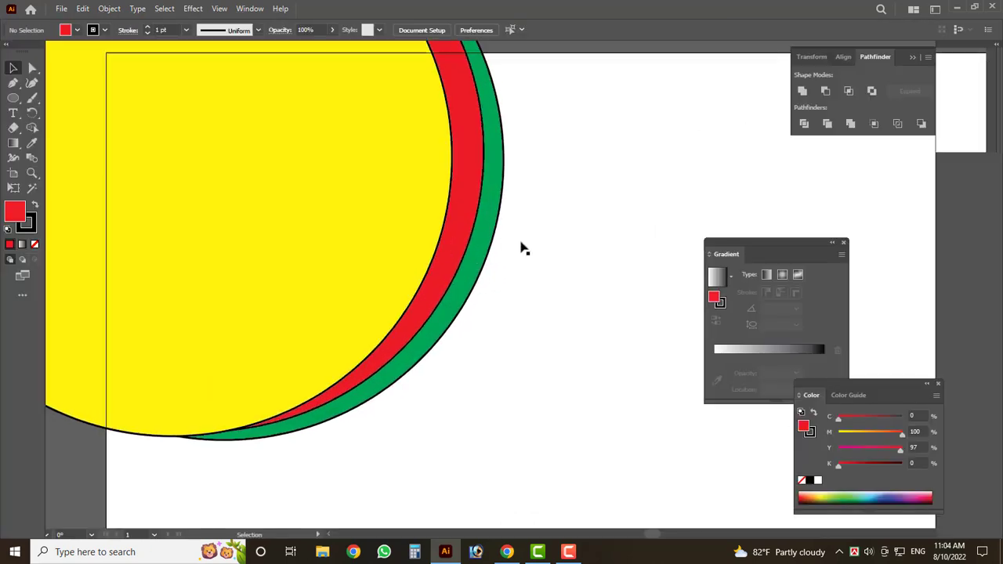
click(32, 68)
click(474, 314)
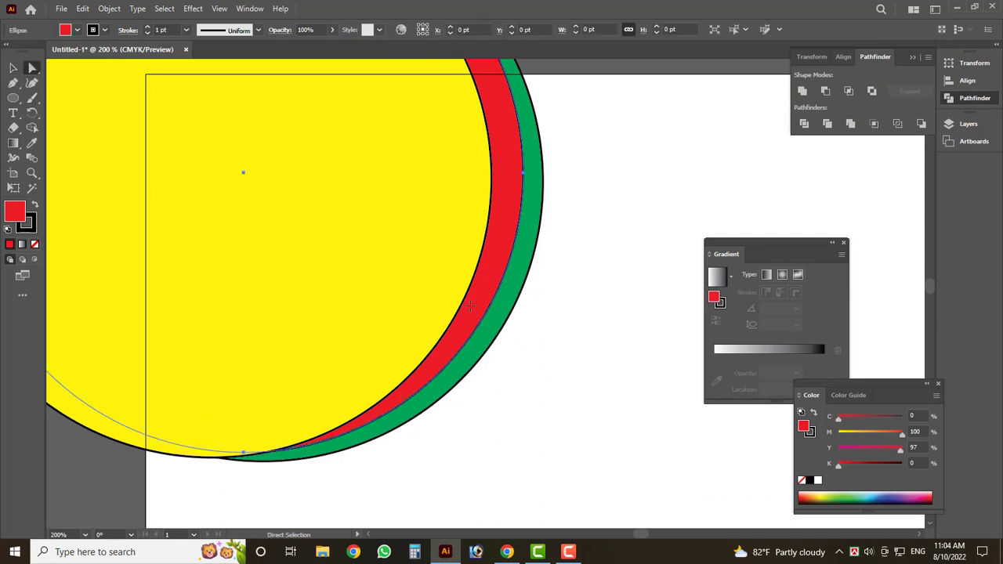
drag(900, 450, 838, 463)
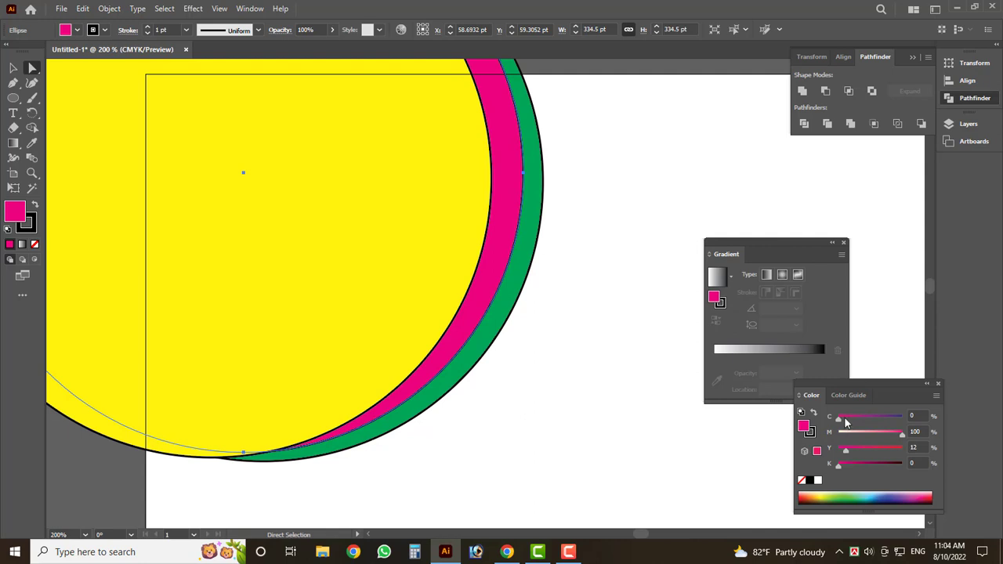
drag(866, 430, 920, 430)
click(658, 454)
scroll(459, 310, down, 1)
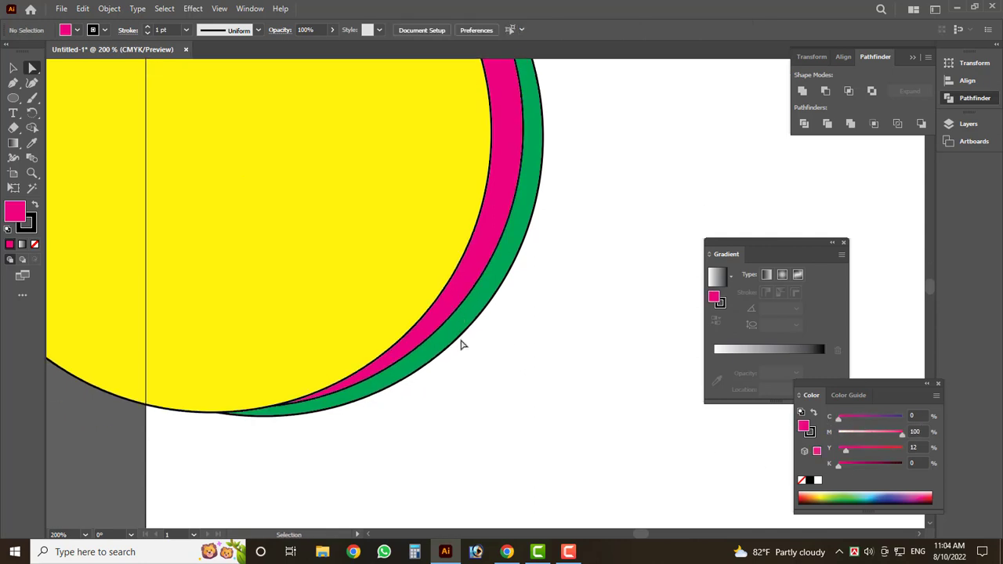
click(13, 68)
key(a)
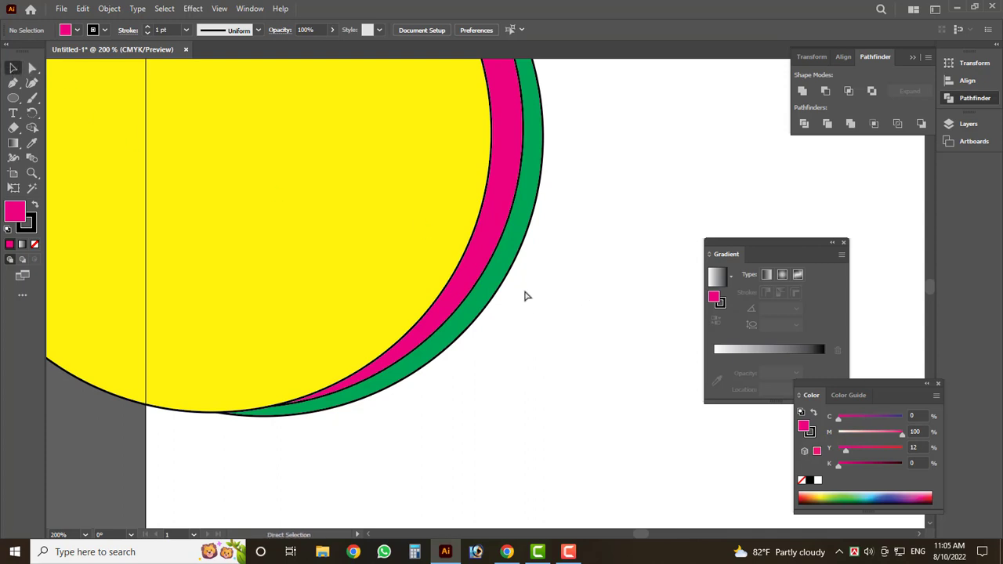
click(499, 284)
Step: Select the whole circle group and delete it
click(456, 291)
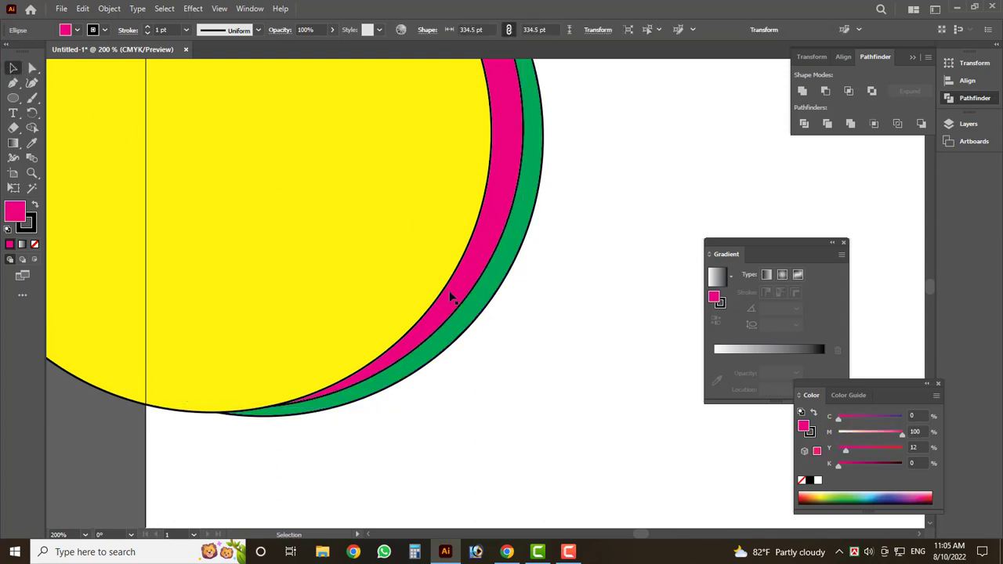
key(v)
click(442, 307)
scroll(443, 307, right, 1)
scroll(446, 306, down, 1)
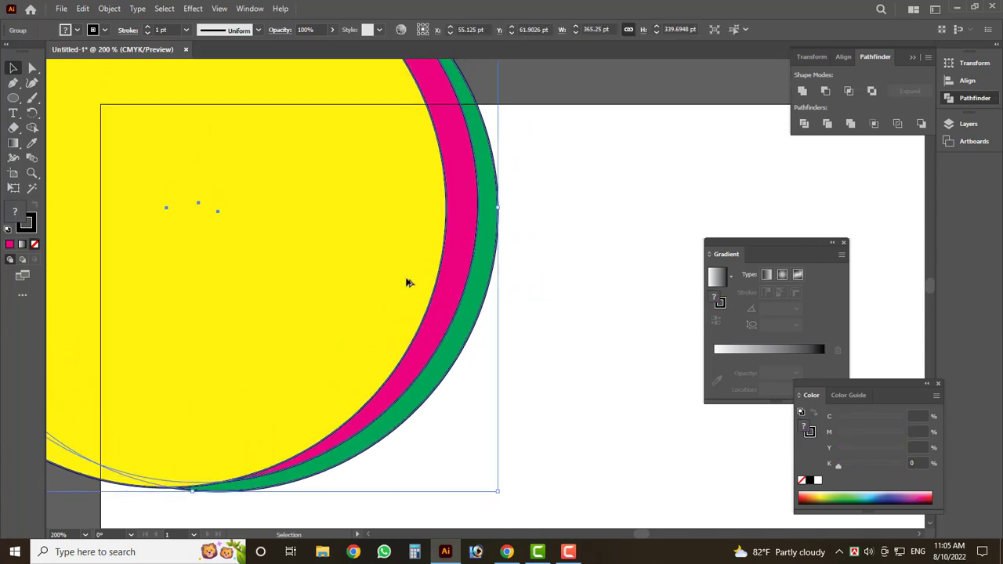
scroll(407, 282, down, 3)
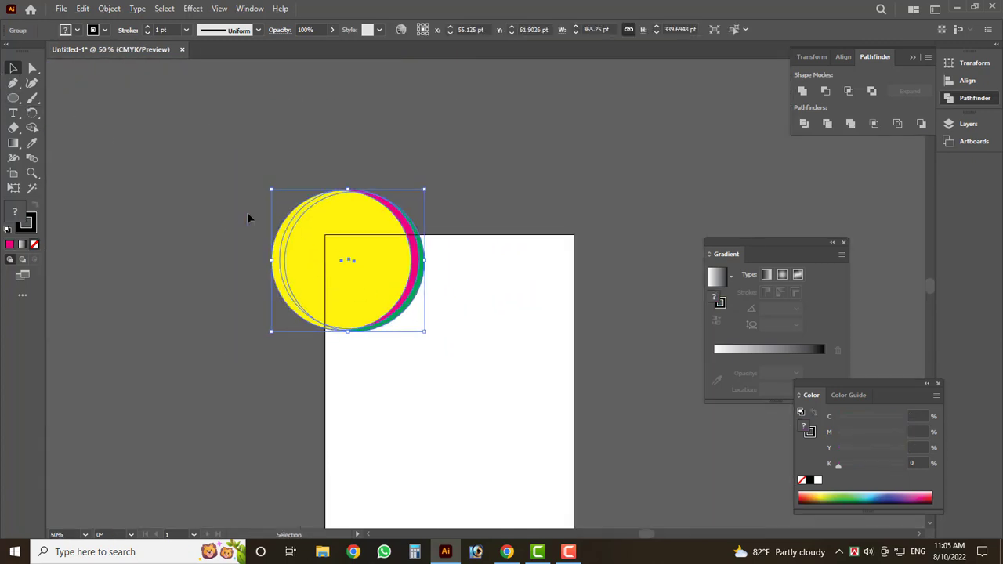
click(218, 170)
click(373, 288)
key(Delete)
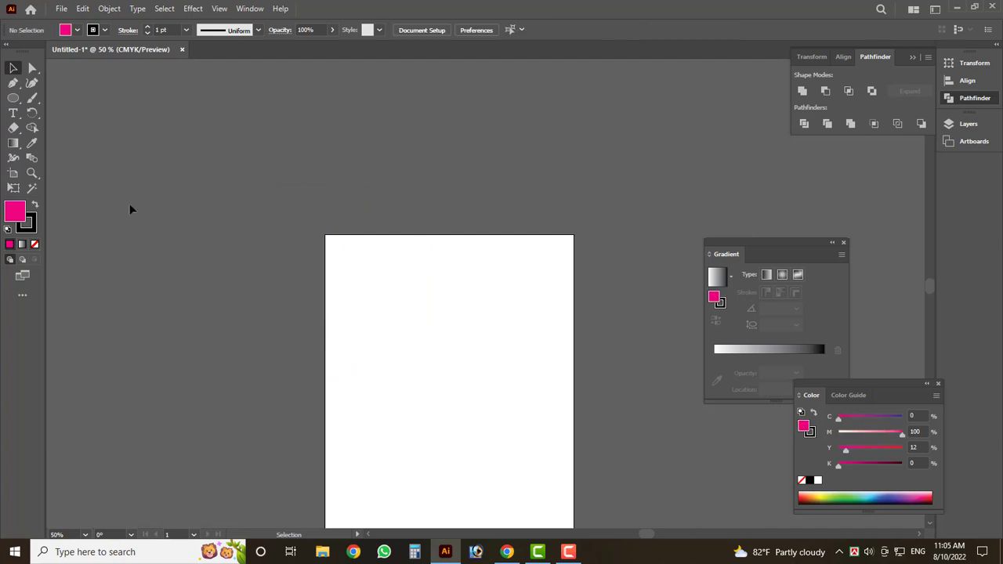
Step: Draw a large pink circle, make an offset copy, and apply Pathfinder Minus Front to leave a crescent
scroll(130, 208, down, 1)
click(14, 98)
drag(293, 238, 521, 466)
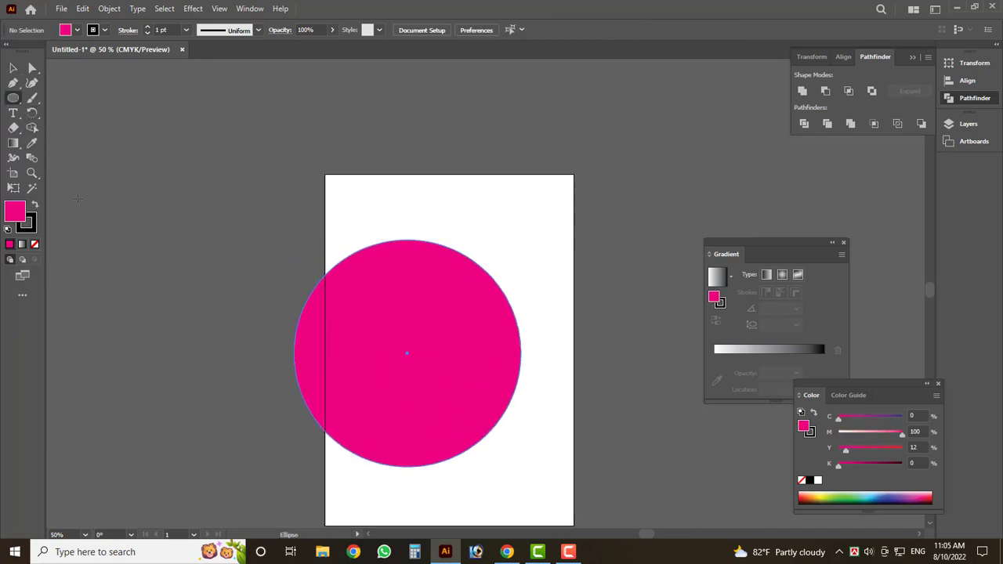
click(11, 70)
drag(378, 338, 350, 310)
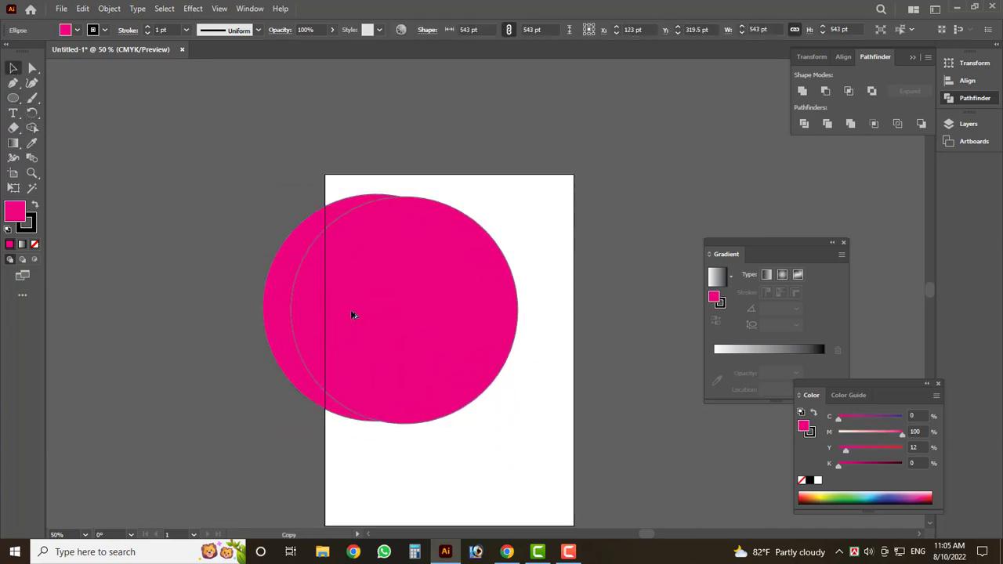
drag(457, 459, 337, 242)
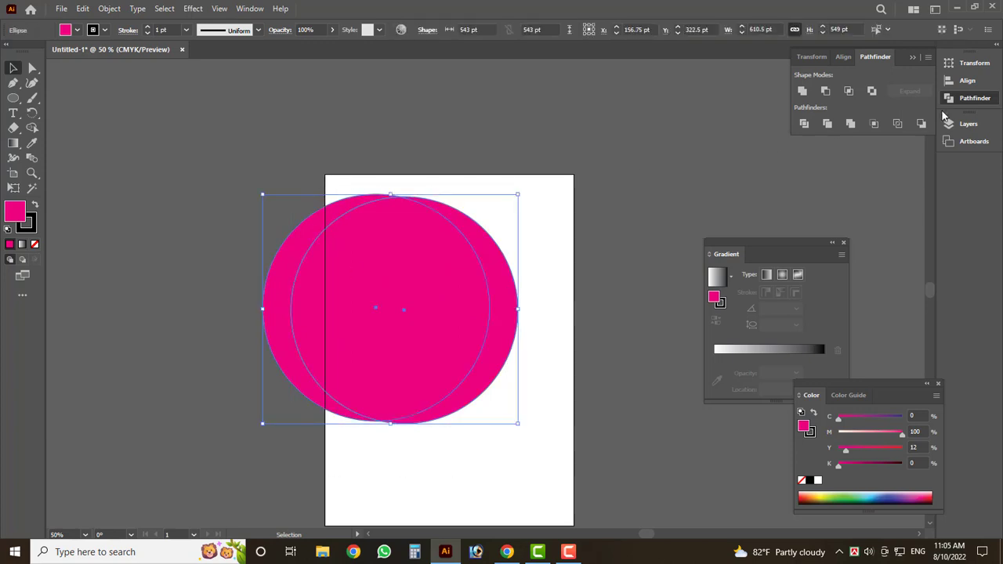
click(825, 91)
Step: Move the crescent past the artboard's left edge and delete an inner anchor to straighten its edge
scroll(329, 315, up, 3)
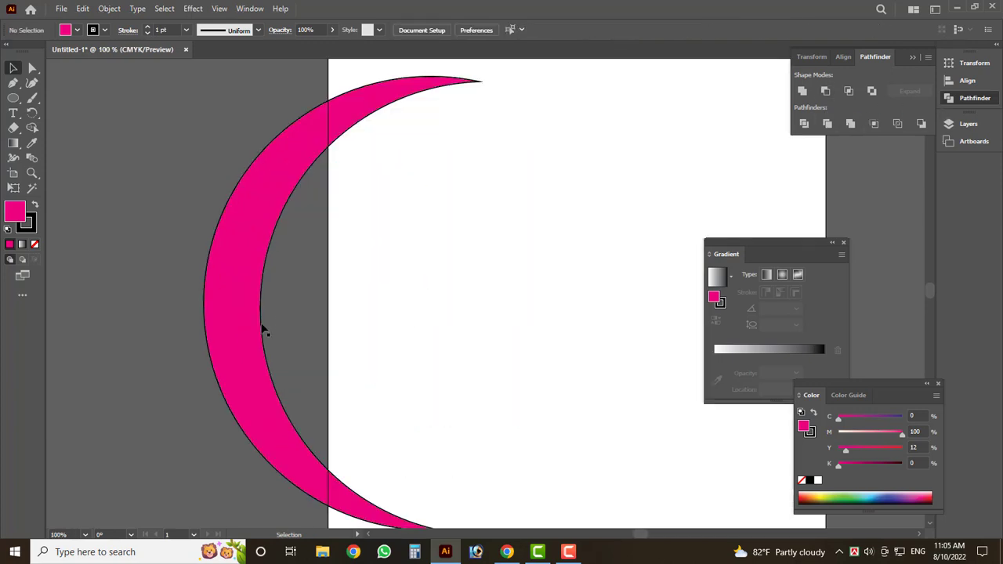
scroll(290, 307, down, 3)
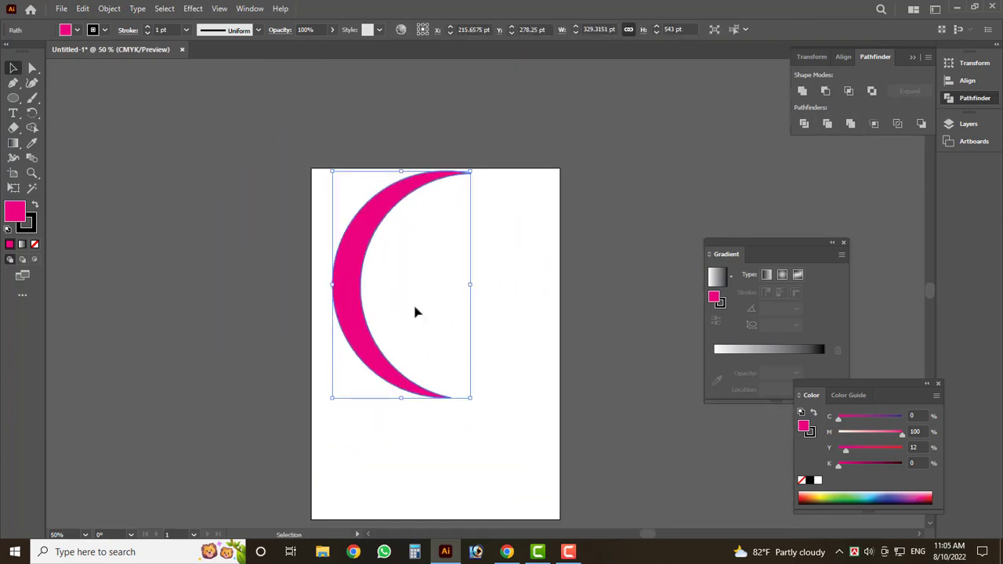
drag(416, 313, 332, 330)
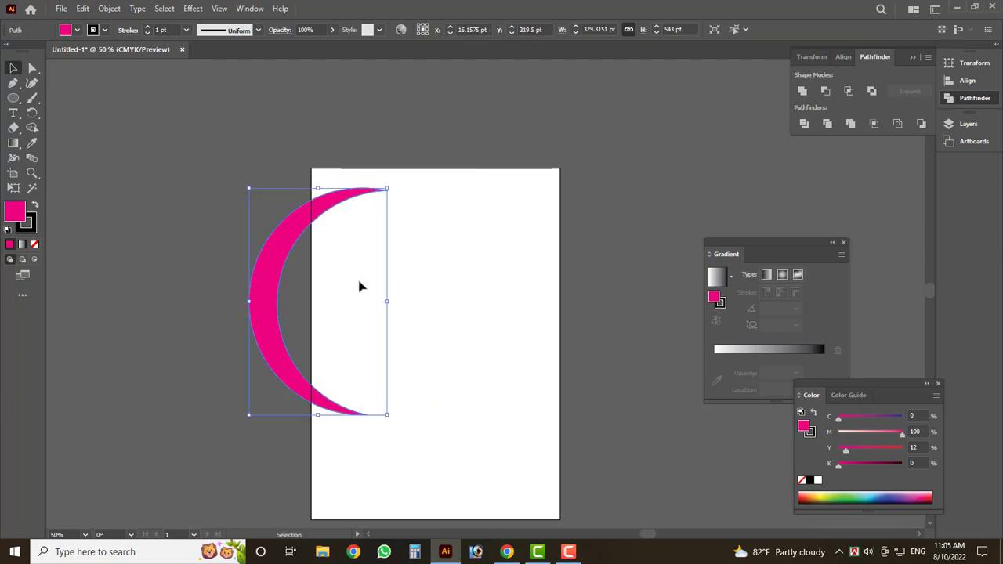
scroll(362, 194, up, 3)
key(a)
click(403, 186)
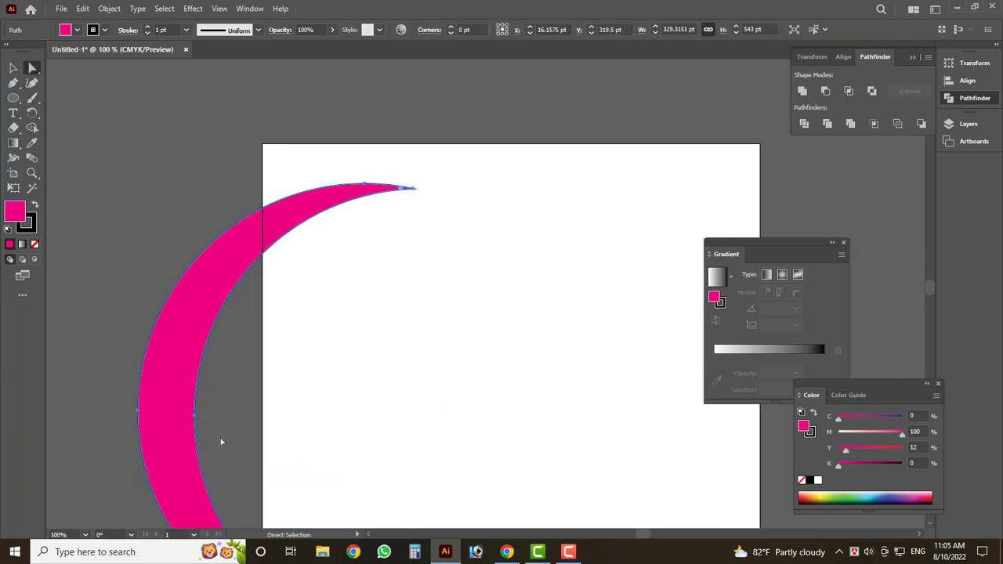
key(Delete)
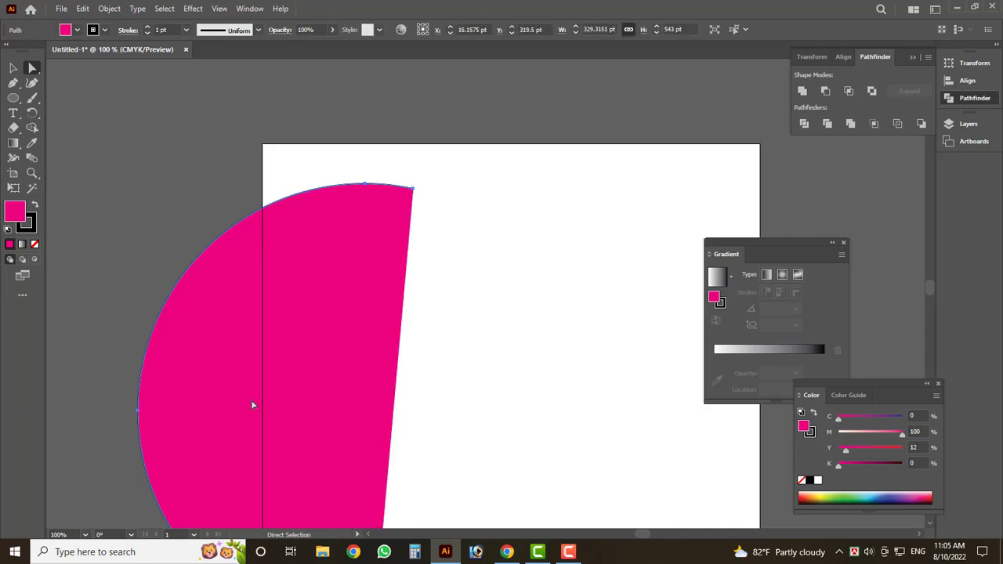
Step: Trial-delete the top tip anchor, then undo back to the straight-edged half-disc
scroll(415, 378, down, 2)
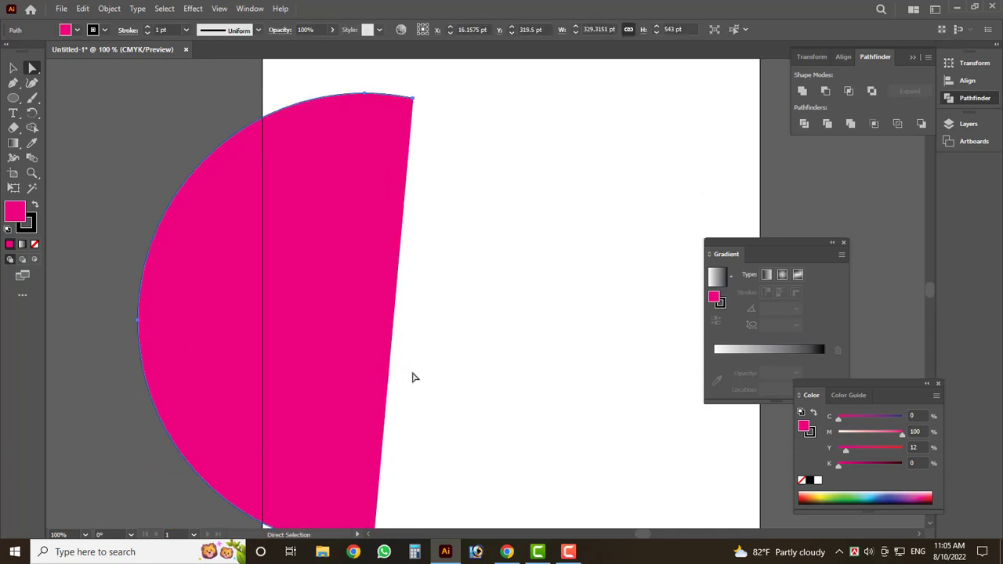
click(413, 100)
key(Delete)
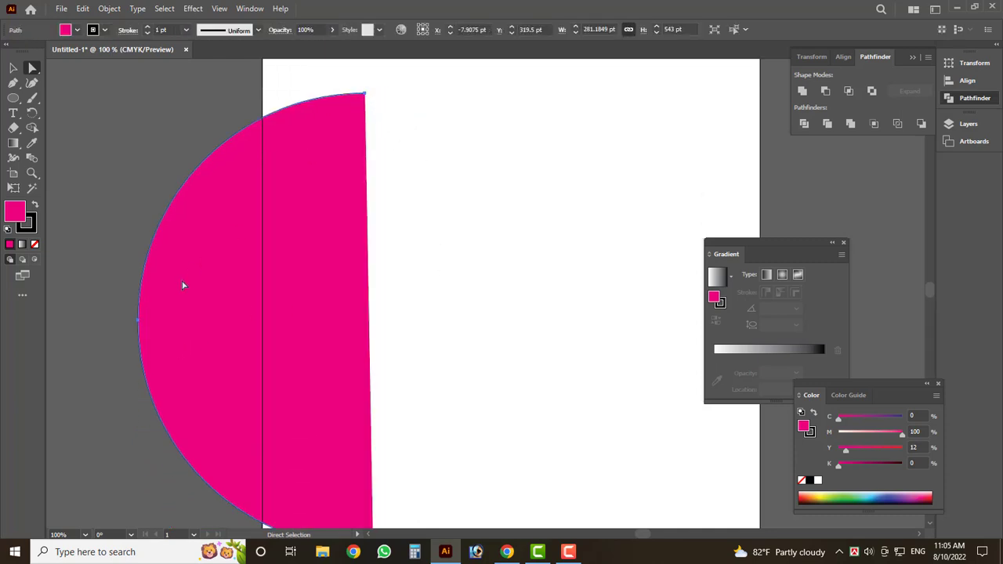
key(ctrl+z)
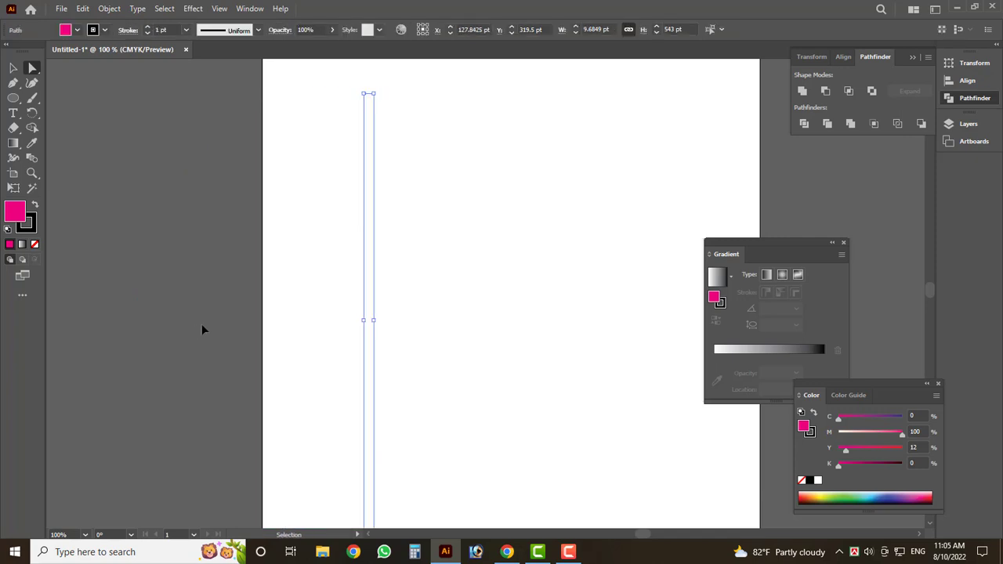
key(ctrl+z)
key(ctrl+z)
key(ctrl+z)
key(ctrl+z)
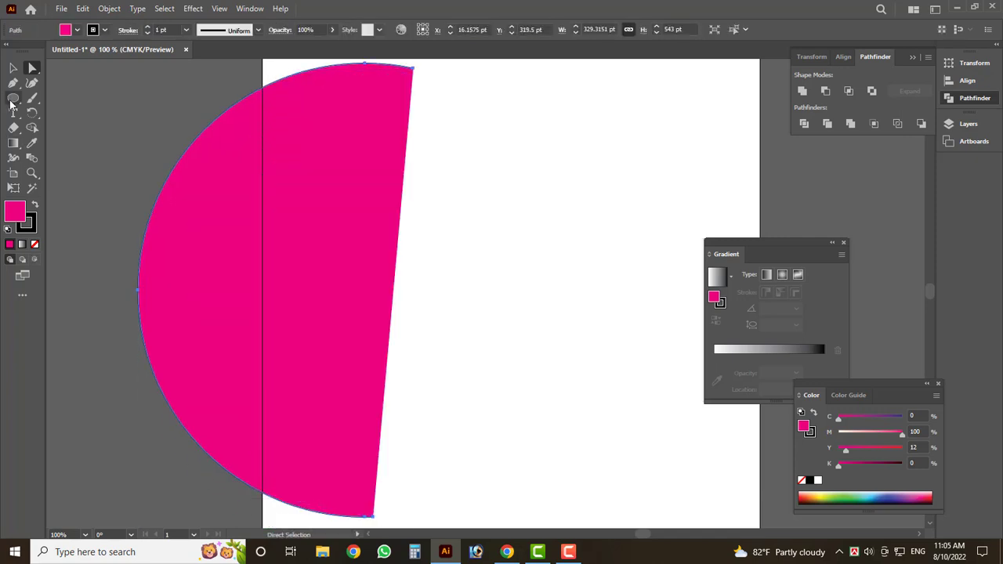
Step: Delete the half-disc, draw a new pink circle, test removing its top anchor, then undo to a blank artboard
click(12, 100)
key(Delete)
drag(280, 149, 539, 452)
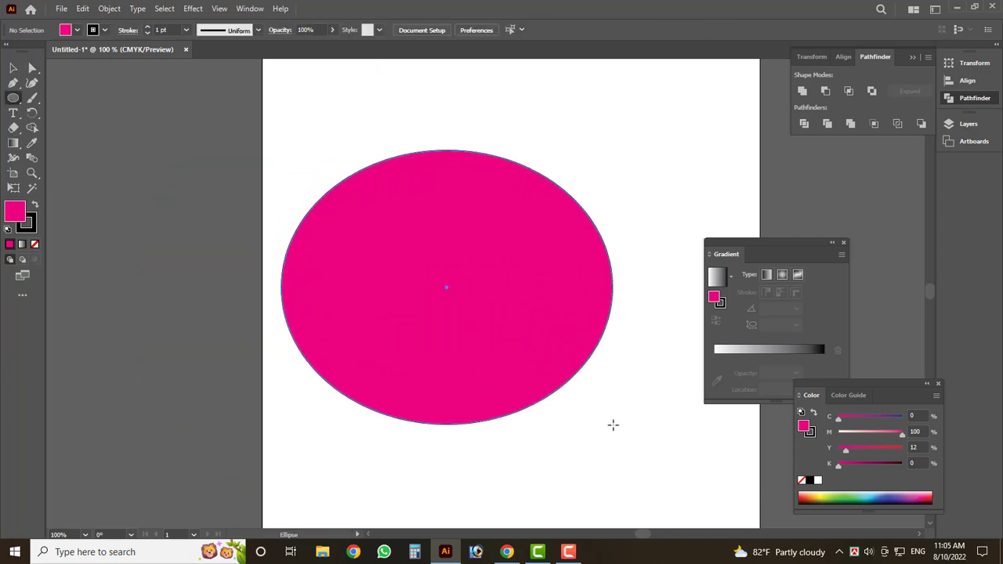
click(31, 70)
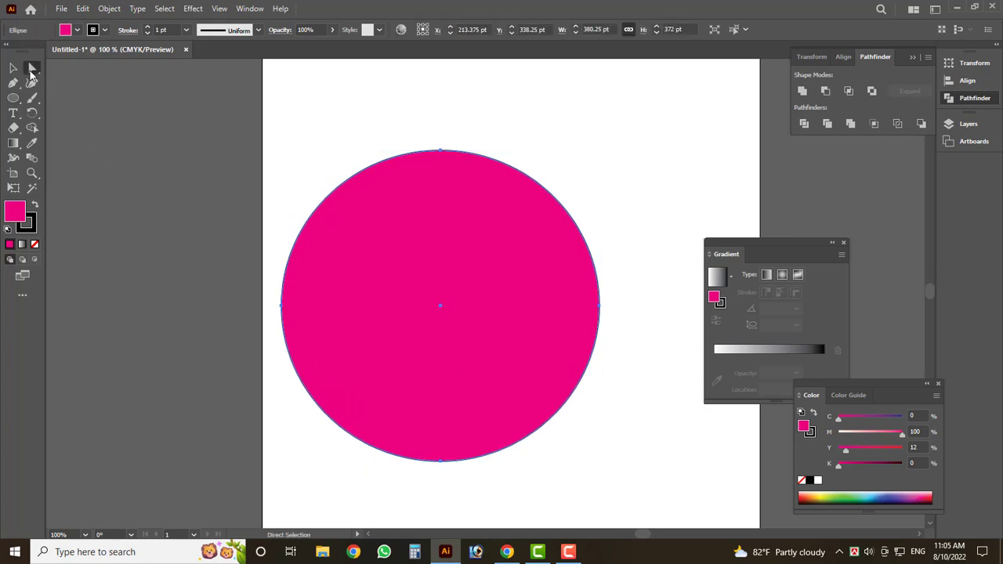
click(440, 152)
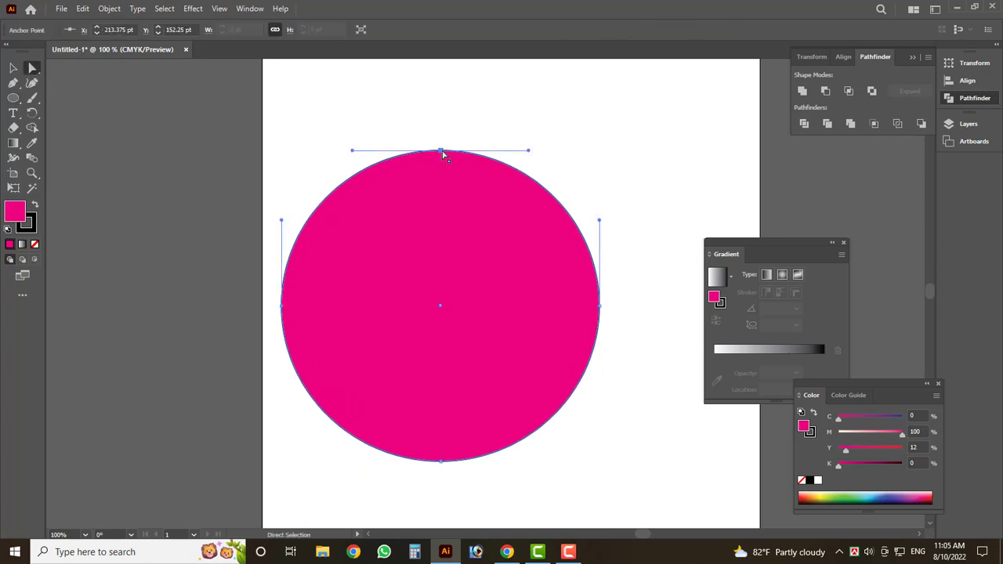
key(Delete)
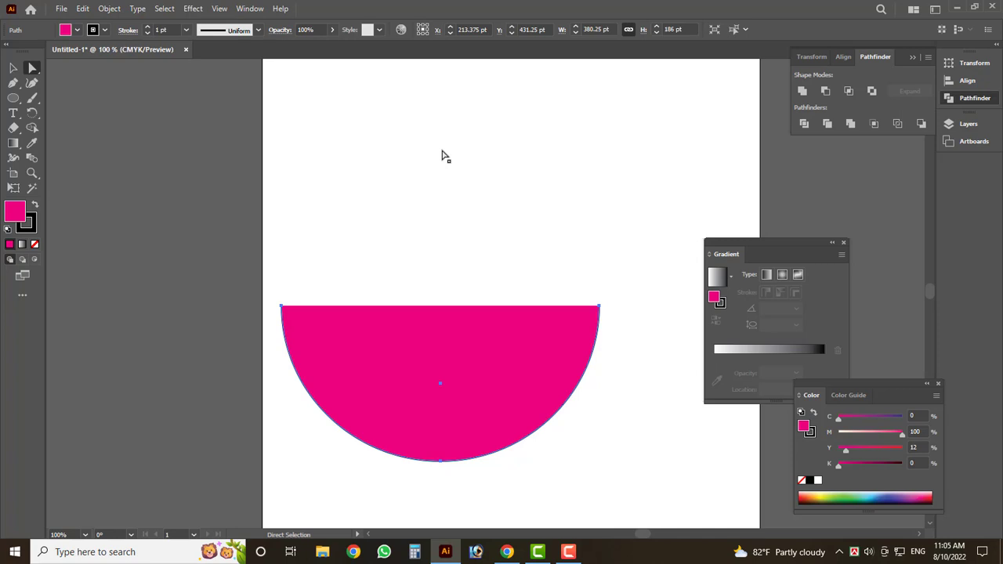
key(ctrl+z)
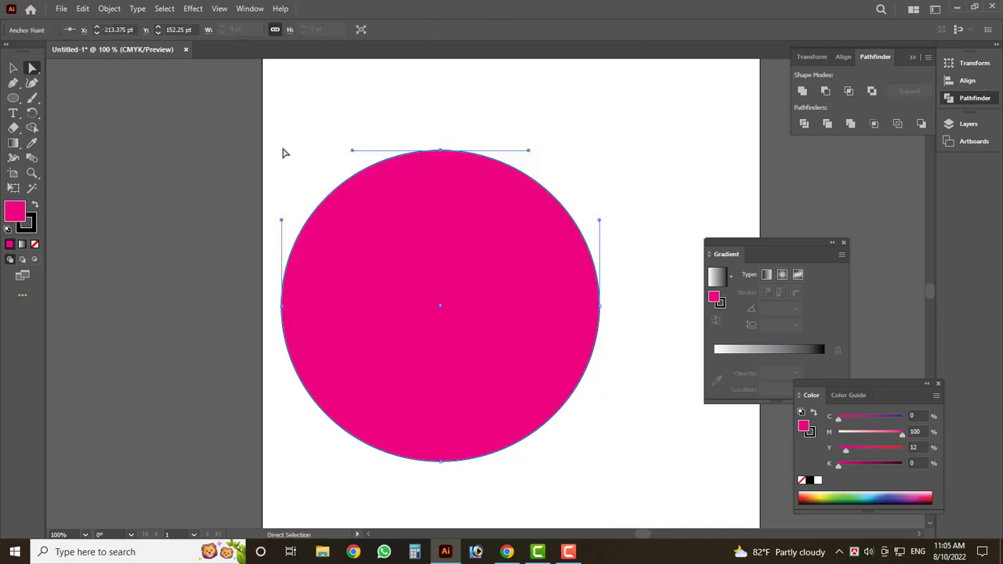
key(ctrl+z)
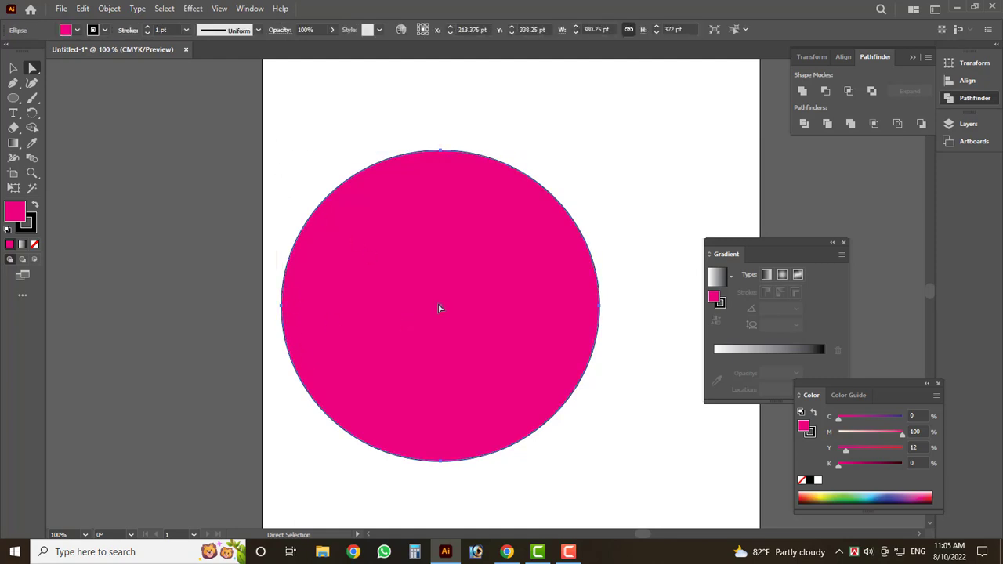
key(ctrl+z)
key(ctrl+z)
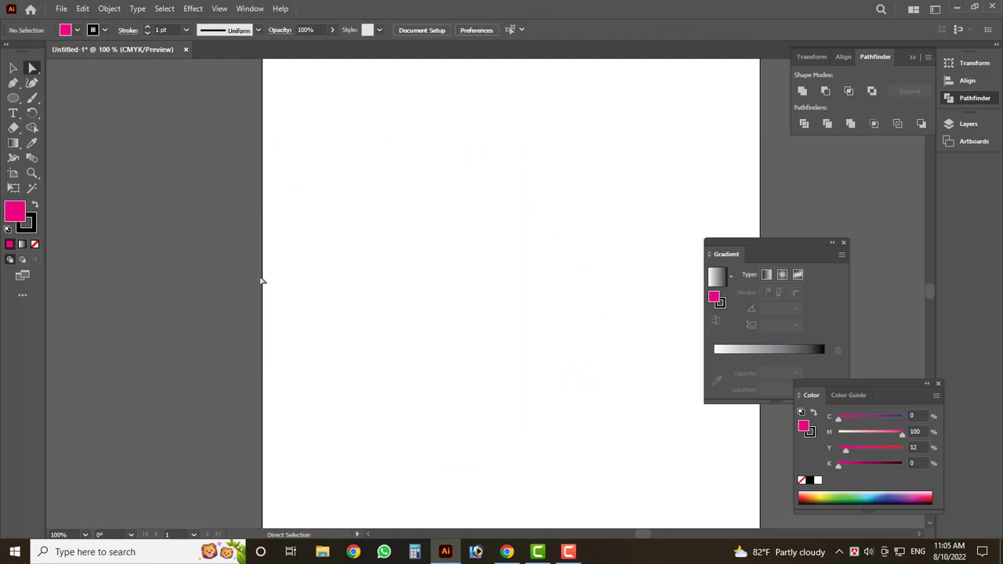
Step: Switch the A4 artboard to landscape, 841.8898 × 595.2756 pt, with the Artboard tool
click(13, 69)
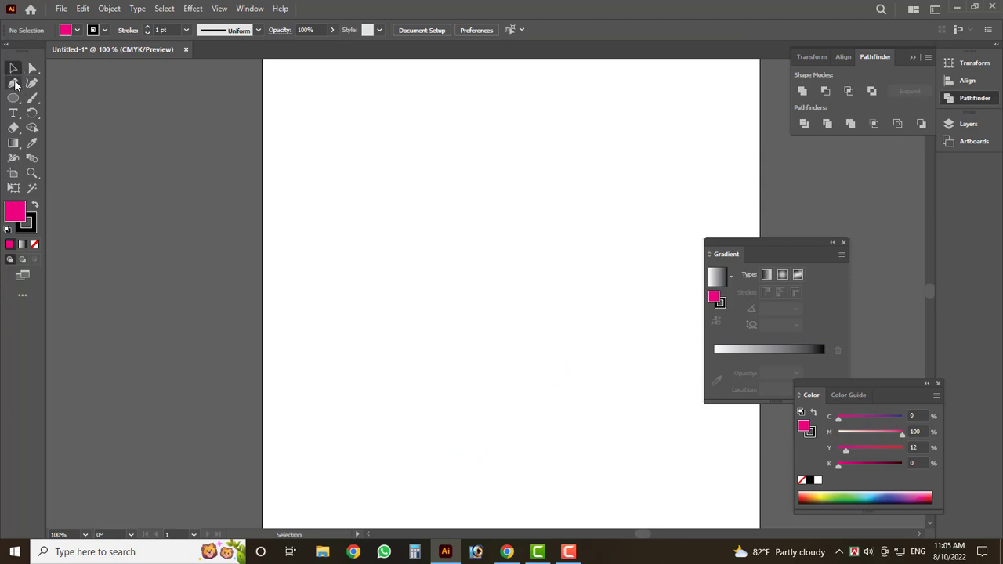
right_click(15, 84)
click(62, 83)
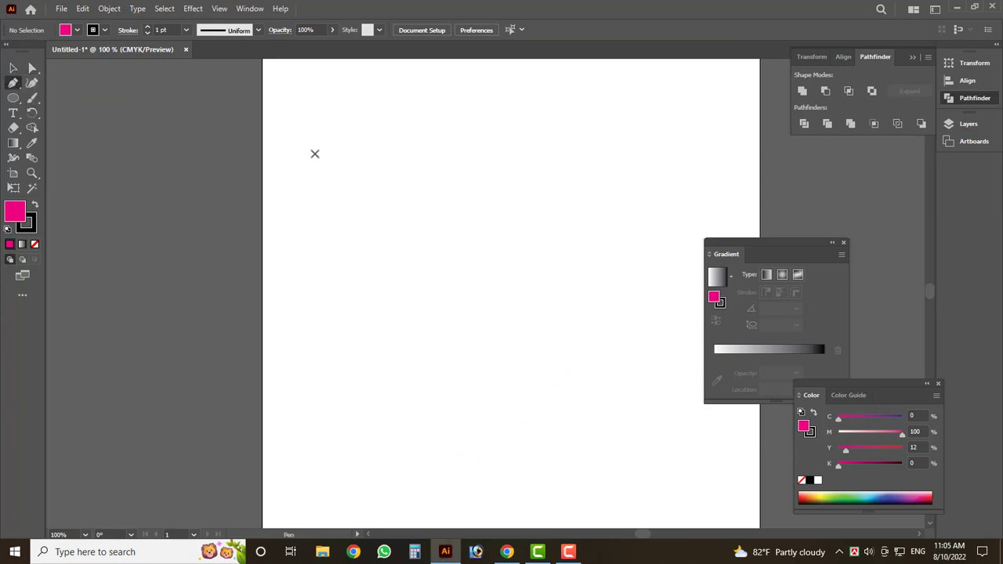
scroll(197, 274, down, 2)
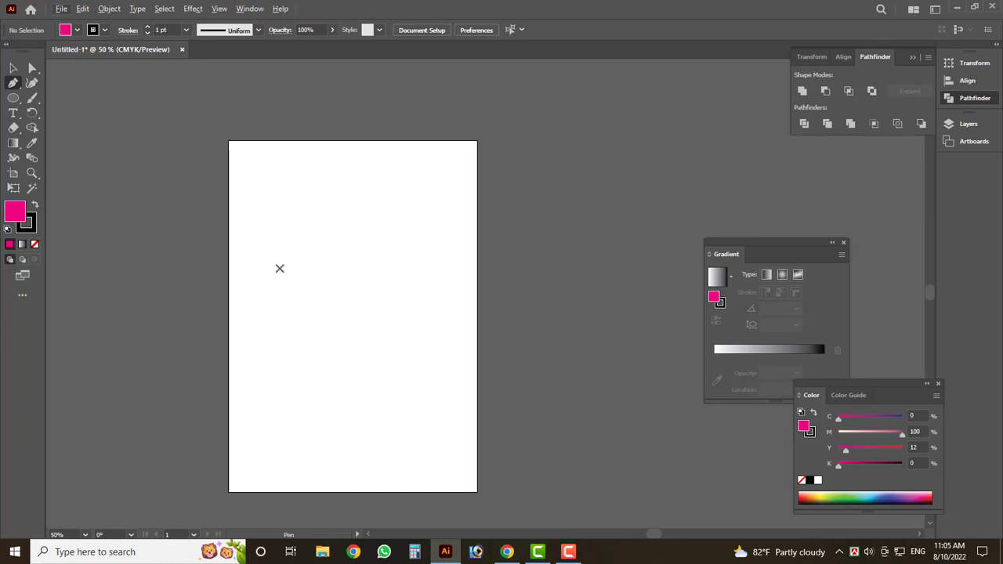
click(13, 173)
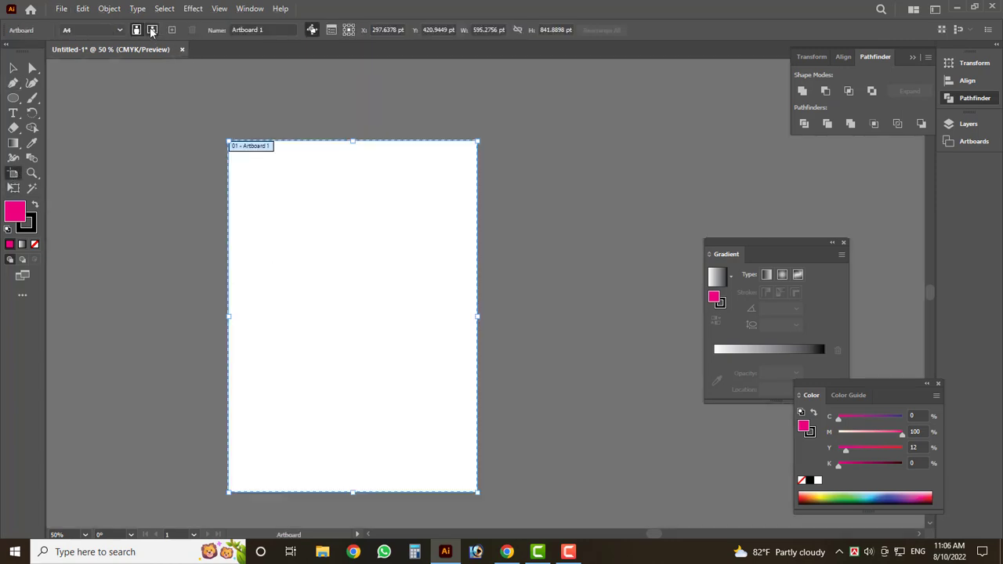
click(152, 30)
click(15, 69)
scroll(166, 303, up, 2)
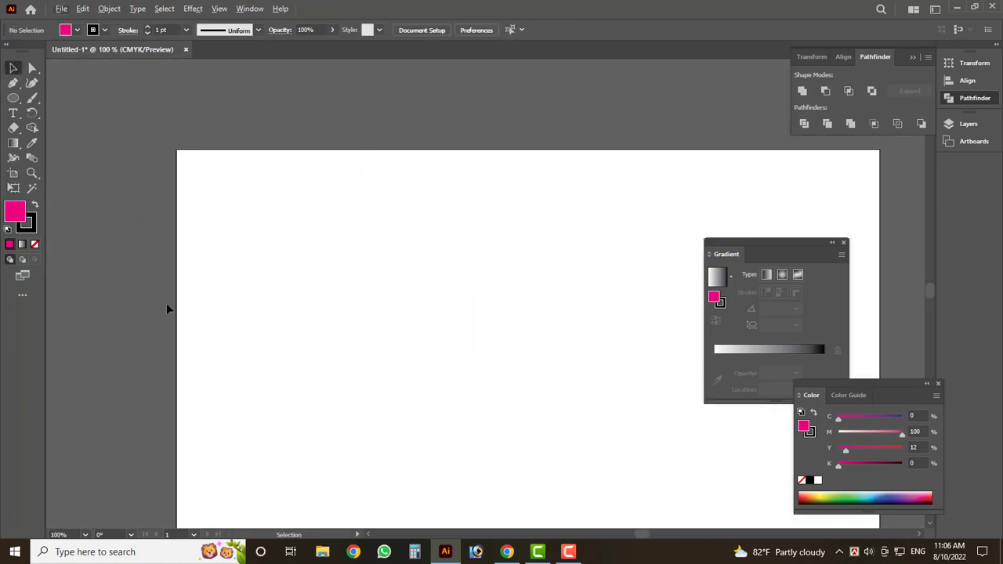
Step: Draw a trial pink arc with the Pen tool from the artboard's left edge, then undo it
click(14, 83)
scroll(47, 205, down, 2)
click(112, 256)
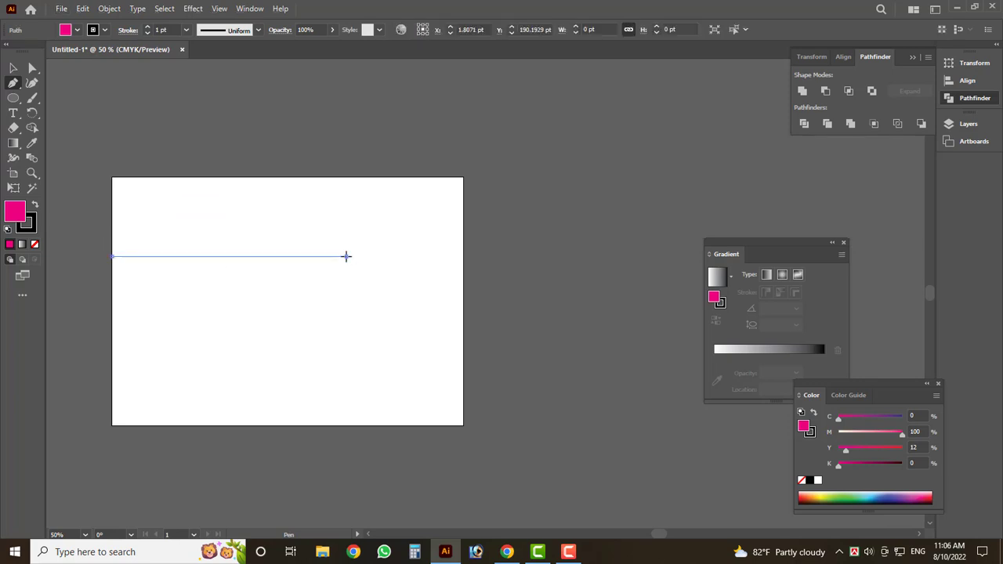
drag(346, 256, 474, 311)
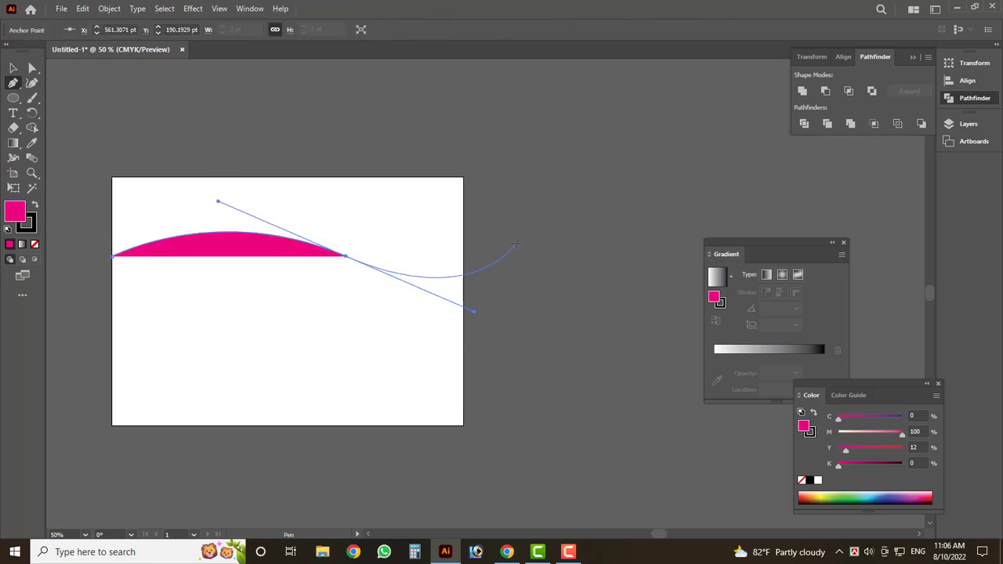
key(ctrl+z)
key(ctrl+z)
click(12, 69)
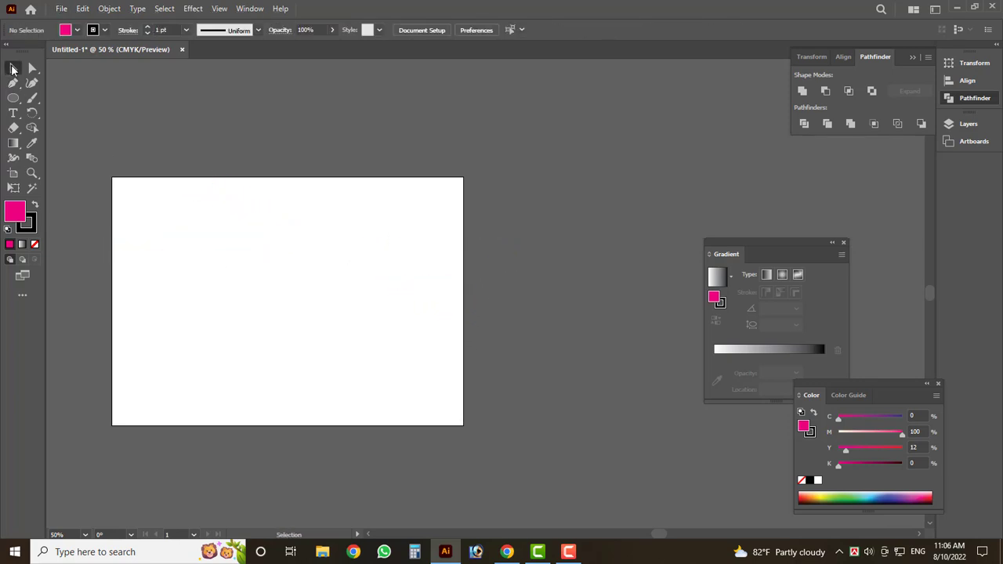
scroll(323, 246, down, 3)
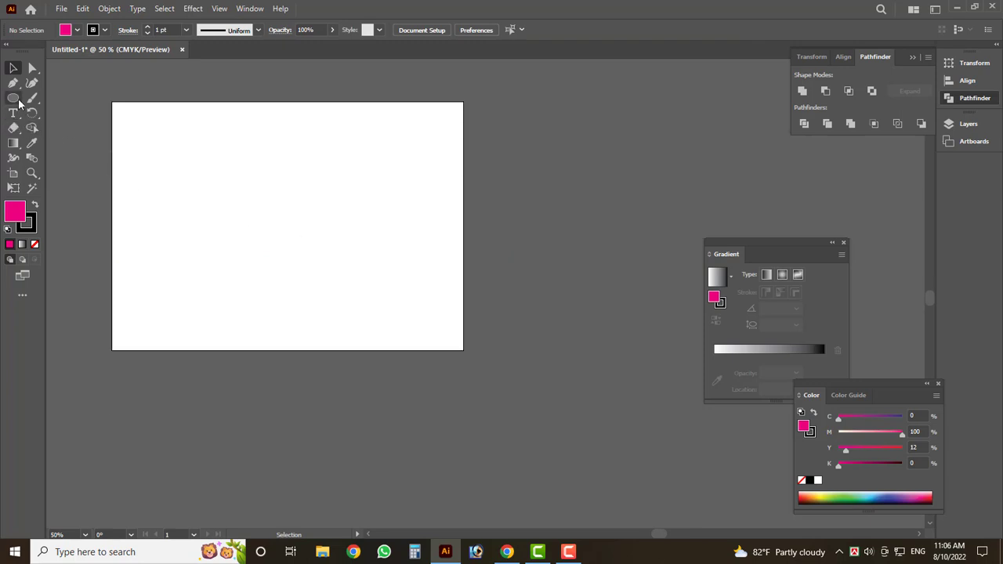
click(13, 172)
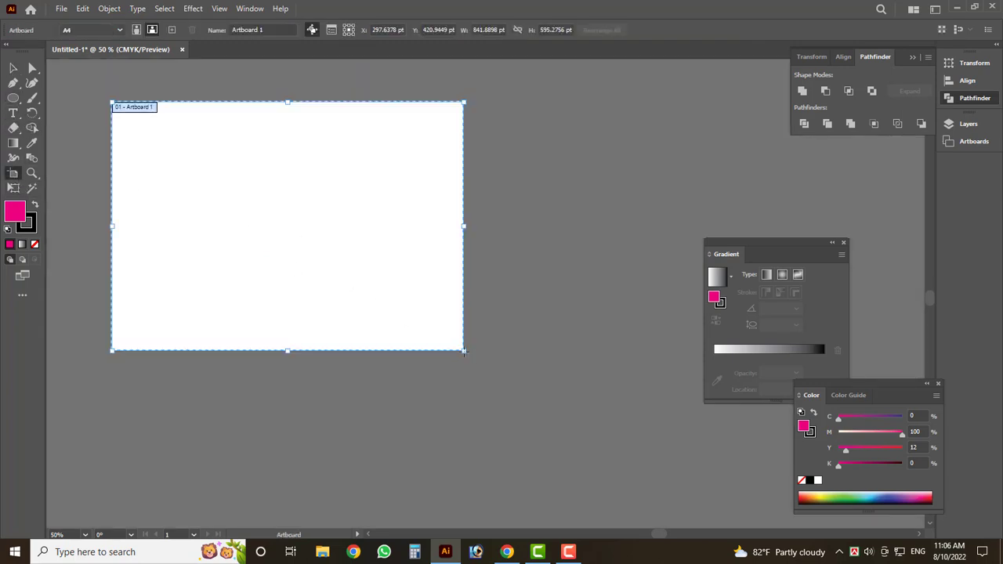
Step: Stretch the artboard into a wide, short banner strip
drag(463, 351, 810, 219)
key(Tab)
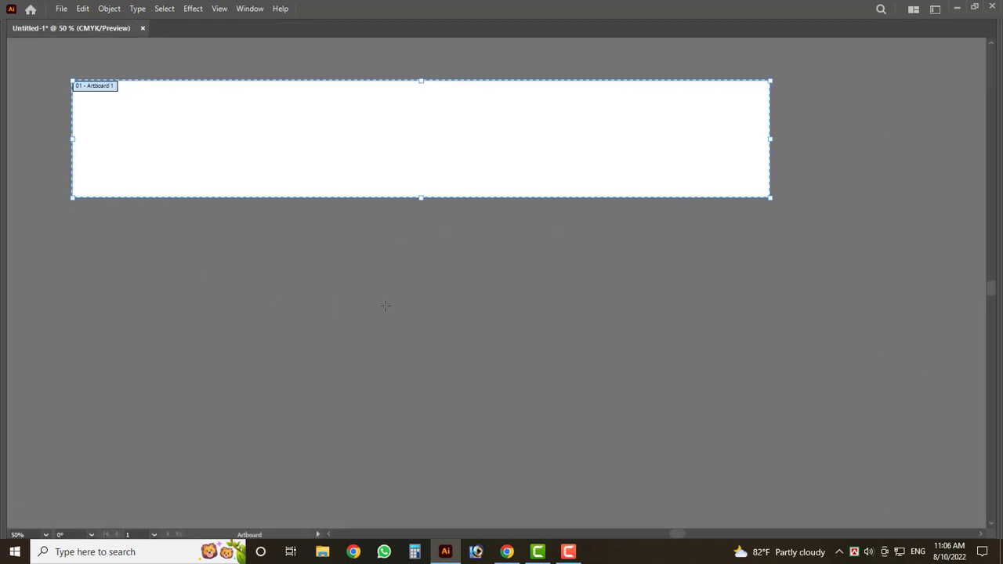
scroll(385, 306, up, 3)
key(Escape)
key(Tab)
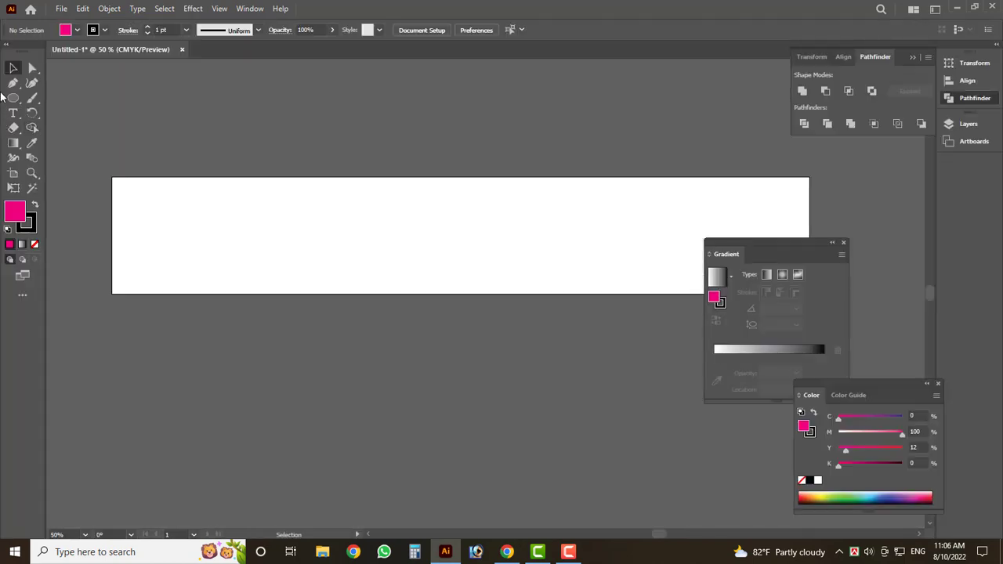
Step: Draw a magenta panel at the banner's right end, curved on the left and straight on the right
click(13, 83)
key(Tab)
key(ctrl+plus)
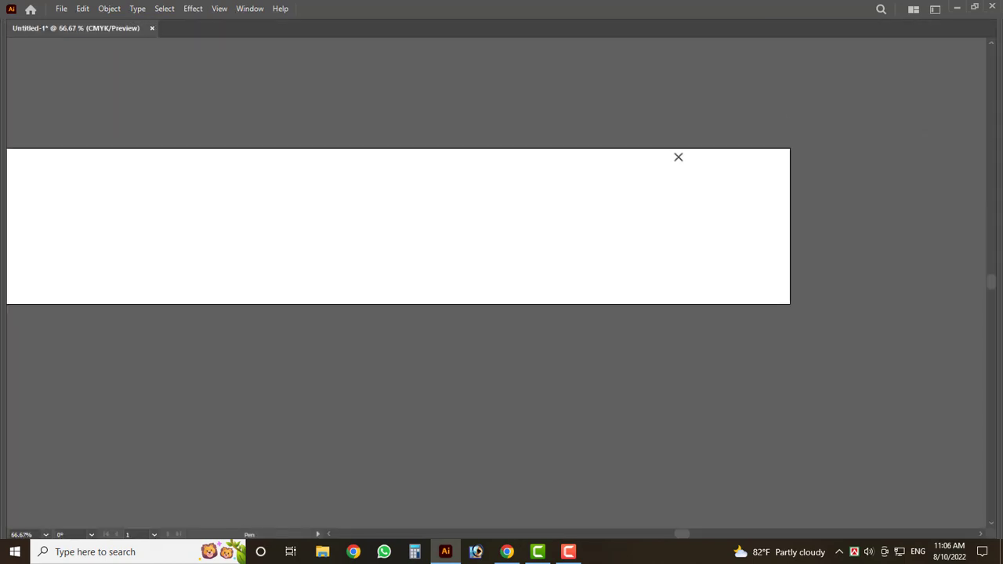
click(671, 303)
drag(671, 302, 761, 380)
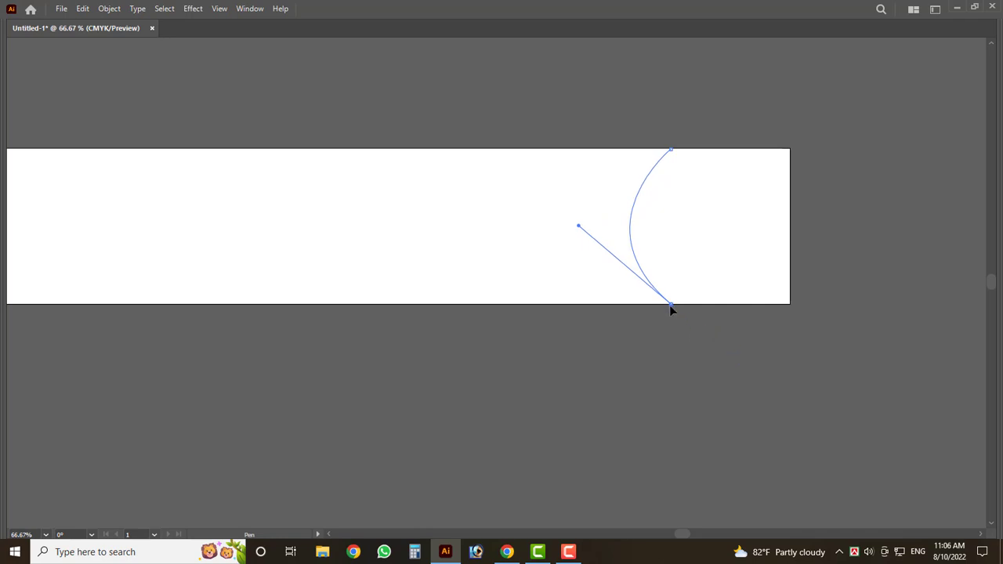
drag(672, 315, 670, 304)
click(790, 302)
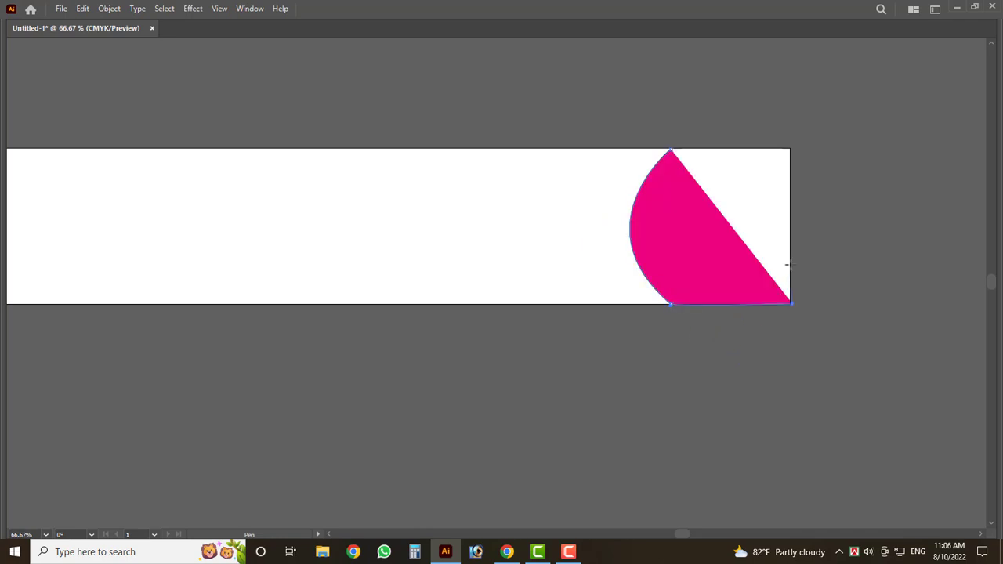
click(791, 146)
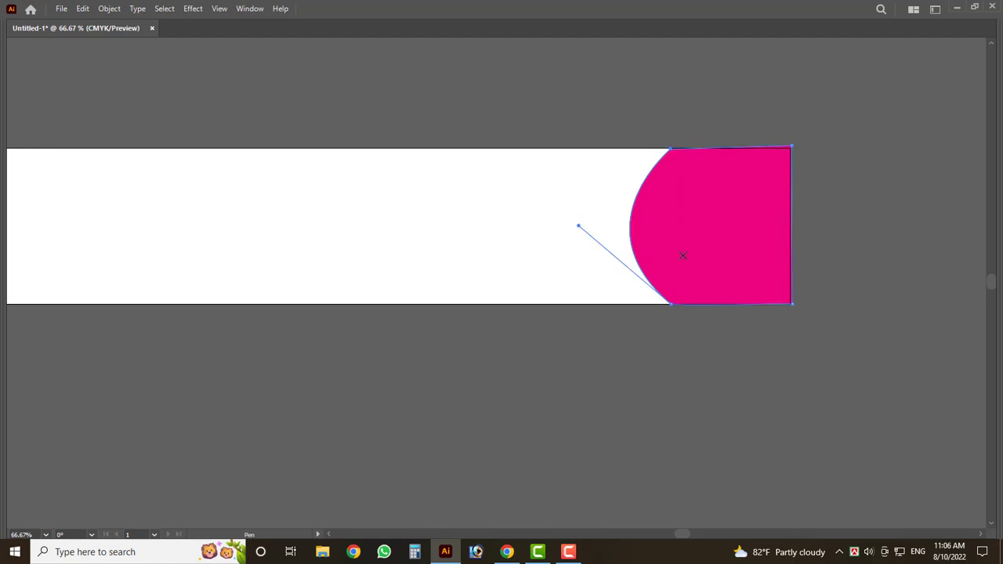
scroll(682, 255, up, 1)
key(Tab)
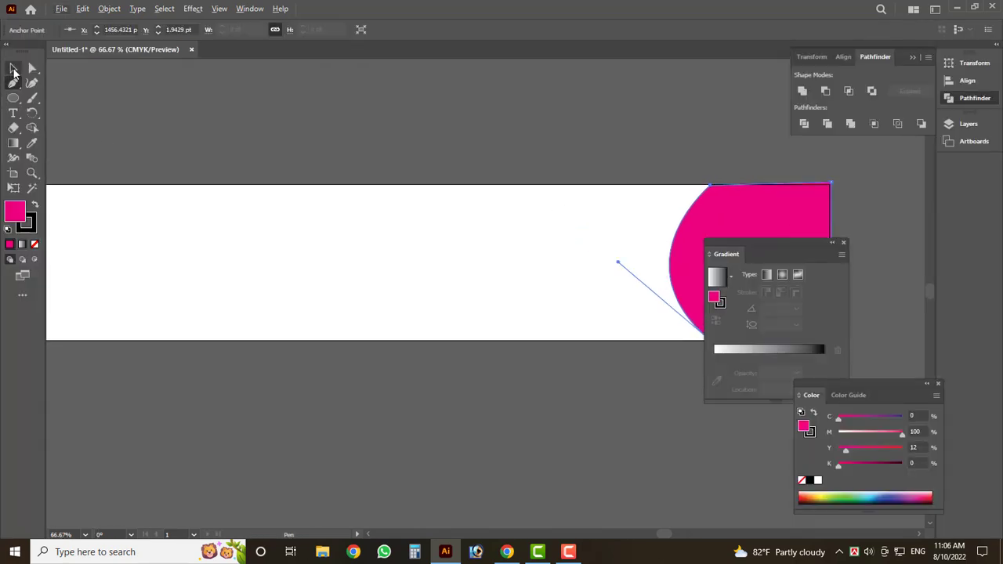
key(v)
scroll(246, 194, down, 1)
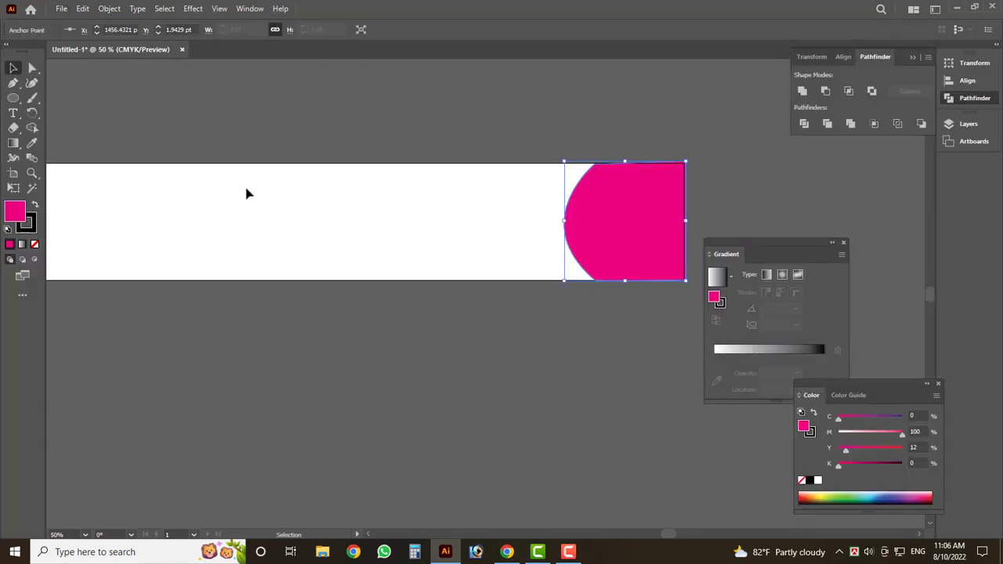
Step: Move the inner magenta panel left against the outer panel's curved edge
click(601, 235)
scroll(601, 235, up, 2)
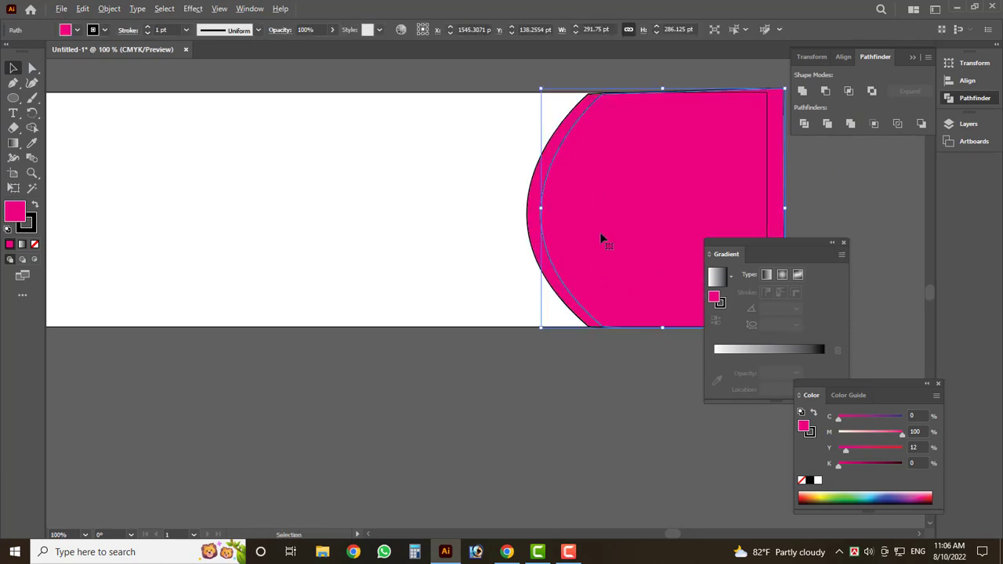
scroll(600, 237, up, 3)
scroll(588, 244, down, 2)
click(423, 208)
scroll(548, 210, down, 1)
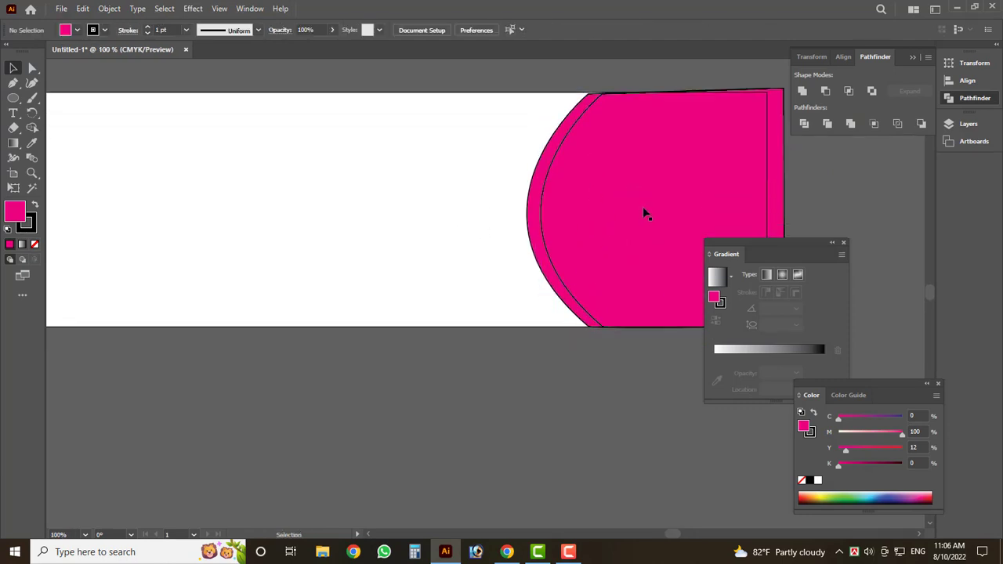
scroll(452, 134, down, 1)
scroll(597, 184, up, 2)
scroll(593, 243, up, 3)
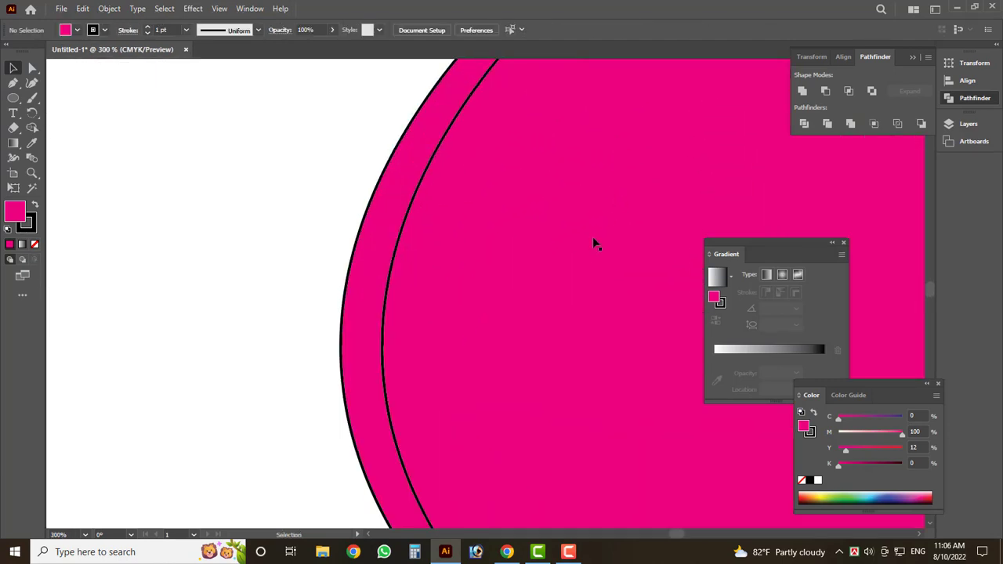
drag(592, 239, 474, 281)
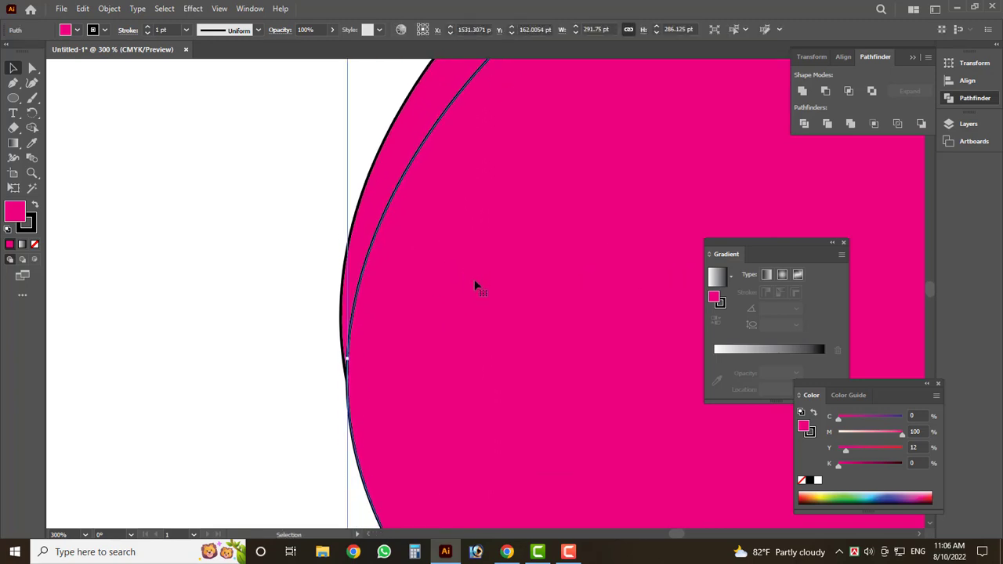
Step: Align the inner panel with the outer top edge, make it taller, and nudge it right
scroll(463, 290, down, 1)
scroll(446, 296, down, 1)
scroll(441, 300, up, 1)
click(347, 189)
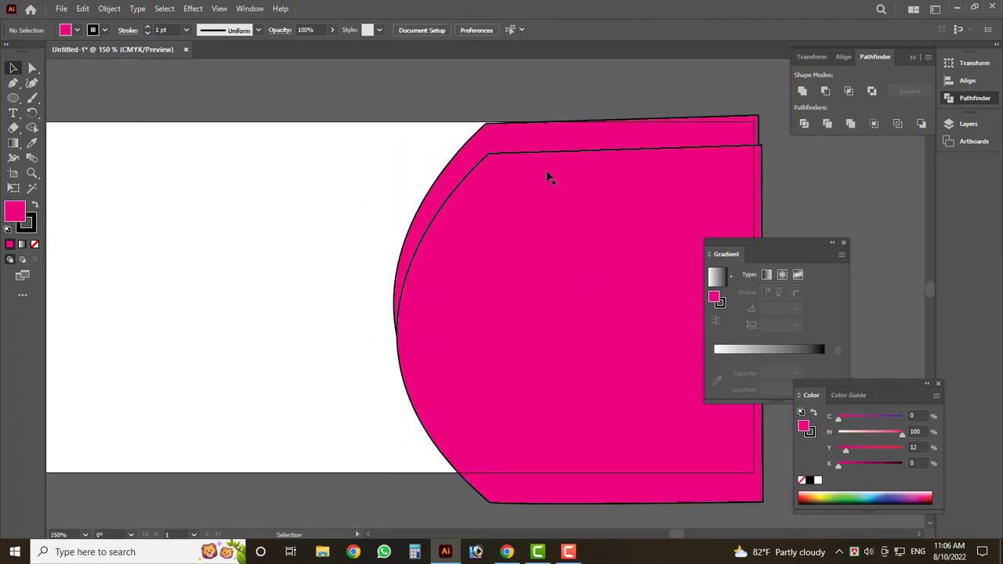
drag(547, 177, 556, 239)
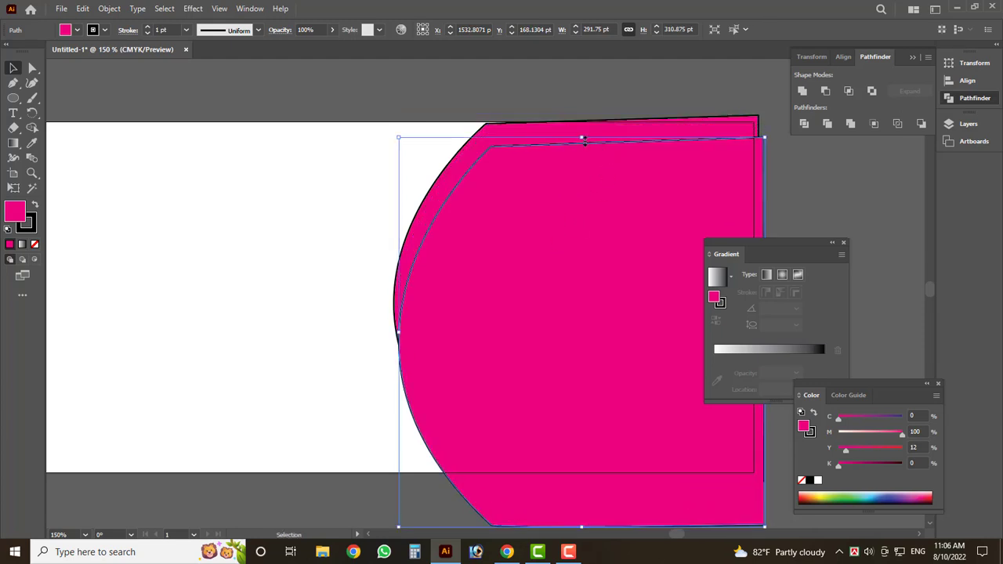
drag(583, 140, 583, 117)
drag(520, 224, 528, 233)
click(275, 298)
Step: Change the back curved panel's fill to yellow
click(403, 260)
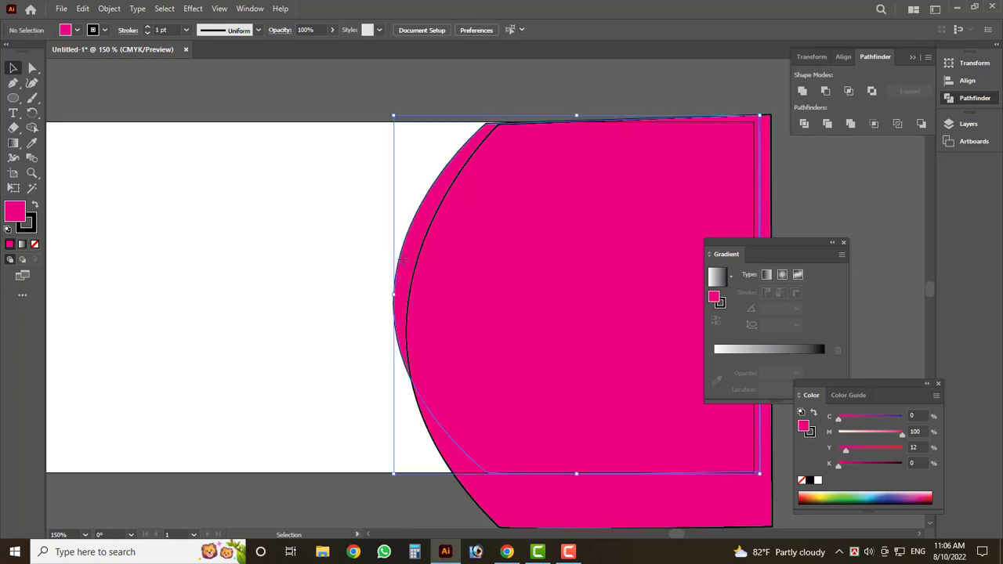
drag(876, 440, 838, 431)
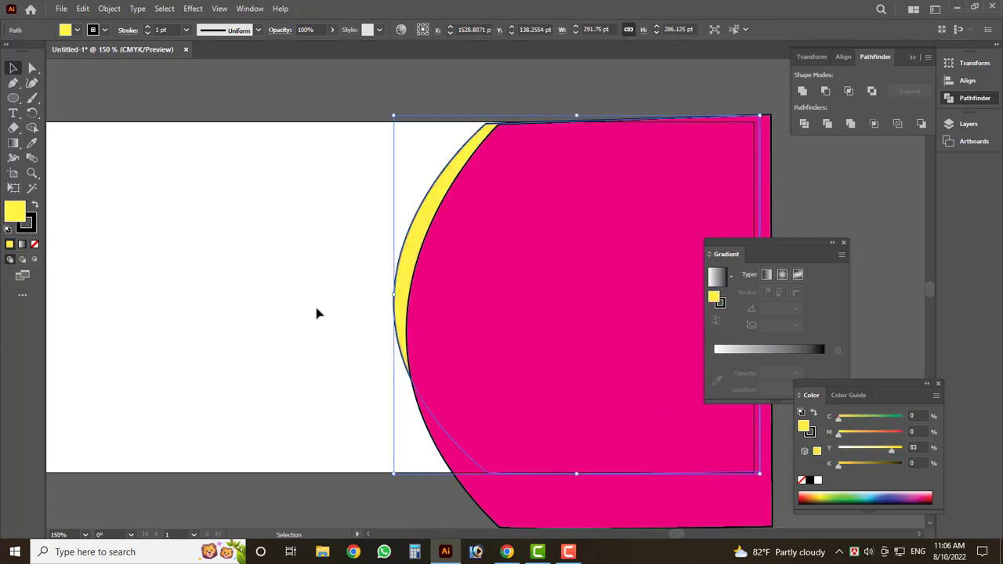
click(274, 293)
Step: Copy the Digital Marketing Expert reference image from the browser and paste it above the banner
click(506, 552)
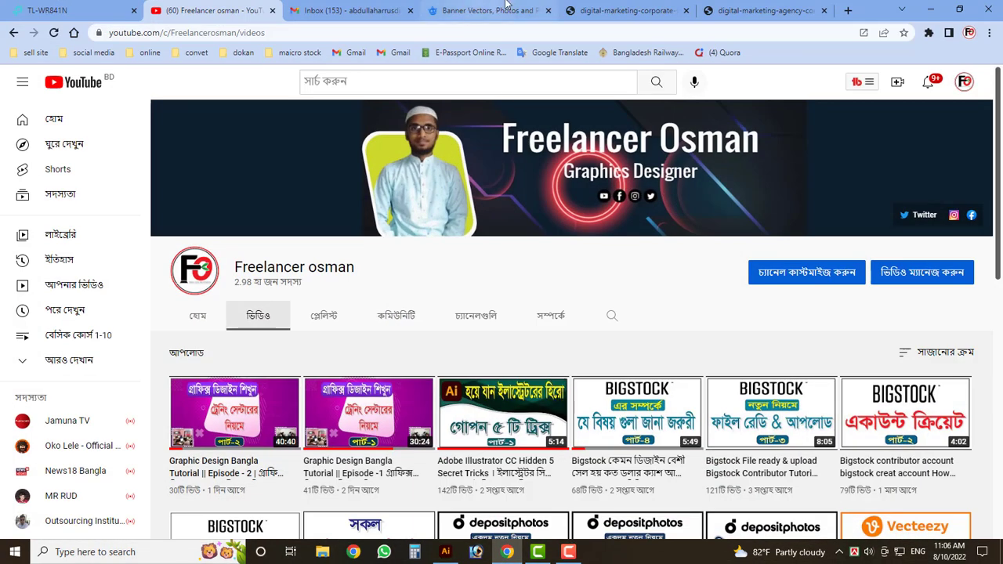
click(622, 10)
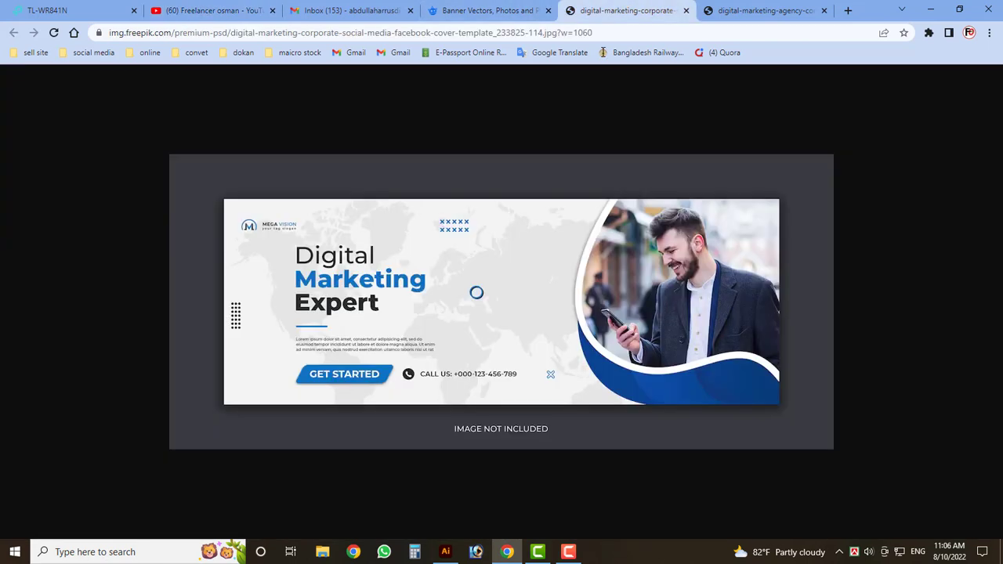
right_click(549, 260)
click(586, 293)
click(451, 558)
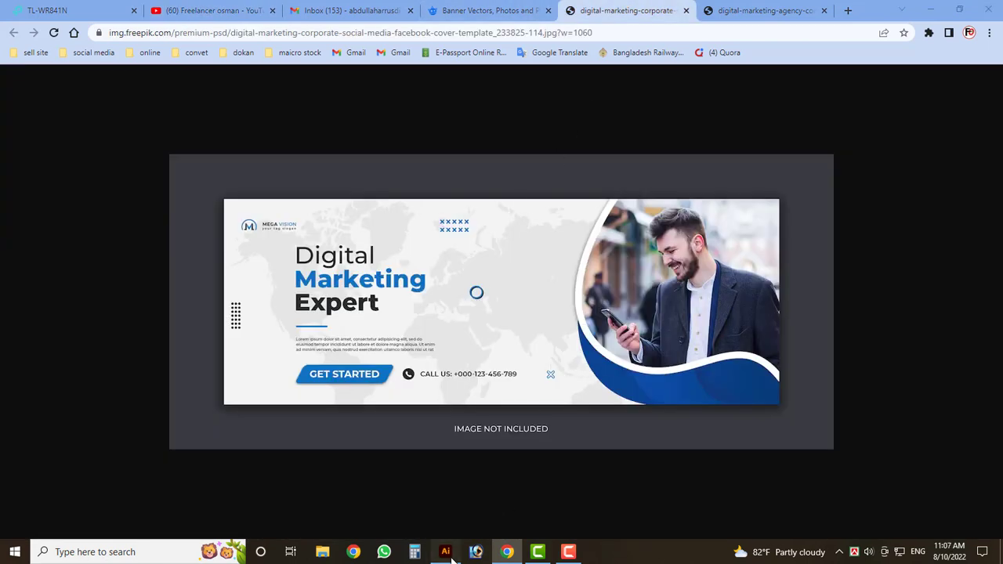
key(ctrl+v)
key(ctrl+minus)
drag(545, 412, 375, 170)
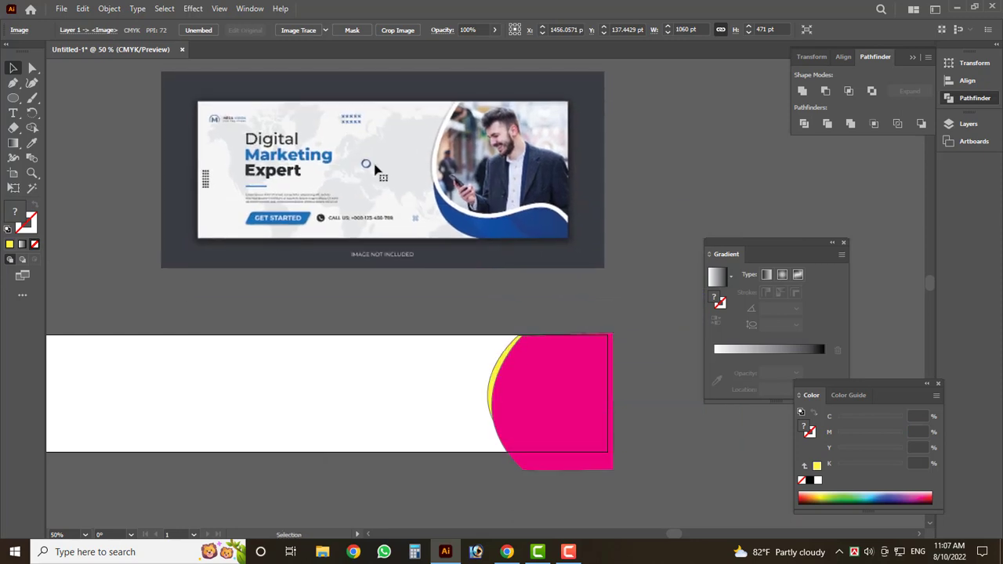
scroll(510, 132, up, 1)
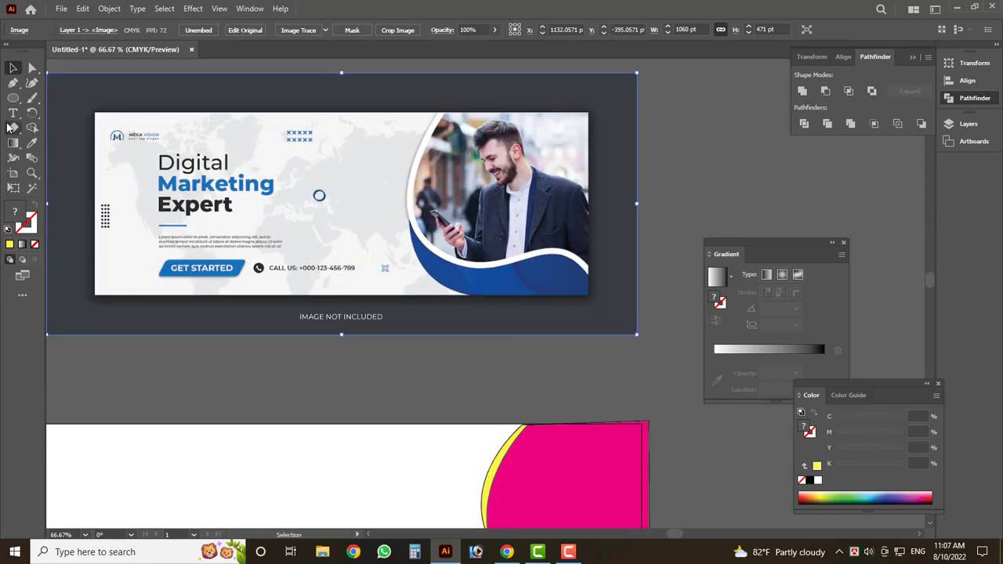
Step: Start a Pen path at the photo panel's top and curve it down the panel's left edge
click(12, 83)
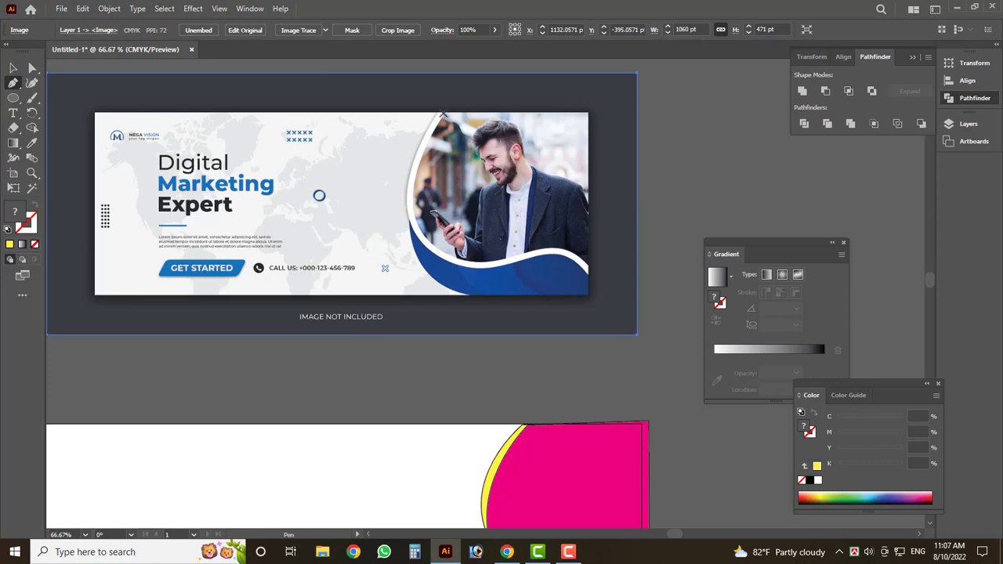
click(444, 115)
scroll(427, 175, up, 2)
click(392, 234)
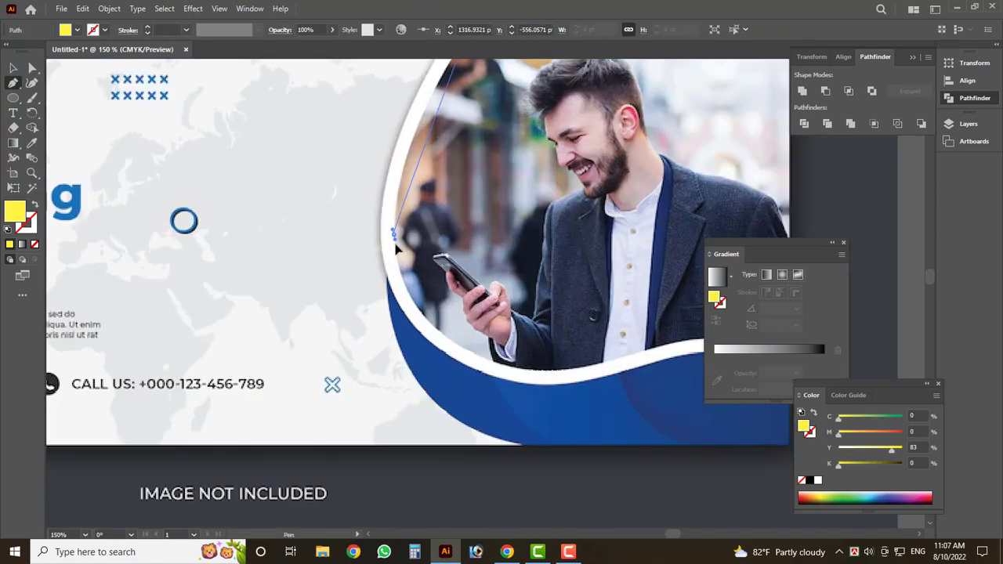
mouse_move(396, 247)
mouse_down()
mouse_move(394, 333)
mouse_move(499, 365)
mouse_up()
scroll(498, 366, down, 3)
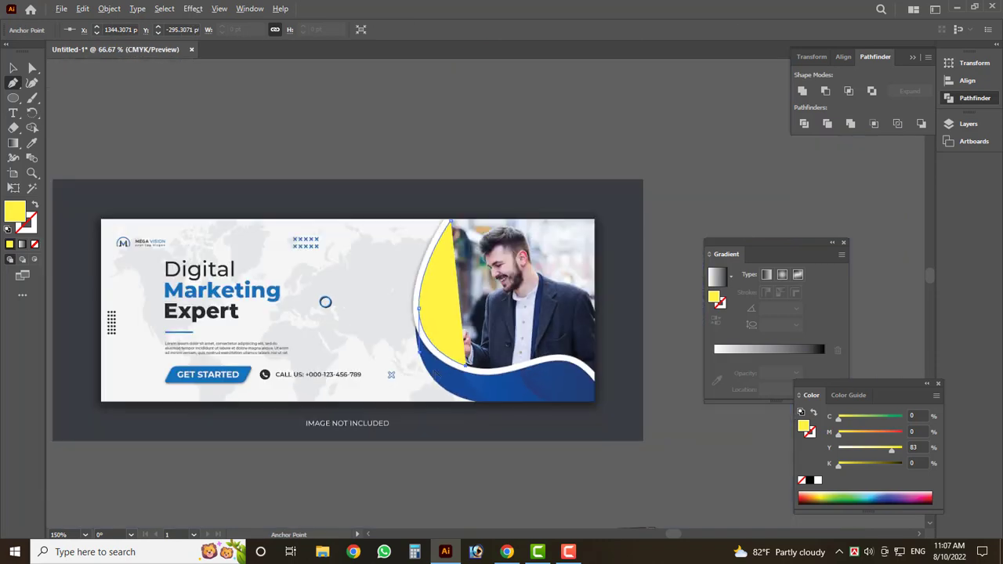
scroll(532, 365, up, 3)
scroll(548, 365, up, 1)
Step: Extend the traced path with curved anchors following the bottom wave, adding a sharp corner
drag(549, 365, 634, 327)
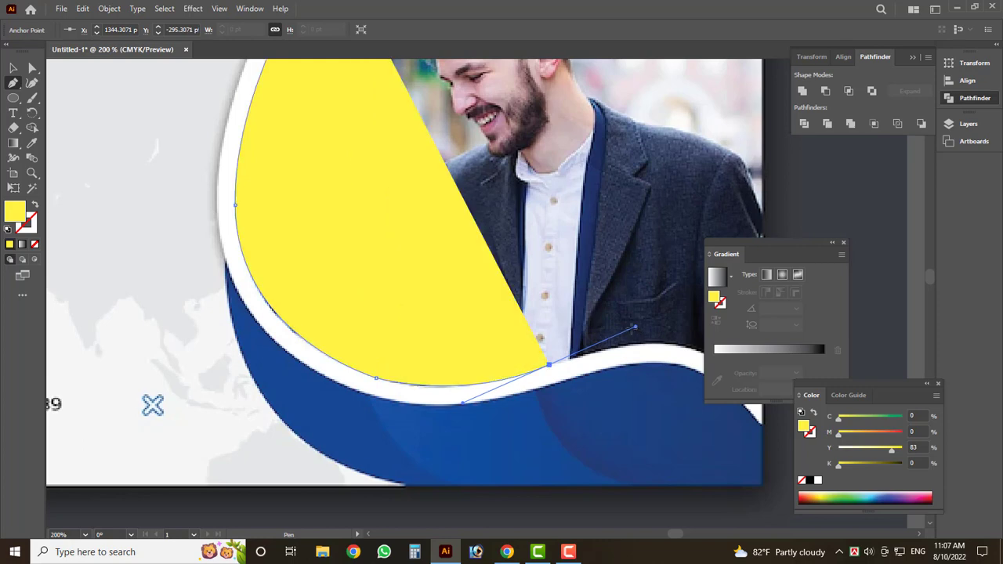
scroll(442, 342, down, 2)
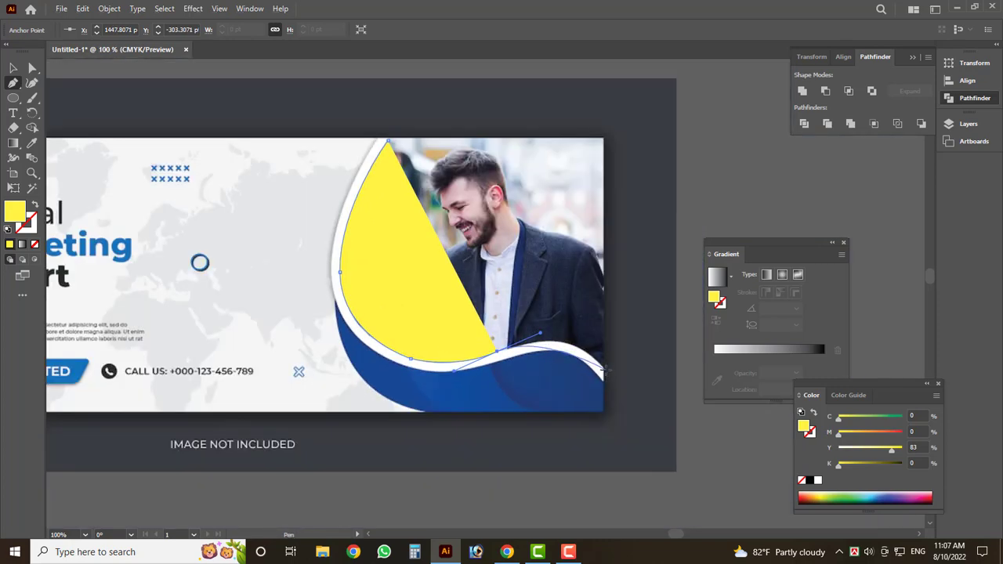
drag(605, 369, 620, 399)
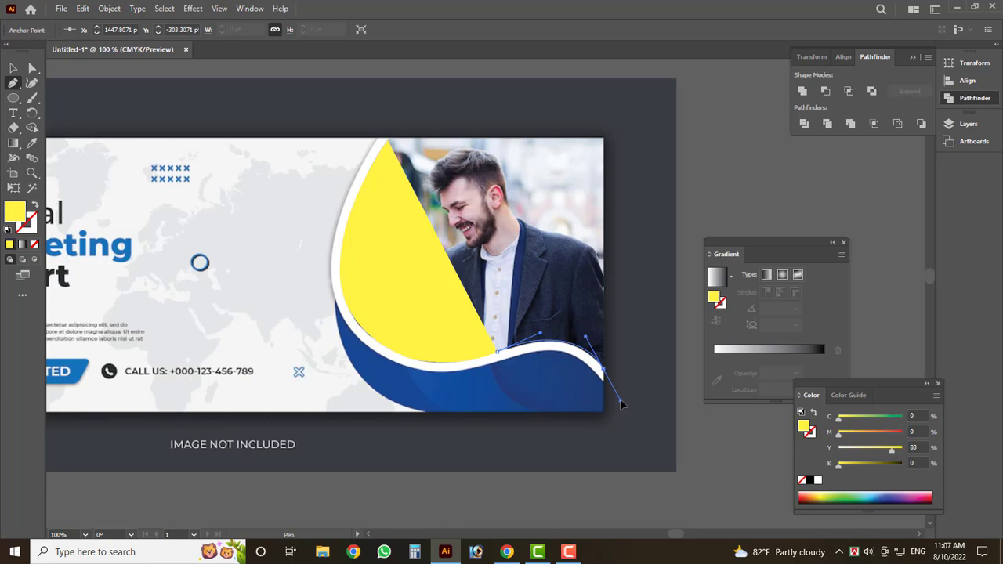
drag(619, 399, 617, 387)
scroll(617, 387, up, 5)
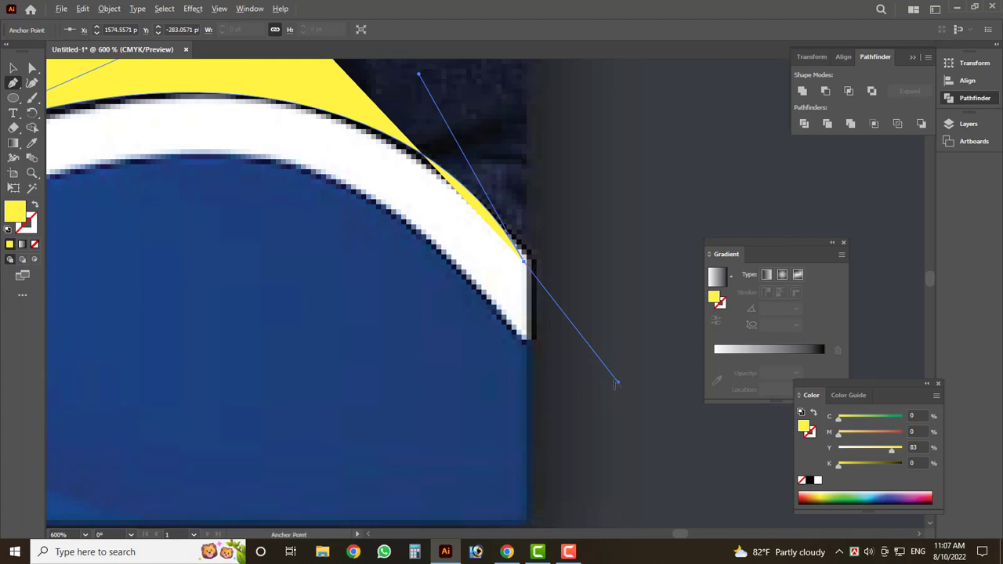
click(523, 261)
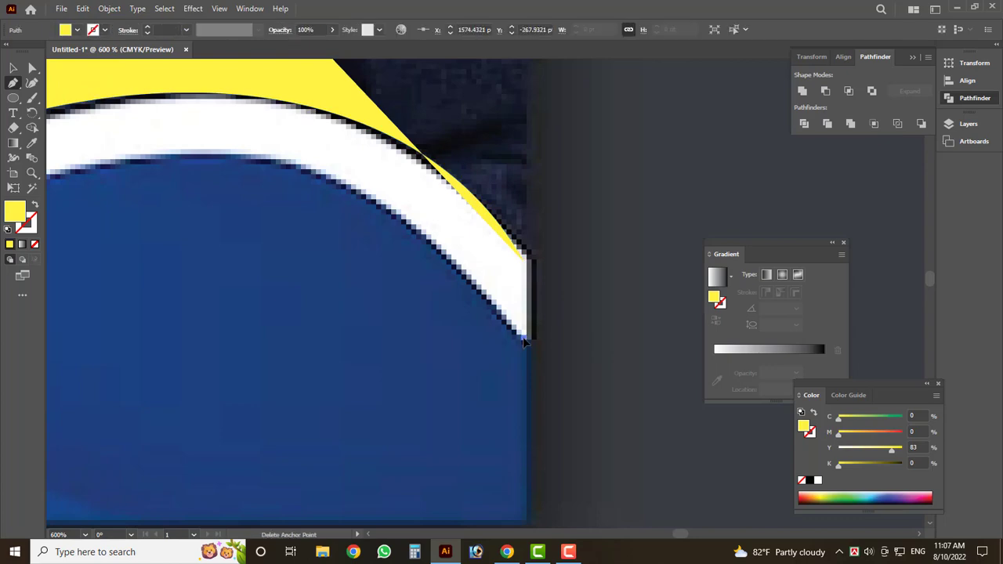
scroll(553, 322, down, 4)
scroll(552, 321, down, 2)
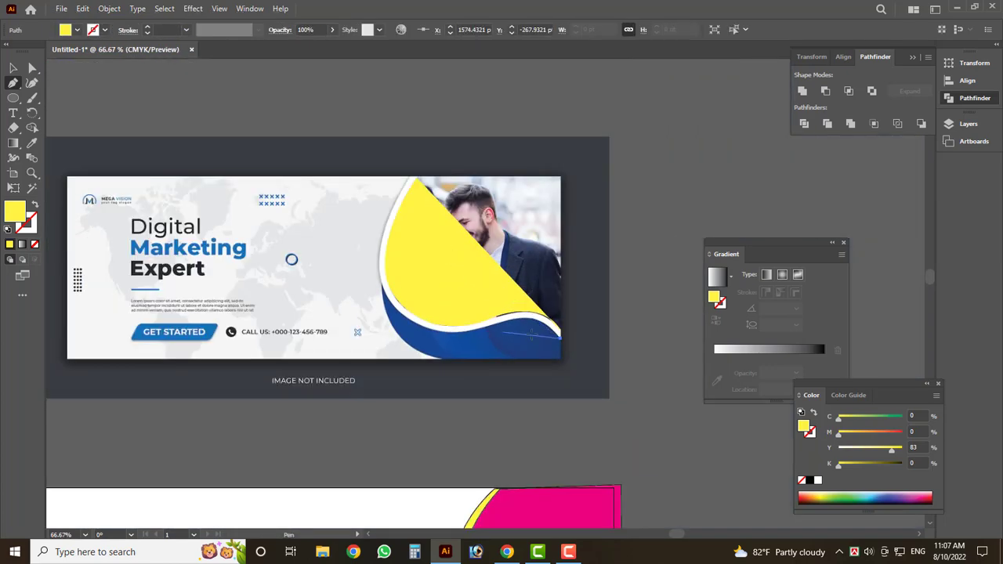
scroll(475, 343, up, 3)
mouse_move(466, 302)
mouse_down()
mouse_move(312, 377)
mouse_move(293, 399)
mouse_up()
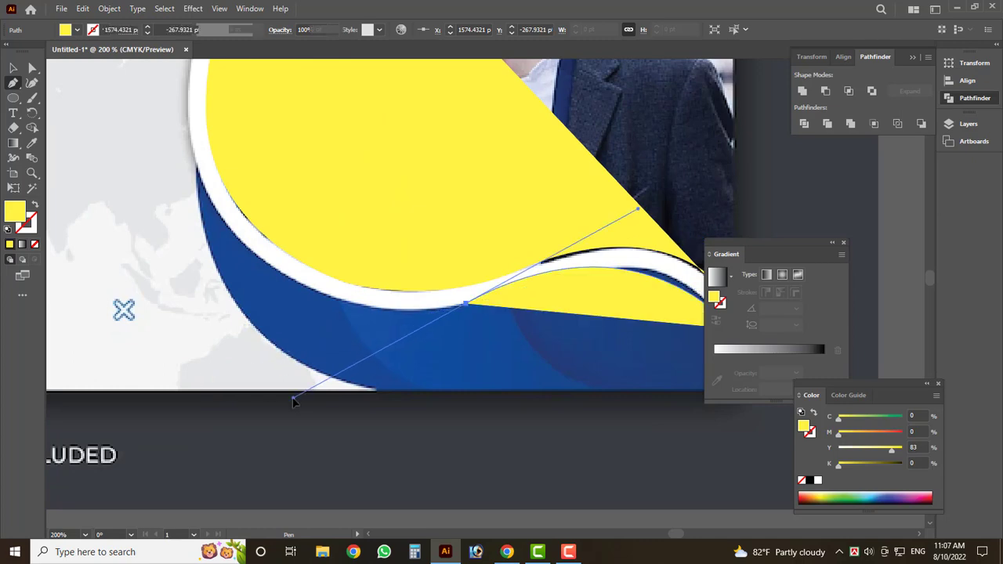
click(589, 269)
scroll(589, 269, up, 2)
key(Tab)
Step: Continue the path along the wave's white band, undoing a misplaced bottom segment
scroll(499, 246, down, 4)
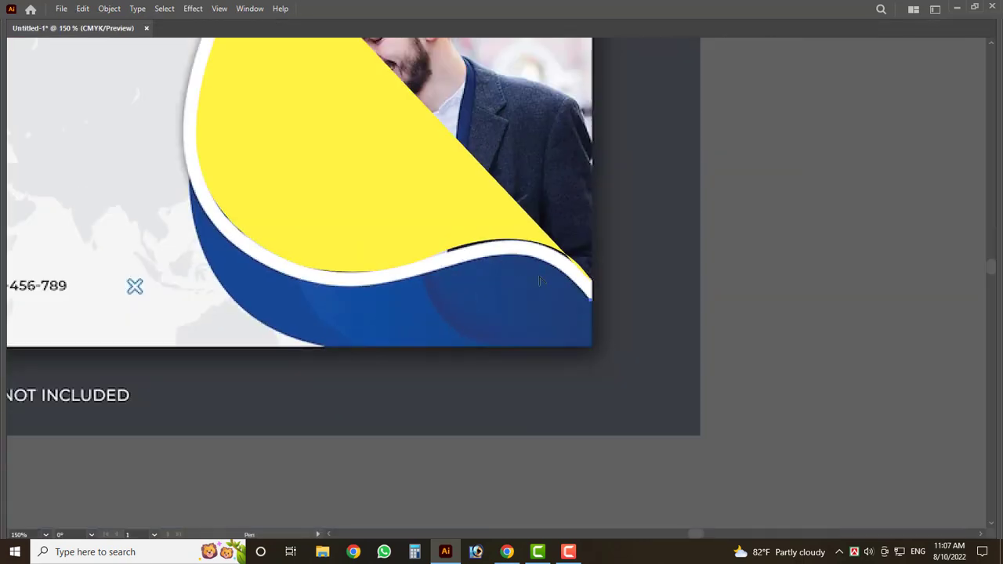
scroll(499, 245, up, 5)
drag(505, 234, 421, 237)
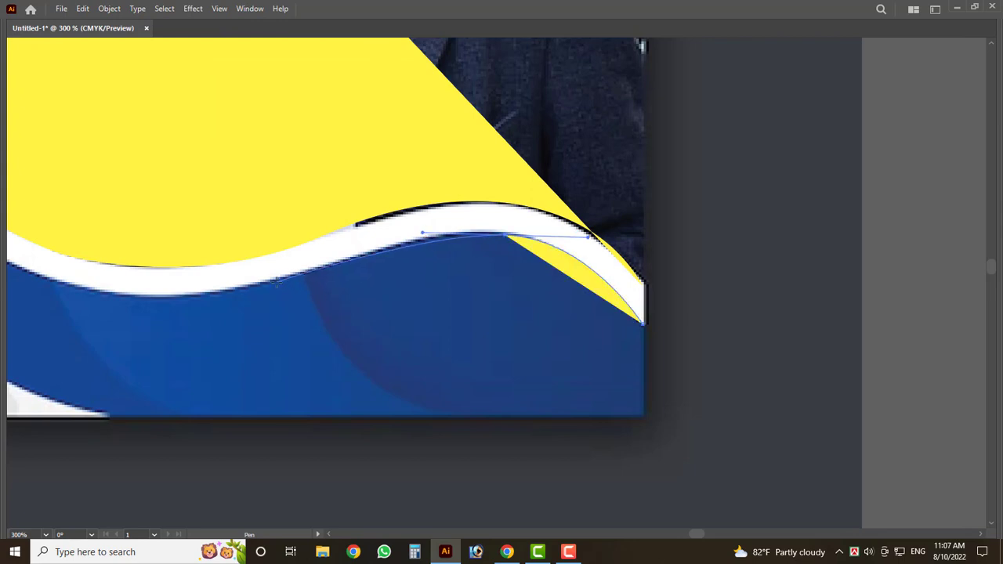
click(277, 283)
scroll(276, 283, down, 3)
scroll(351, 265, up, 3)
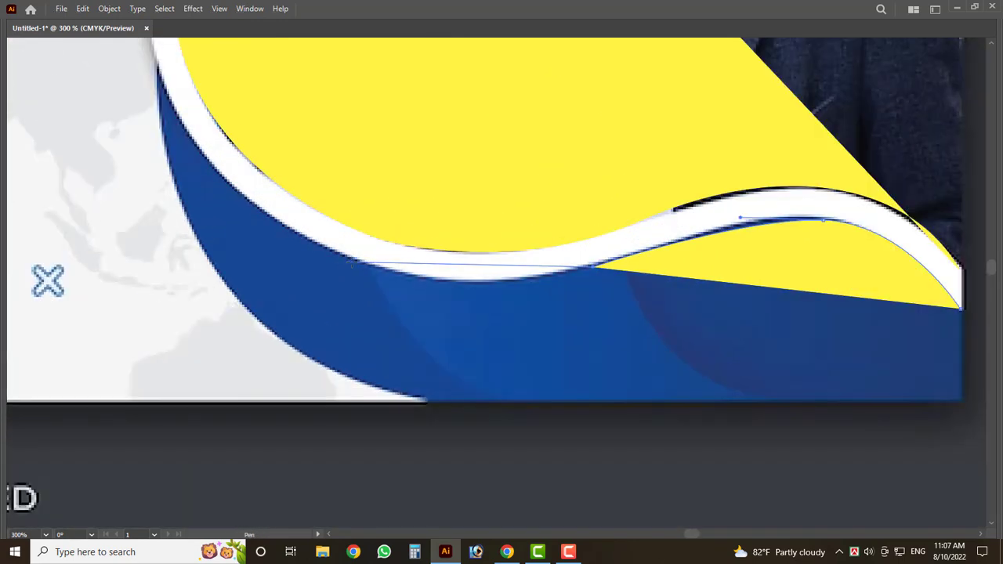
drag(358, 263, 270, 223)
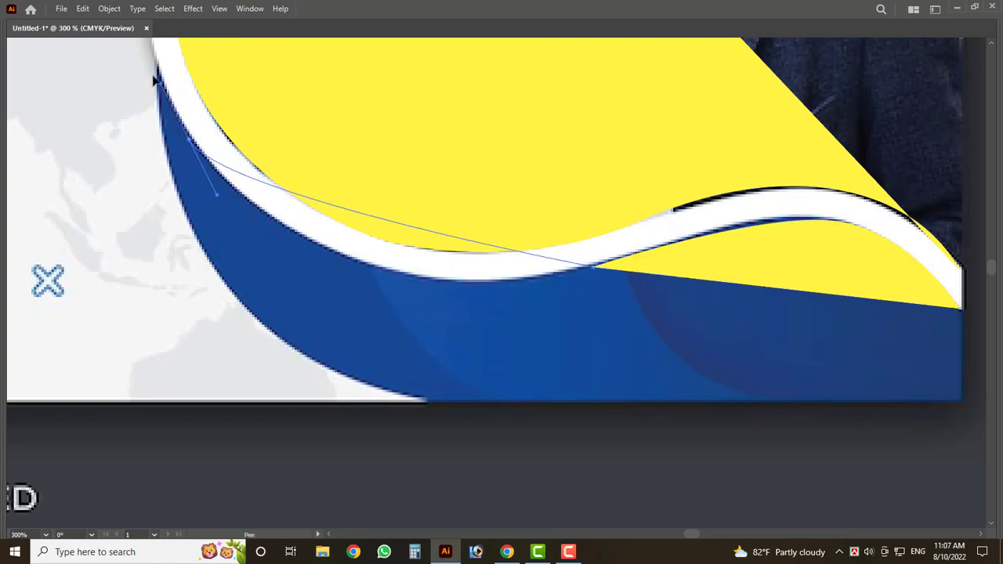
scroll(152, 74, up, 5)
scroll(164, 162, up, 2)
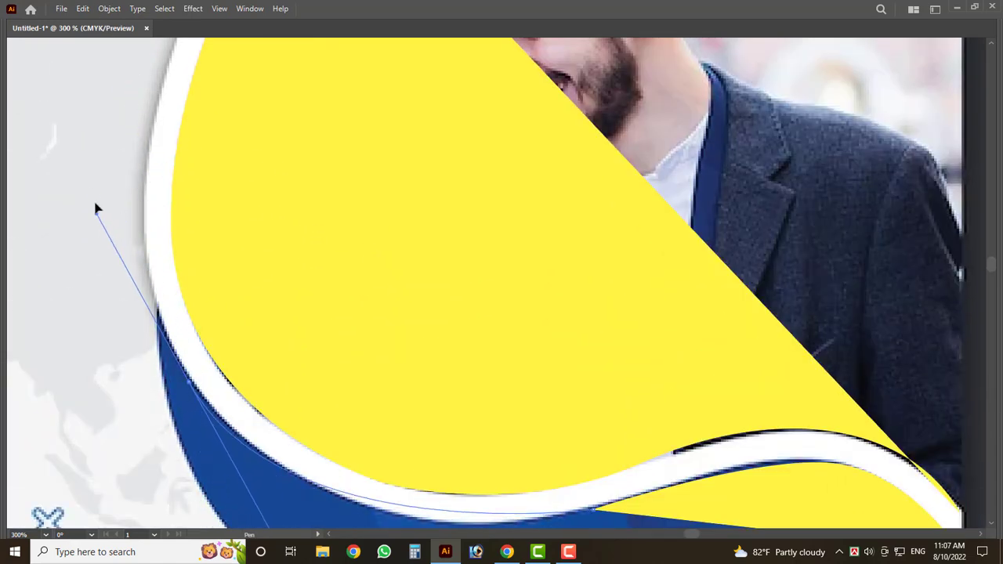
key(ctrl+z)
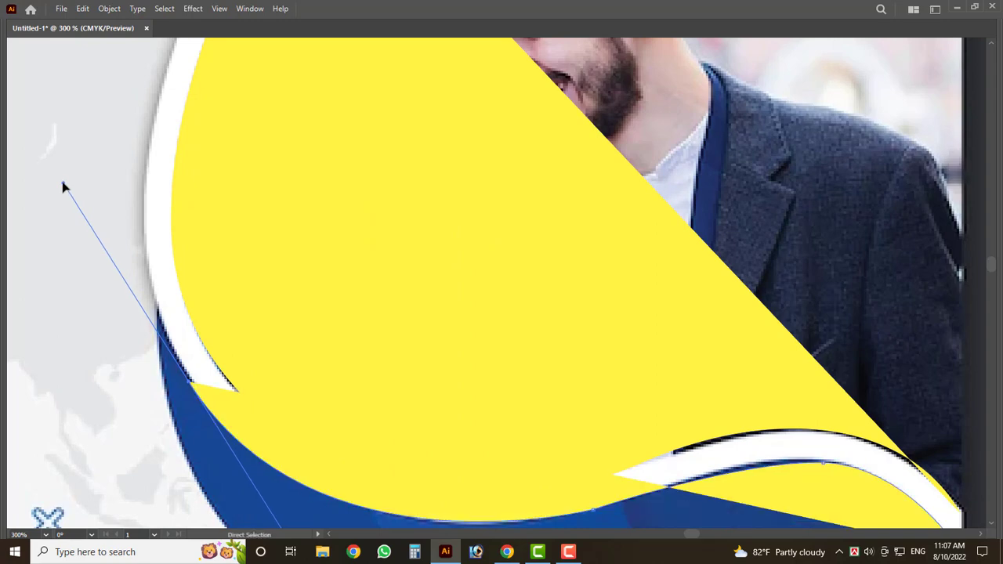
Step: Add smooth anchors along the lower wave edge and up the panel's left curve
scroll(242, 180, down, 2)
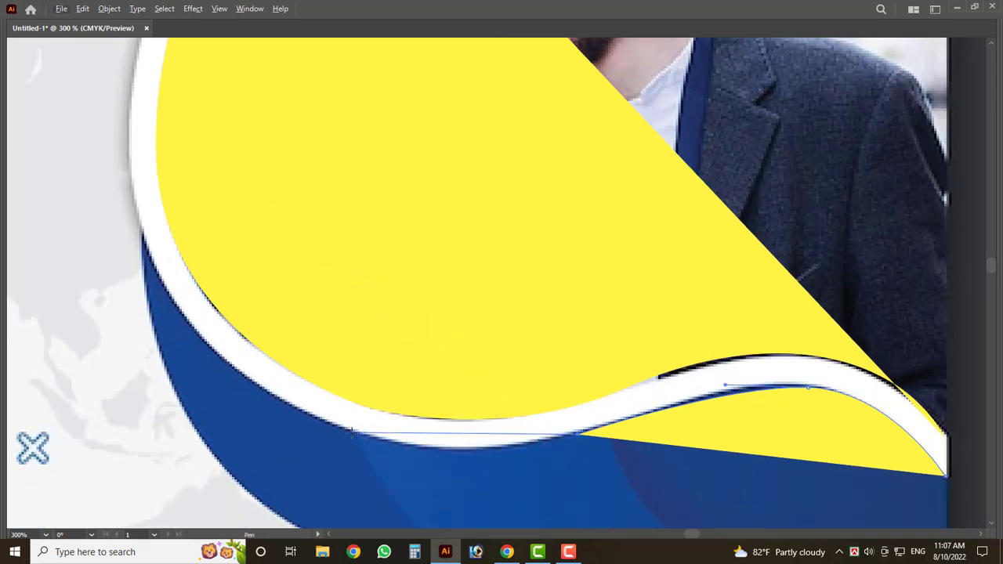
drag(349, 432, 253, 390)
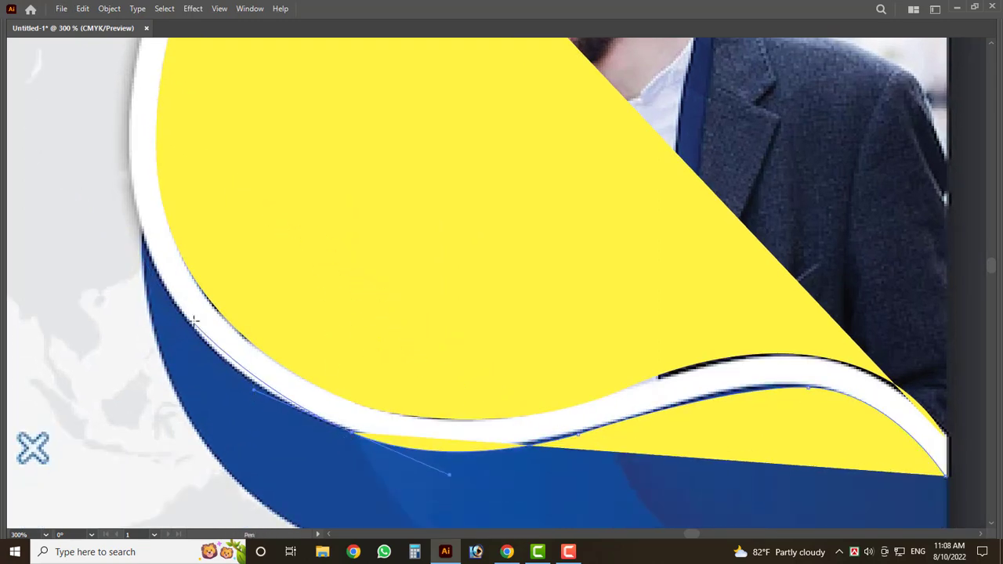
drag(155, 270, 137, 211)
scroll(137, 211, down, 1)
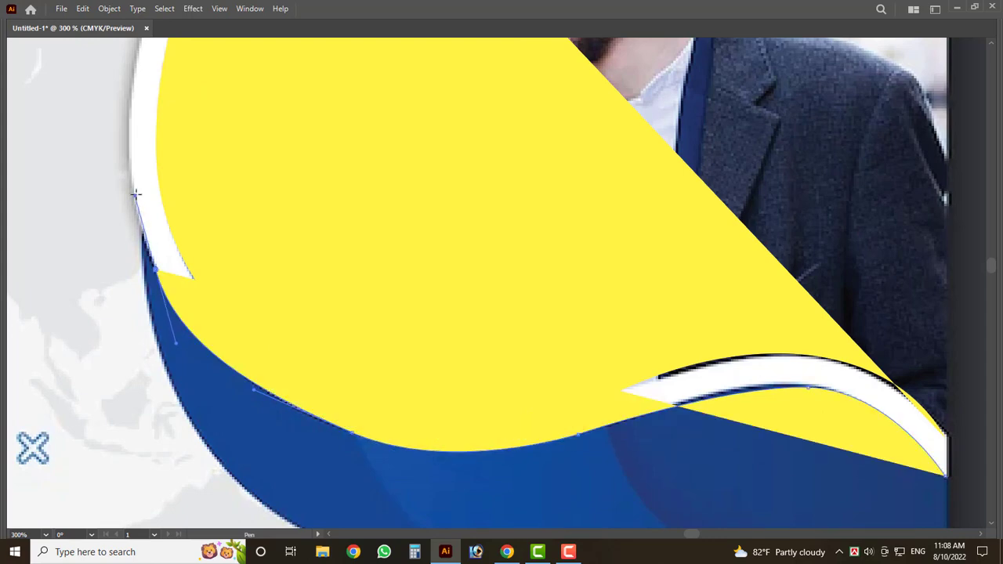
scroll(134, 192, down, 1)
scroll(146, 197, down, 1)
scroll(148, 235, down, 1)
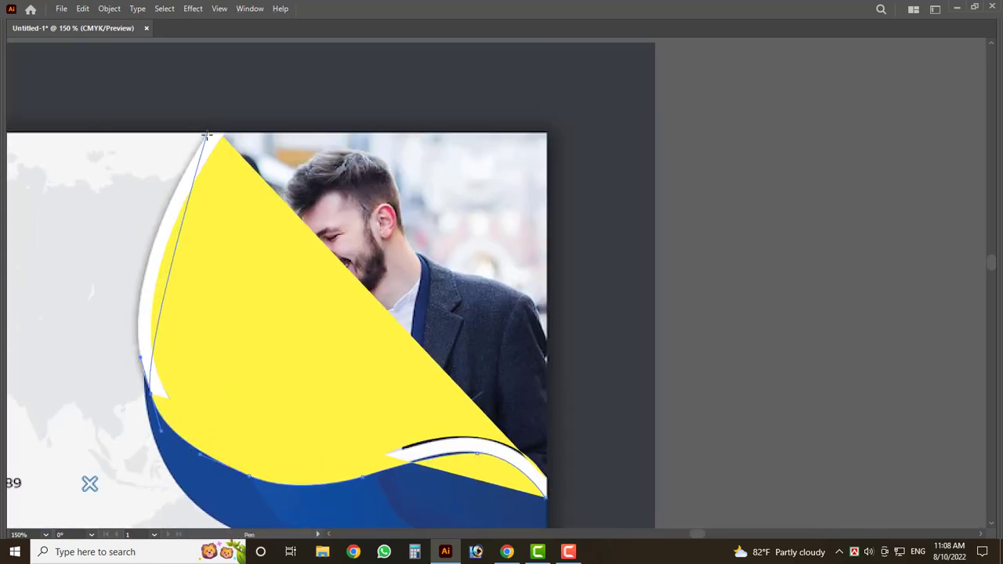
Step: Curve the left edge toward the top and close the path at its starting anchor
mouse_move(207, 134)
mouse_down()
mouse_move(305, 37)
mouse_move(242, 315)
mouse_up()
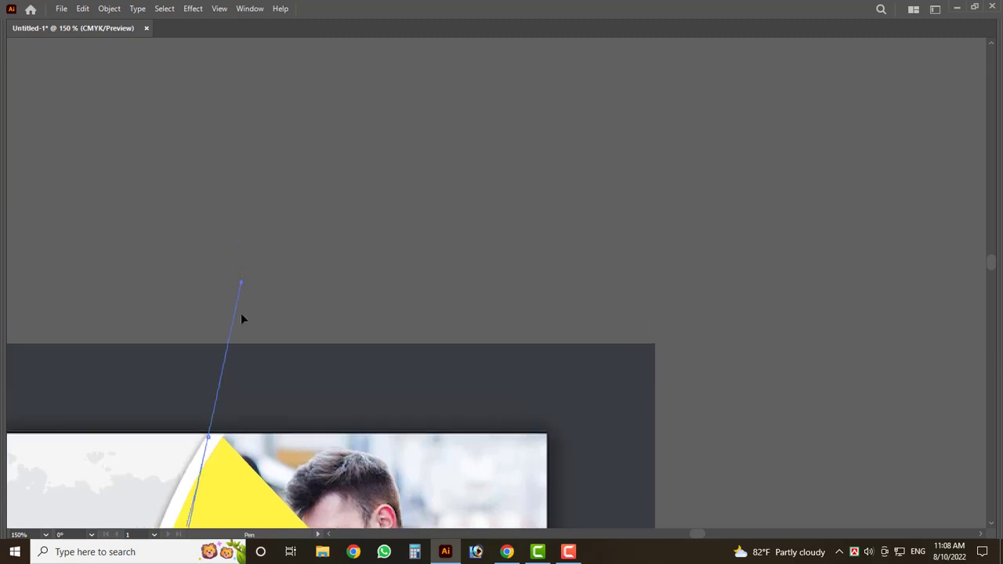
scroll(278, 369, down, 1)
scroll(167, 414, down, 2)
scroll(116, 349, up, 1)
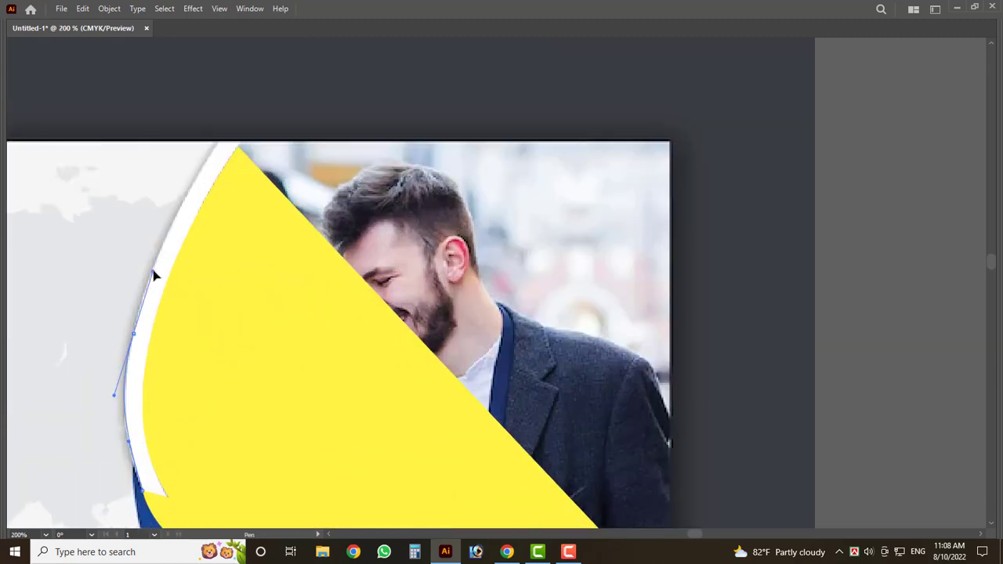
drag(136, 312, 152, 271)
click(220, 145)
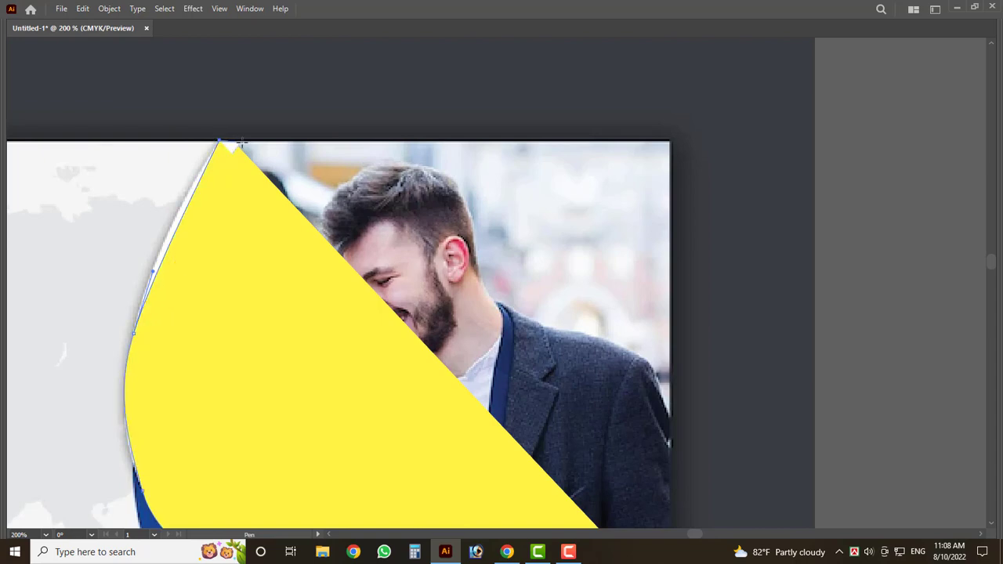
scroll(243, 141, down, 1)
key(v)
scroll(426, 245, down, 1)
Step: Test-move and duplicate the traced shape, then undo both to keep it on the template
scroll(425, 245, down, 4)
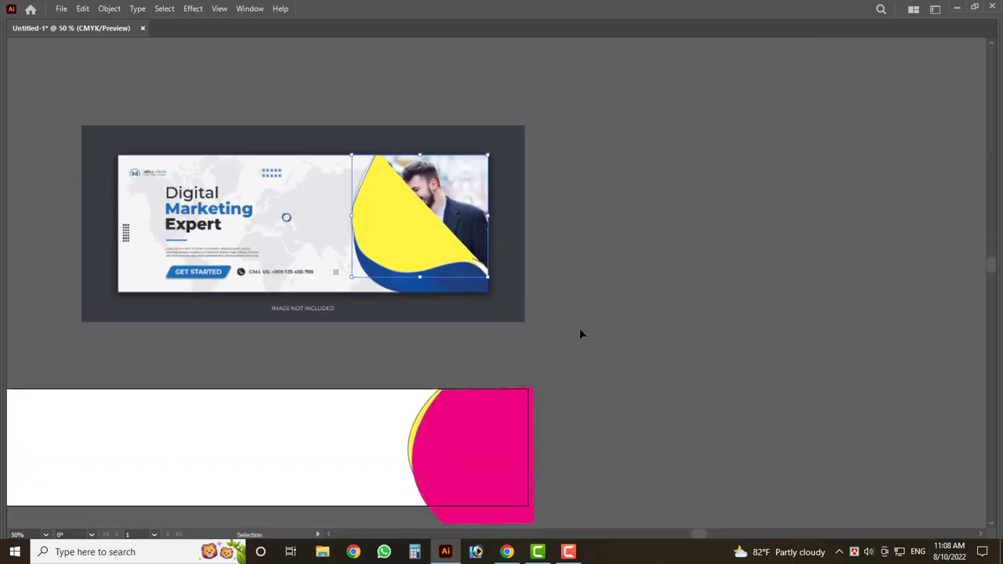
drag(380, 238, 580, 233)
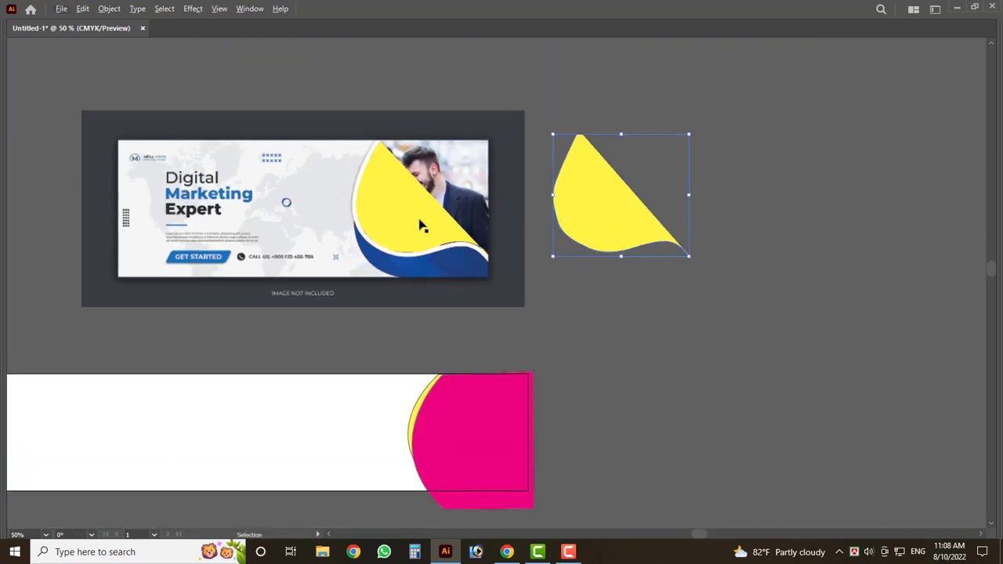
drag(421, 227, 708, 383)
scroll(419, 245, up, 1)
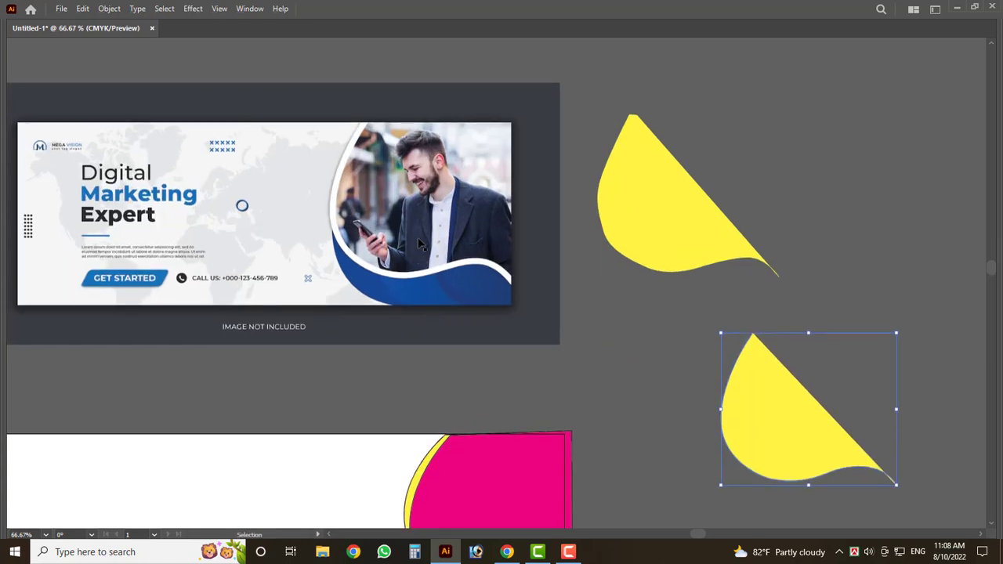
key(ctrl+z)
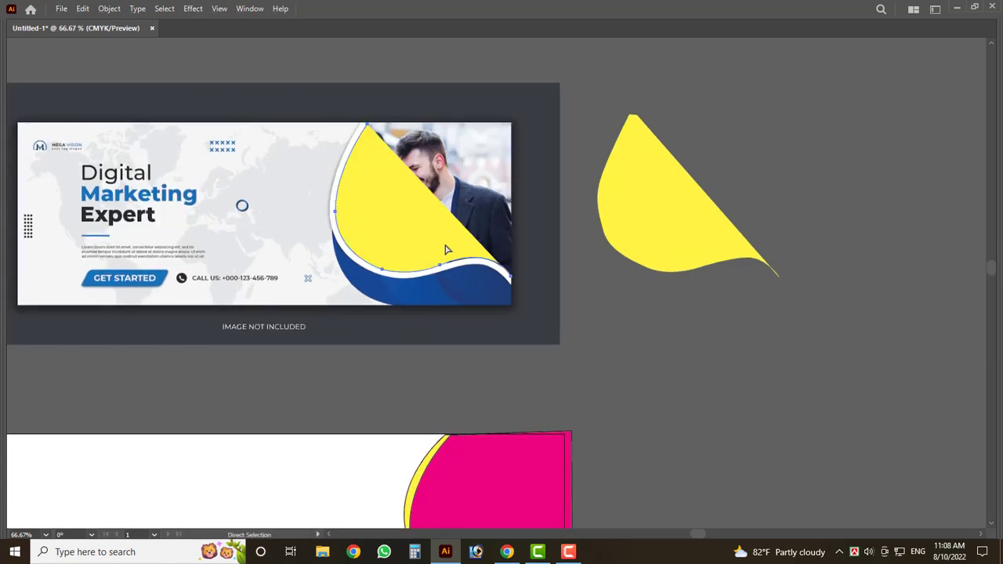
key(ctrl+z)
scroll(744, 294, down, 1)
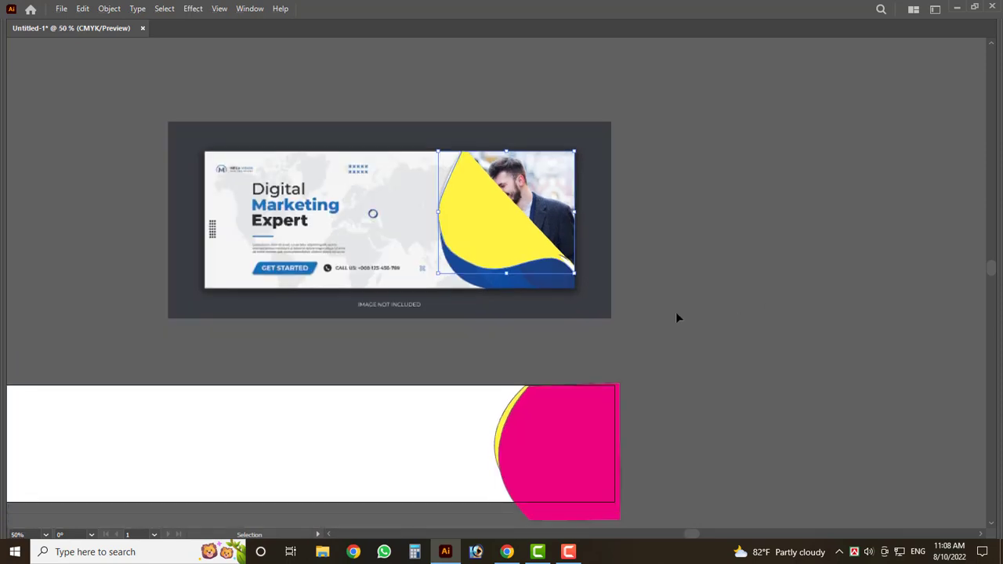
key(Tab)
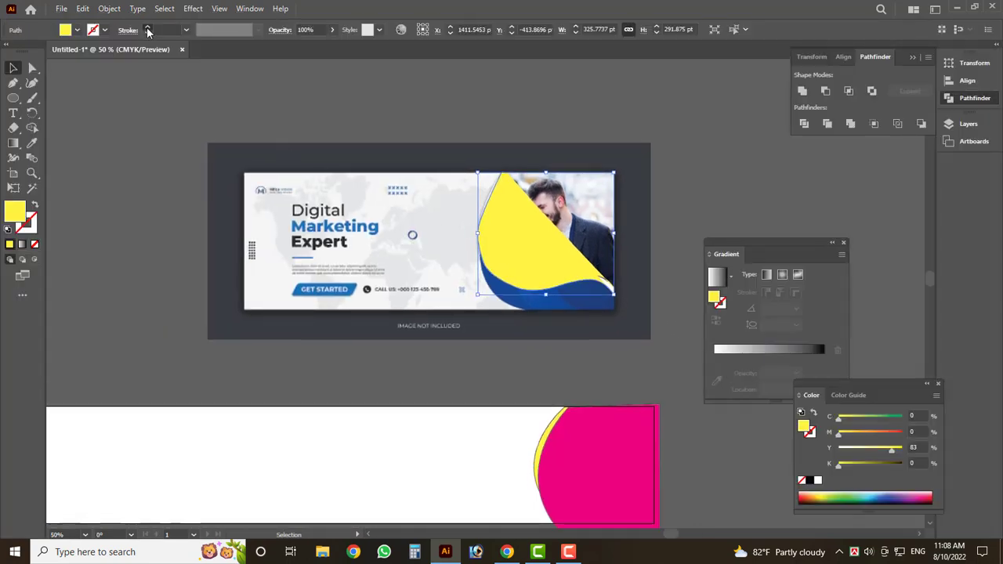
Step: Turn the shape into an unfilled yellow outline with a 20 pt stroke
click(148, 30)
click(34, 206)
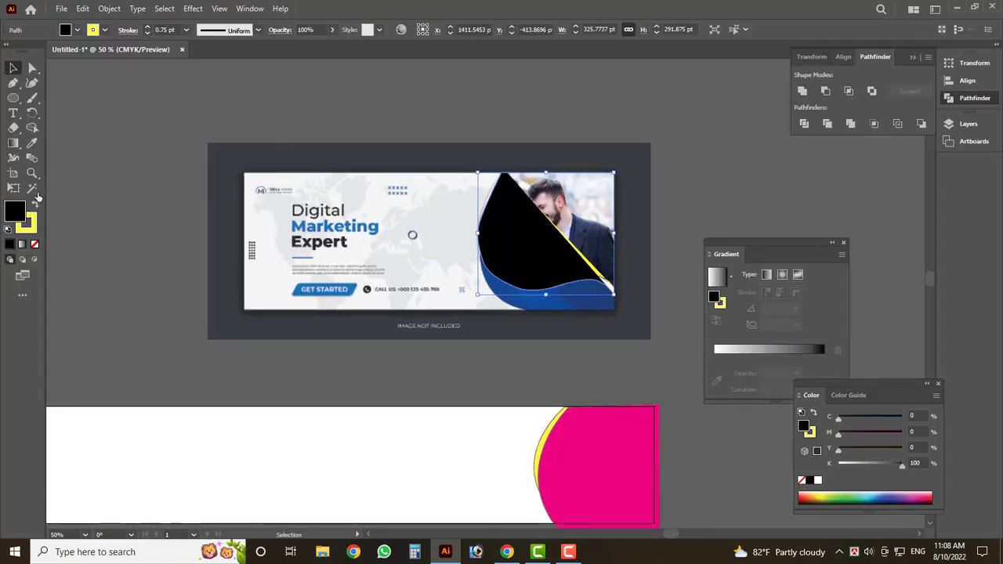
click(104, 30)
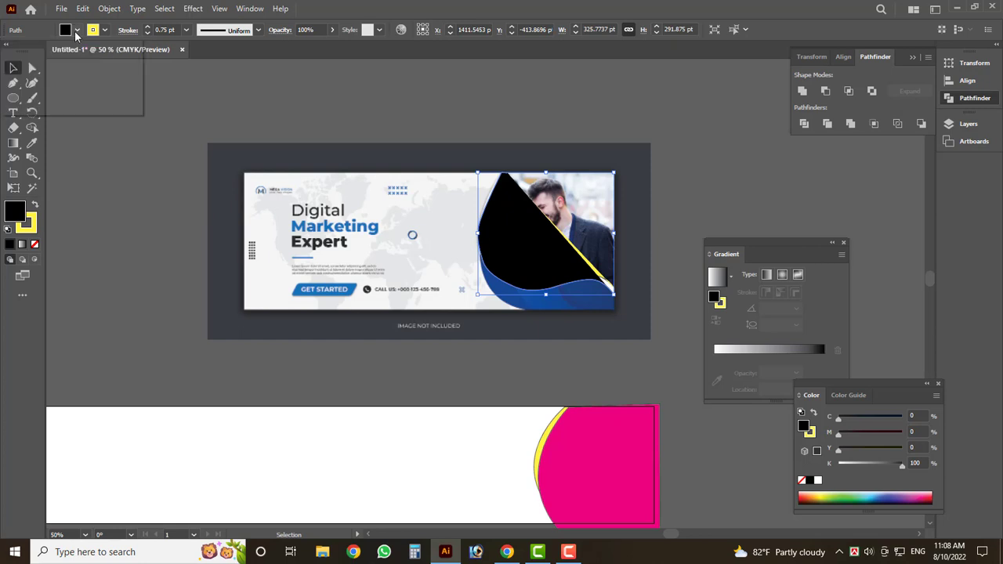
click(77, 30)
click(8, 51)
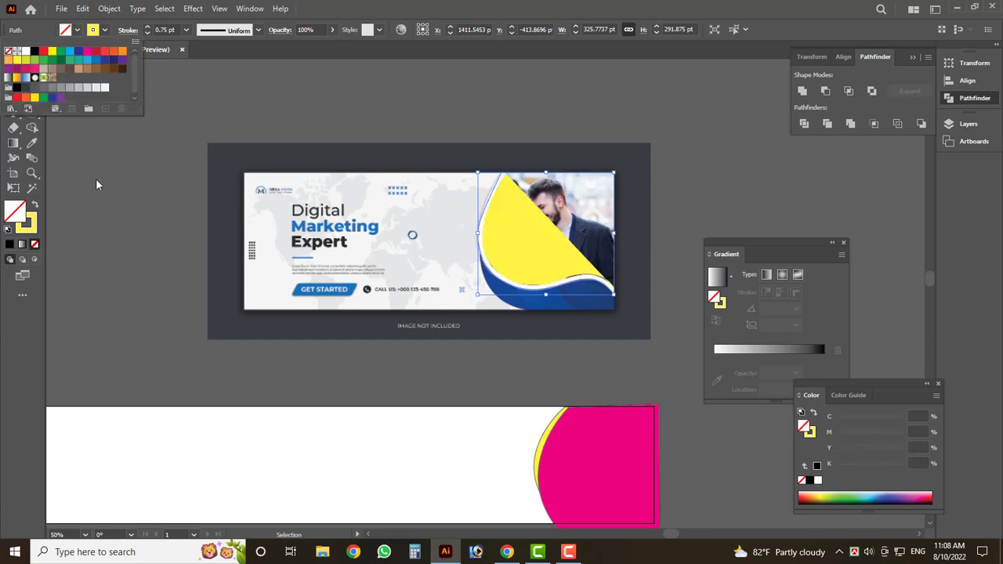
click(147, 28)
click(147, 29)
Step: Preview the framed photo and yellow curve at several zoom levels with panels hidden
key(ctrl+equal)
key(ctrl+equal)
key(ctrl+equal)
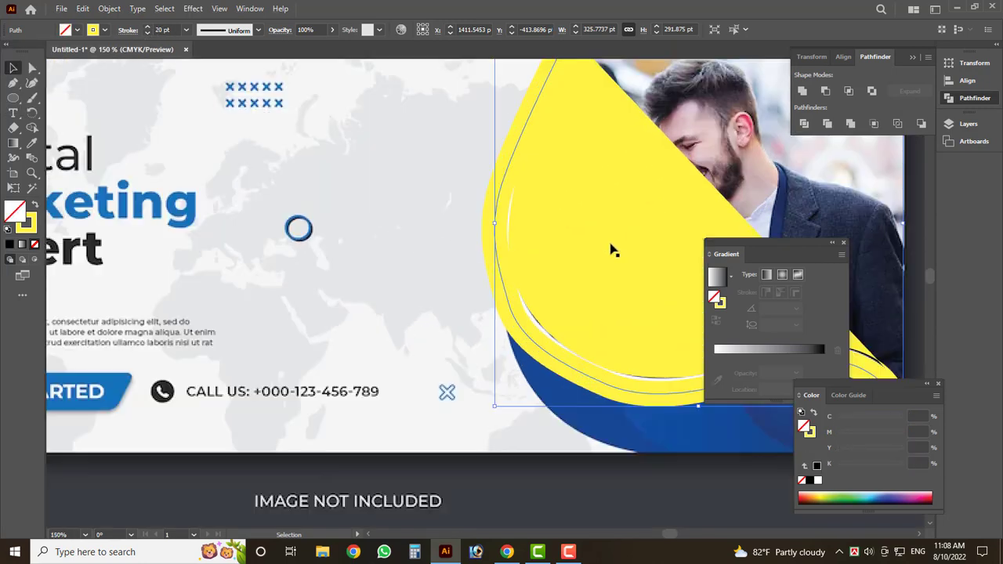
key(ctrl+shift+a)
scroll(371, 300, down, 1)
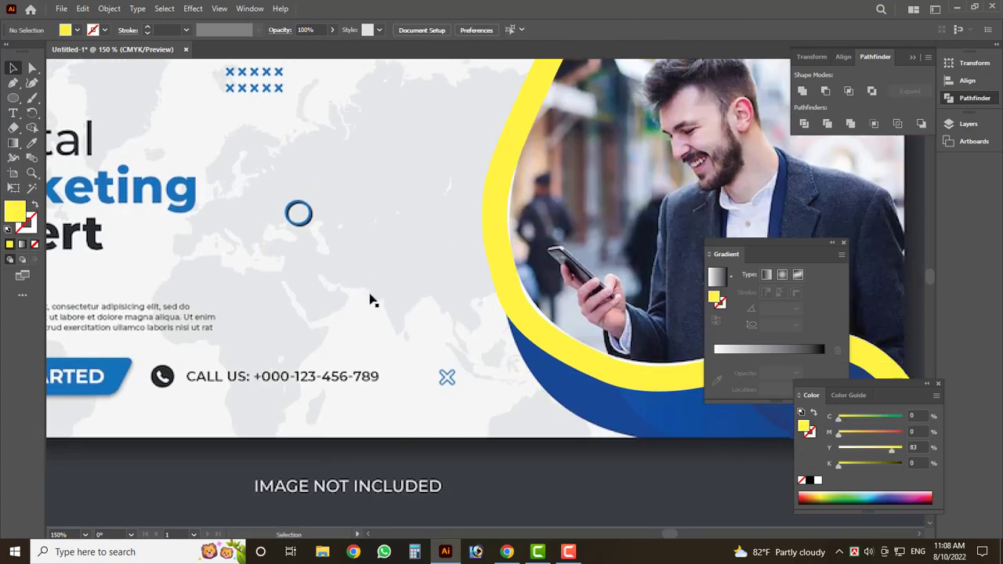
key(ctrl+minus)
key(Tab)
key(ctrl+equal)
key(ctrl+equal)
key(ctrl+equal)
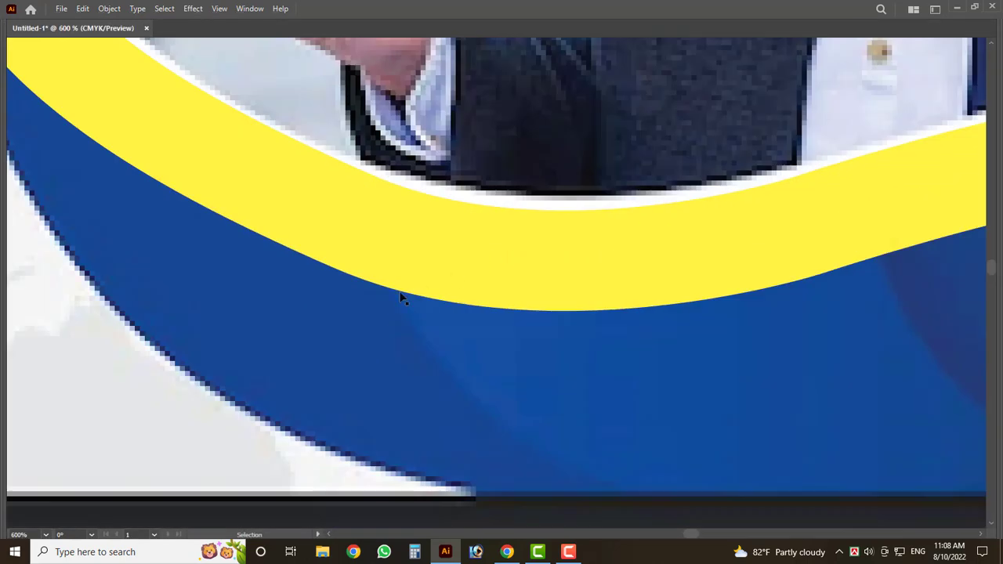
key(ctrl+minus)
key(ctrl+minus)
key(ctrl+minus)
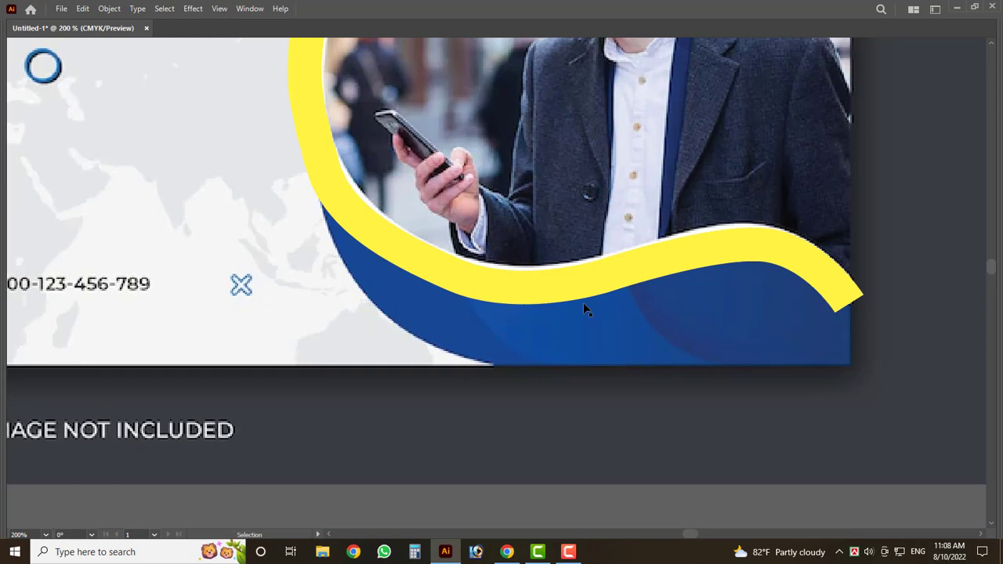
key(Tab)
Step: Check the yellow curve by deleting the background image, then restore it
click(570, 315)
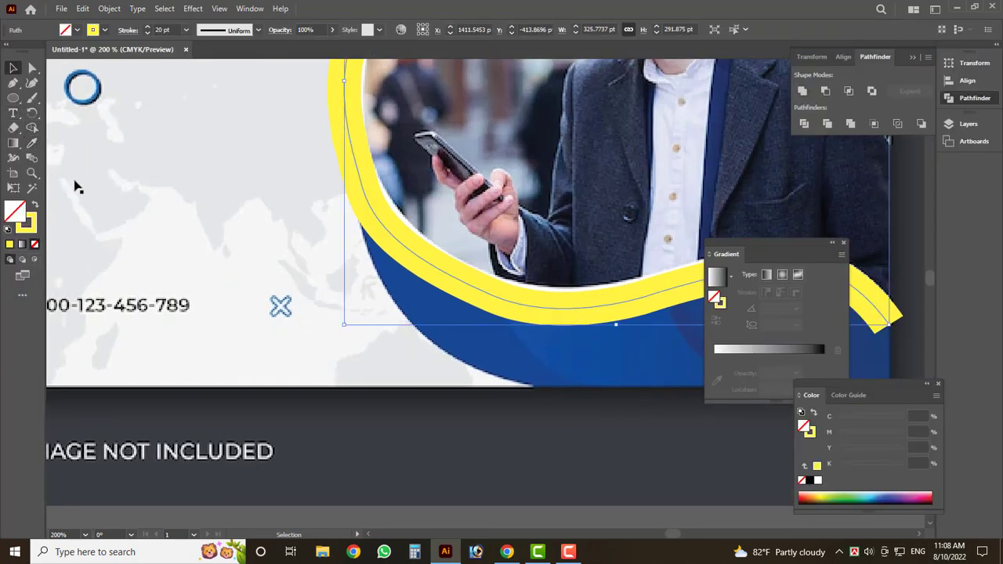
click(140, 191)
click(22, 295)
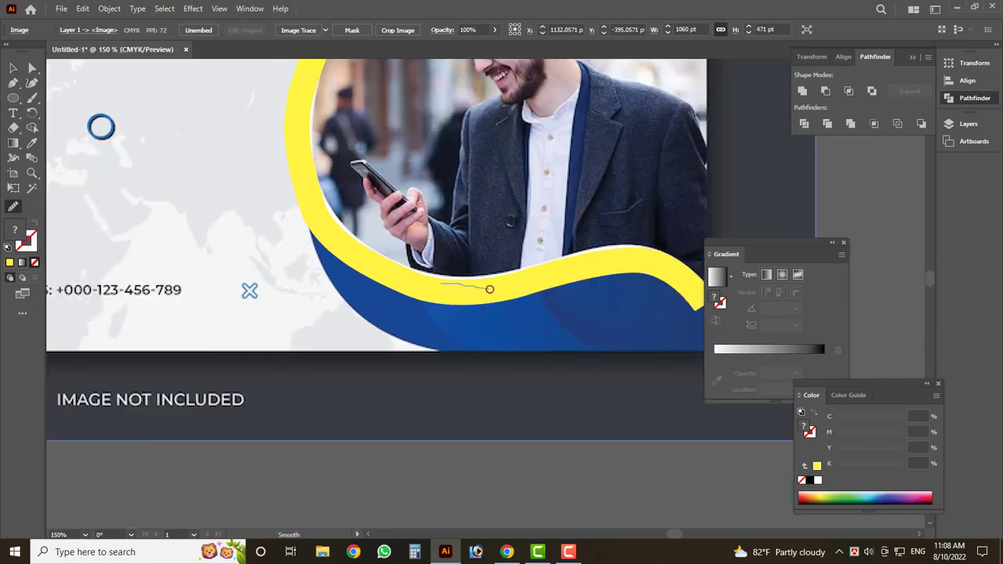
click(13, 69)
scroll(462, 323, up, 2)
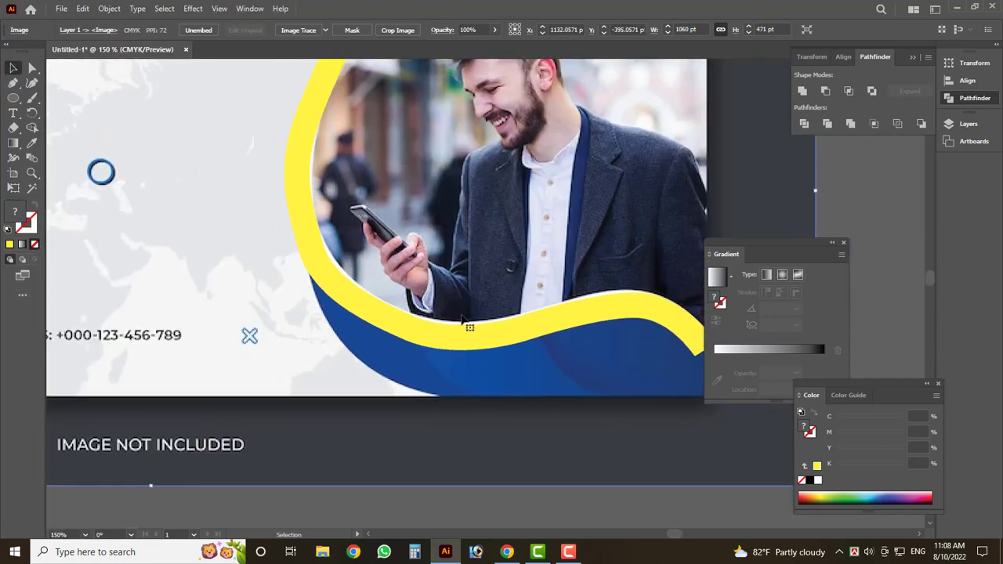
key(Delete)
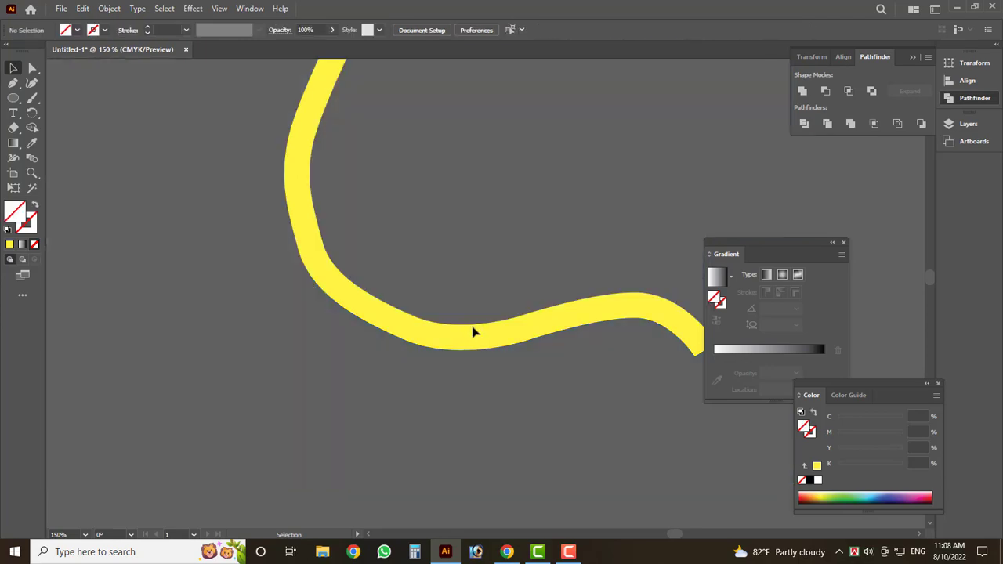
key(ctrl+z)
scroll(466, 333, down, 2)
Step: Copy the purple 'Smart Idea to Grow Your Business' banner from Chrome and paste it in
click(507, 552)
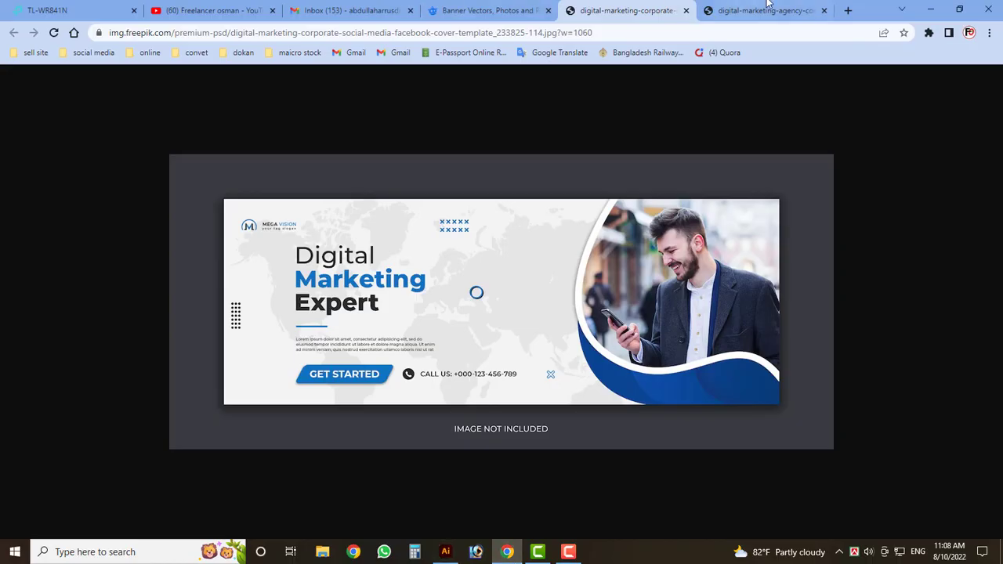
click(767, 7)
right_click(418, 268)
click(462, 311)
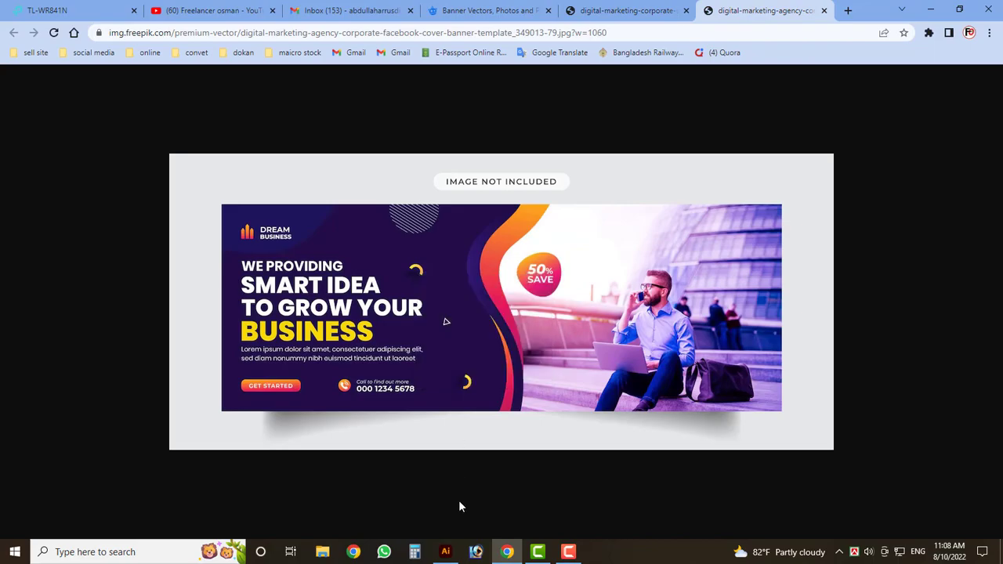
click(444, 551)
scroll(441, 286, down, 2)
key(ctrl+v)
Step: Move the pasted purple reference banner above the artboard
scroll(463, 462, up, 2)
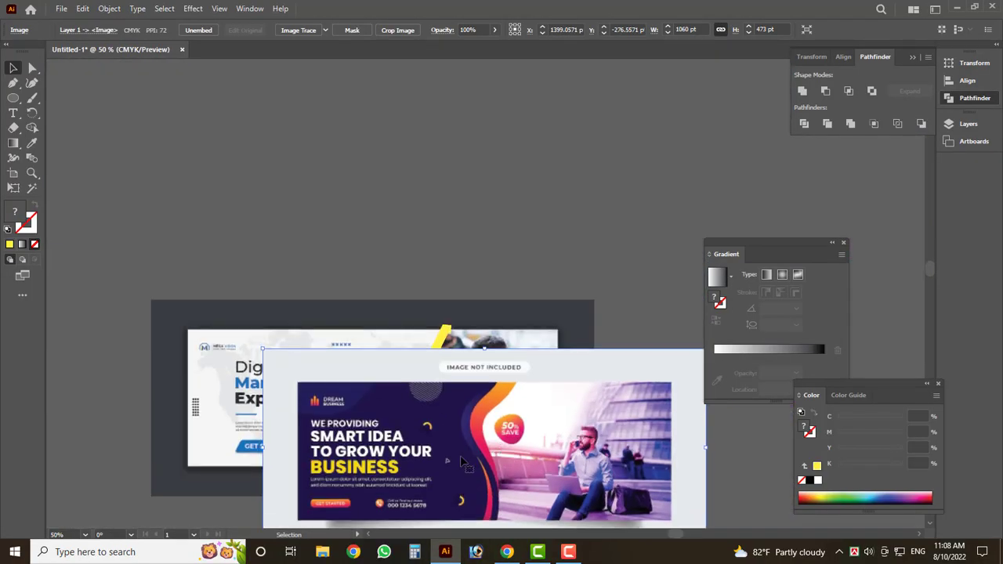
drag(463, 461, 316, 174)
scroll(341, 78, up, 2)
Step: Start a pen path at the top of the orange wave, anchoring down its edge
click(13, 82)
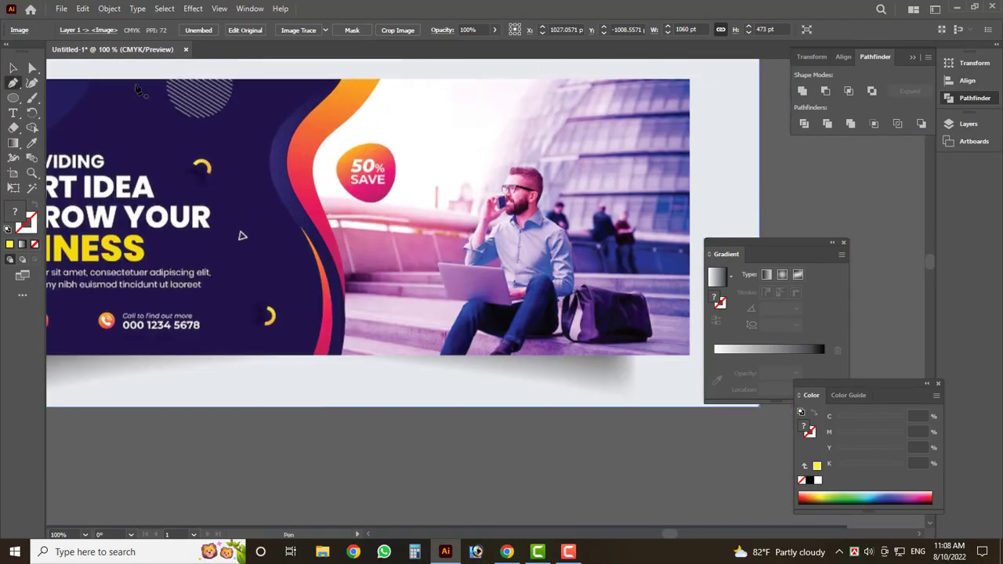
click(379, 79)
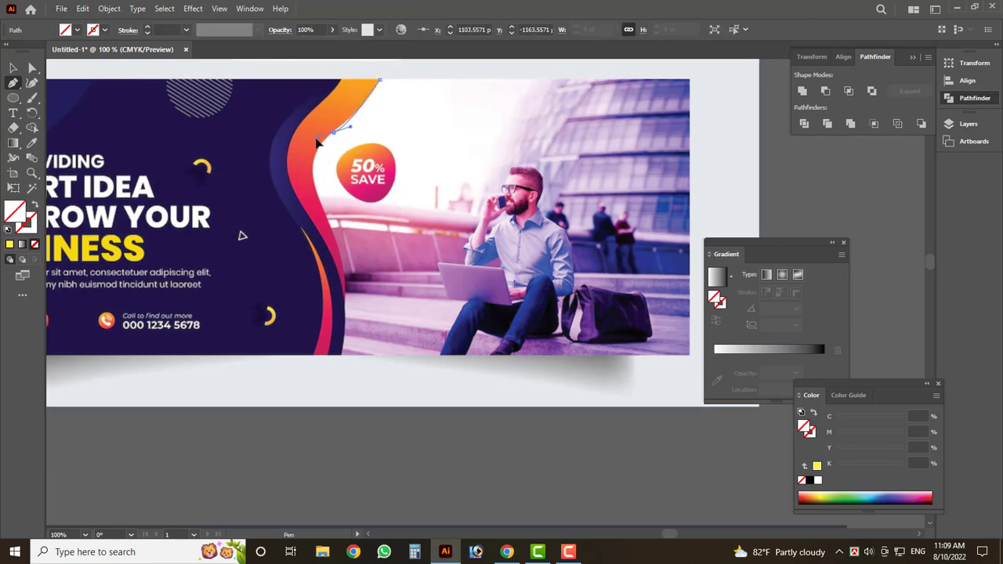
click(315, 217)
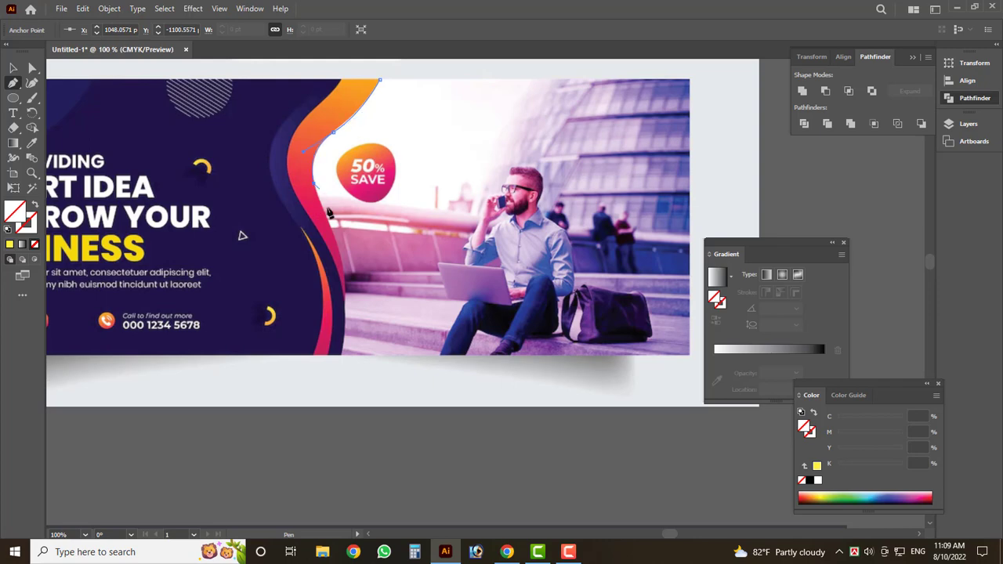
alt+scroll(354, 326, up, 3)
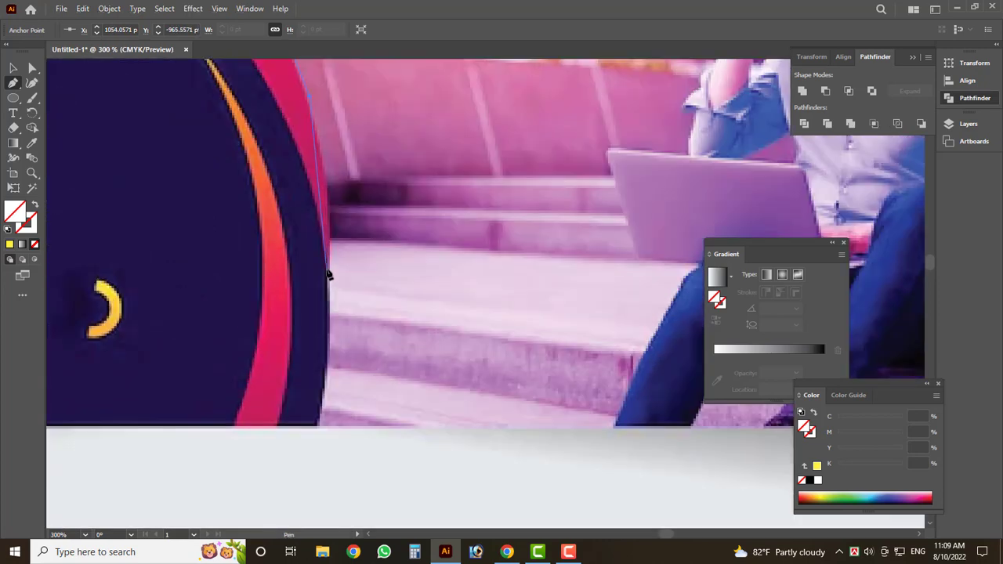
drag(330, 272, 328, 373)
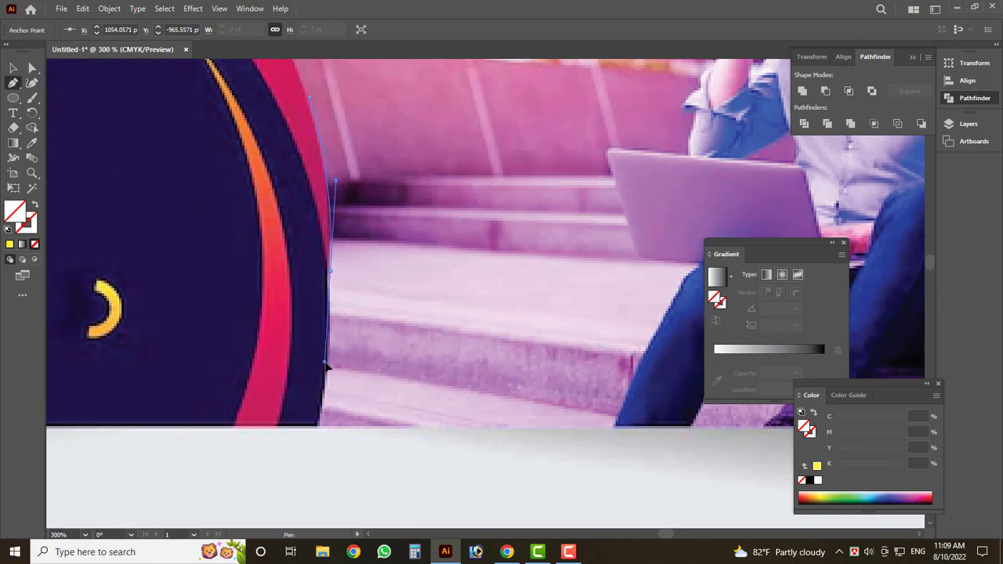
scroll(331, 275, up, 2)
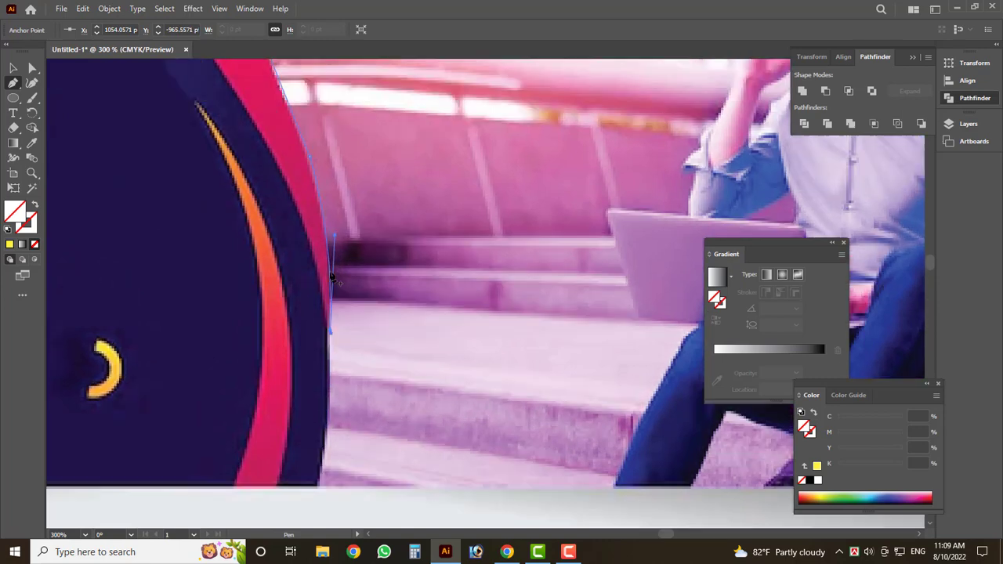
scroll(331, 275, up, 2)
Step: Bend the traced path to match the orange wave's curve, then deselect it
drag(235, 134, 198, 92)
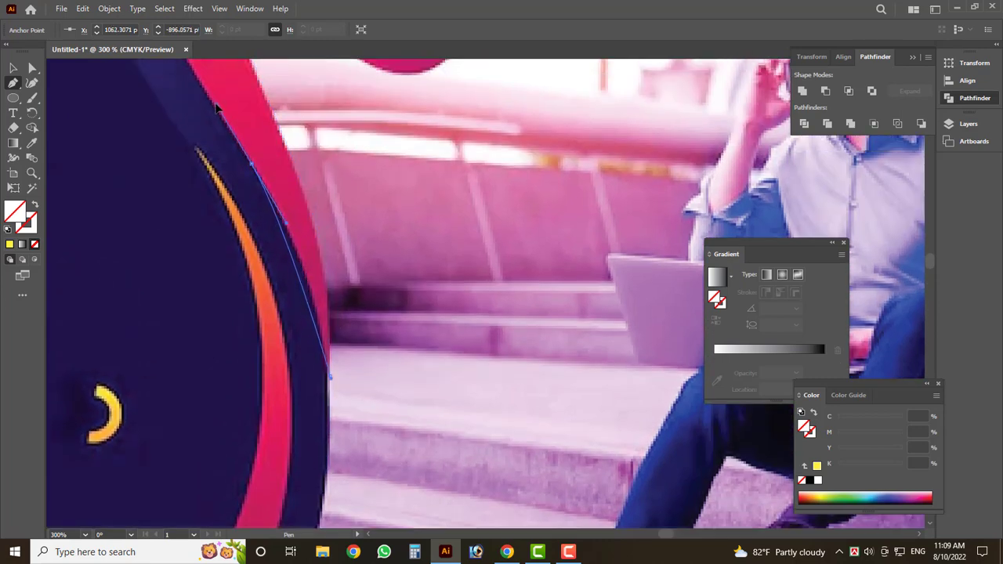
scroll(228, 149, down, 3)
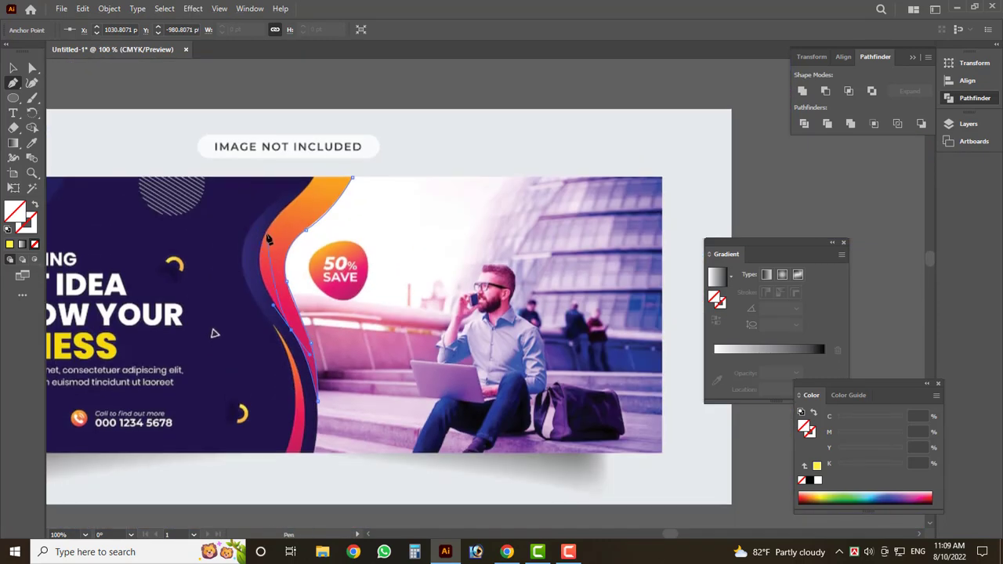
drag(266, 232, 287, 204)
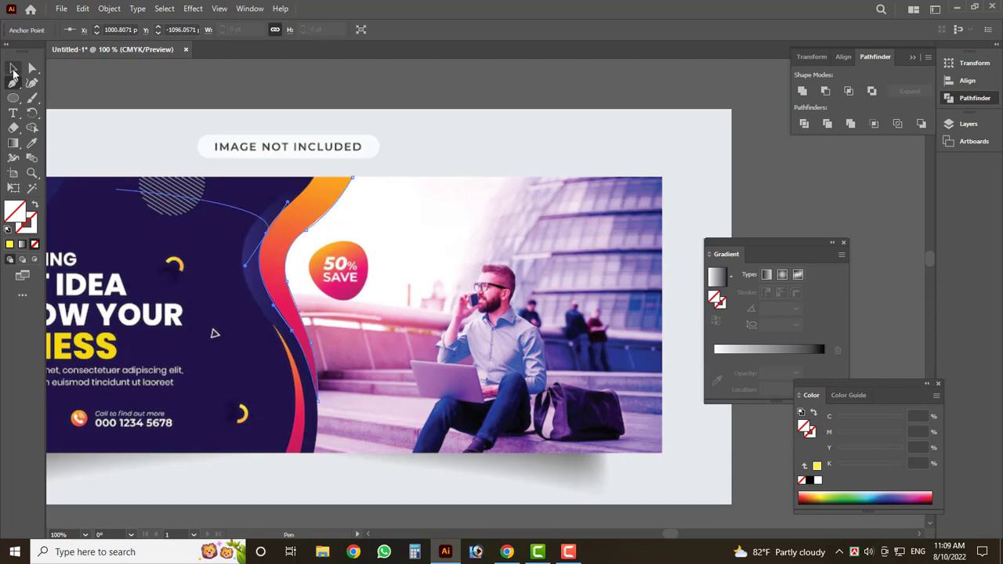
click(14, 71)
click(285, 267)
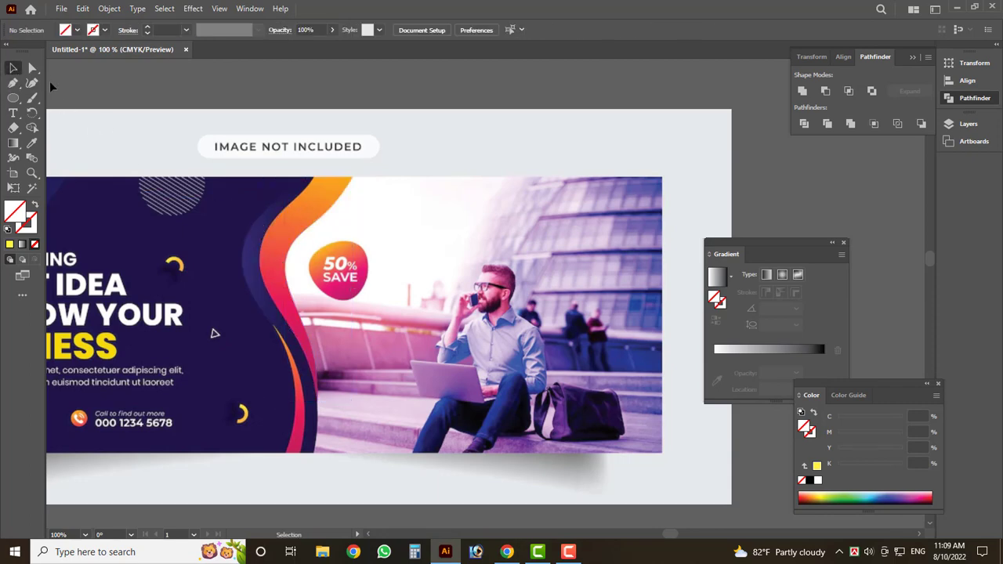
Step: Draw a trial curved path from the photo's top down toward the bag, then deselect
click(532, 184)
drag(478, 275, 571, 435)
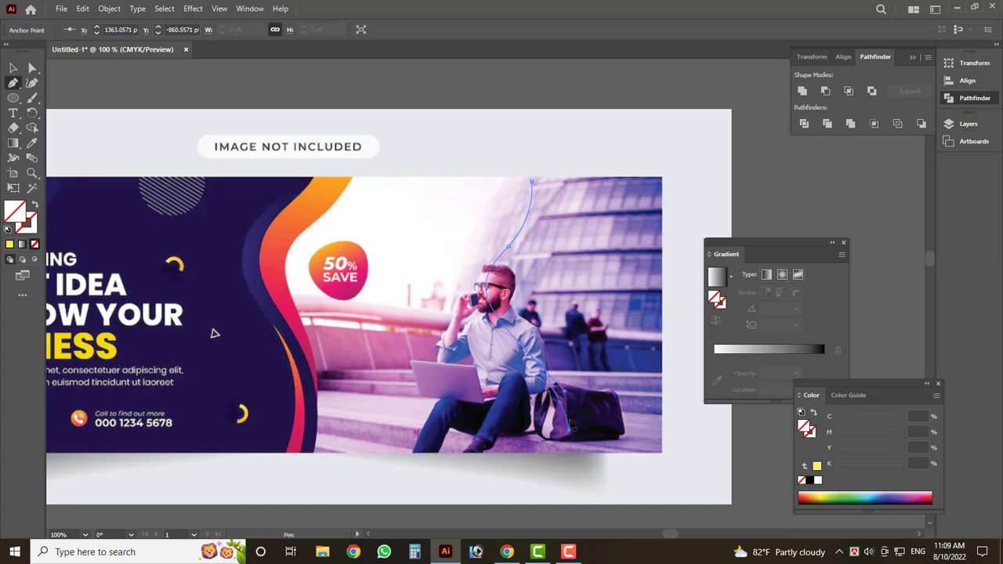
key(ctrl+shift+a)
Step: Zoom out to see both artboards and start a new path across the reference banner
scroll(342, 313, down, 2)
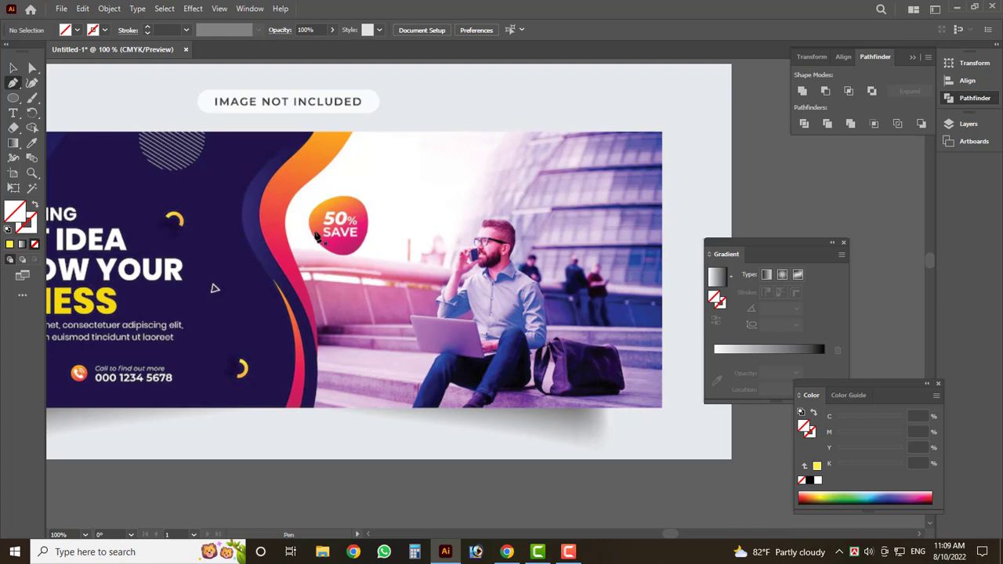
key(ctrl+minus)
click(299, 246)
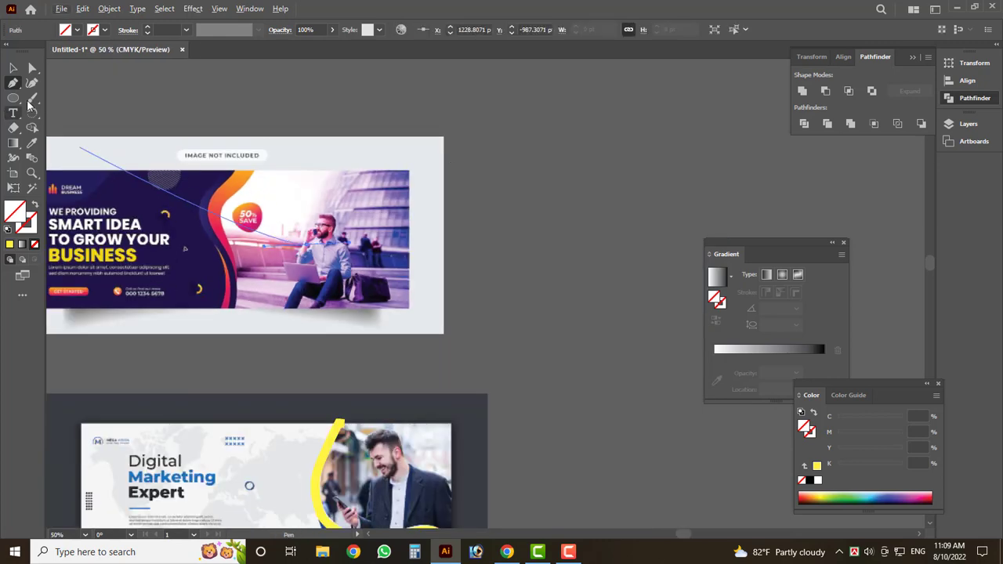
Step: Delete the stray straight path and draw a two-curve swoosh outline beside the reference banner
key(Delete)
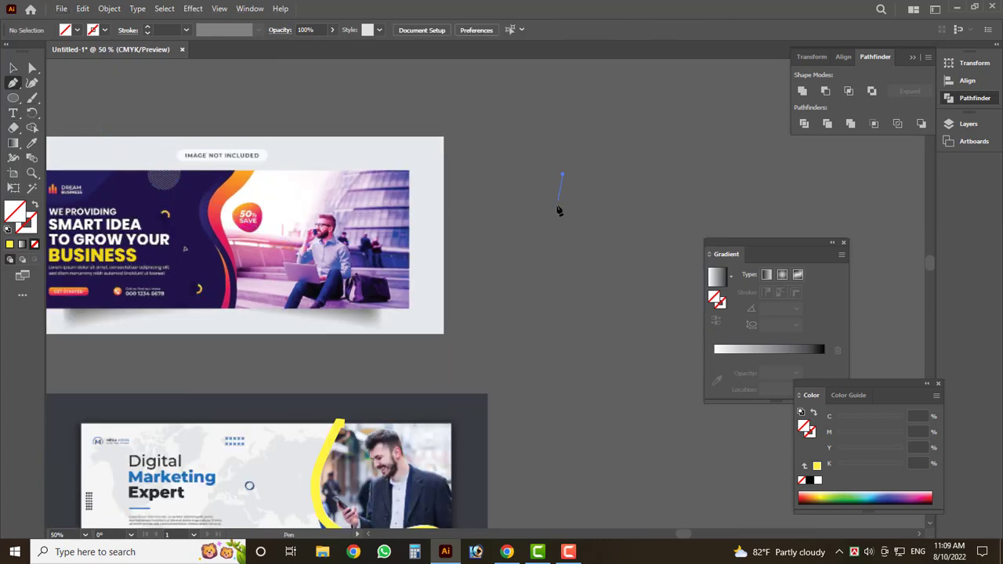
drag(556, 208, 543, 236)
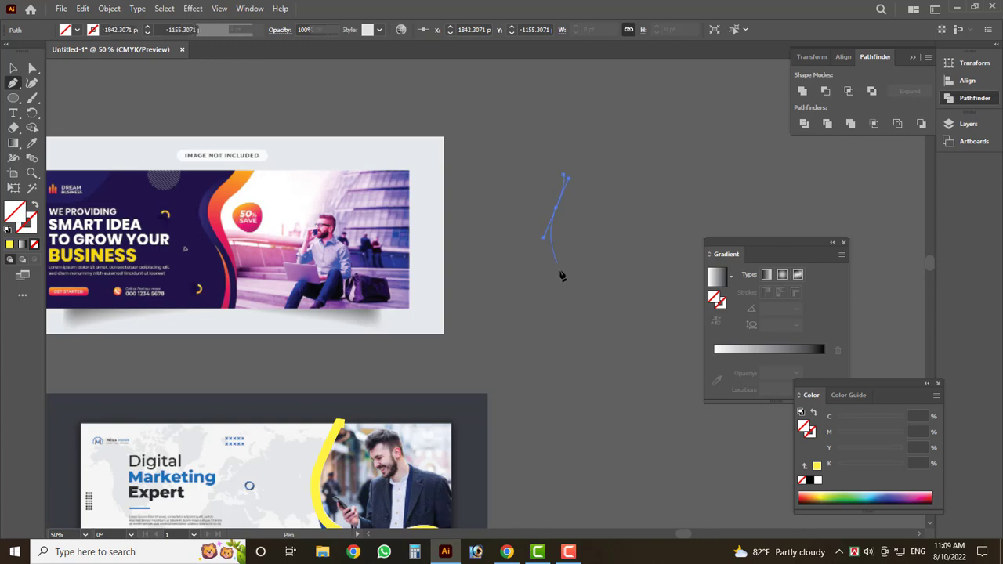
drag(570, 290, 577, 299)
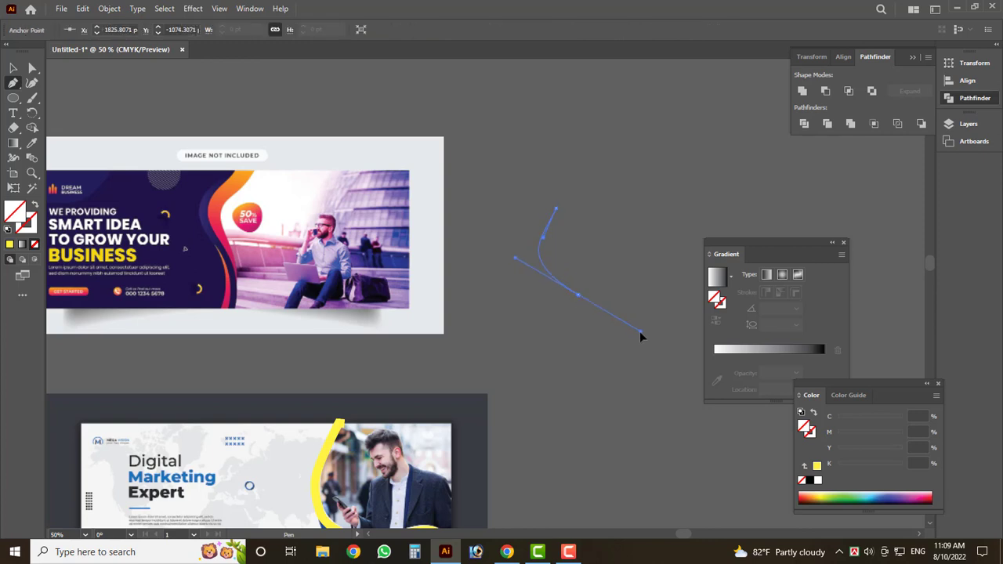
click(650, 368)
mouse_move(649, 367)
mouse_down()
mouse_move(569, 307)
mouse_move(528, 290)
mouse_up()
mouse_move(522, 235)
mouse_down()
mouse_move(545, 184)
mouse_move(550, 133)
mouse_up()
click(14, 69)
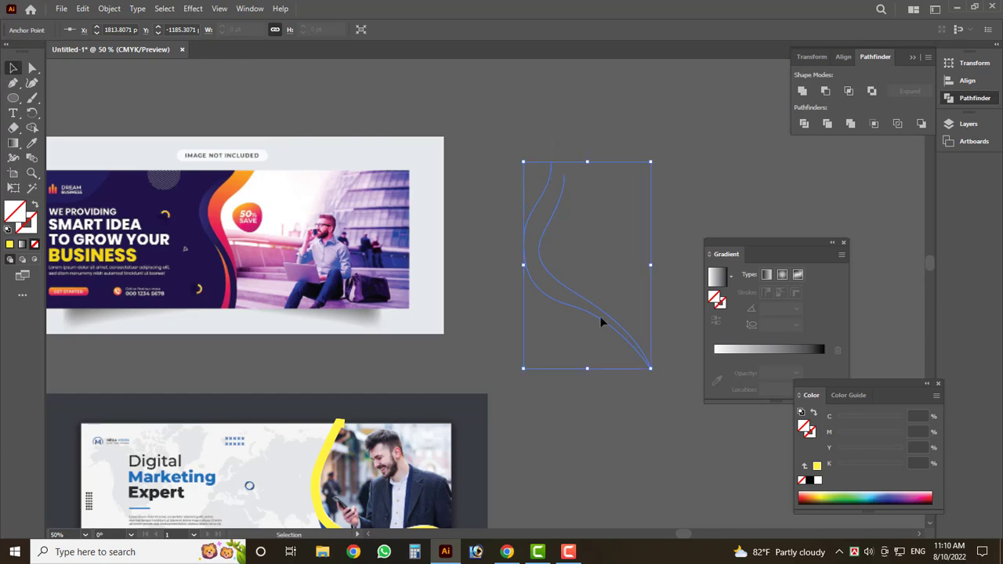
click(507, 248)
scroll(509, 254, down, 2)
Step: Delete the old pink and yellow side shapes from the banner
key(ctrl+minus)
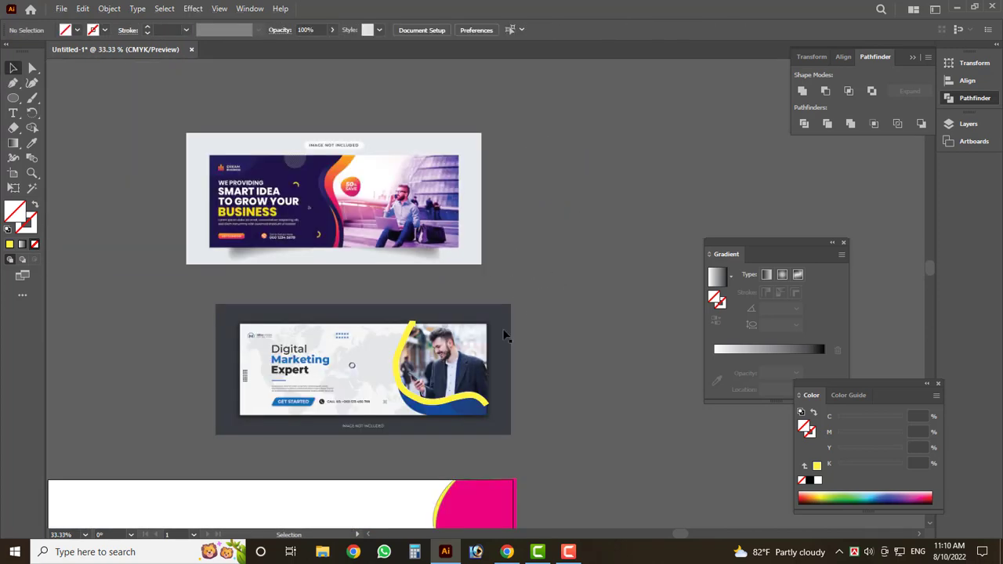
alt+scroll(458, 426, up, 3)
scroll(263, 206, down, 1)
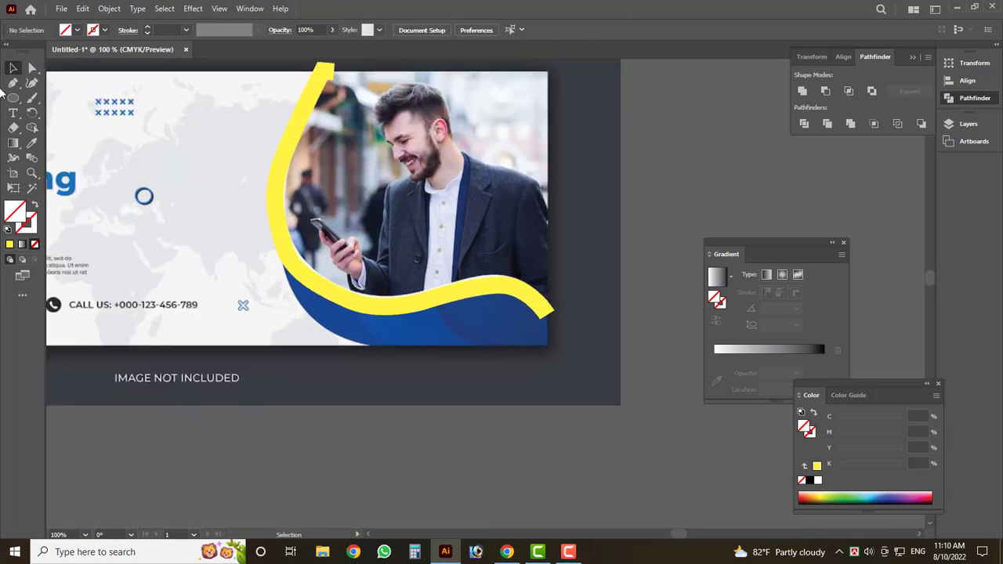
click(13, 82)
scroll(313, 235, up, 1)
alt+scroll(392, 274, down, 3)
scroll(484, 358, down, 1)
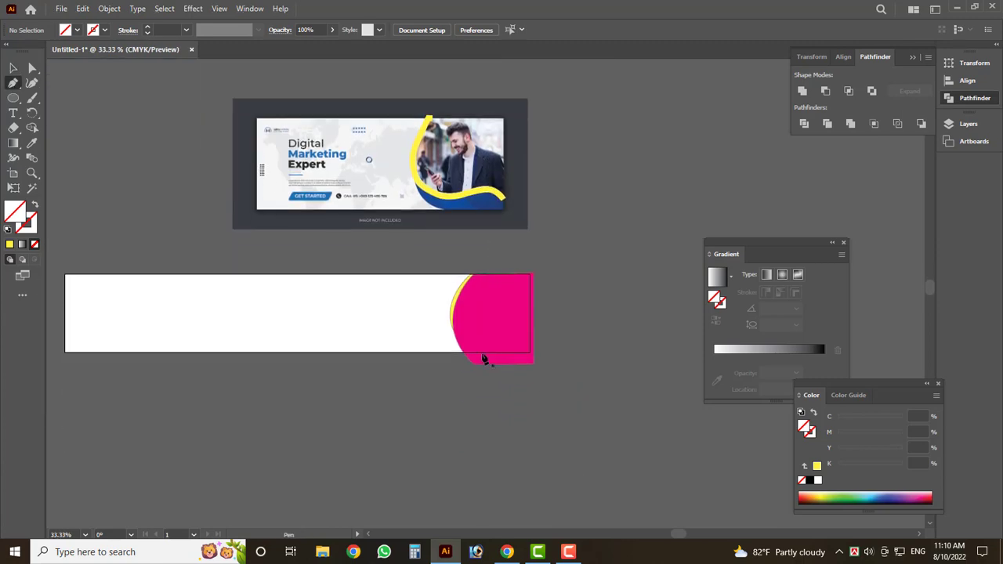
alt+scroll(483, 359, up, 4)
key(v)
drag(195, 174, 376, 294)
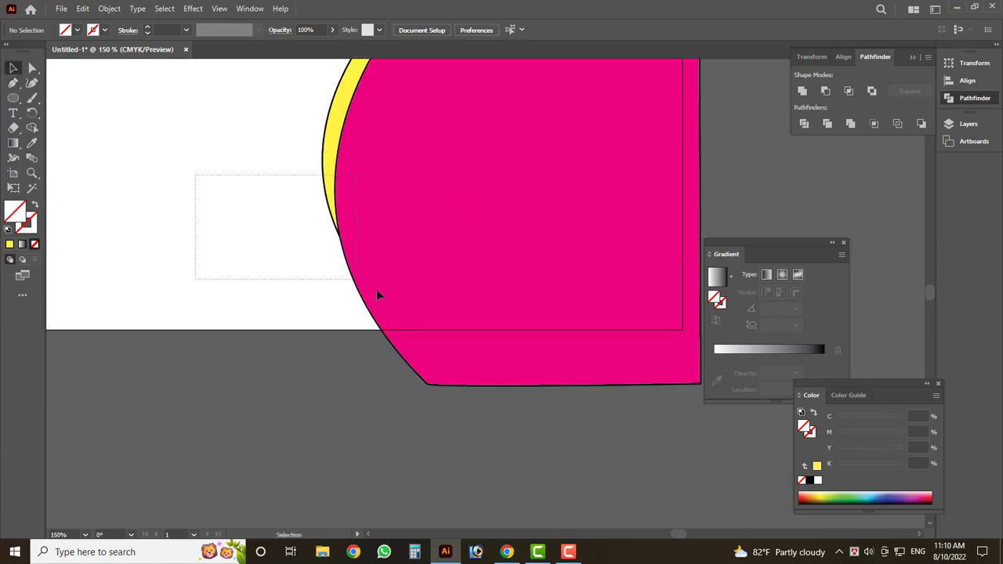
key(Delete)
Step: Draw a trial ellipse over the banner's right end, then remove it
alt+scroll(322, 313, down, 1)
alt+scroll(322, 313, down, 1)
click(14, 100)
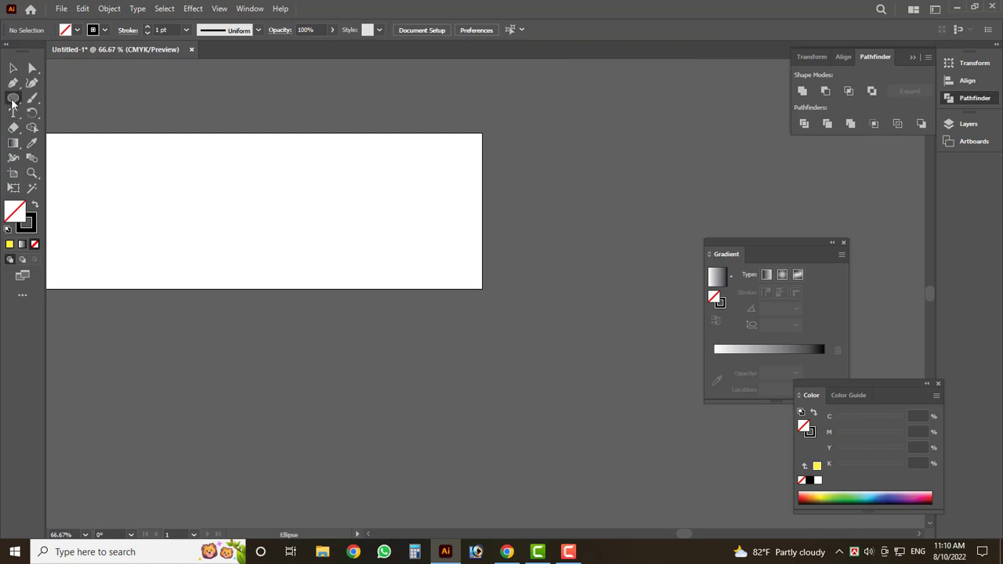
drag(352, 143, 609, 313)
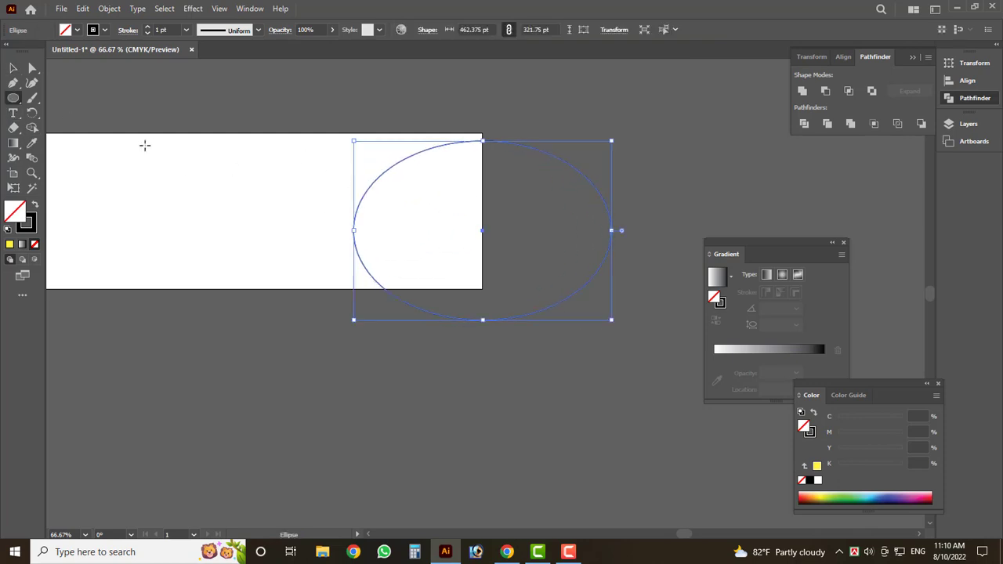
key(Delete)
Step: Draw a closed rectangular pen outline over the banner's right end
key(p)
click(328, 134)
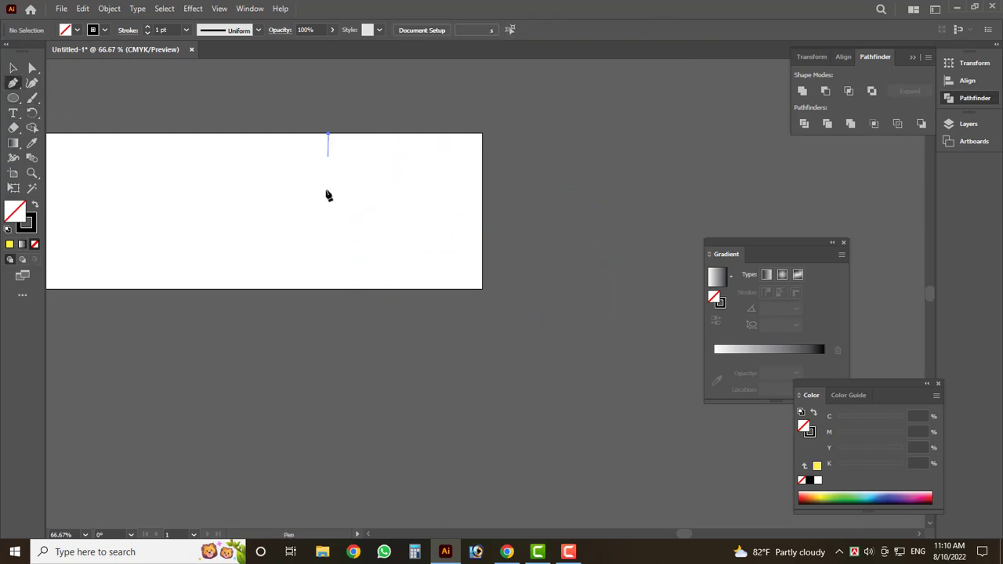
click(328, 289)
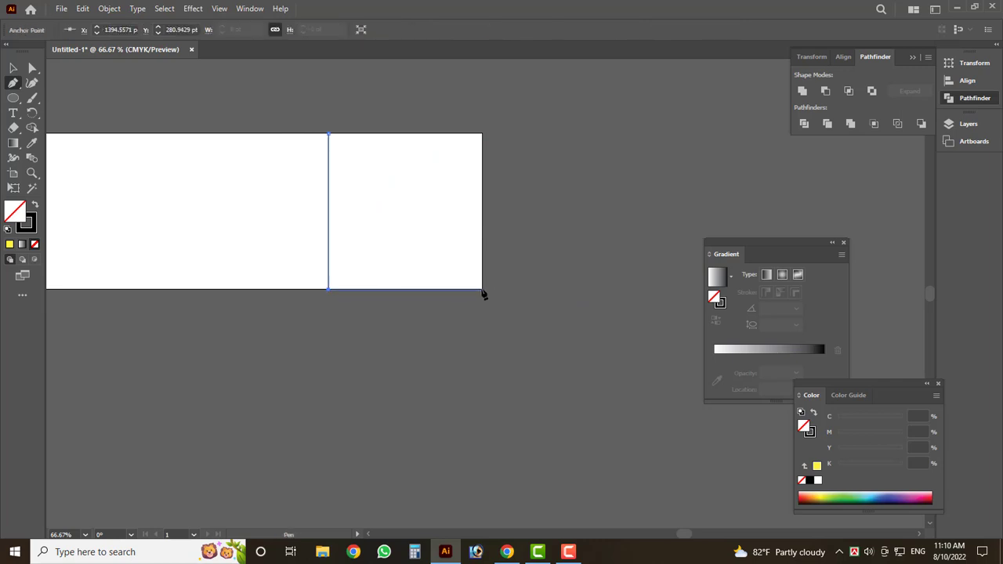
click(481, 289)
click(482, 134)
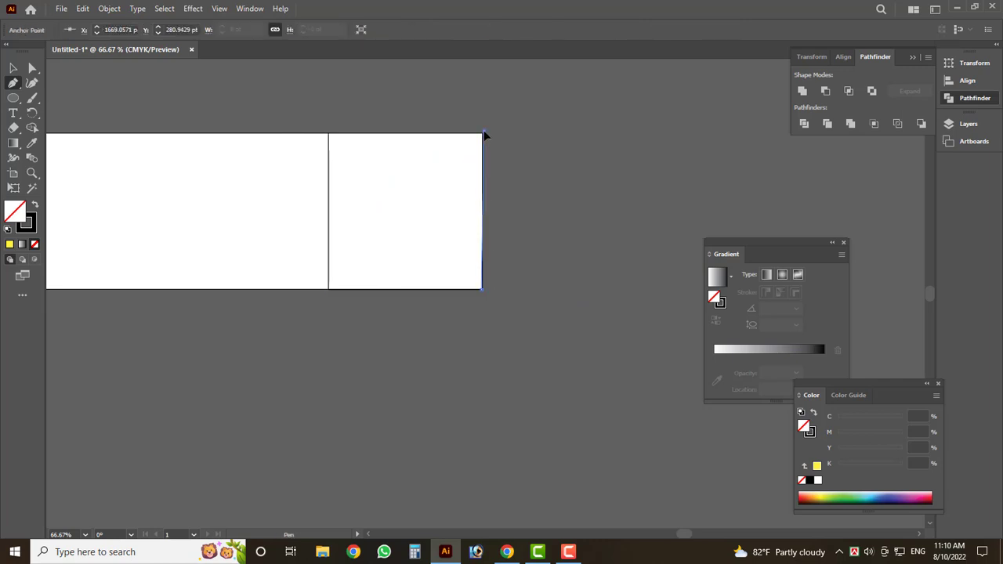
click(328, 134)
Step: Bend the rectangle's left edge into an S-curve with the Anchor Point tool
drag(13, 82, 48, 100)
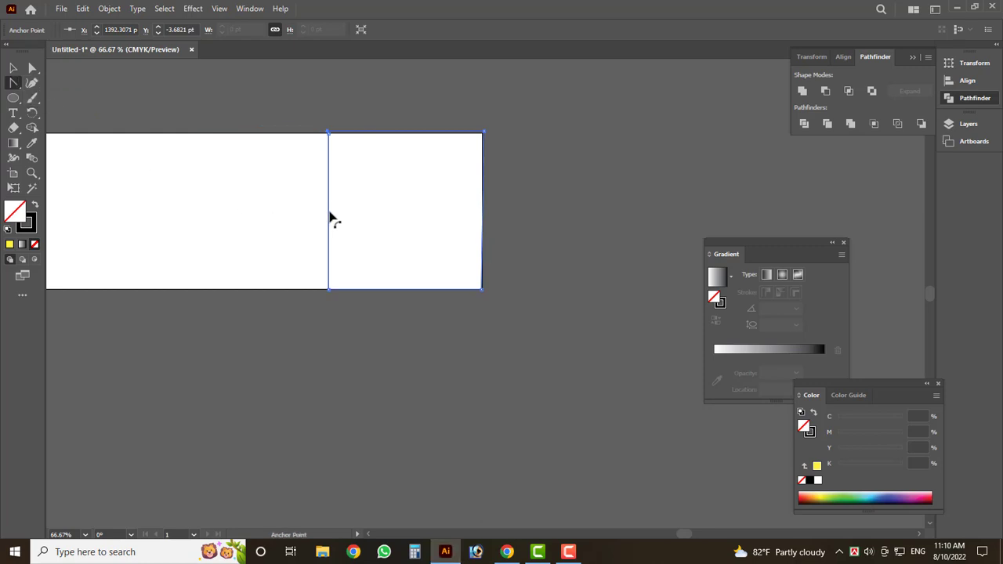
mouse_move(326, 218)
mouse_down()
mouse_move(282, 217)
mouse_move(278, 251)
mouse_up()
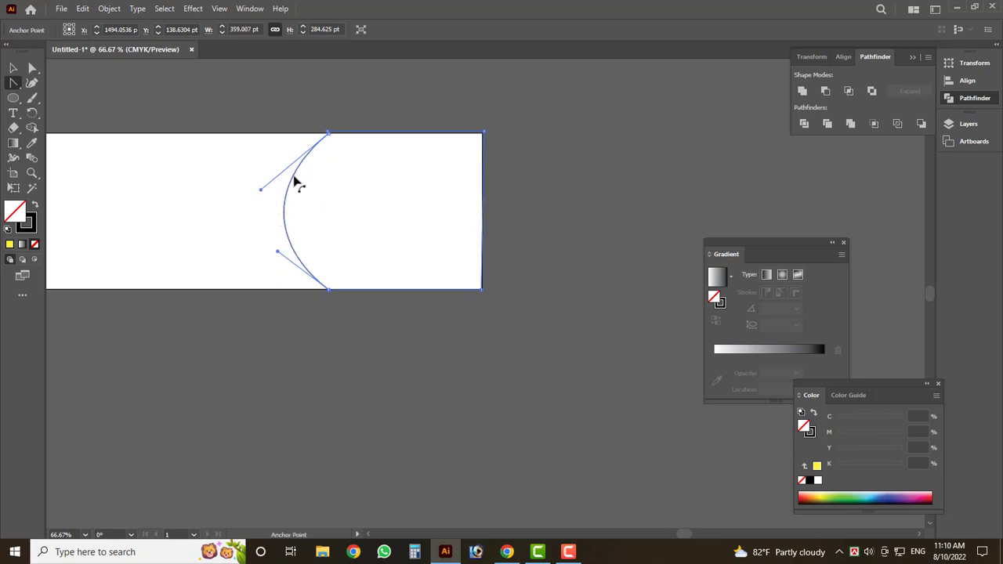
mouse_move(262, 193)
mouse_down()
mouse_move(342, 172)
mouse_move(385, 181)
mouse_up()
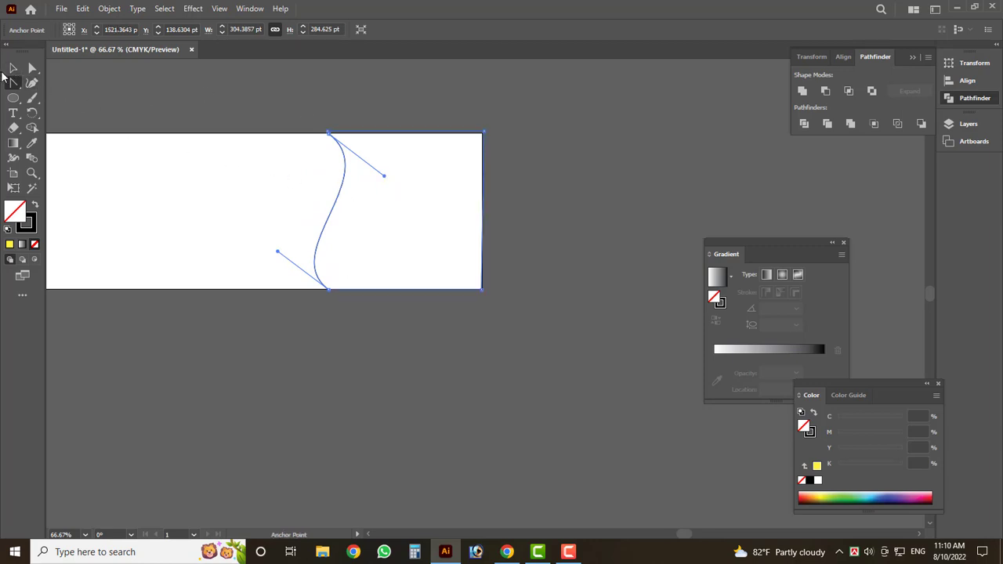
Step: Start a second curved path on the left, then undo and delete it
key(p)
click(199, 137)
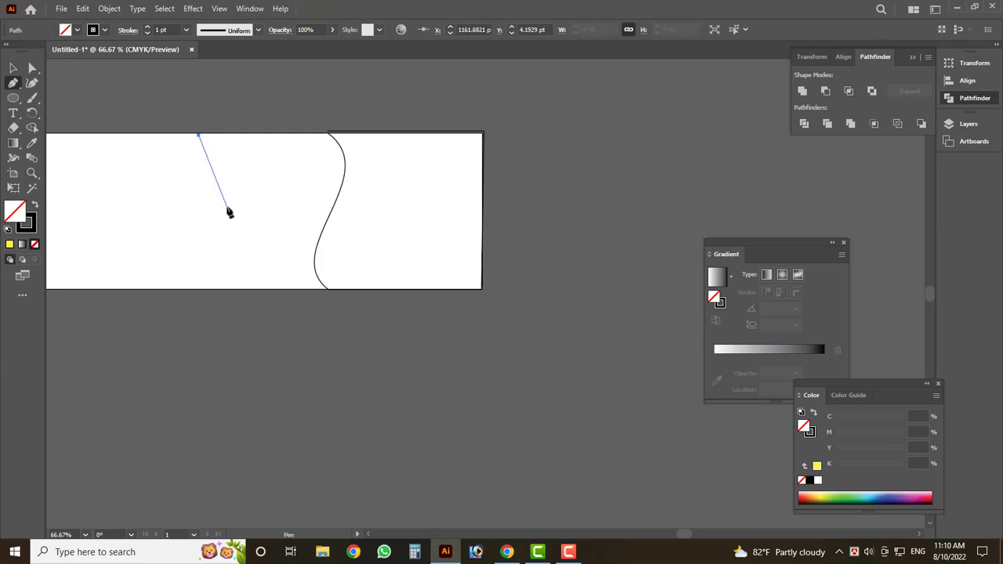
mouse_move(226, 207)
mouse_down()
mouse_move(220, 268)
mouse_move(259, 316)
mouse_up()
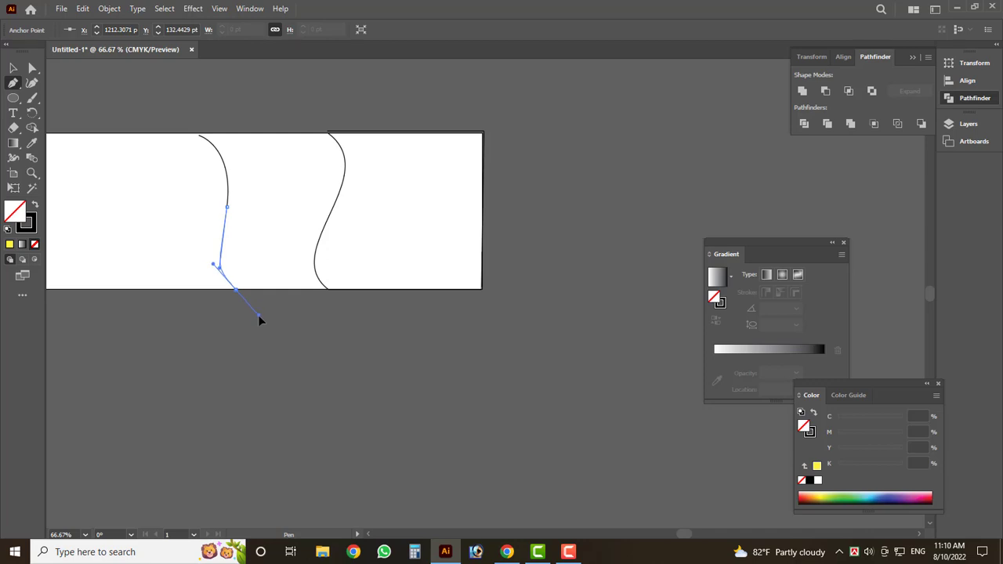
click(481, 289)
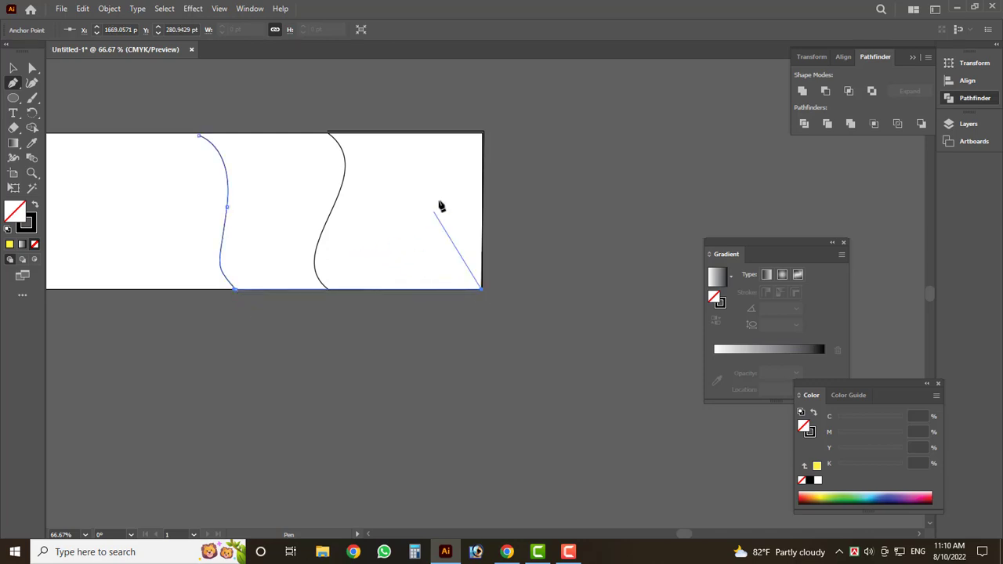
key(ctrl+z)
click(11, 69)
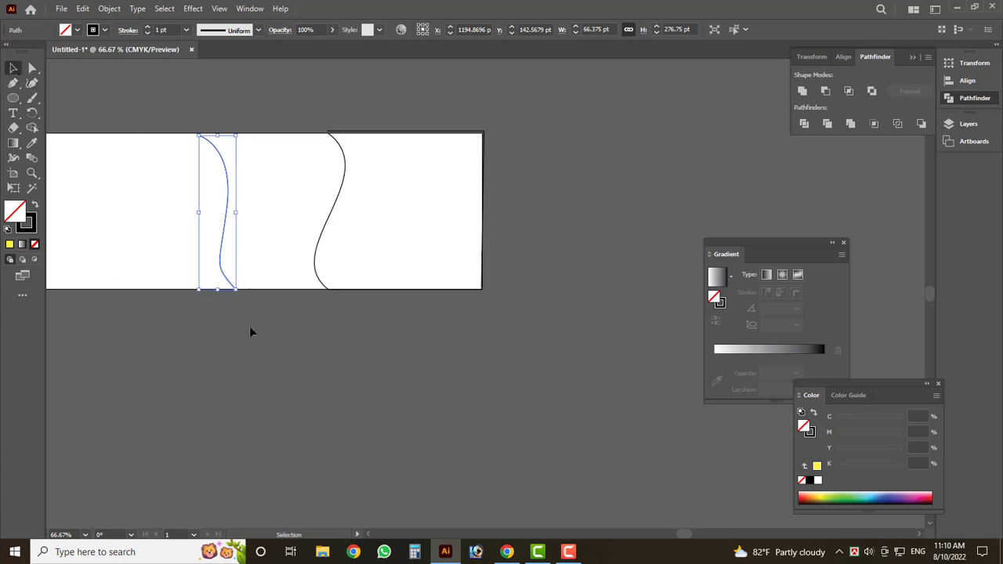
key(Delete)
Step: Fill the S-curved right panel with red and nudge it slightly right
click(324, 212)
click(77, 30)
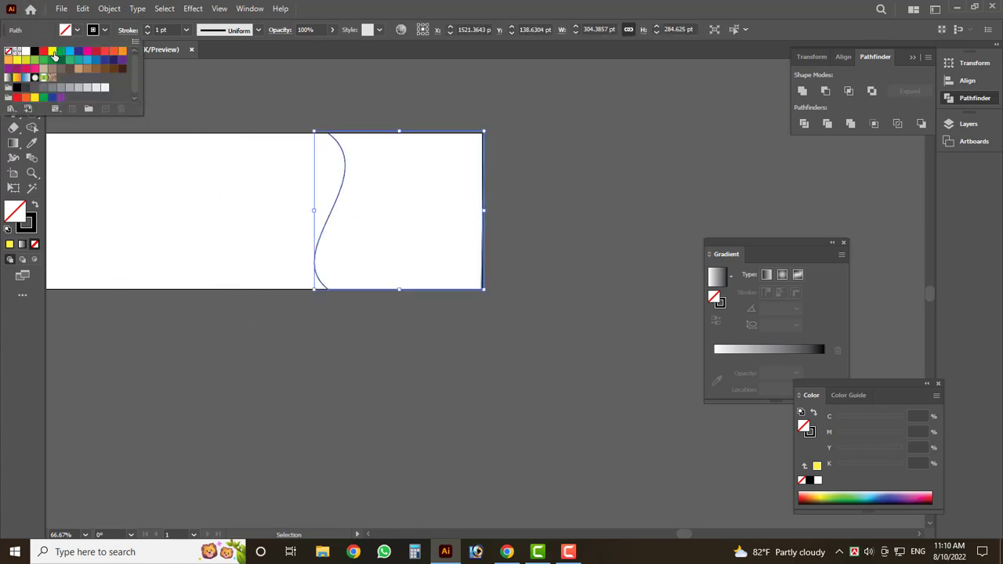
click(49, 56)
drag(364, 241, 382, 246)
Step: Shift the panel's colour to pink (C 0, M 100, Y 23, K 0)
key(ctrl+equal)
key(ctrl+equal)
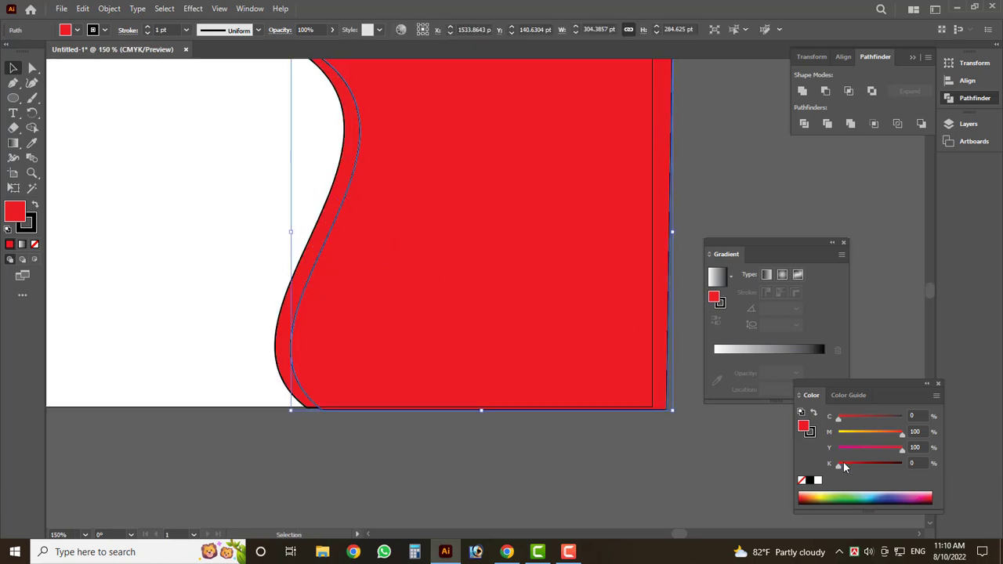
drag(902, 447, 853, 448)
click(657, 472)
key(ctrl+minus)
key(ctrl+minus)
key(ctrl+minus)
key(ctrl+minus)
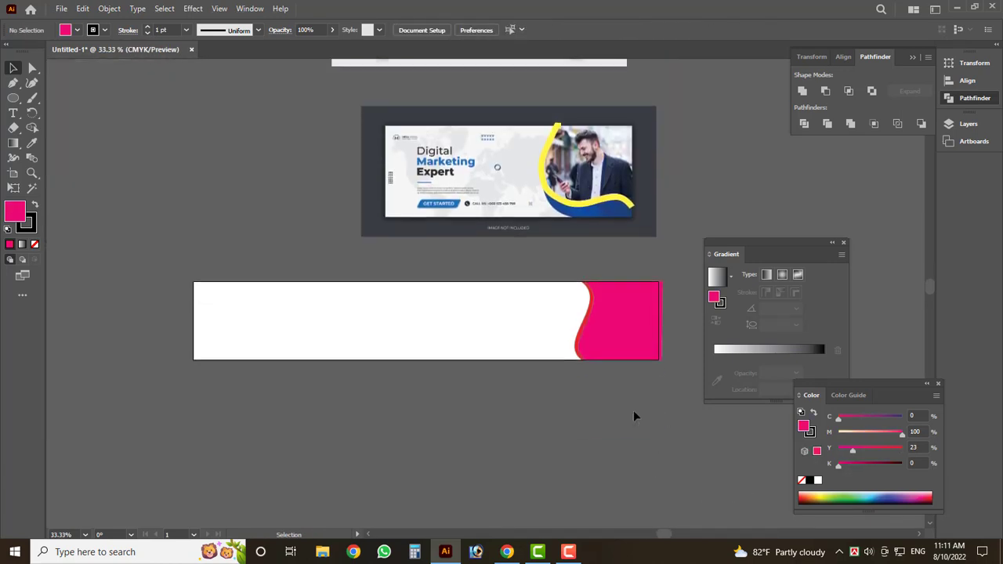
click(608, 345)
scroll(605, 341, up, 1)
scroll(606, 341, down, 3)
Step: Reflect a vertical copy of the pink panel and move it to the banner's left end
right_click(612, 272)
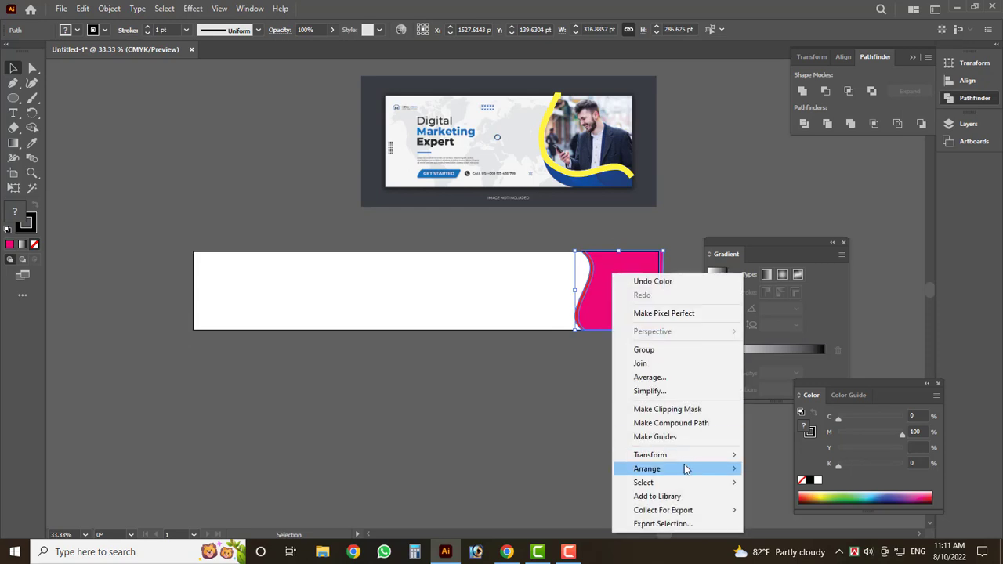
mouse_move(650, 455)
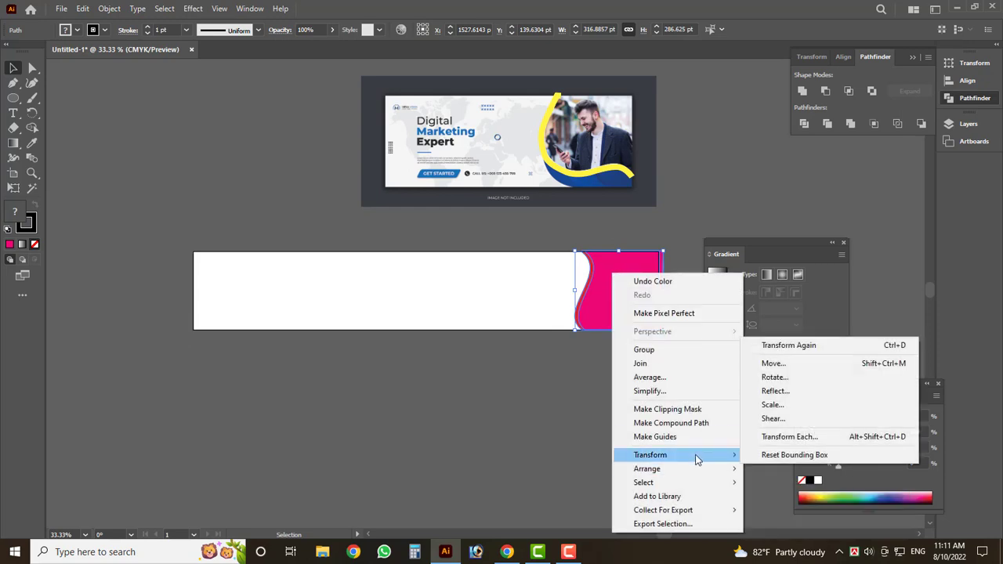
click(774, 390)
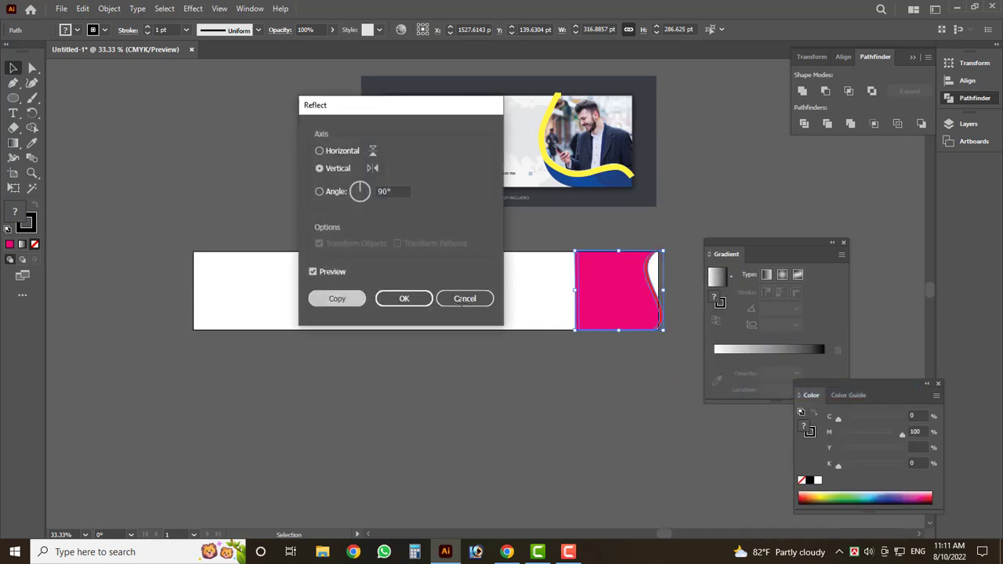
click(398, 296)
drag(607, 298, 204, 301)
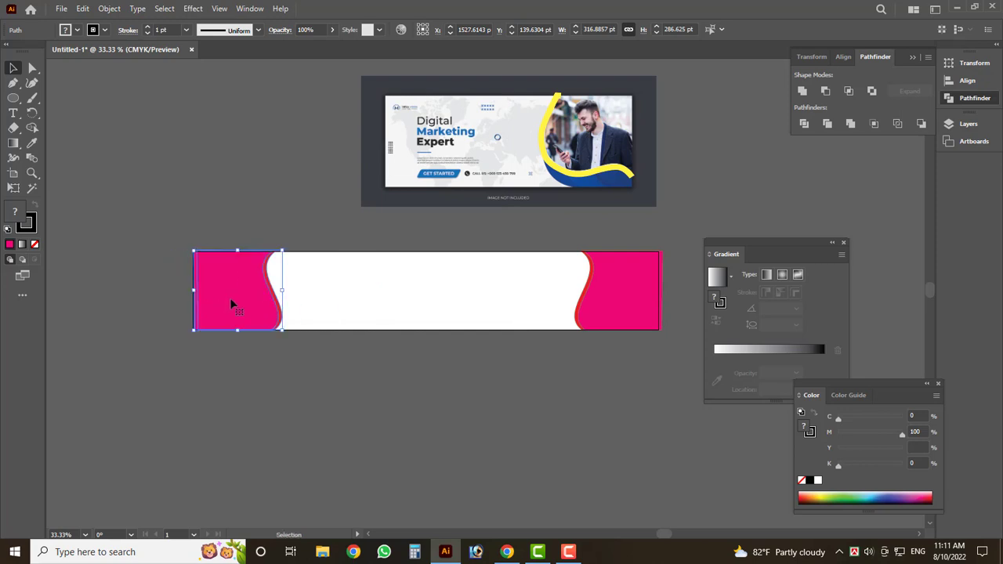
scroll(227, 291, up, 2)
scroll(99, 305, down, 1)
Step: Preview the banner with the interface hidden, then restore it
key(Tab)
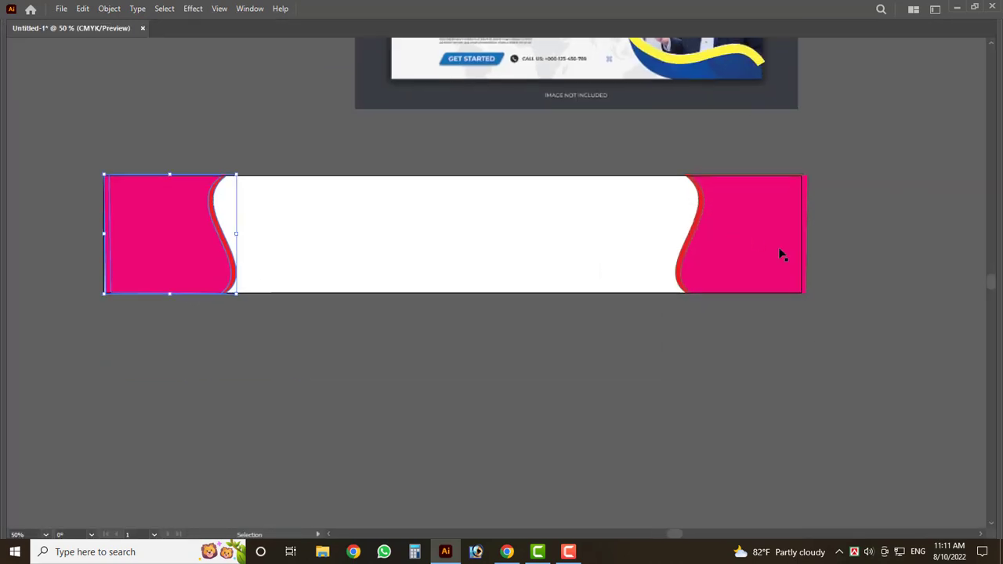
drag(281, 184, 556, 347)
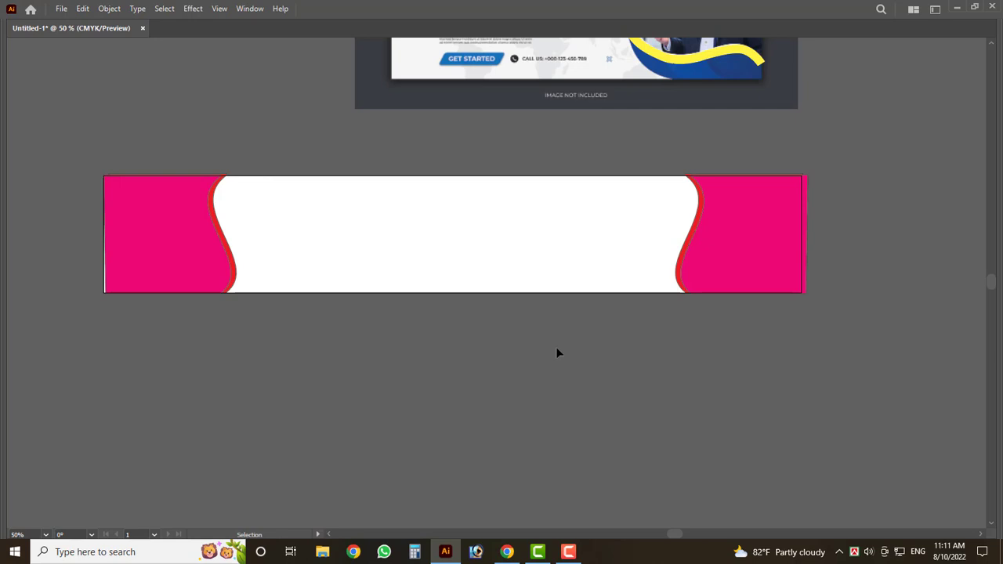
key(Tab)
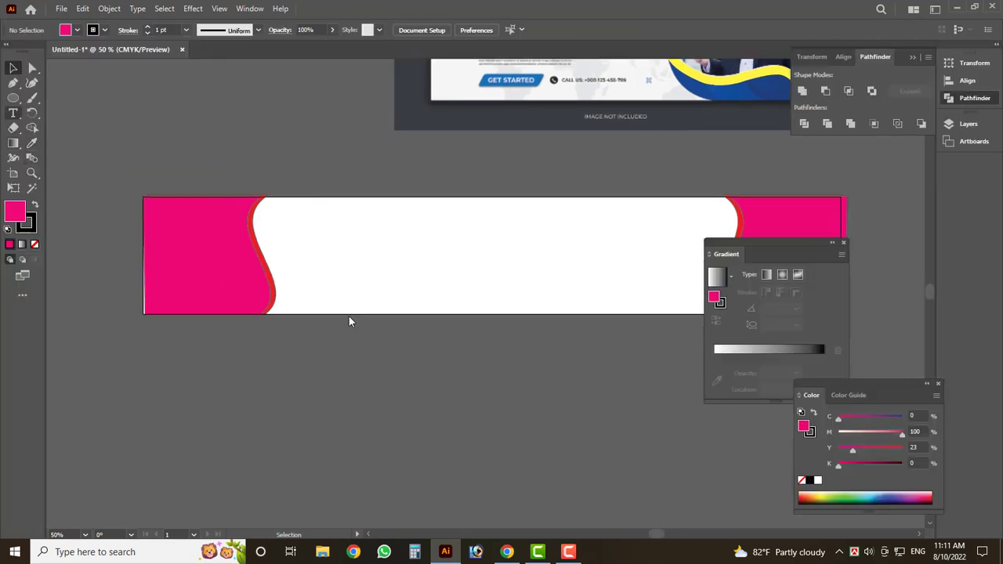
Step: Create and discard empty trial text objects on the banner
key(t)
drag(47, 66, 485, 260)
key(BackSpace)
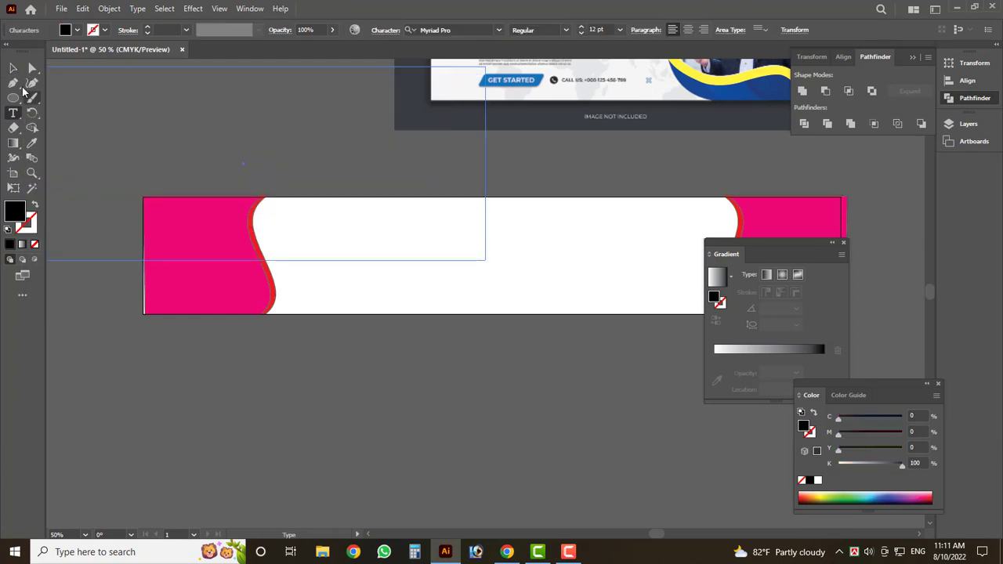
click(13, 69)
click(132, 124)
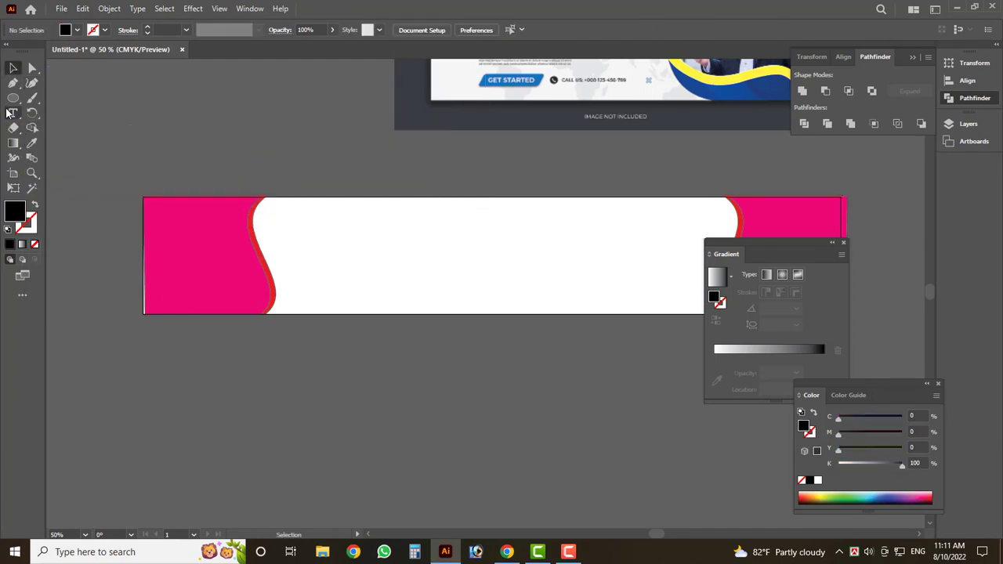
drag(9, 113, 52, 118)
click(55, 119)
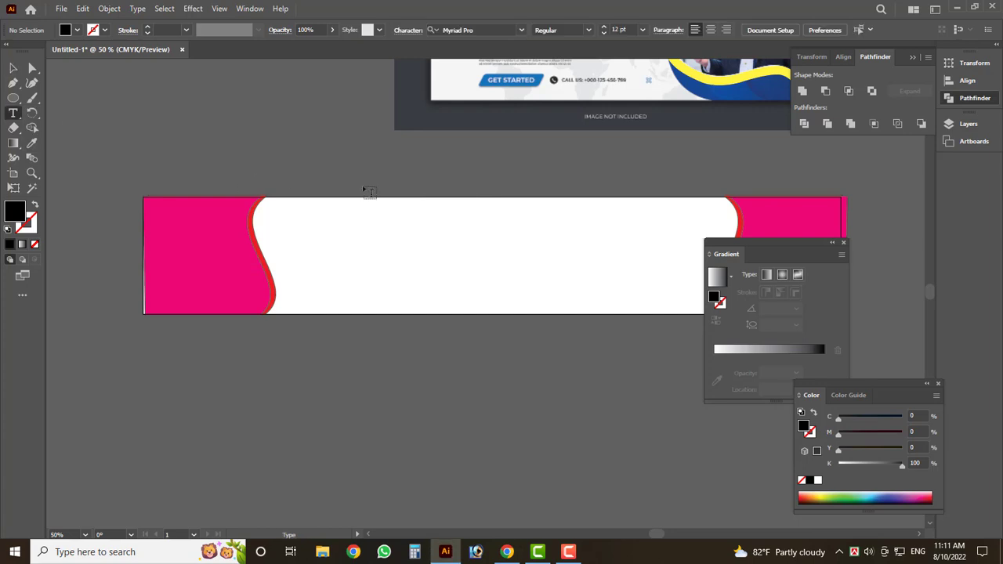
click(404, 254)
key(BackSpace)
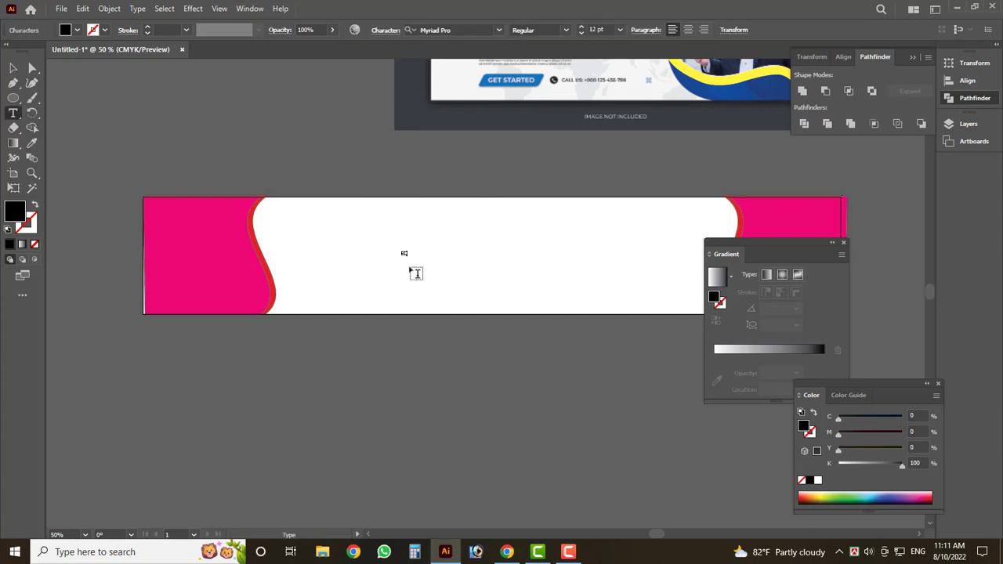
click(14, 69)
Step: Add a Lorem ipsum line above ED, scale it to about 48.68 pt, and select its text
click(12, 116)
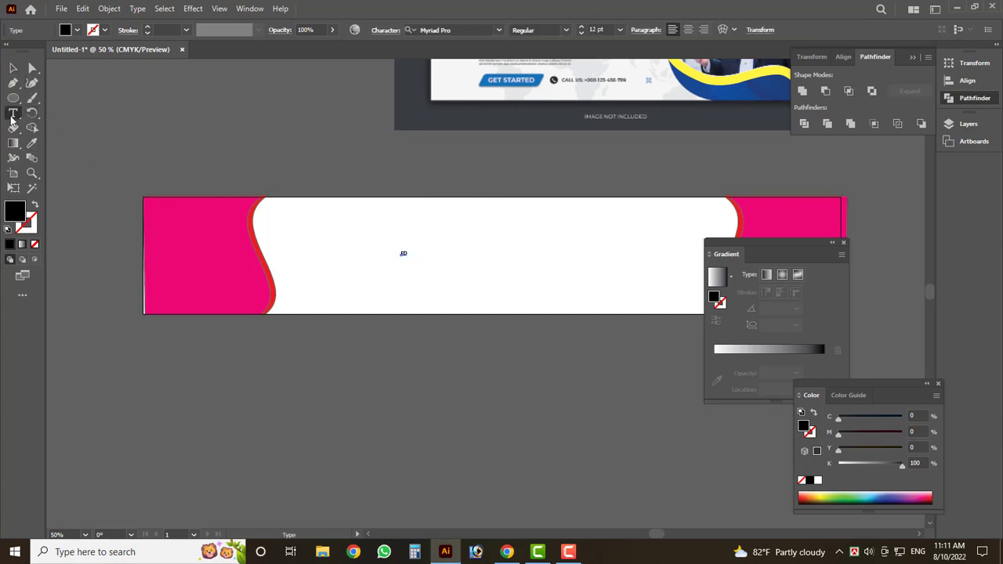
click(464, 220)
scroll(484, 202, up, 3)
key(Escape)
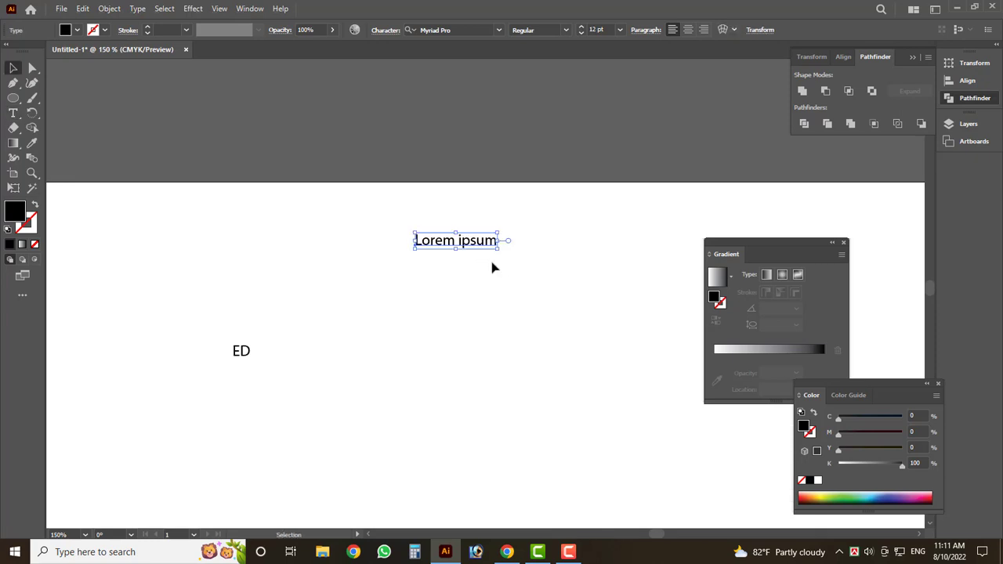
drag(499, 253, 611, 345)
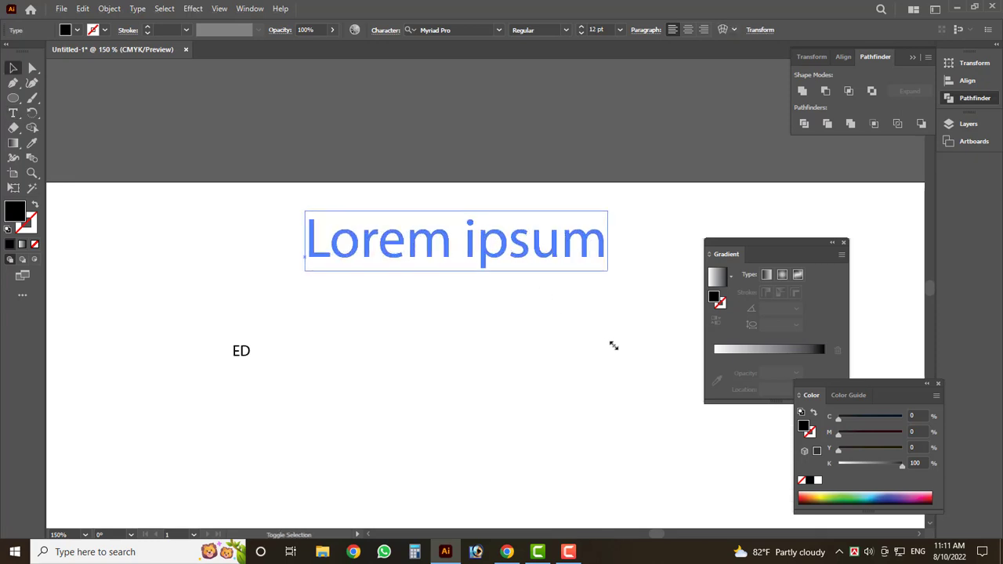
triple_click(489, 249)
right_click(489, 249)
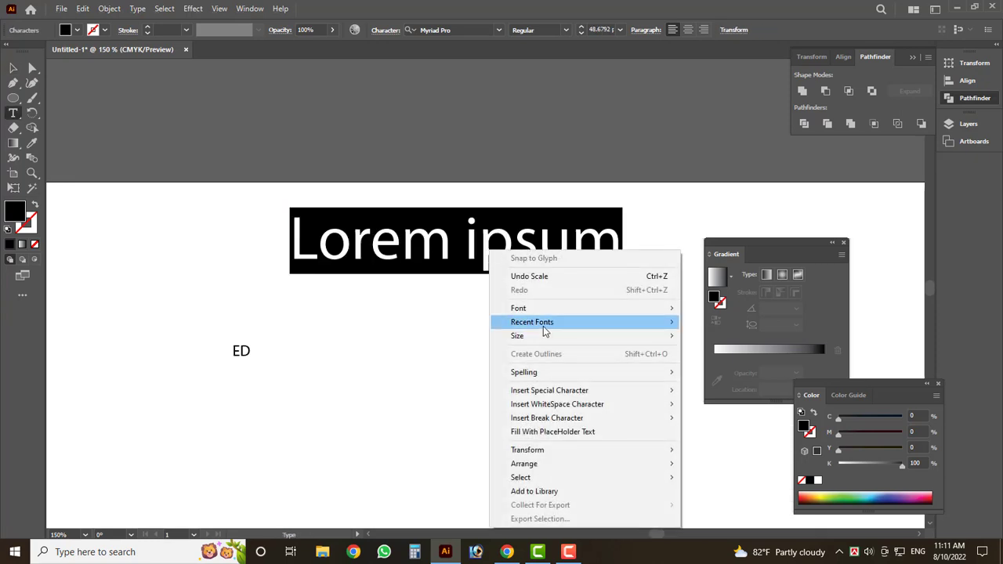
Step: Apply SutonnyMJ Bold and type the headline আরমান ষ্টোর in Bijoy layout
mouse_move(532, 322)
click(723, 363)
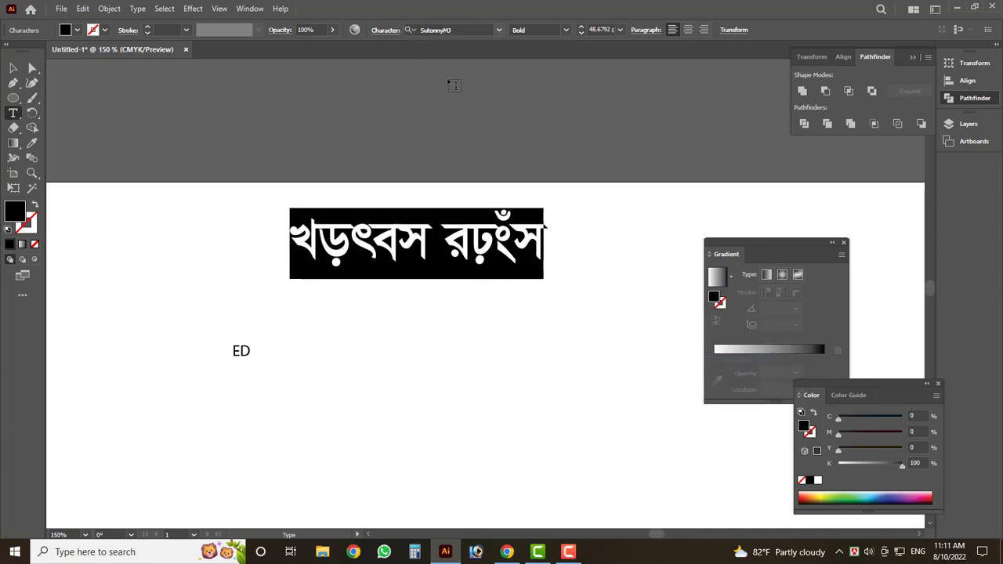
text(Avg)
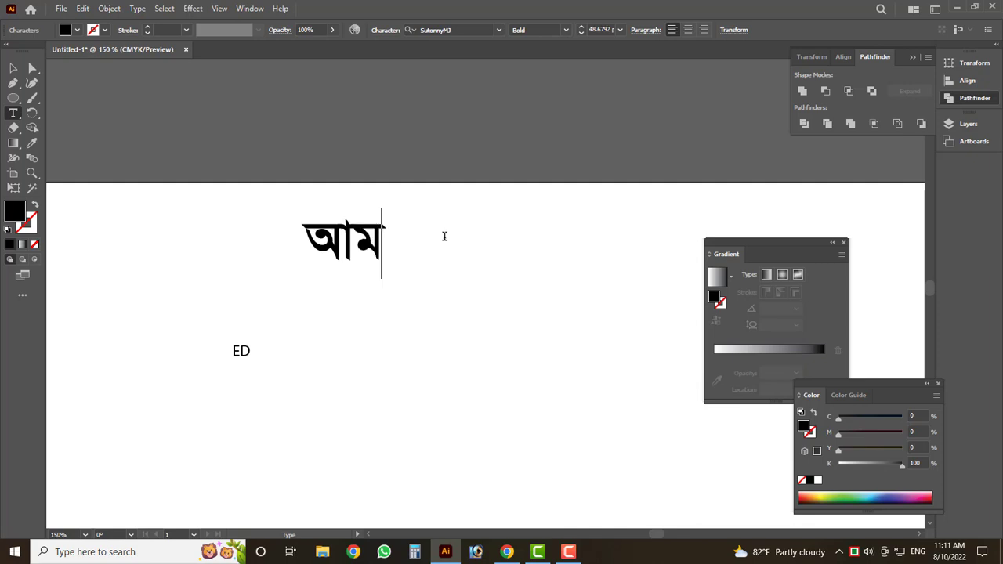
text(vi)
key(ctrl+a)
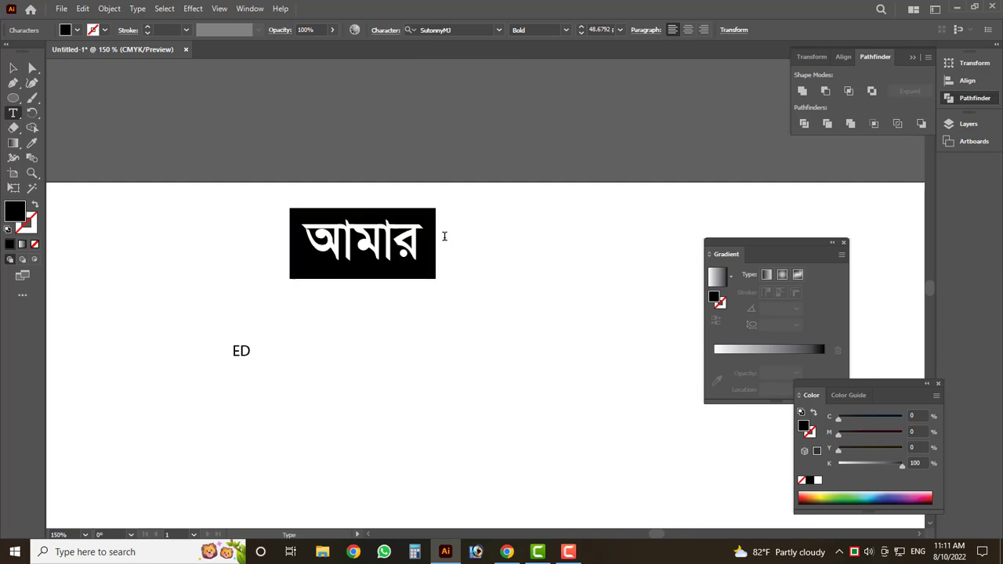
text(Avgvb)
key(BackSpace)
key(BackSpace)
key(BackSpace)
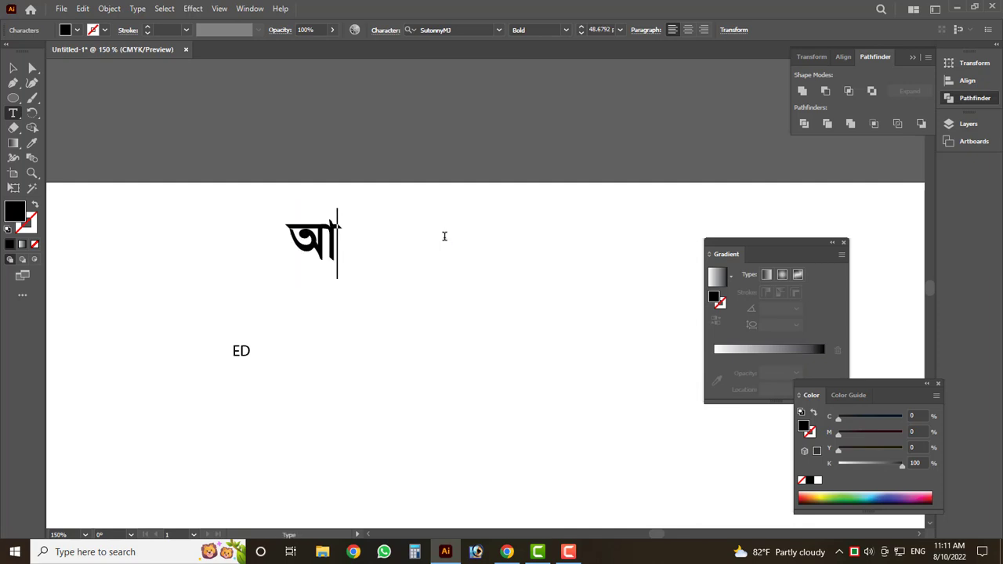
text(igvb ‡ó)
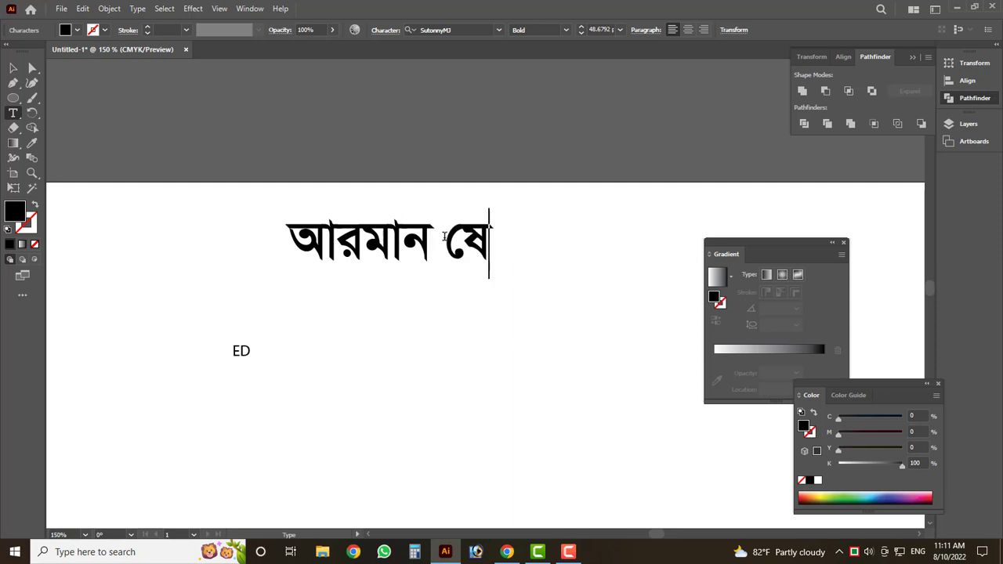
text(vi)
key(Escape)
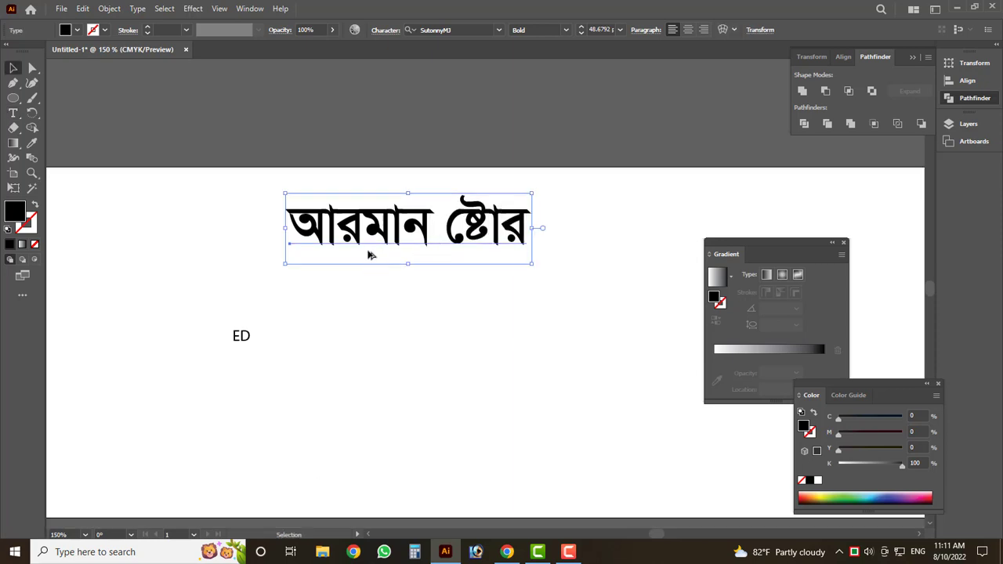
Step: Enlarge the Bengali headline and move it up-left off the banner
scroll(369, 253, down, 3)
drag(344, 332, 296, 263)
mouse_move(404, 247)
mouse_down()
mouse_move(282, 246)
mouse_move(610, 259)
mouse_move(613, 347)
mouse_up()
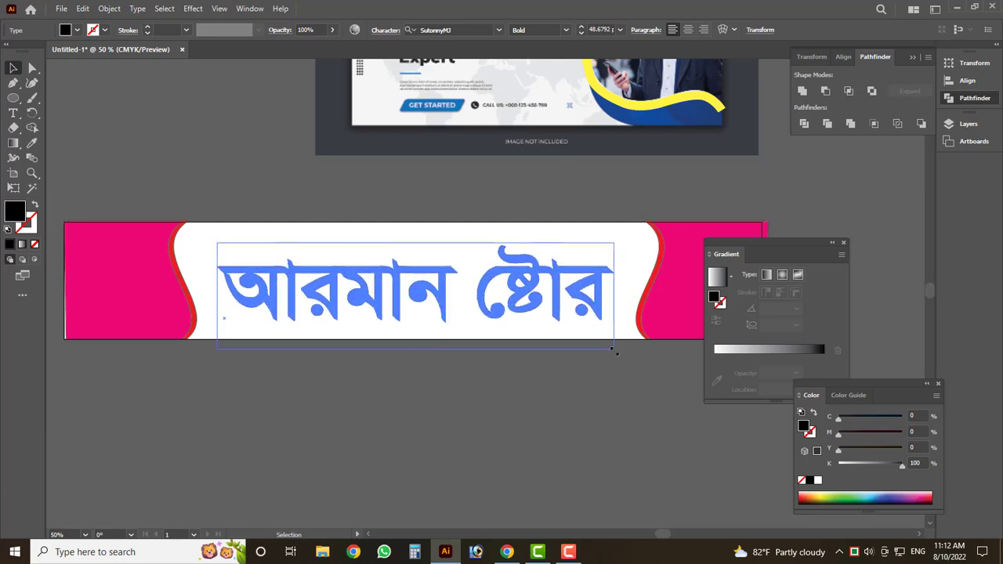
scroll(344, 300, down, 3)
drag(380, 309, 287, 239)
scroll(391, 302, up, 1)
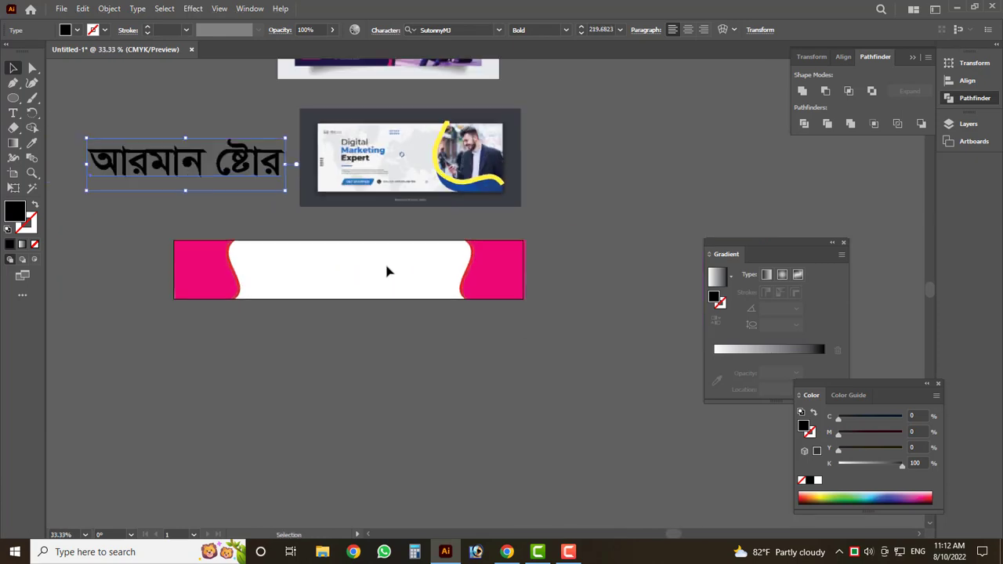
scroll(387, 271, down, 1)
click(13, 173)
Step: Add a tall narrow Artboard 2 on the left and enlarge the Bengali headline
drag(99, 99, 150, 470)
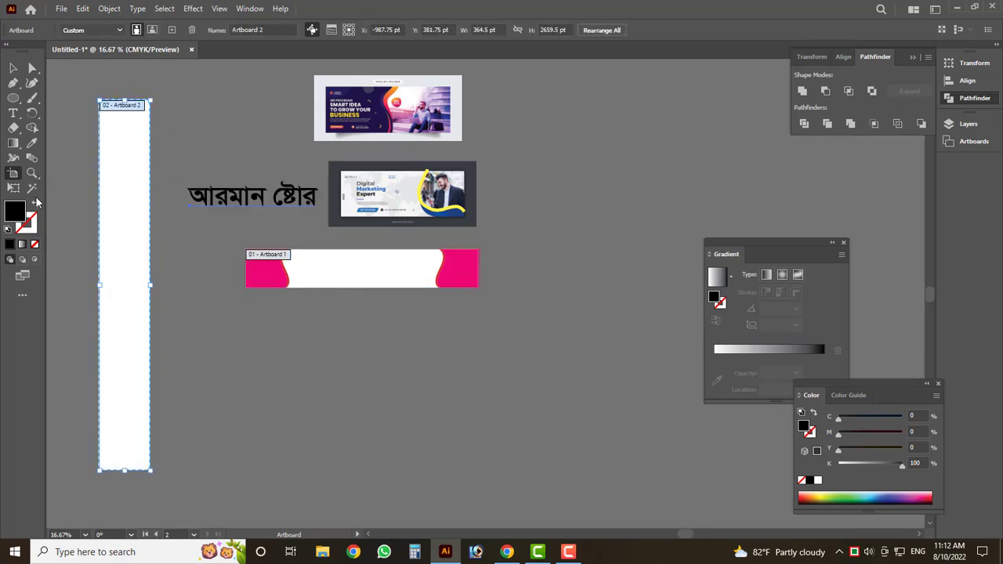
click(13, 68)
scroll(227, 211, up, 2)
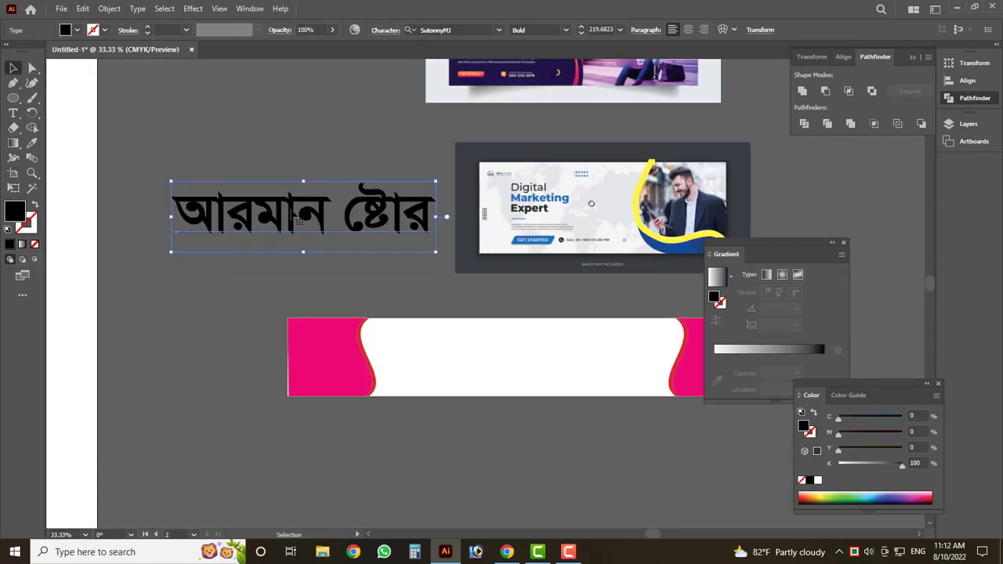
mouse_move(398, 210)
mouse_down()
mouse_move(467, 229)
mouse_move(365, 190)
mouse_up()
scroll(587, 249, down, 1)
Step: Set the headline to vertical orientation, move it onto the tall artboard, then cut it
click(137, 9)
mouse_move(174, 335)
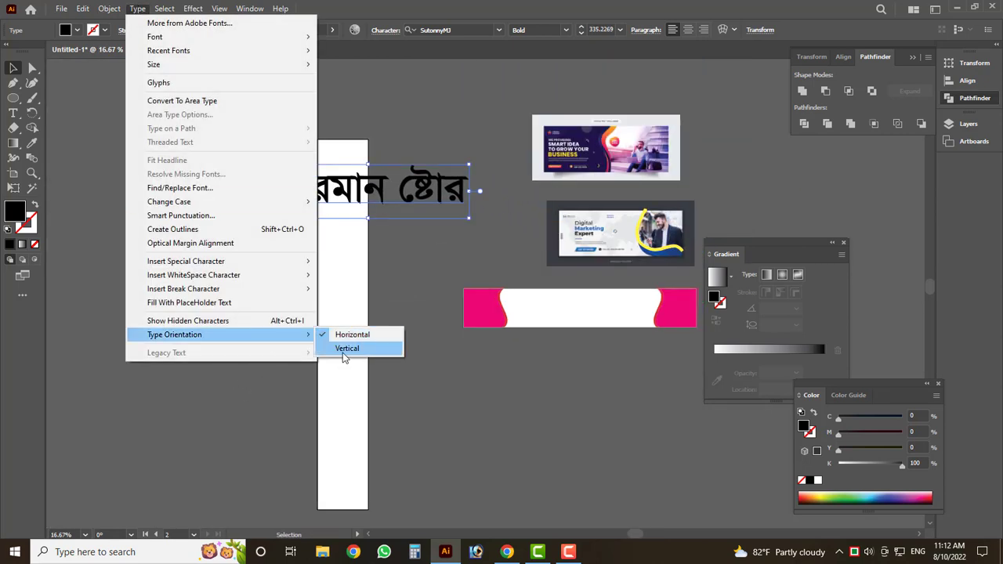
click(347, 347)
drag(265, 335, 337, 271)
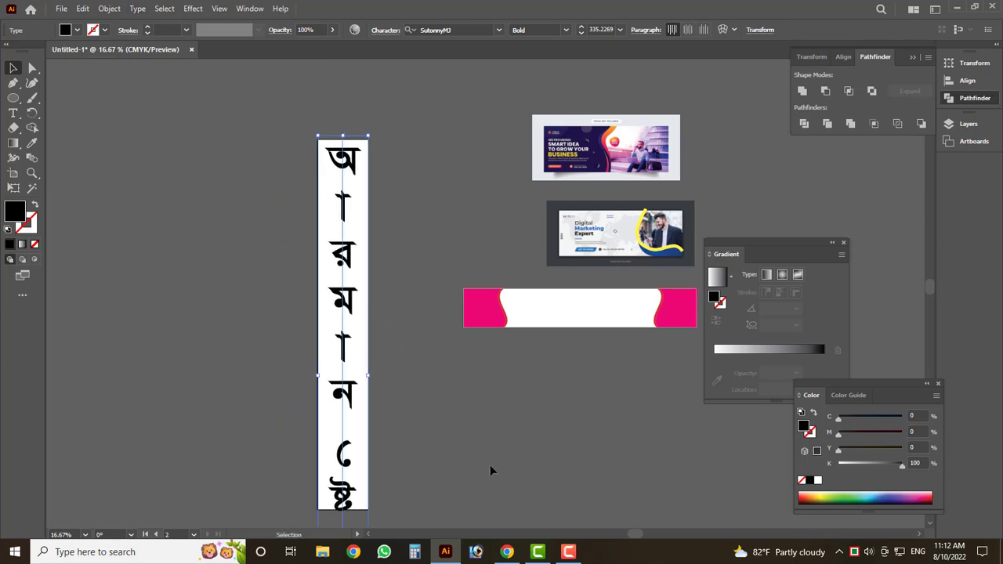
key(Delete)
click(14, 114)
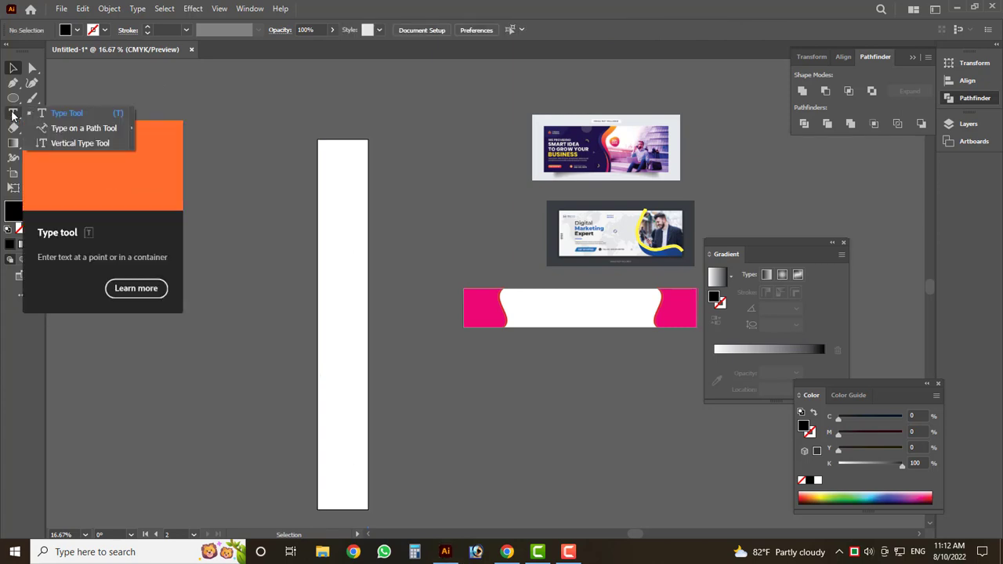
Step: Paste the headline as vertical type down the tall artboard, scaled to about 231.19 pt
click(62, 142)
click(336, 252)
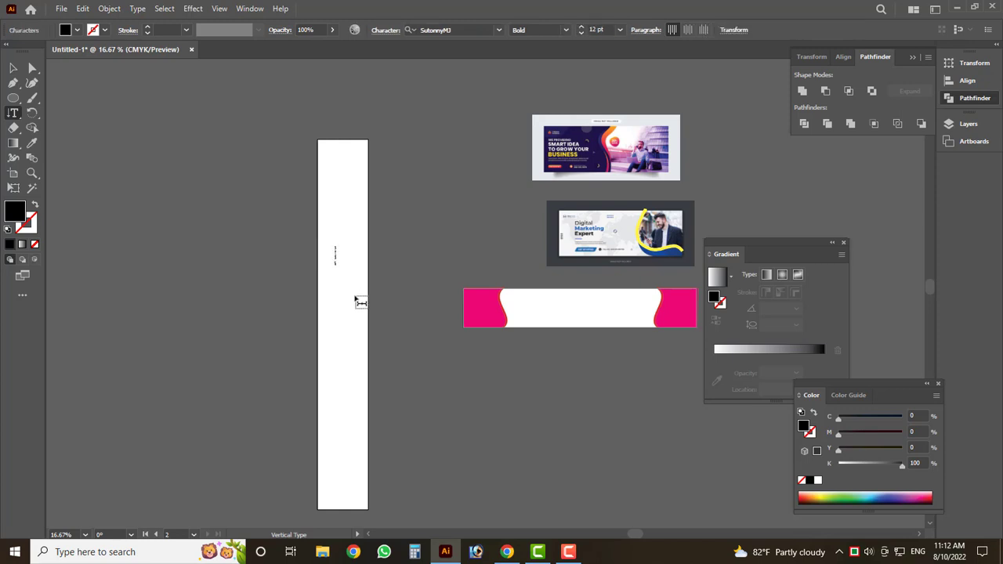
key(ctrl+v)
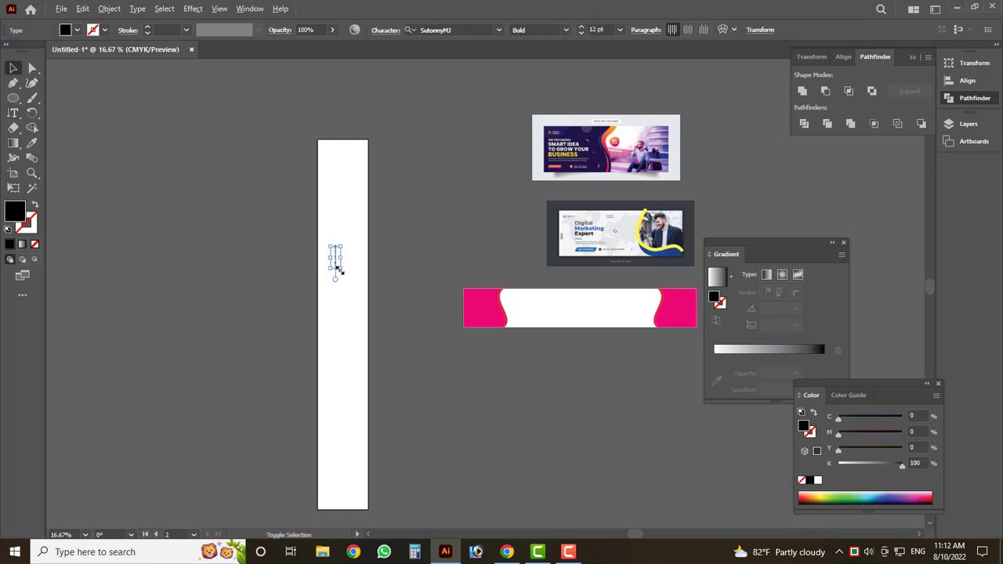
key(Escape)
drag(405, 407, 368, 509)
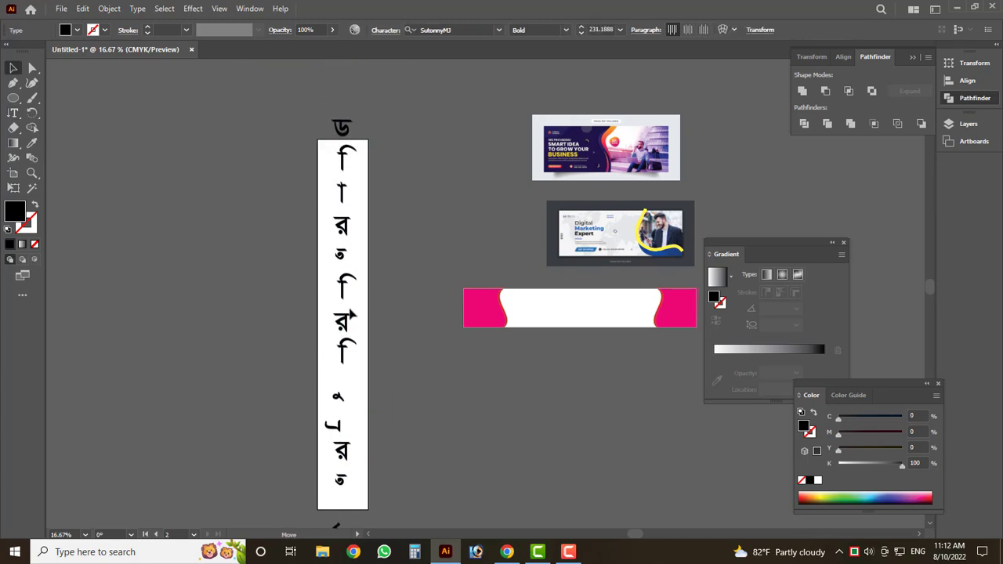
Step: Select the Type on a Path tool and try to start path text
drag(13, 113, 61, 144)
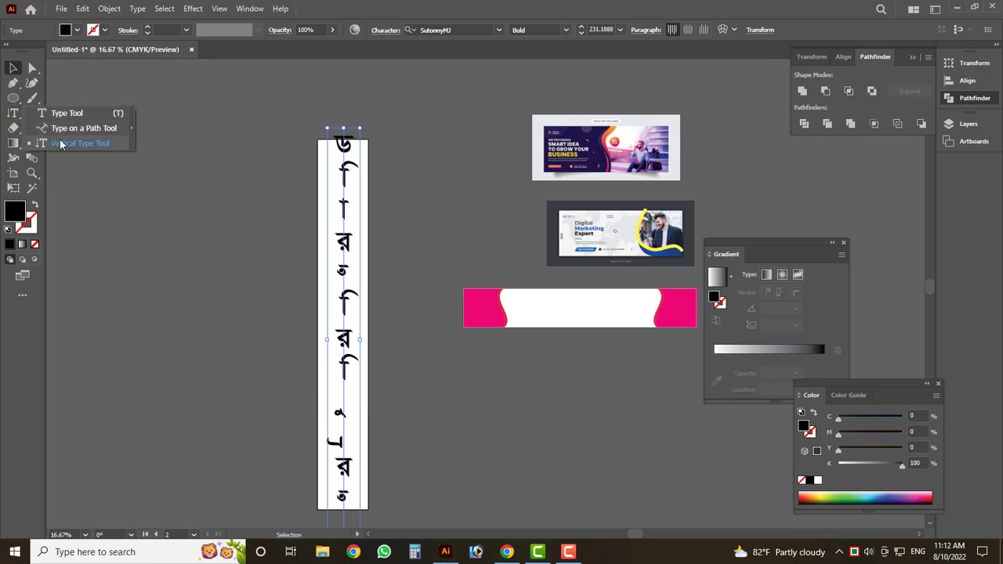
click(67, 130)
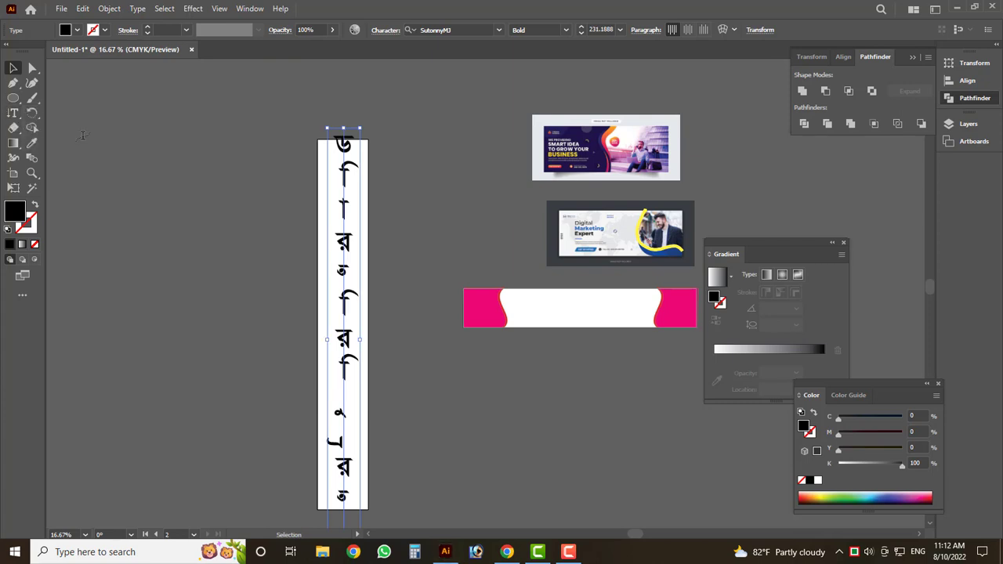
click(227, 220)
Step: Draw a large circle left of the vertical text and try starting path text on its edge
click(622, 292)
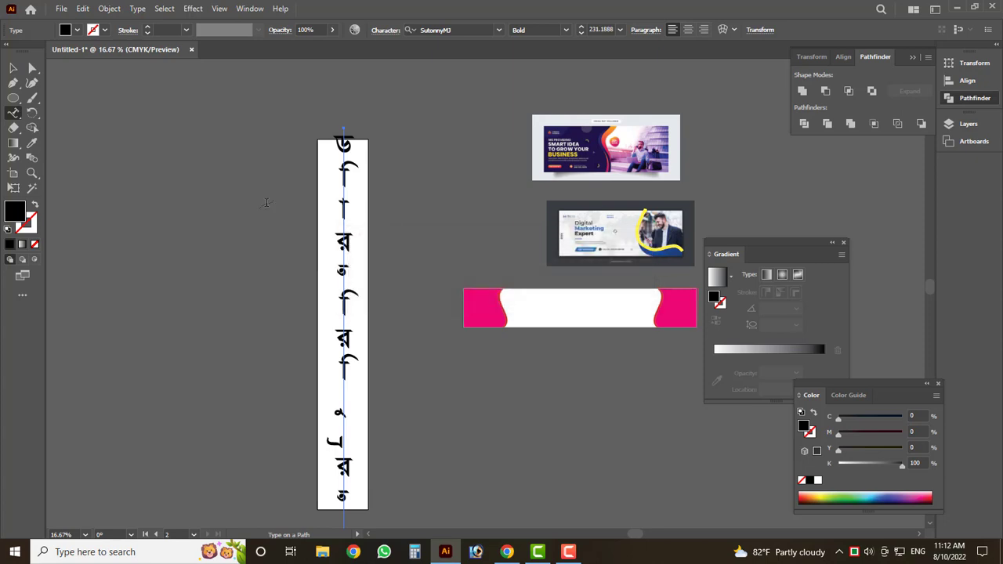
click(13, 68)
click(13, 99)
drag(105, 139, 315, 349)
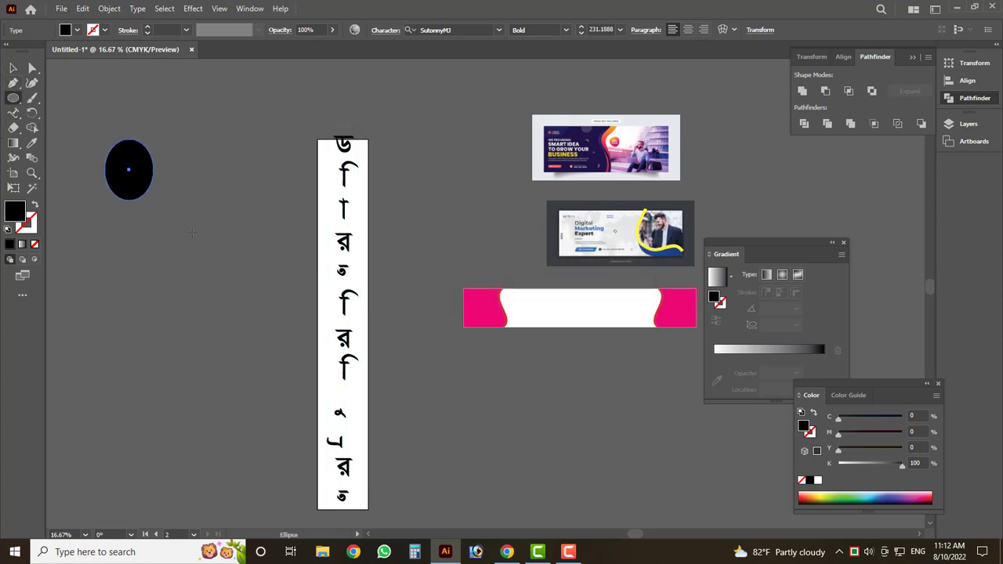
click(13, 113)
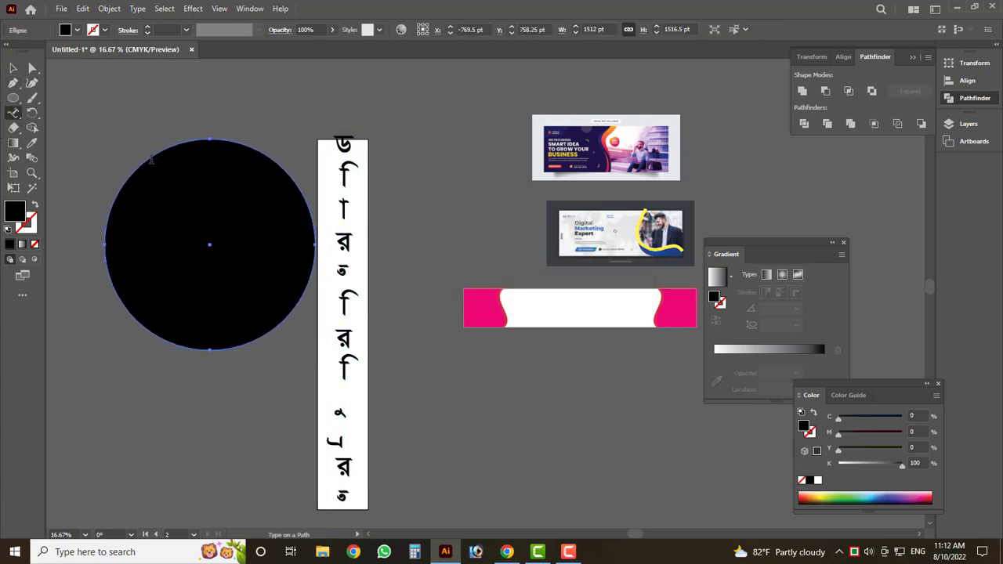
click(149, 159)
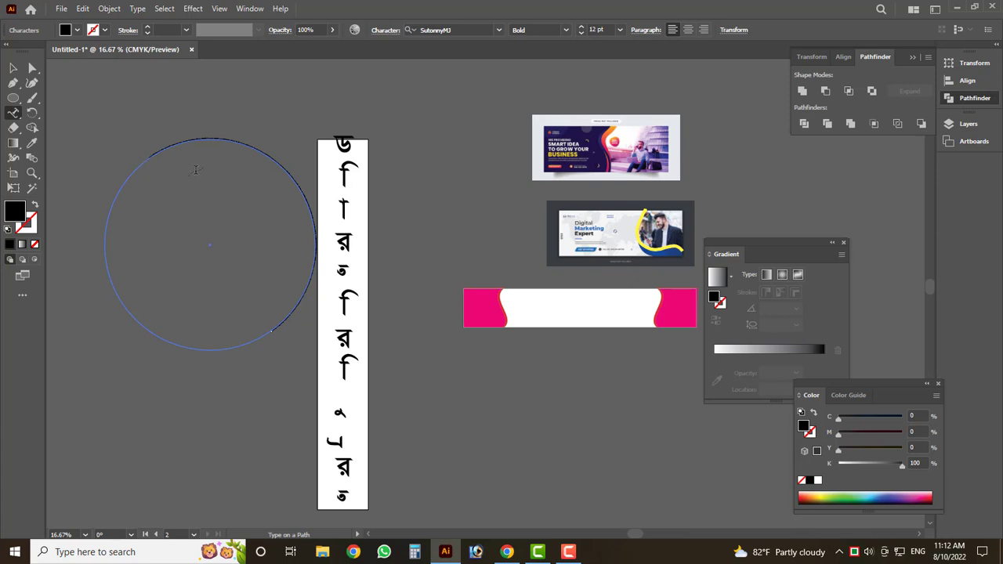
click(174, 143)
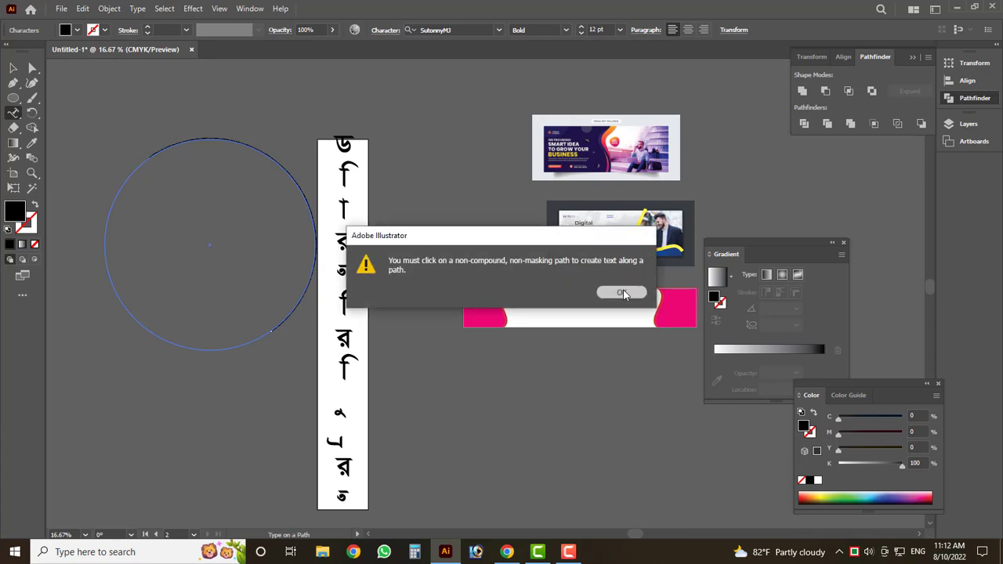
Step: Dismiss the path warning and delete the circle text and the vertical headline
click(621, 291)
drag(14, 113, 62, 115)
click(190, 140)
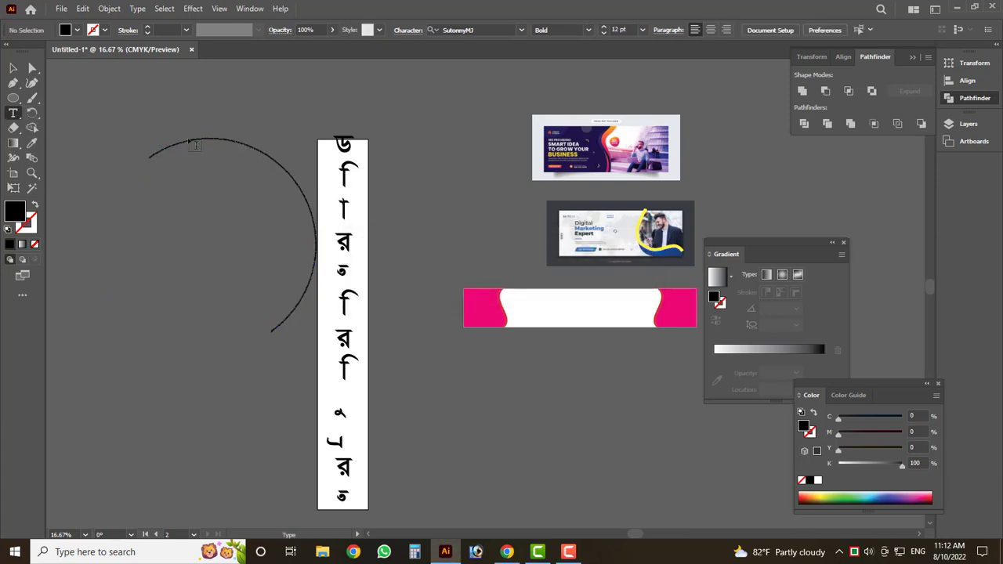
key(Escape)
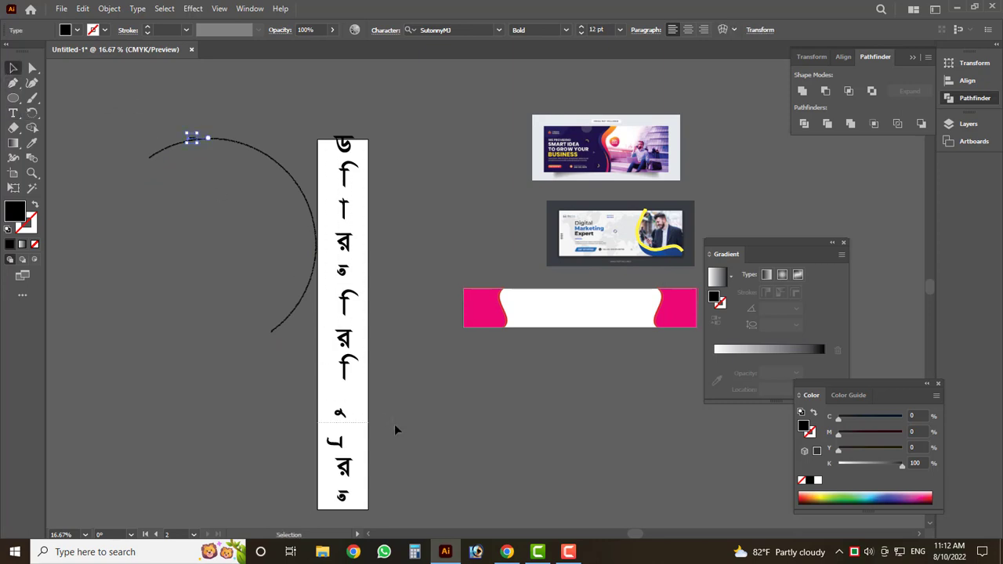
key(Delete)
scroll(329, 311, down, 3)
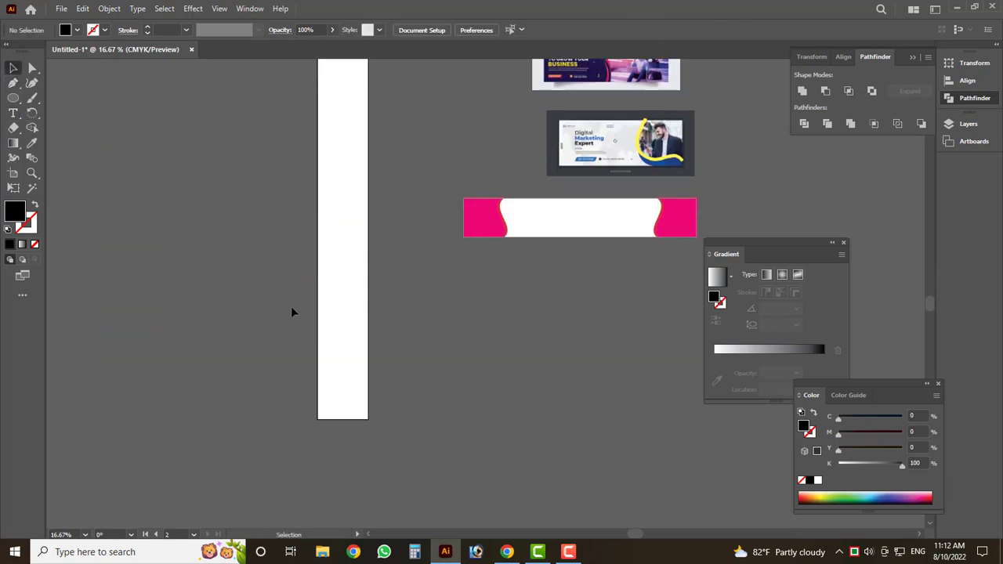
Step: Draw a curved arc with the Pen tool and make it an outline stroke
click(13, 82)
scroll(180, 246, up, 1)
scroll(156, 235, up, 1)
click(98, 212)
drag(265, 214, 366, 306)
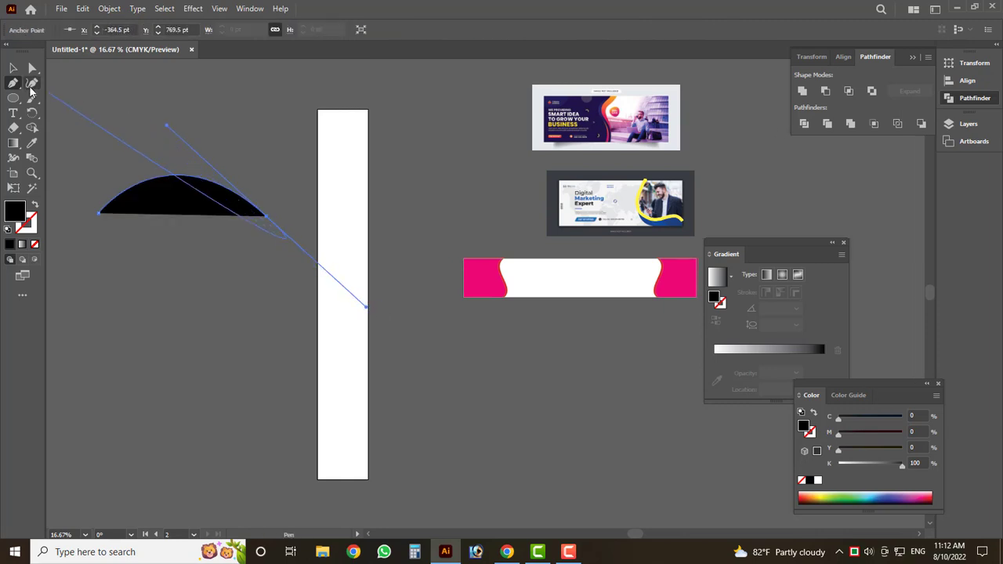
key(v)
key(Tab)
key(Tab)
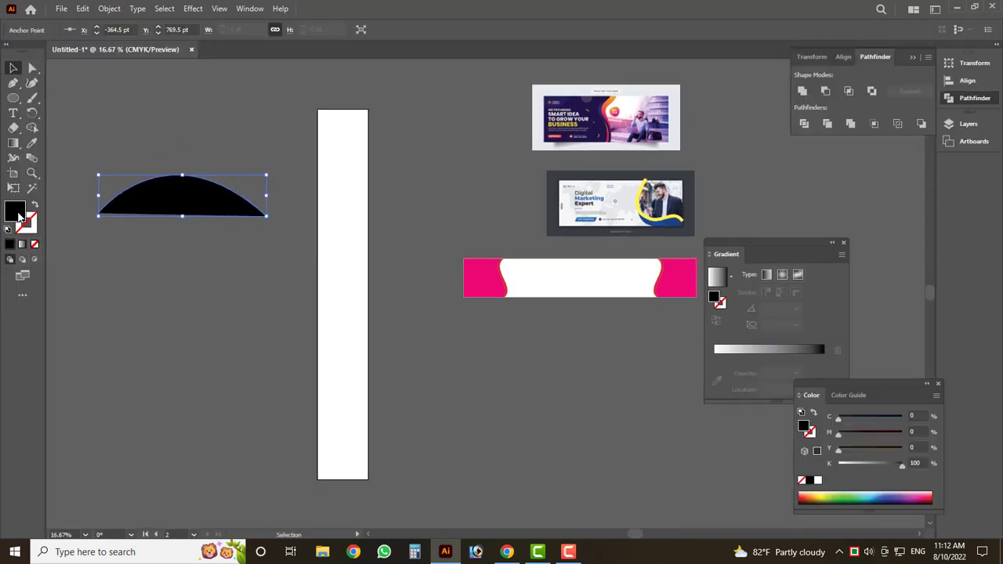
click(35, 204)
click(125, 150)
scroll(109, 167, up, 1)
scroll(110, 172, up, 2)
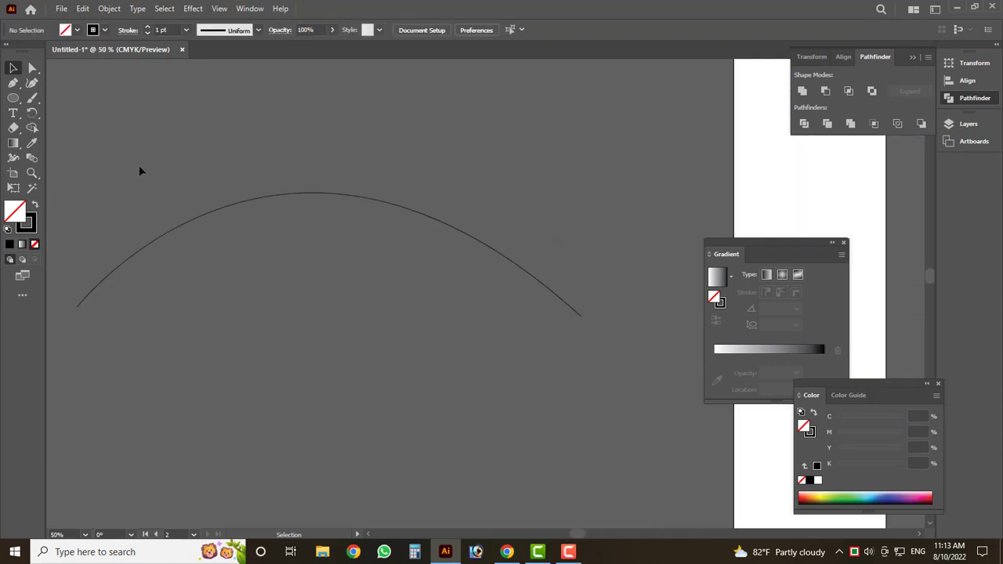
Step: Start Type on a Path along the arc and delete the placeholder text
drag(22, 122, 59, 127)
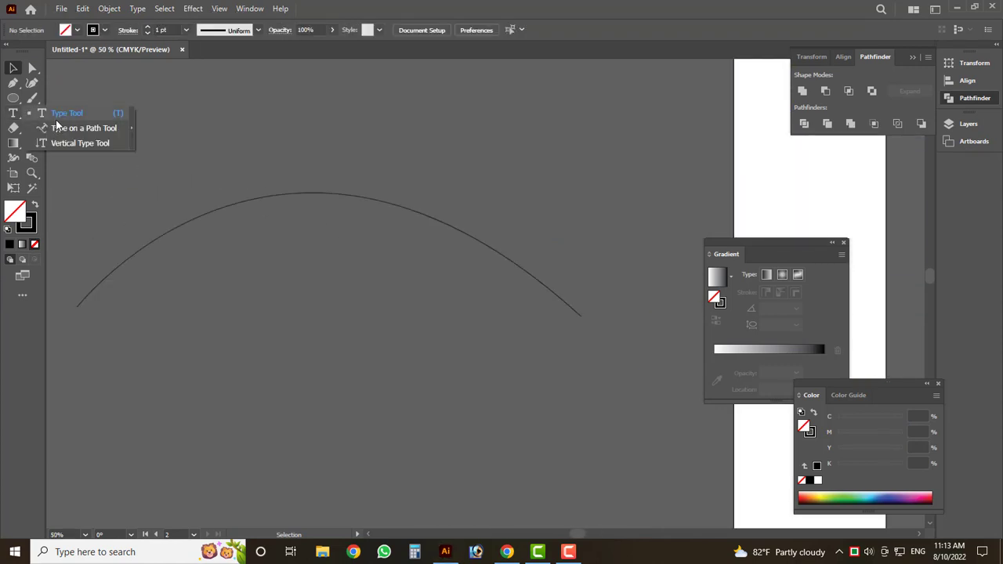
click(121, 262)
scroll(324, 162, up, 3)
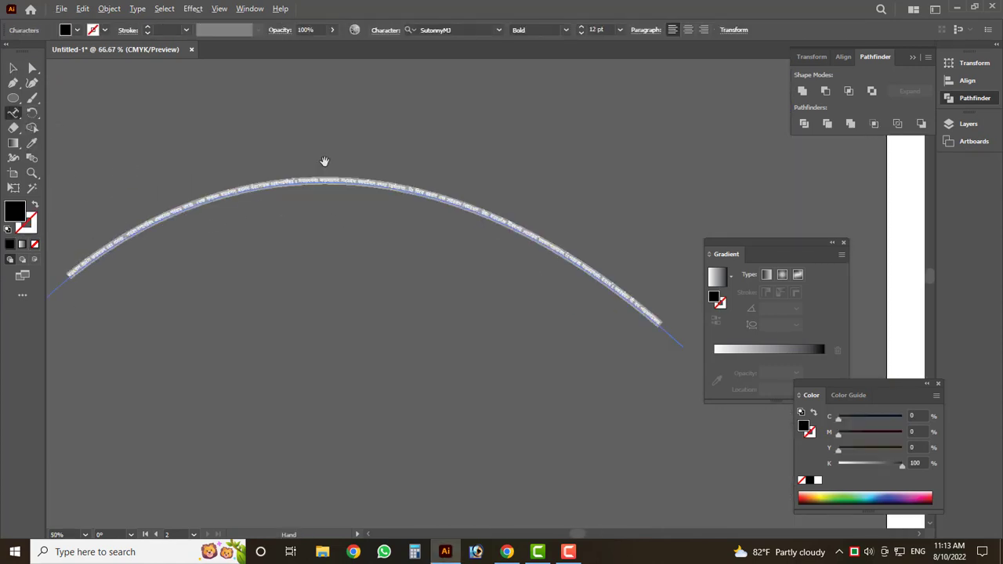
key(ctrl+v)
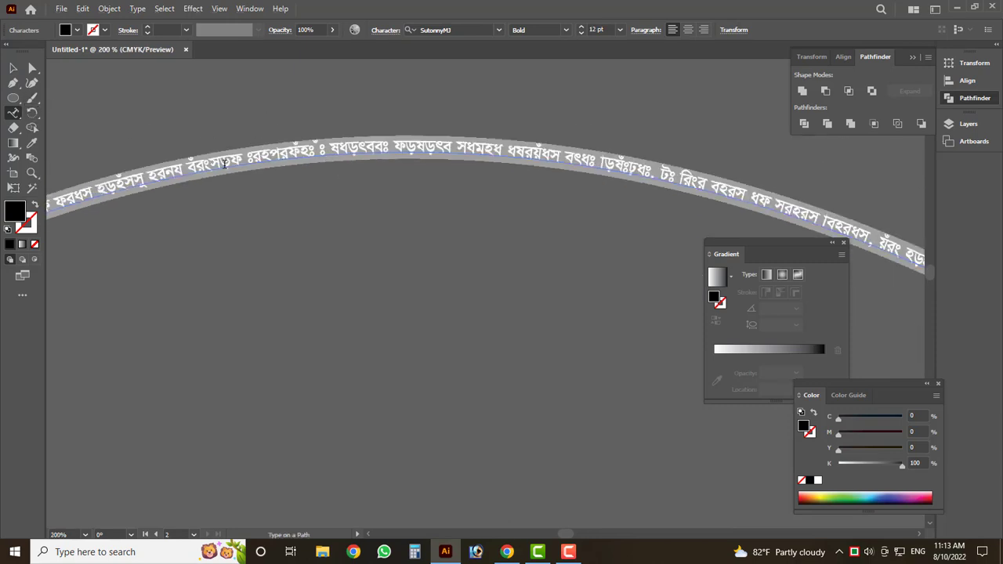
triple_click(231, 163)
key(BackSpace)
scroll(246, 190, down, 2)
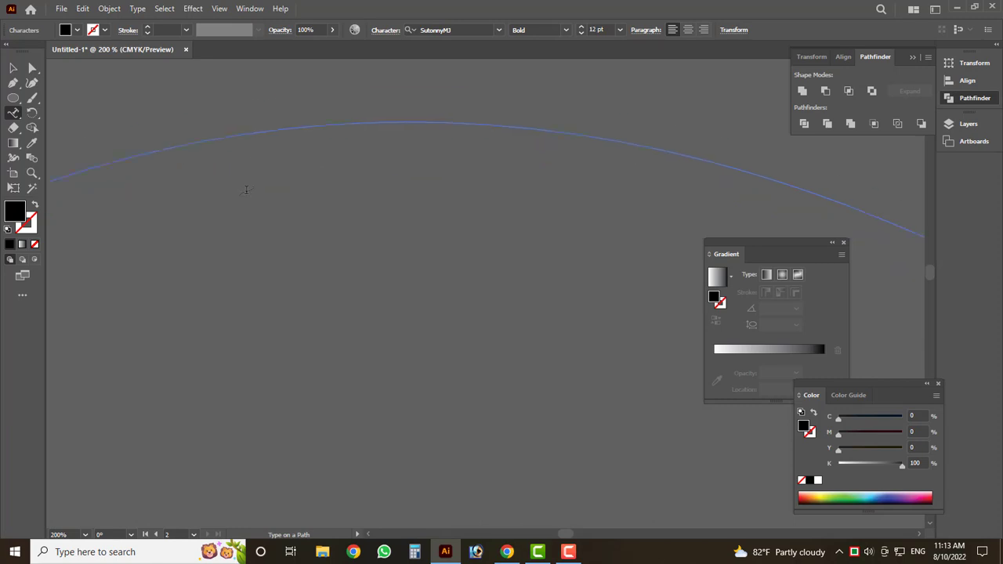
key(super)
key(super)
Step: Dismiss the path warning and type the Bengali words 'Avgvi gvi' on the arc
click(474, 275)
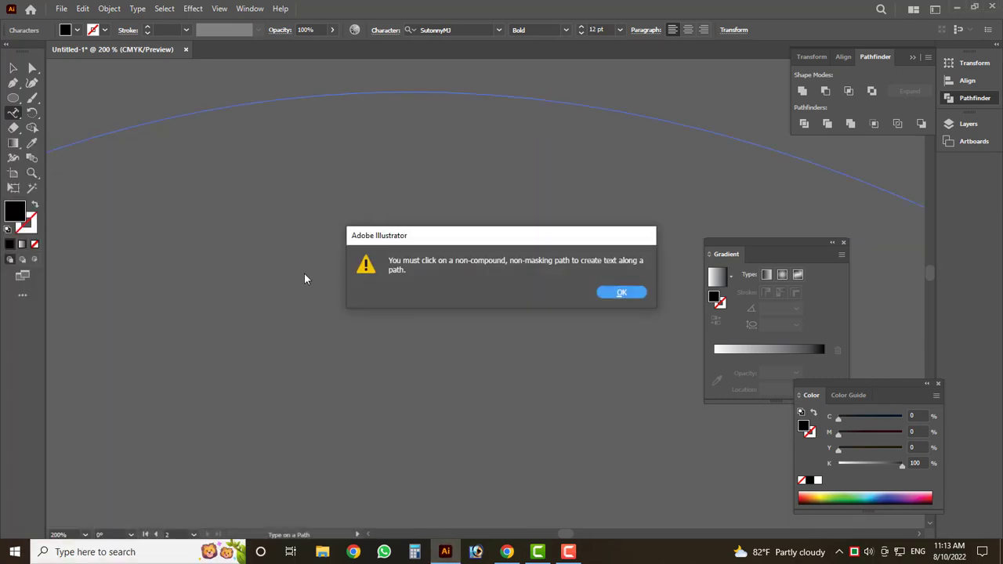
click(639, 298)
click(306, 313)
text(Avgvi)
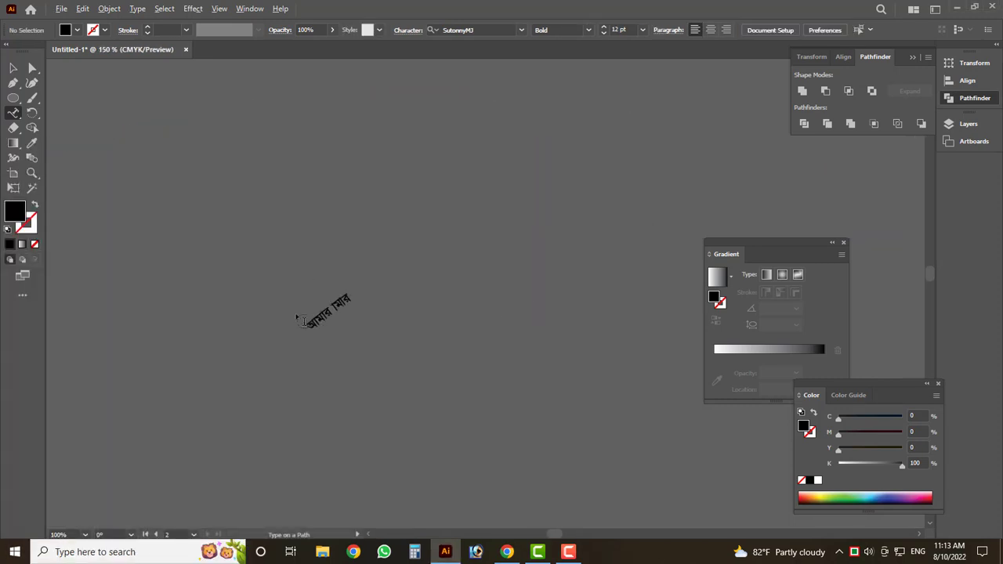
text( gvi)
scroll(363, 323, up, 1)
Step: Replace the arc text with a longer line of Bengali words, fixing mistyped characters
double_click(356, 283)
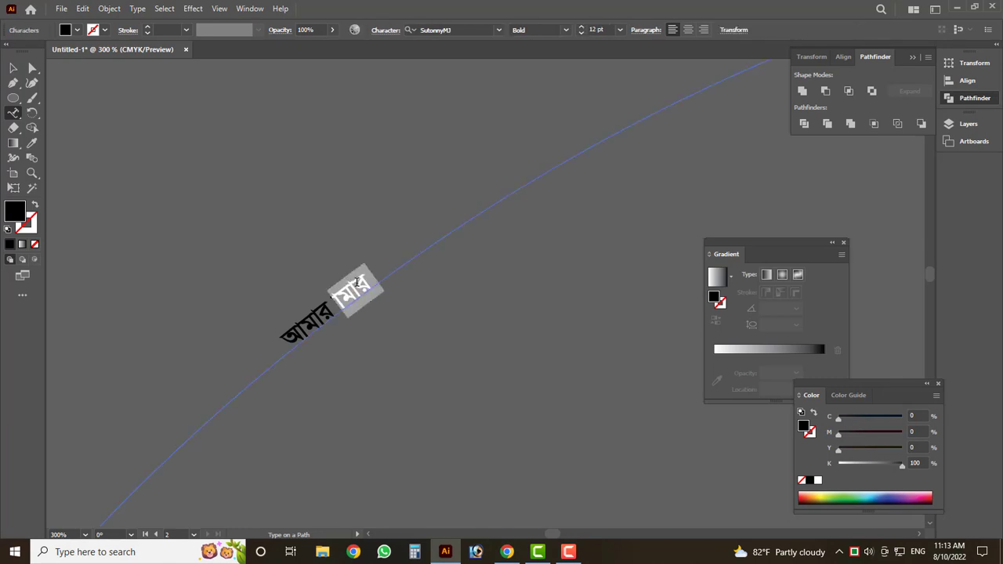
key(ctrl+a)
text(Avgvi mv)
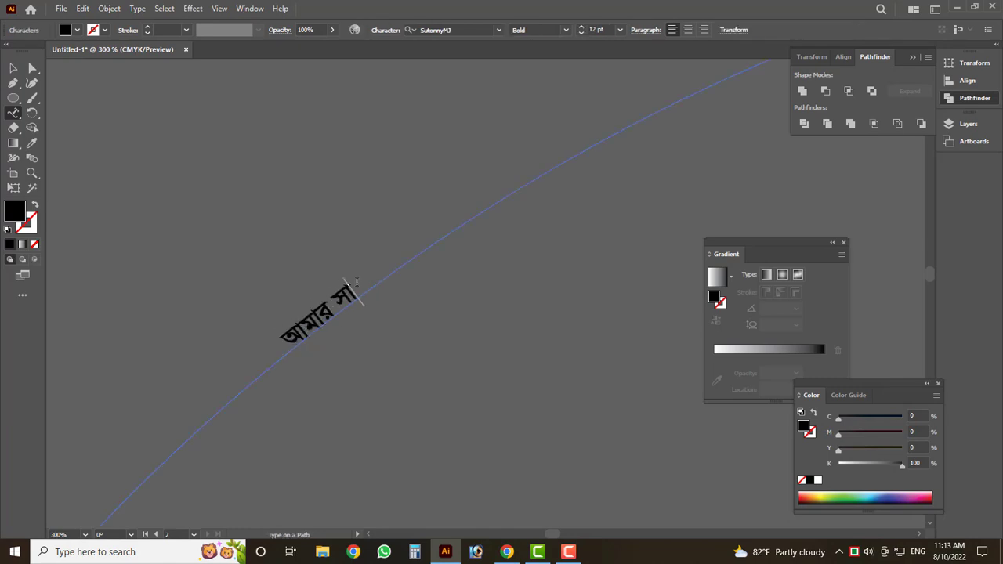
text(g)
key(BackSpace)
key(BackSpace)
key(BackSpace)
text(bv)
text(gv)
key(BackSpace)
text(ebvKybZKeyfZKbyMPq Re)
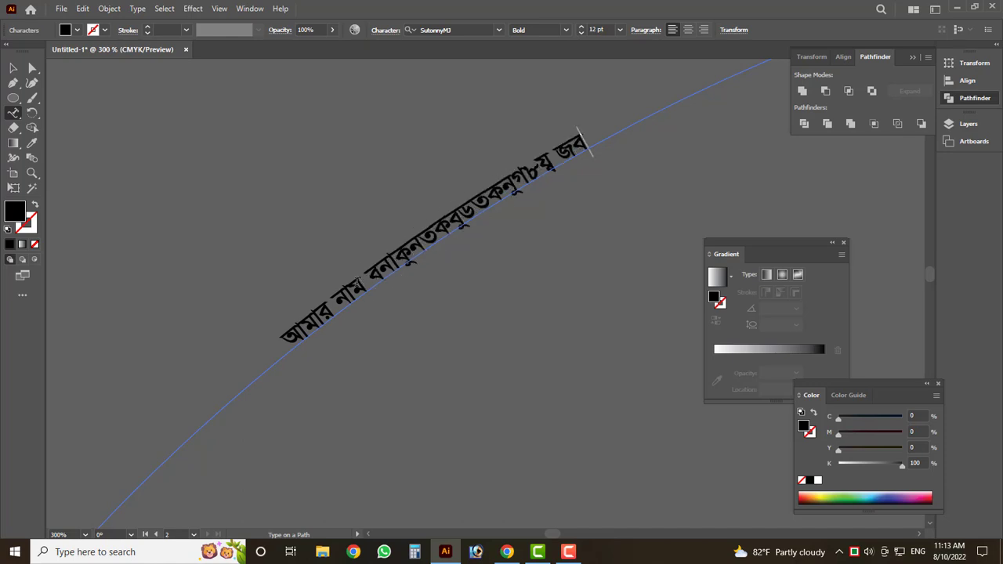
Step: Exit text editing and delete the arc together with its text
scroll(313, 291, down, 5)
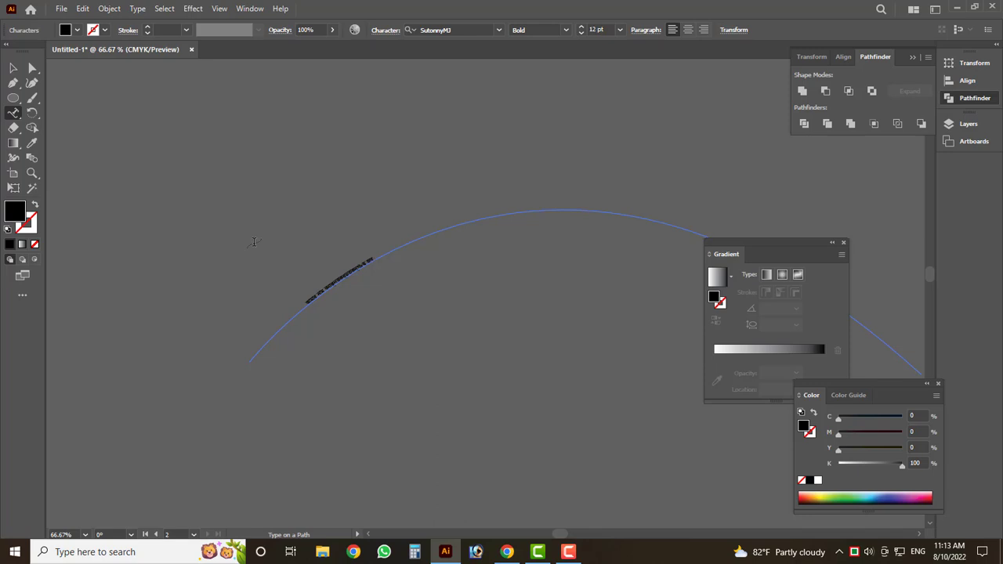
key(Escape)
scroll(187, 203, down, 2)
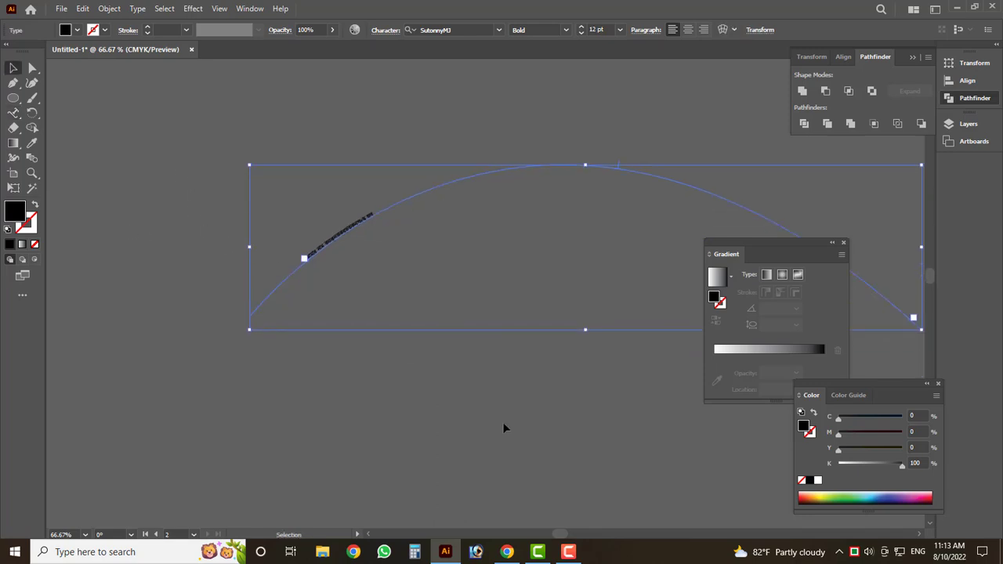
key(Delete)
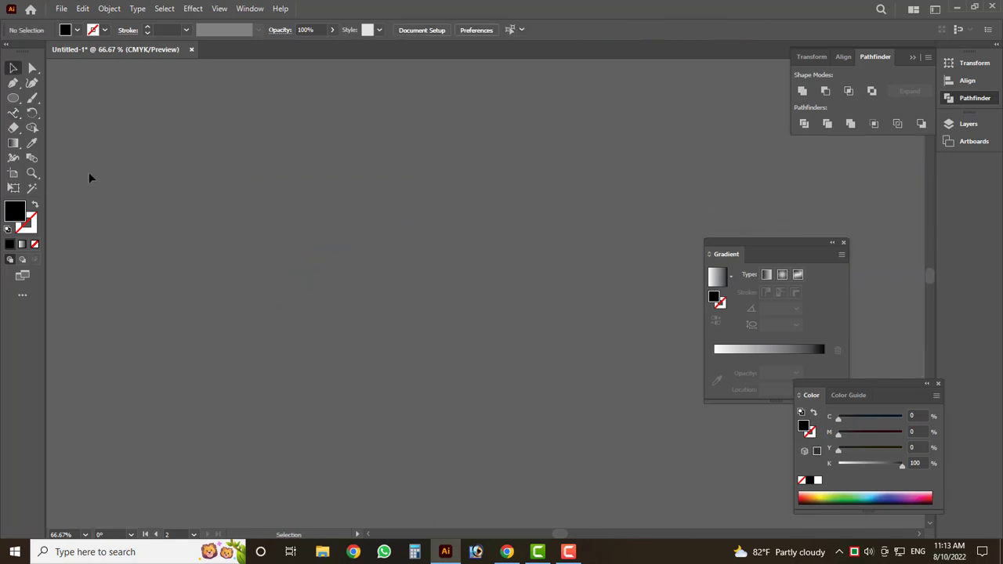
click(29, 115)
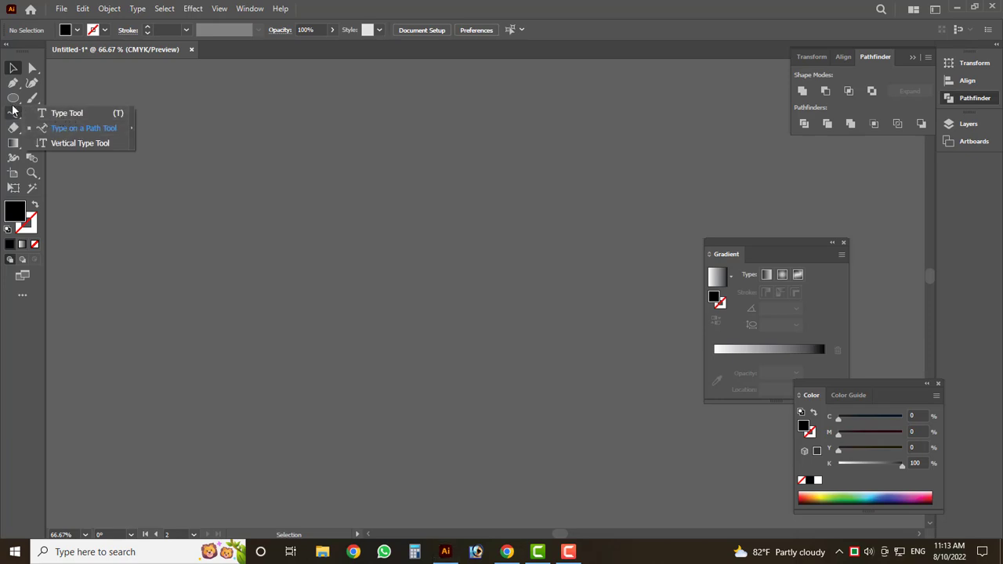
click(14, 82)
click(240, 278)
drag(542, 278, 737, 435)
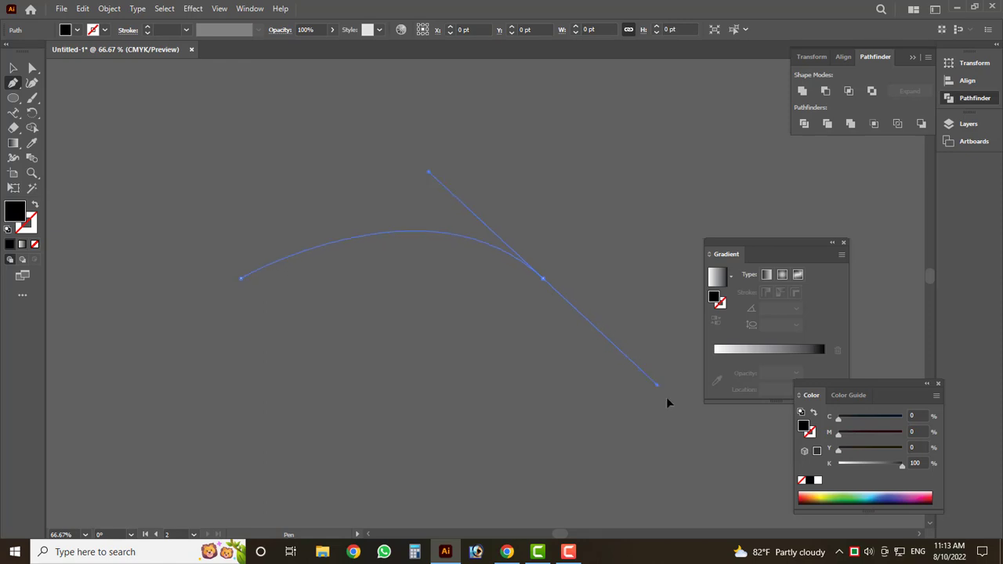
click(34, 205)
click(13, 68)
click(341, 286)
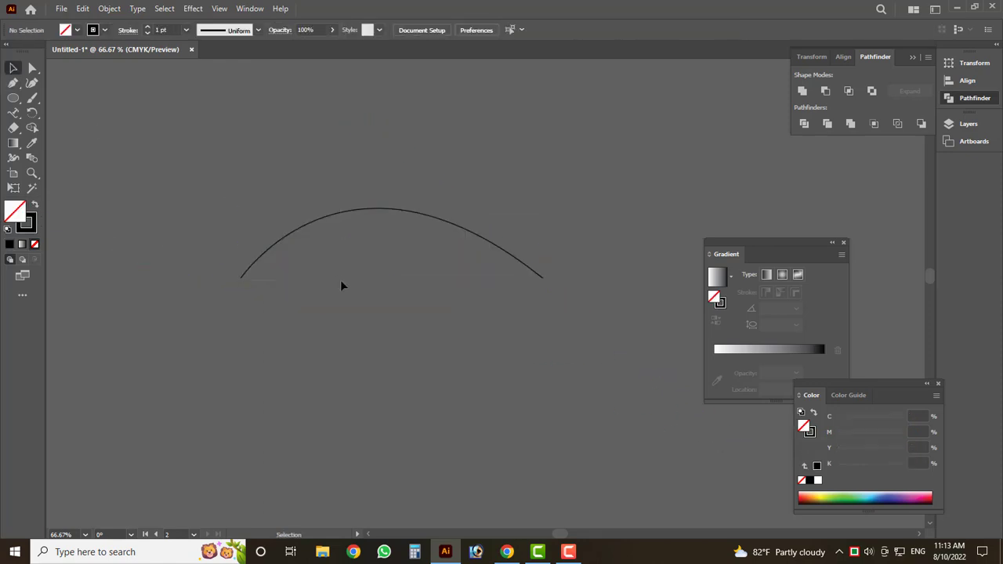
drag(341, 286, 168, 155)
click(212, 181)
key(ctrl+a)
drag(13, 113, 55, 114)
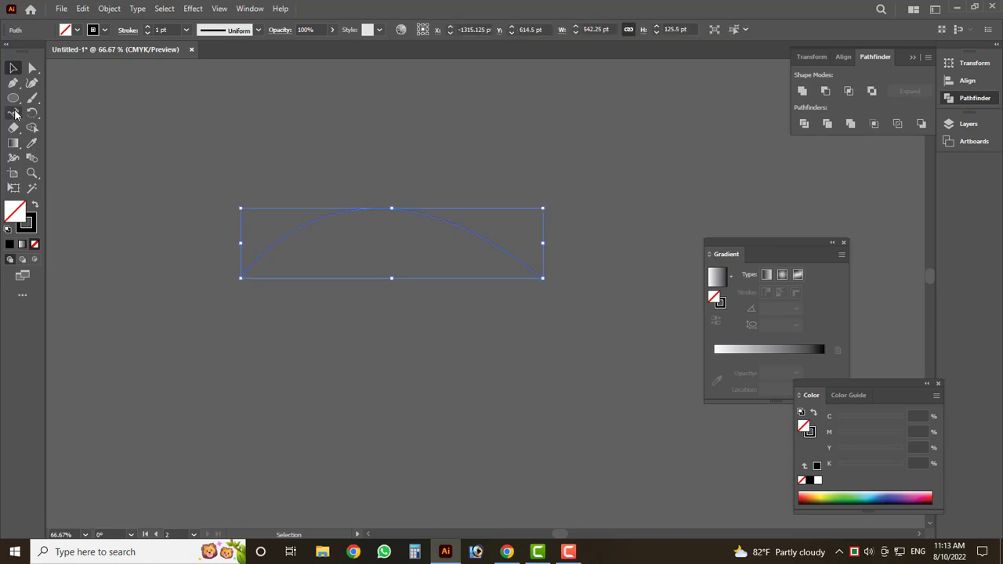
click(58, 114)
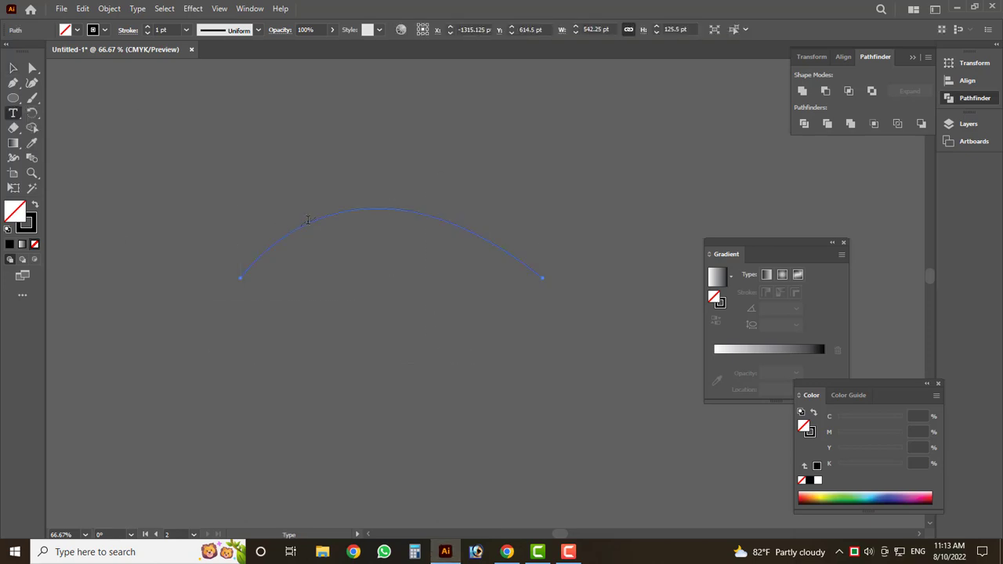
click(308, 219)
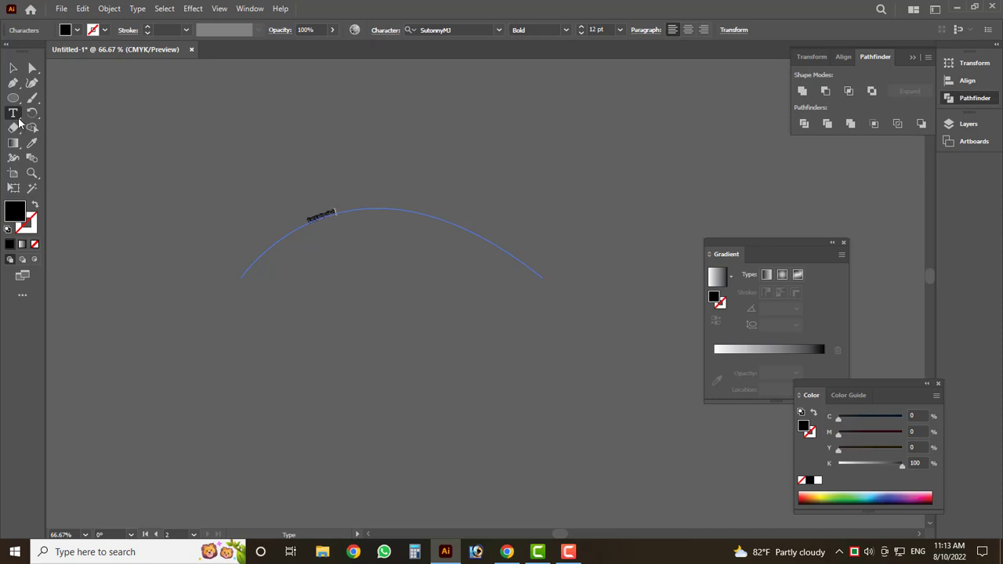
drag(17, 119, 63, 118)
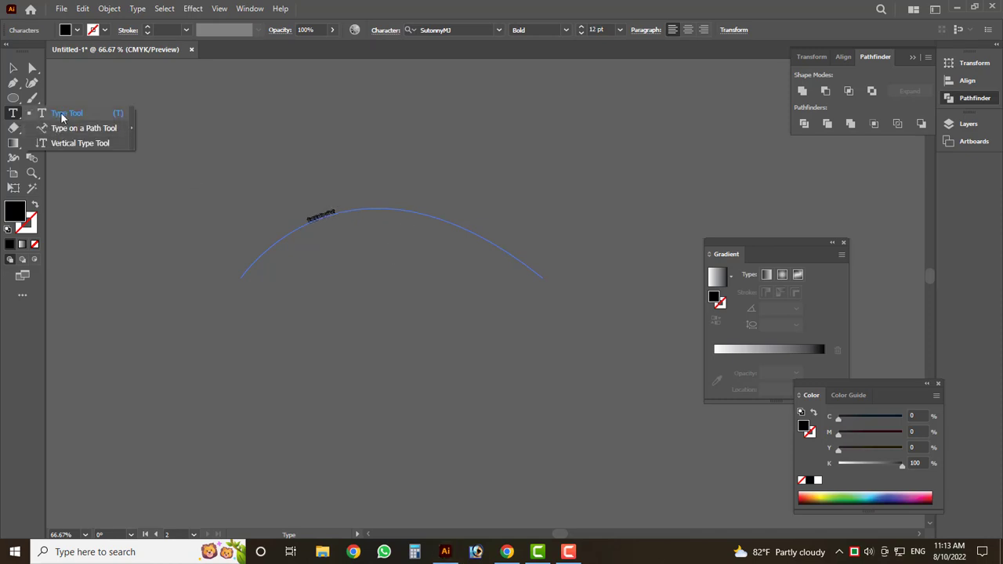
click(13, 68)
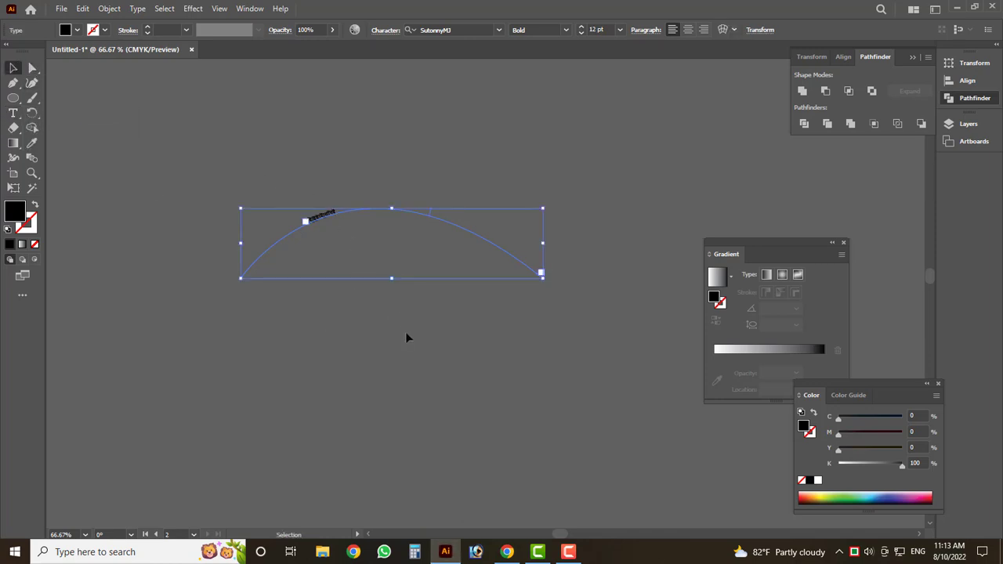
key(Delete)
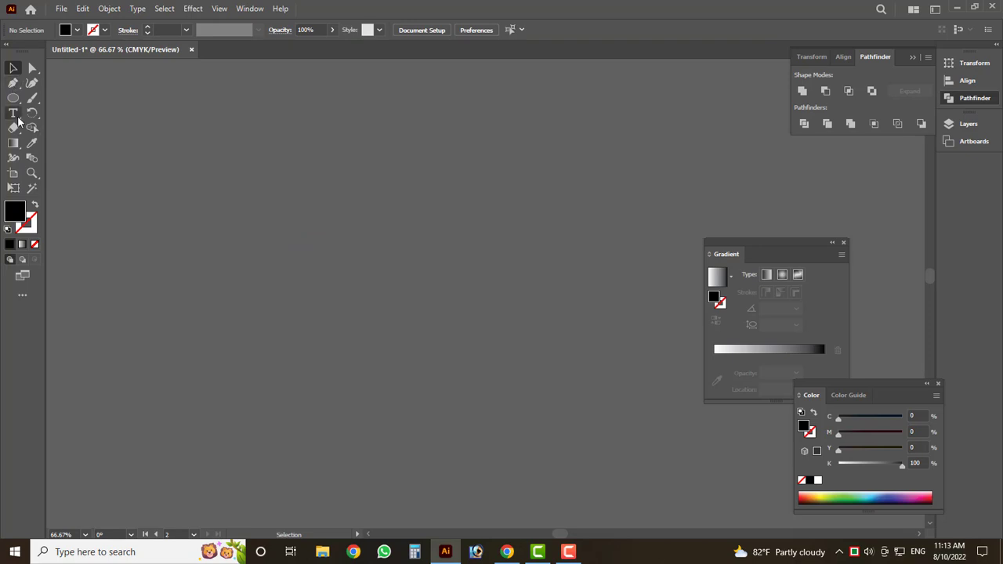
Step: Draw a large outlined circle, try the regular Type tool on it, and undo
click(13, 99)
drag(239, 139, 540, 439)
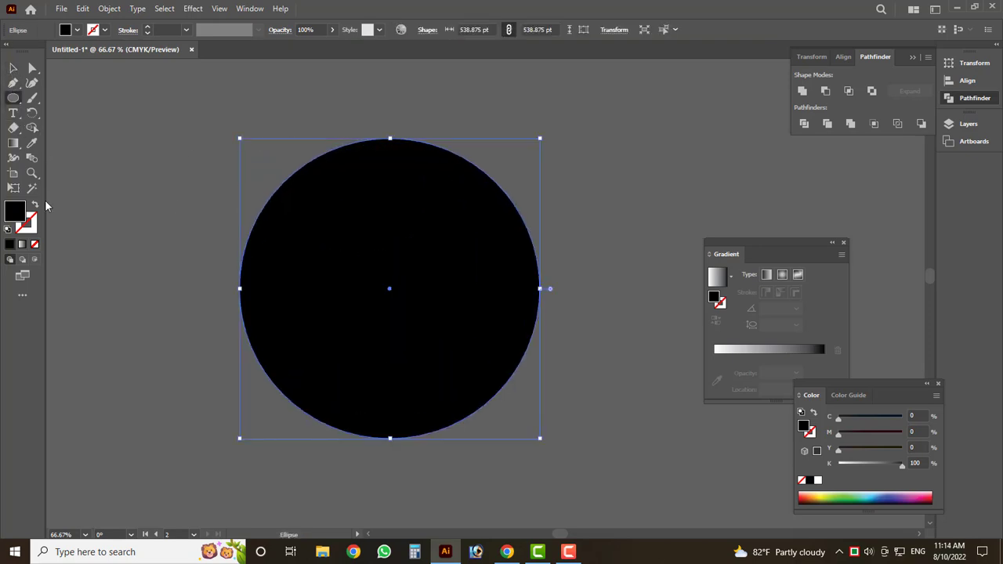
click(36, 207)
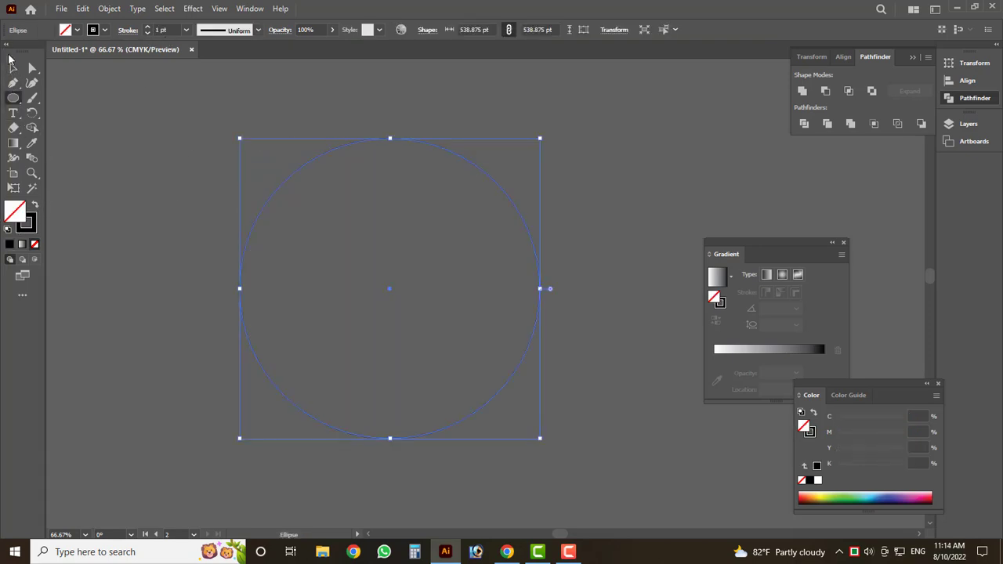
click(12, 115)
click(55, 112)
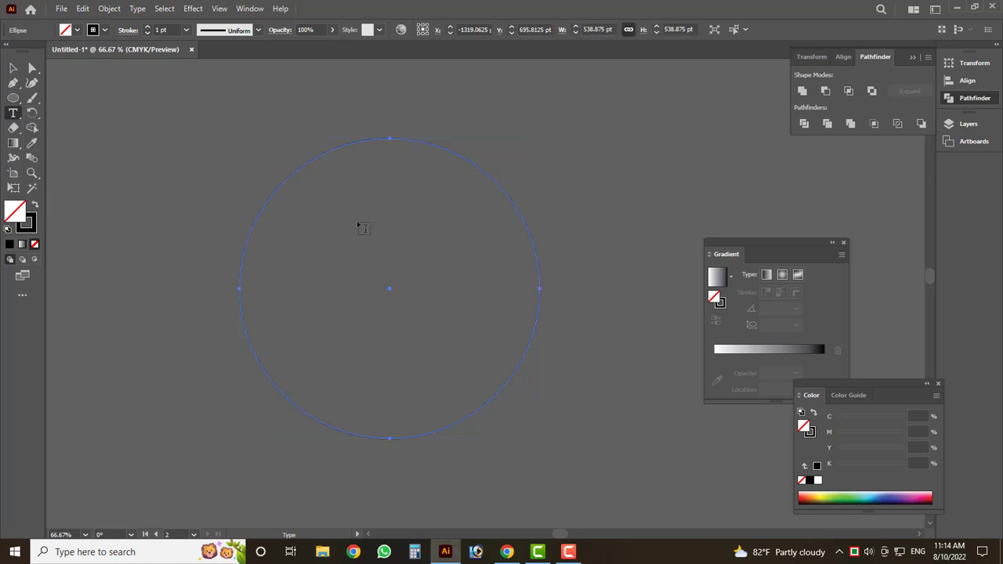
click(282, 174)
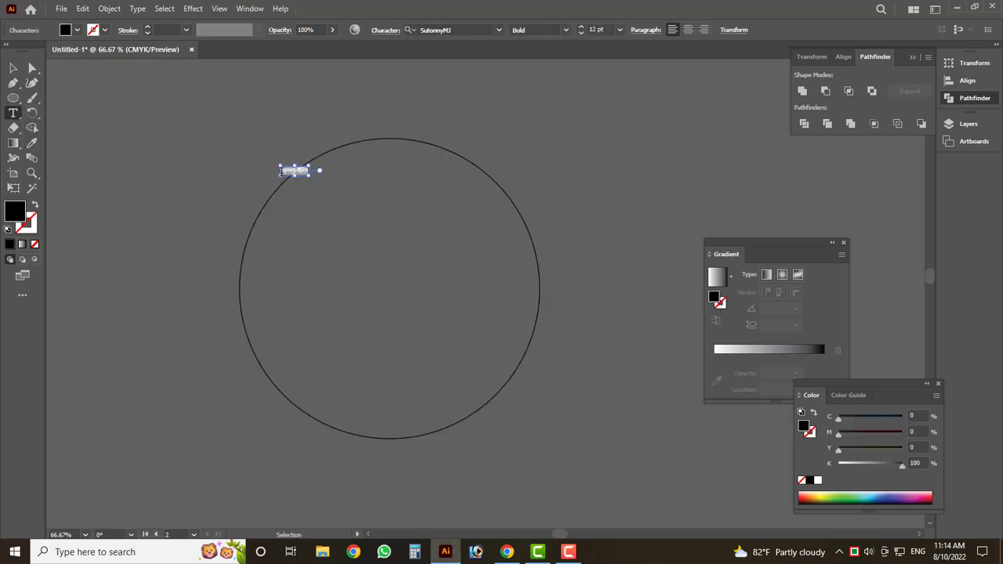
key(ctrl+z)
Step: Wrap placeholder text around the circle with Type on a Path
click(13, 112)
click(79, 128)
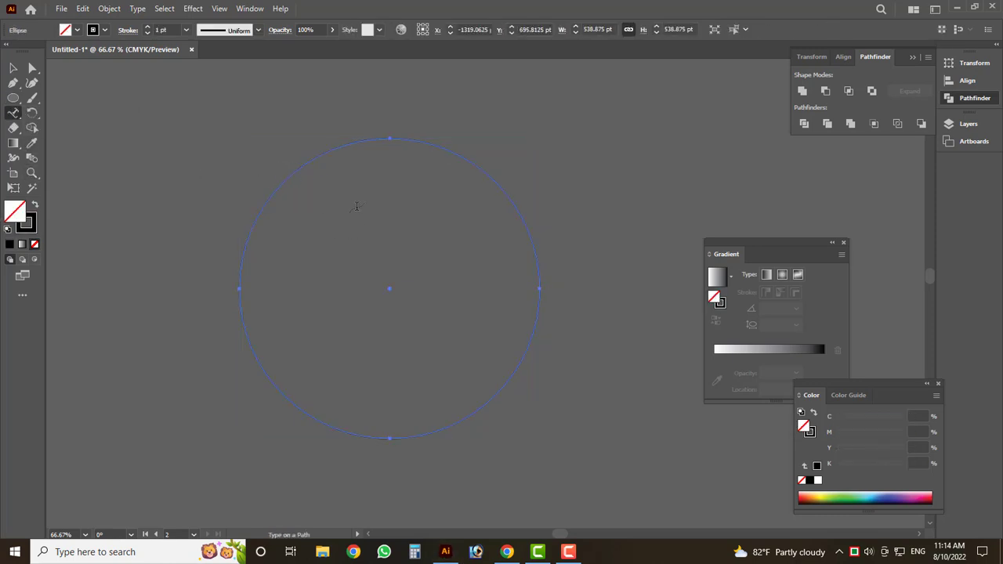
click(279, 184)
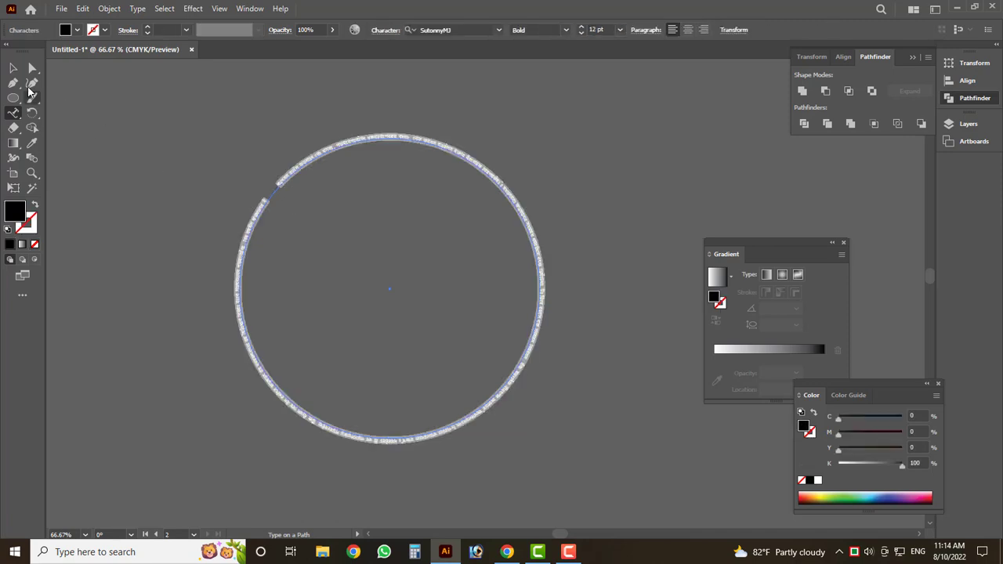
click(13, 68)
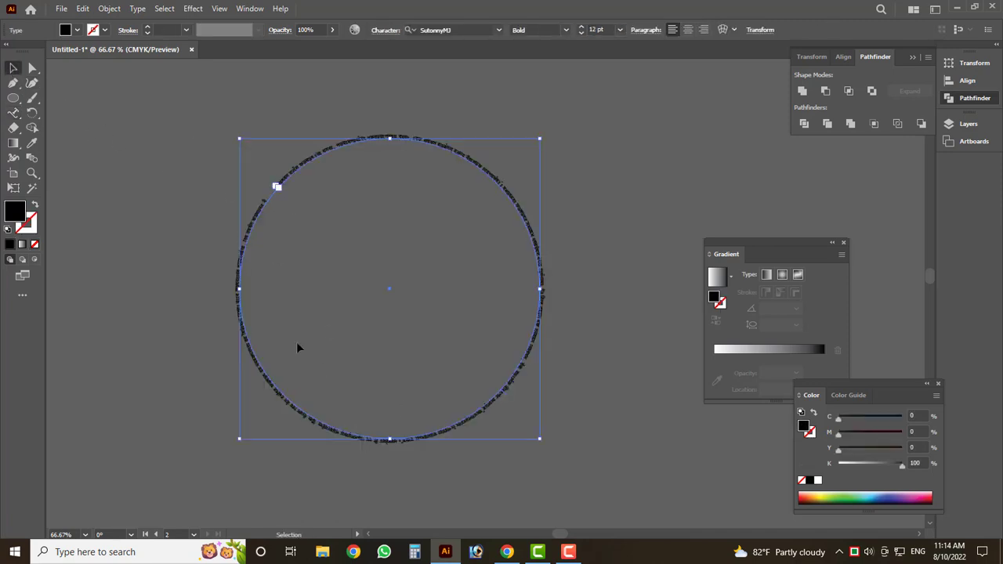
click(296, 348)
Step: Remove the circle text and delete its bottom anchor, leaving a half arc
click(32, 68)
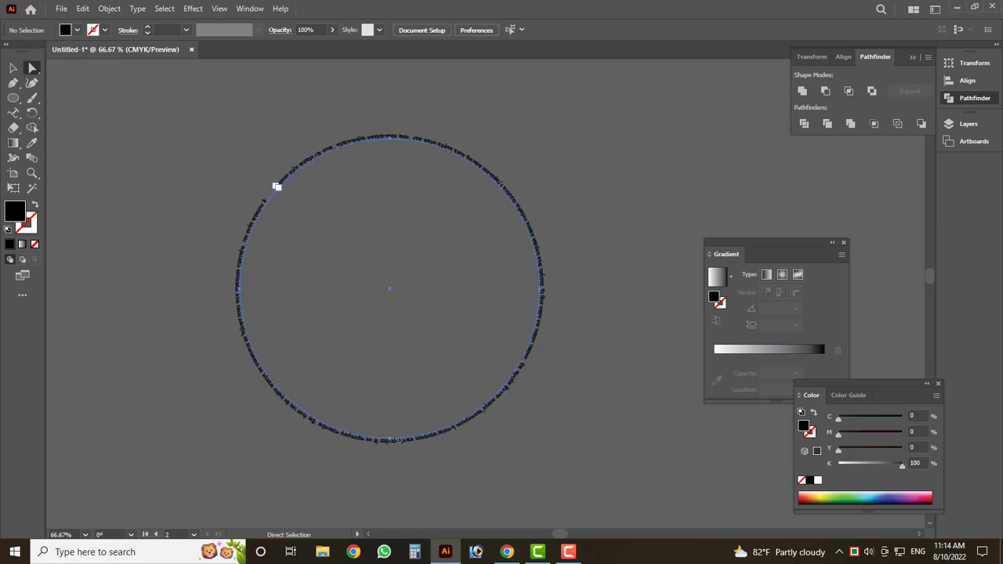
click(393, 440)
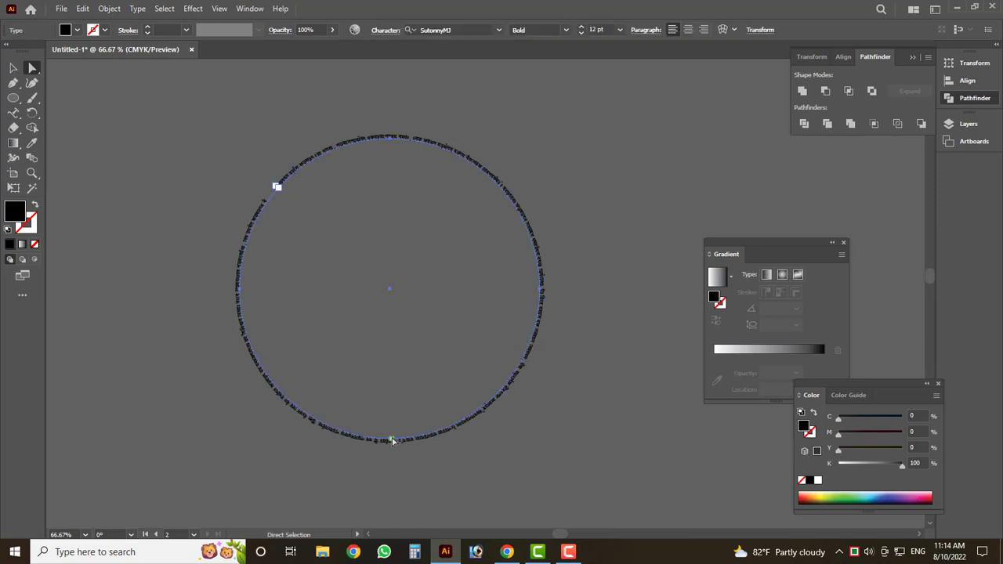
key(Delete)
key(ctrl+z)
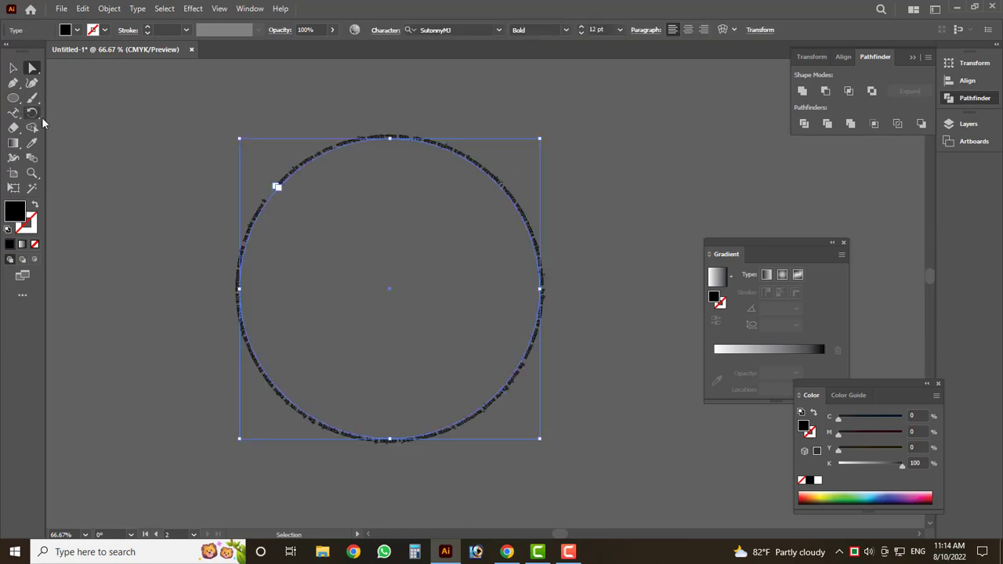
key(ctrl+z)
scroll(396, 457, up, 3)
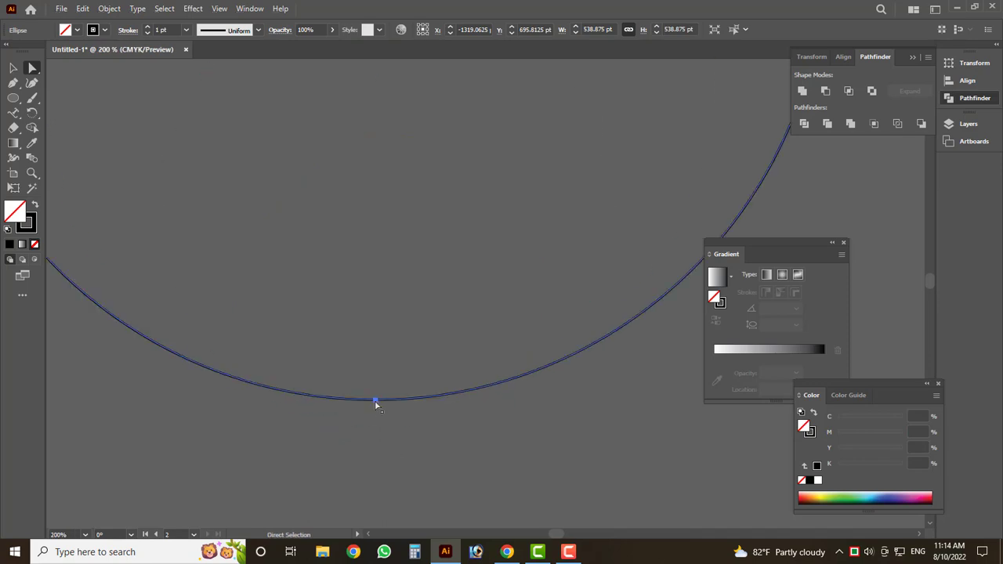
key(Delete)
scroll(377, 430, down, 6)
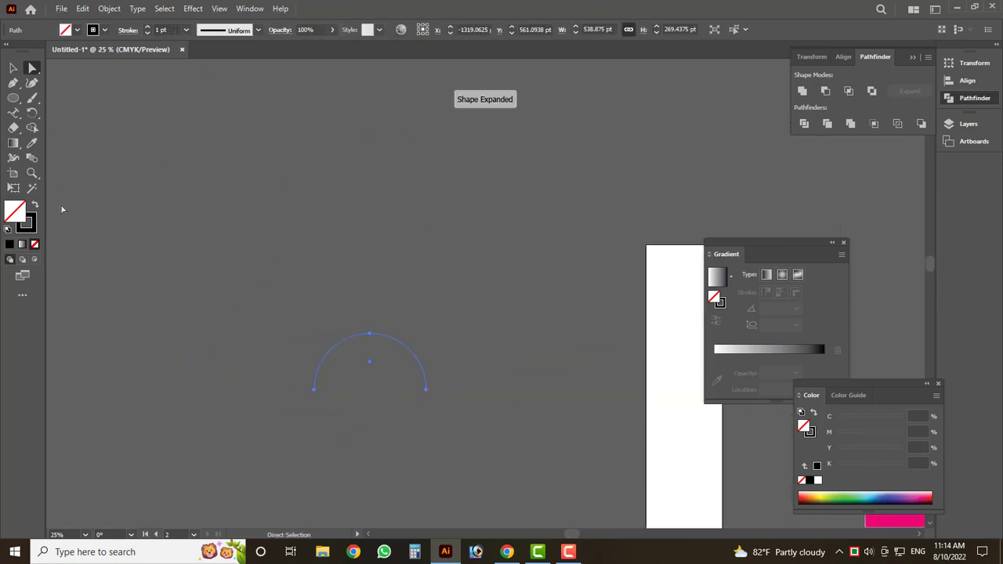
Step: Try text along the half arc, then select and delete the arc
drag(13, 113, 59, 112)
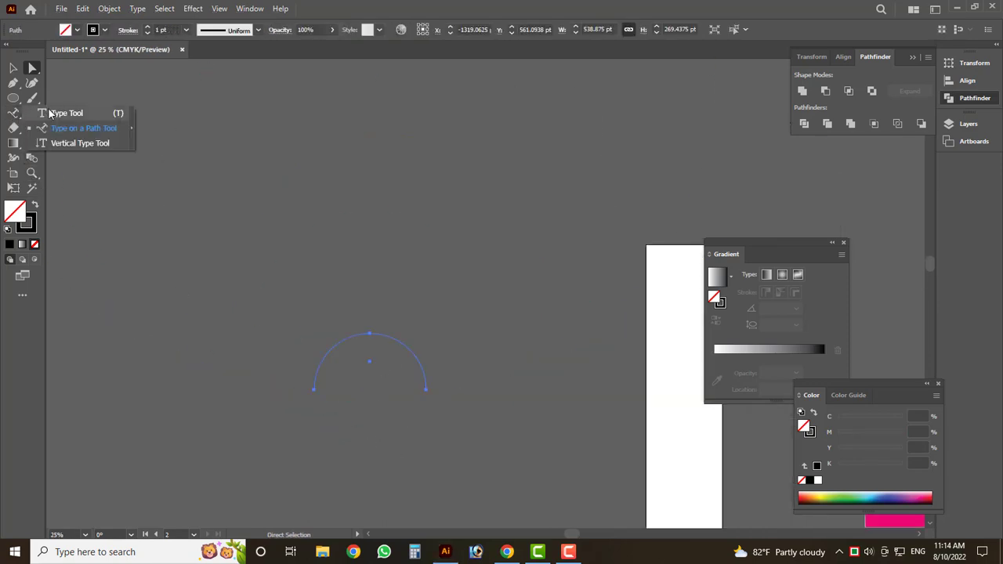
click(322, 359)
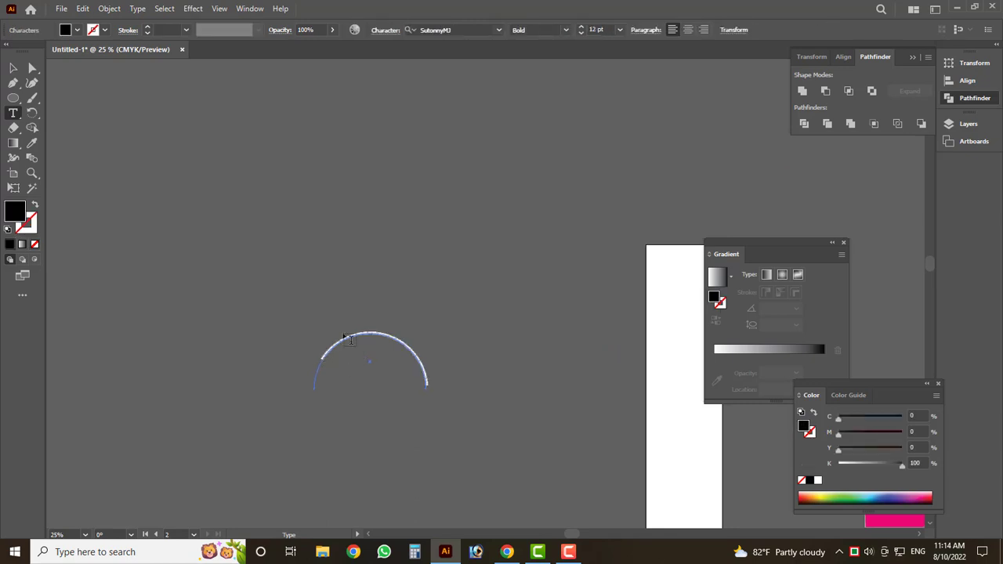
click(13, 69)
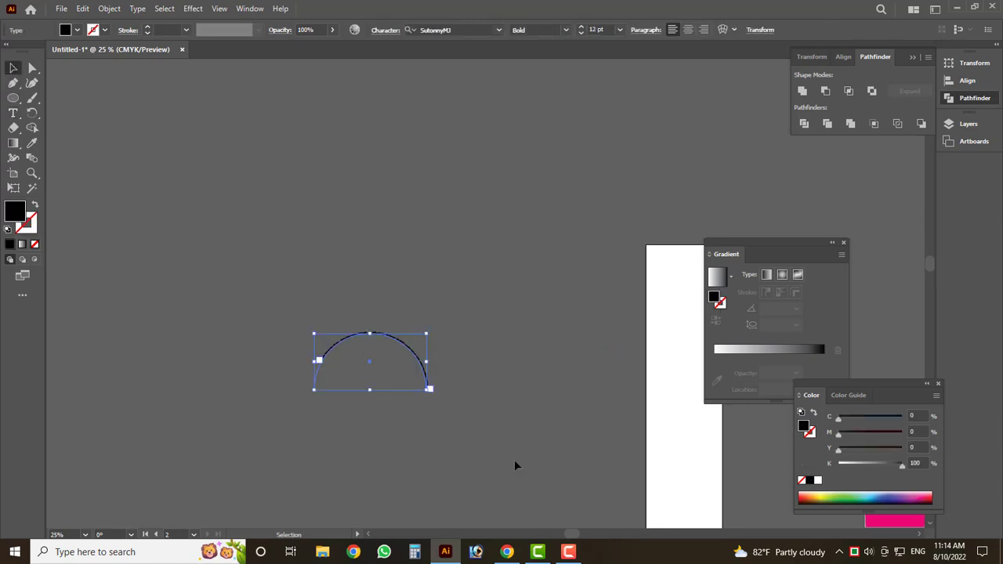
key(Delete)
drag(13, 98, 67, 102)
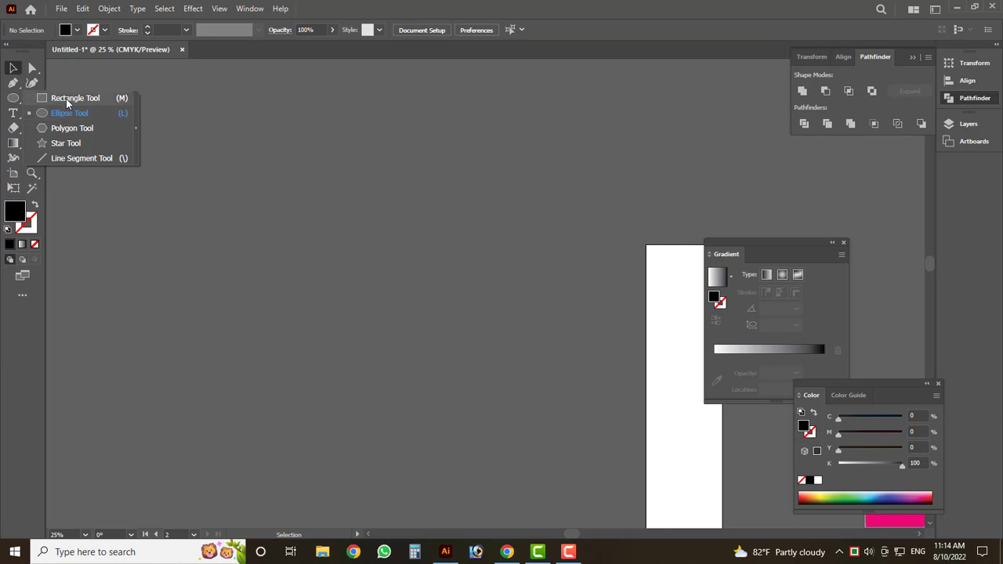
Step: Draw a large hollow rectangle and run 72 pt Bengali text along its edge
drag(182, 148, 618, 447)
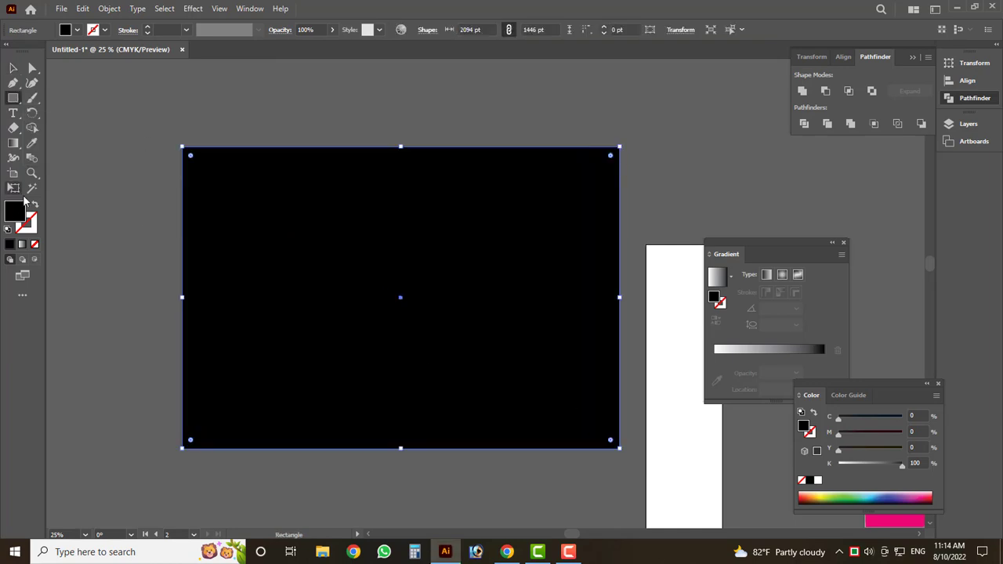
click(35, 204)
drag(14, 113, 44, 125)
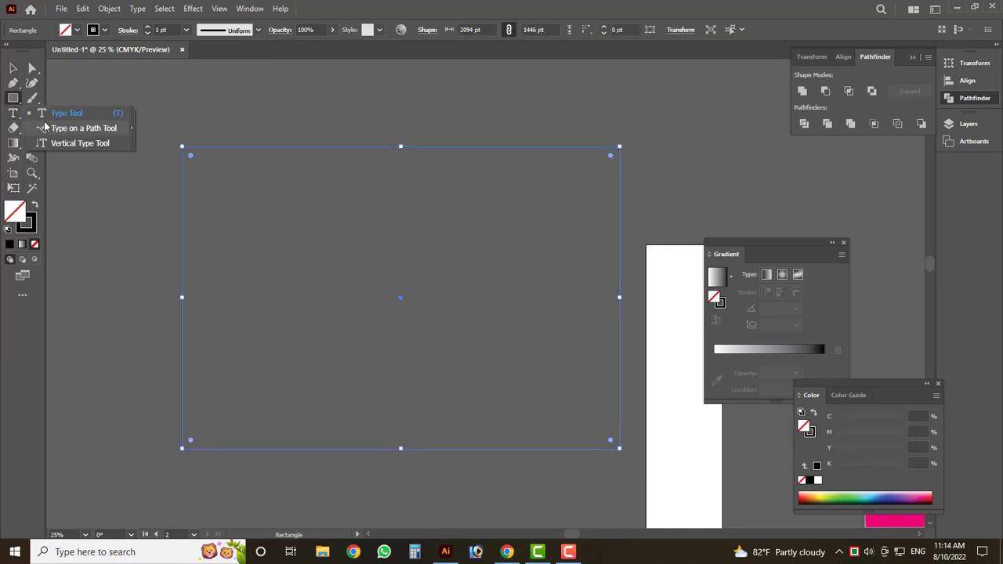
click(45, 127)
click(268, 148)
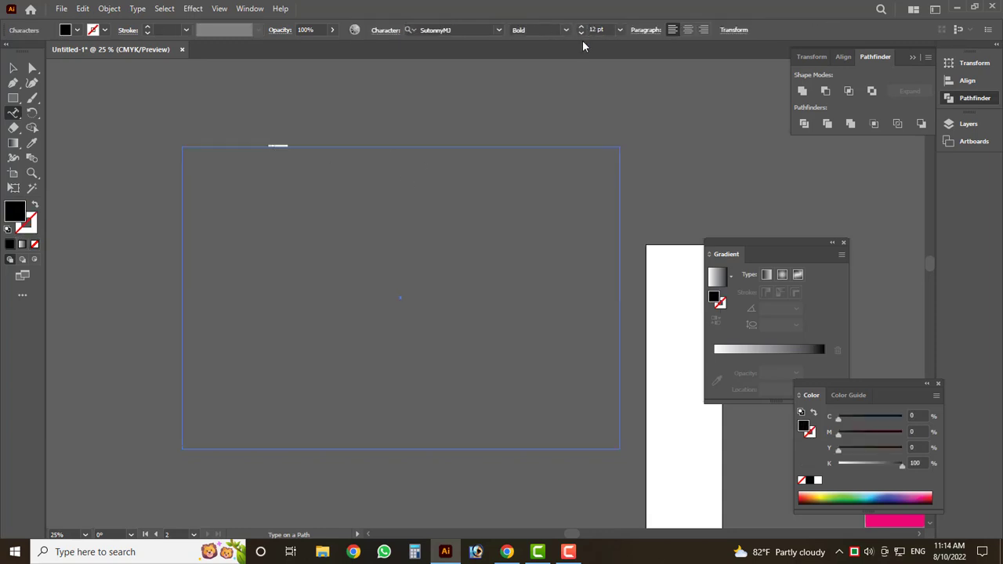
click(620, 30)
click(635, 251)
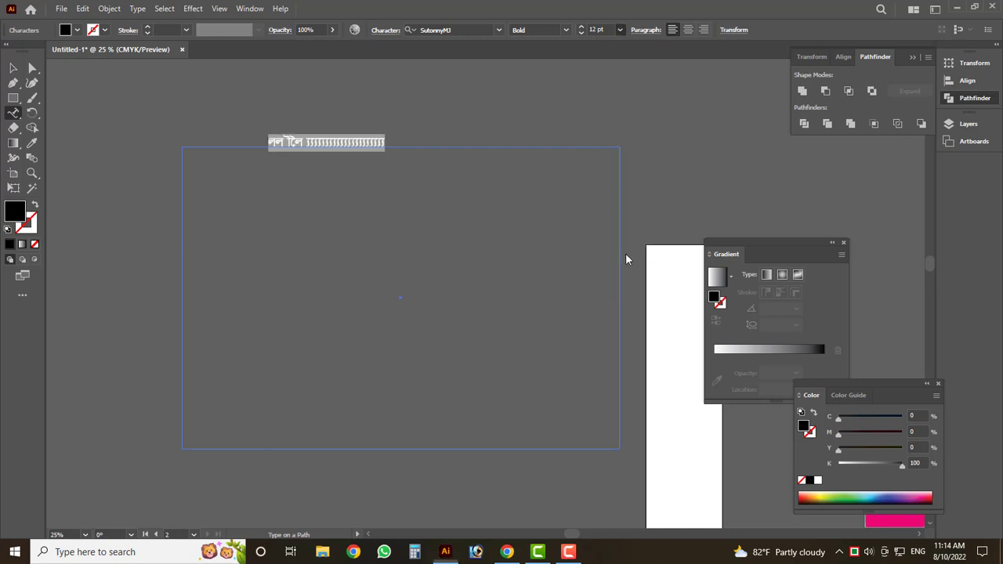
text(আমার )
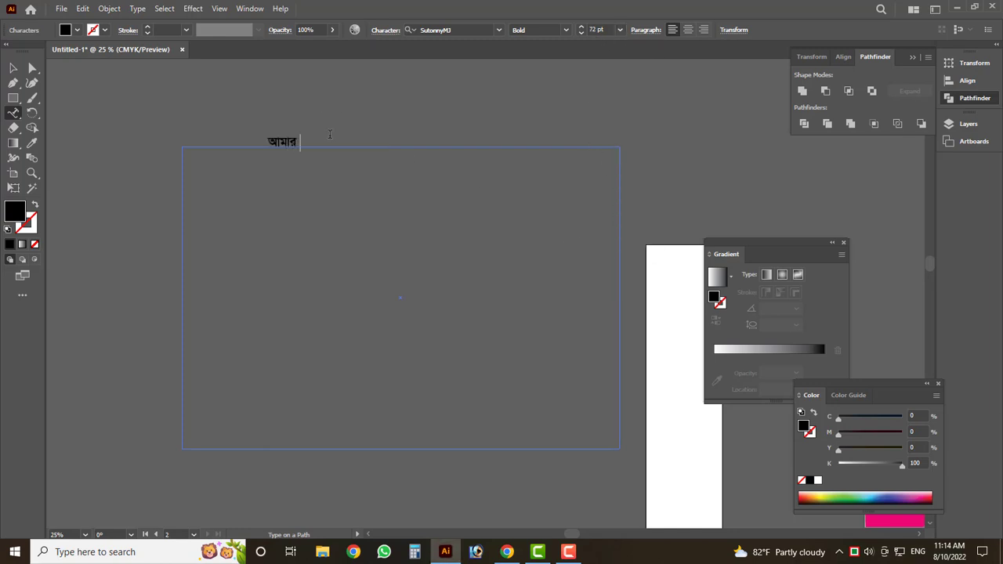
text(সামুব্জি)
text(বাজুবিহদুসদহবু ক্ষতাুকিতু)
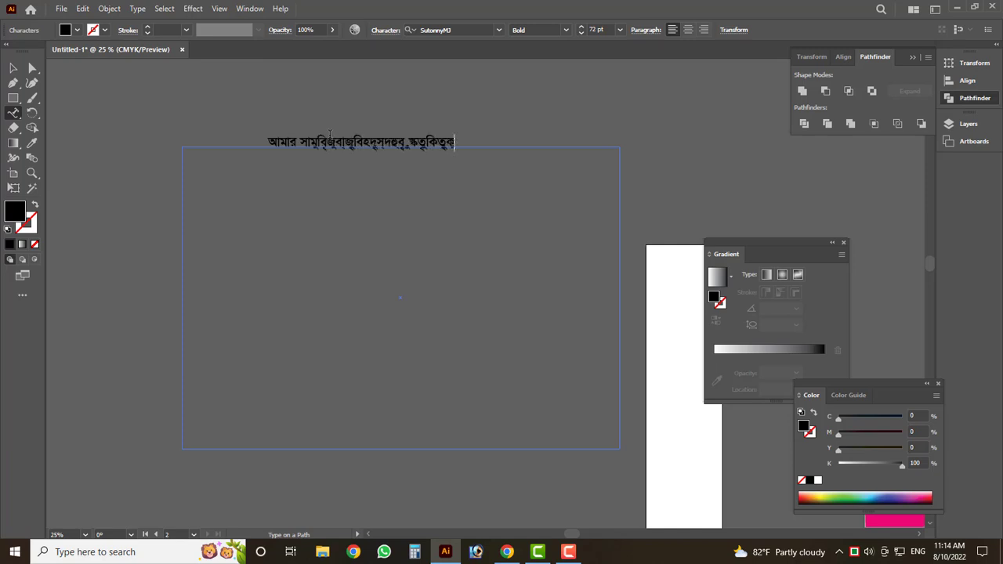
text(কুবকতুসিবড়ক সিনরজুবিনরকতুনকতুনক)
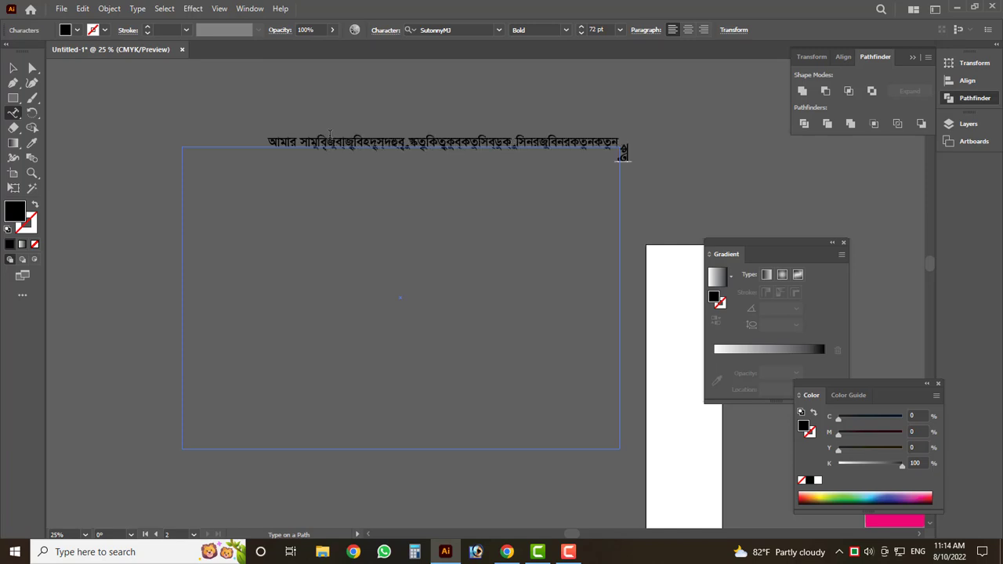
text(তুনকতুনকতুনকতুনকতুনকতুনকতুন)
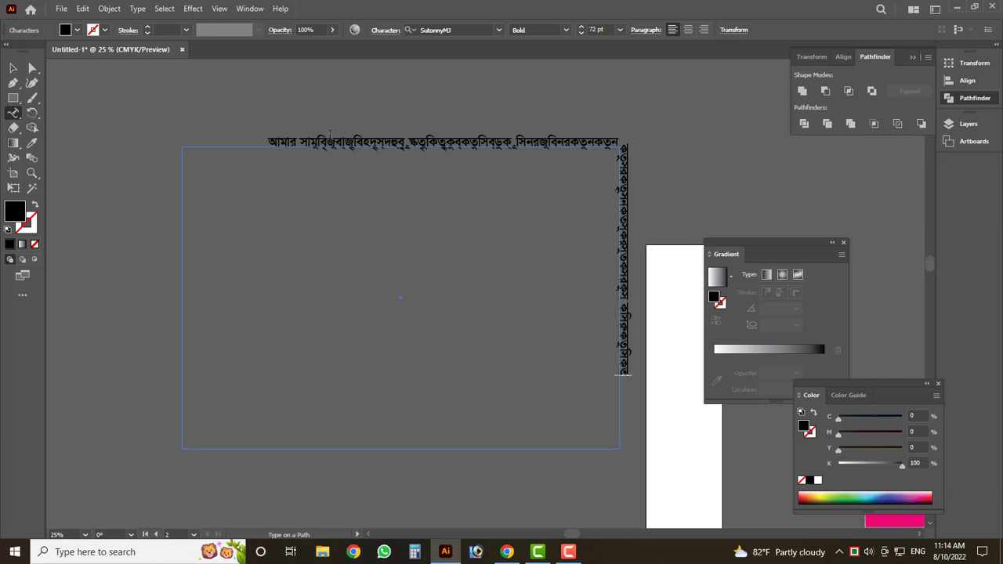
text(কতুনকতুনকতুনকতুনকতুনকনকতুনকতু)
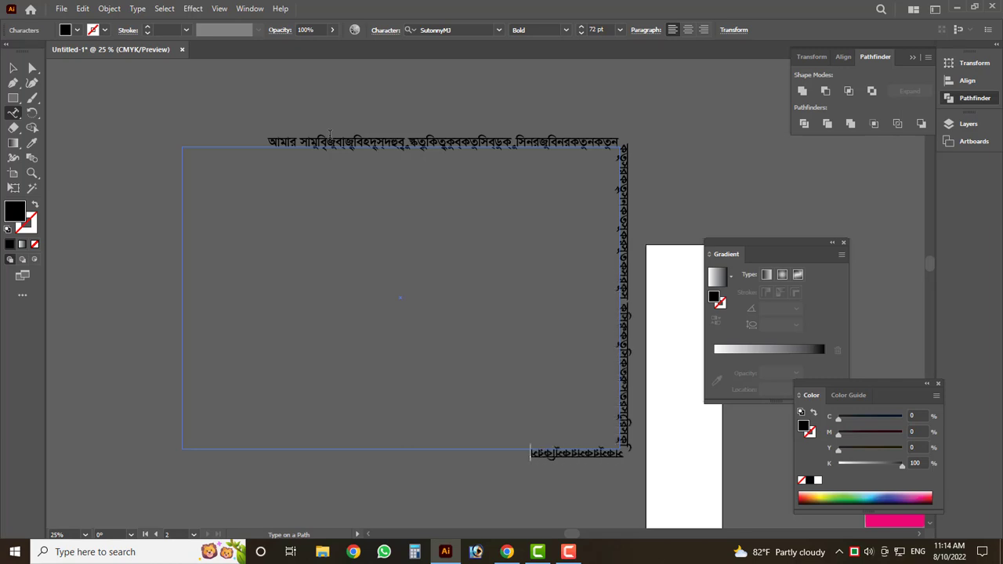
text(নকতুনকতুনকতুনকতুনকতুনকতুনক)
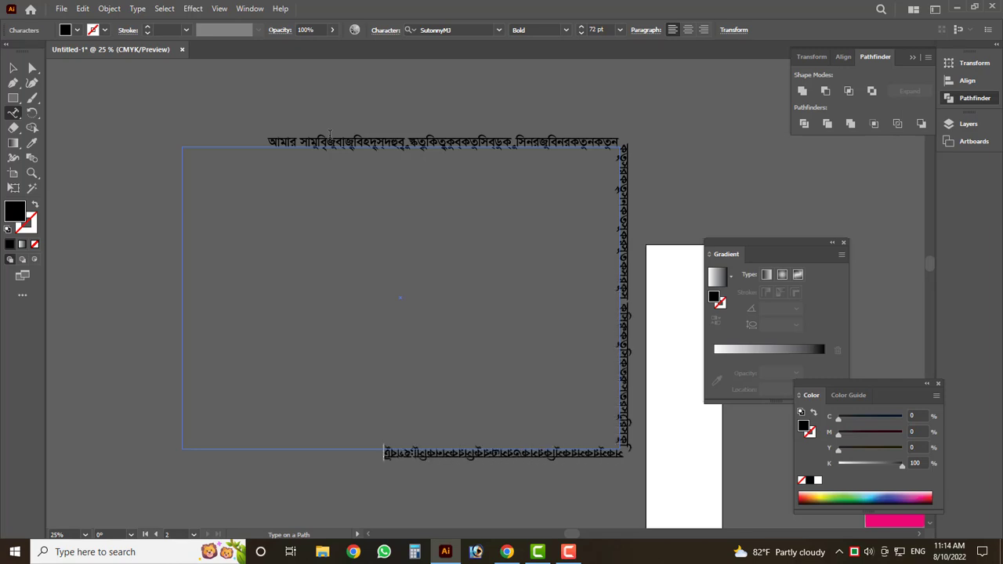
text(তুনকতুনকতুনকতুনকনকতুনকতুনক)
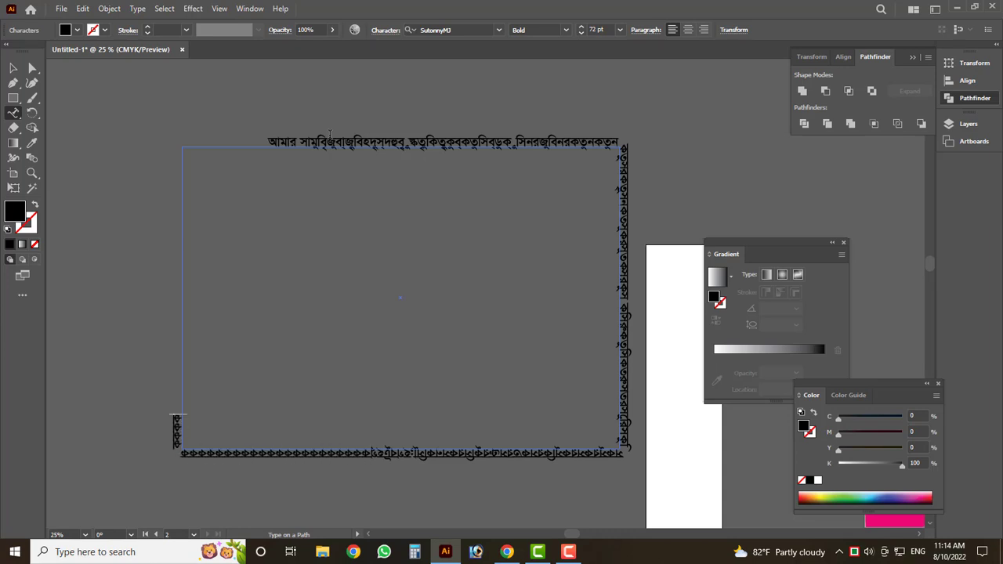
text(তুনকতুনকতুনকতুনকতুনকতুন)
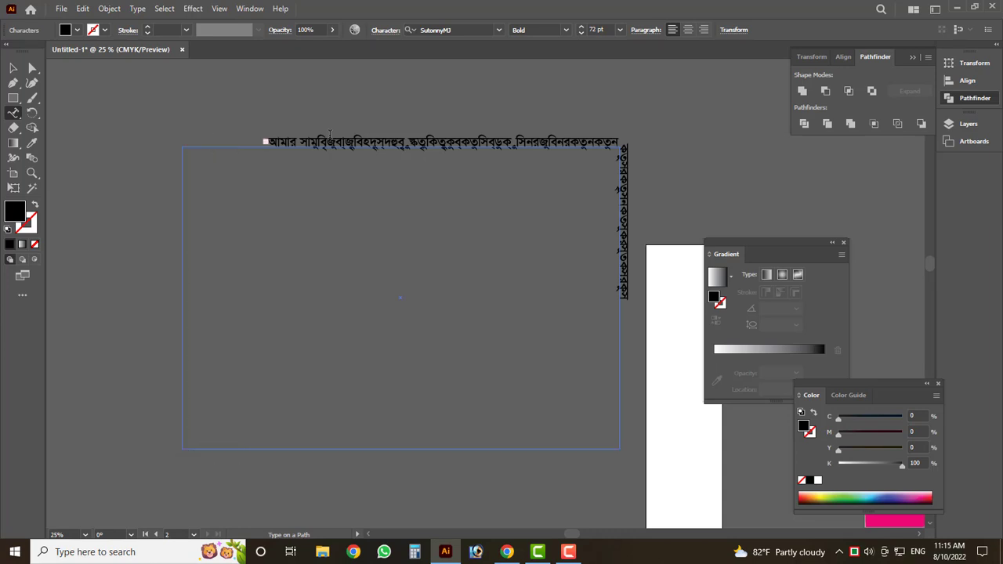
Step: Clear all the text from the rectangle path and deselect it
key(ctrl+a)
key(BackSpace)
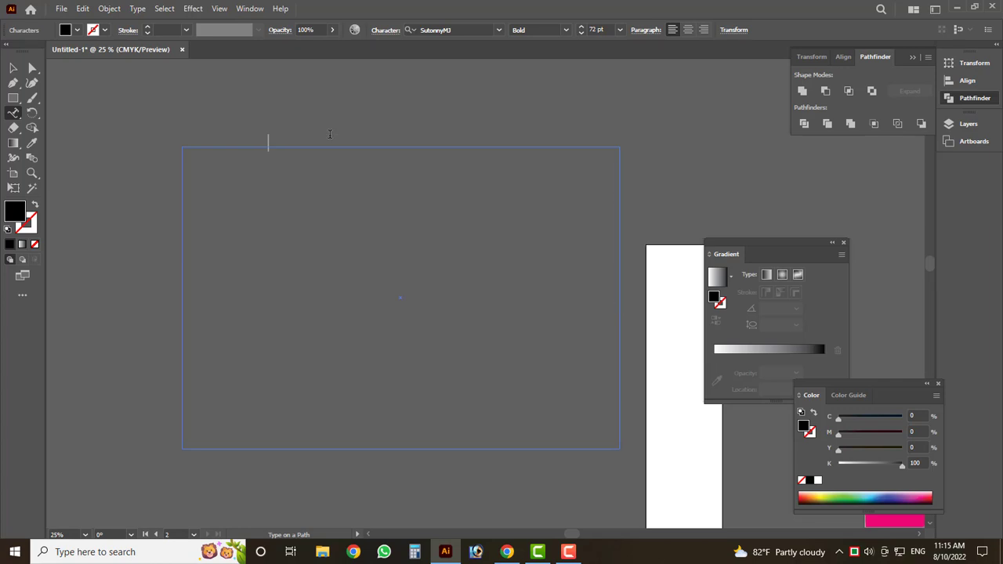
key(Escape)
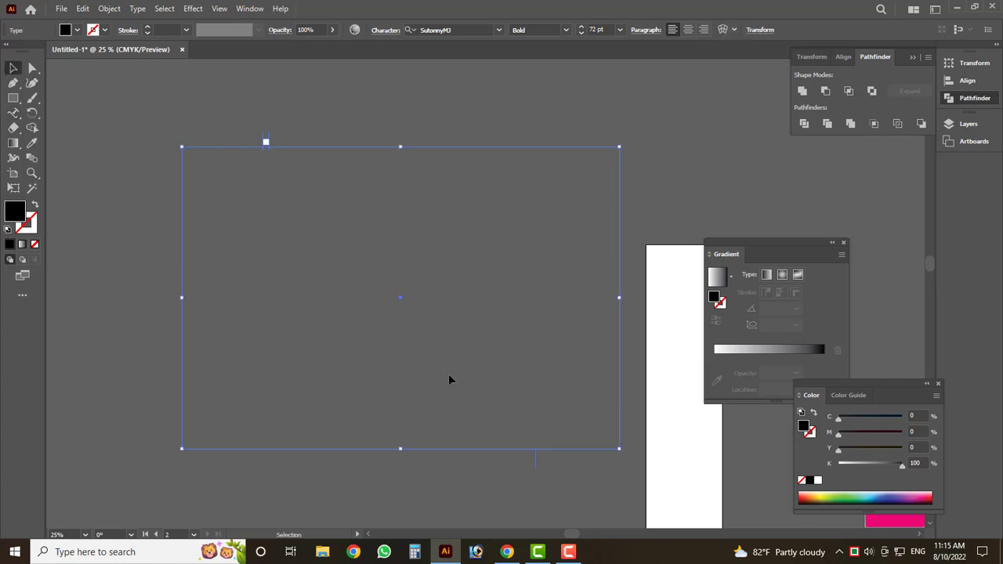
click(109, 212)
click(32, 113)
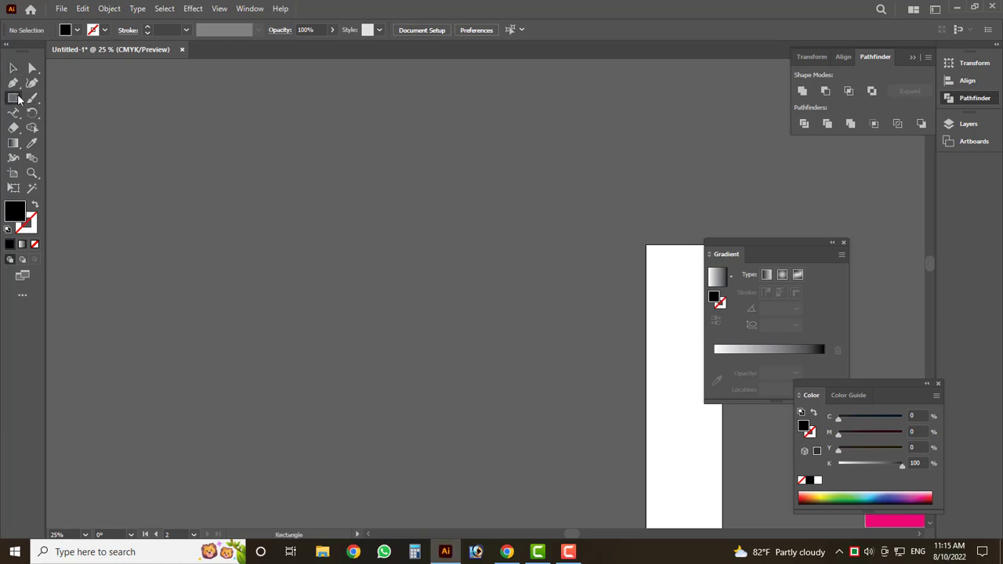
Step: Draw a tall, narrow three-point triangle with the Pen tool
click(12, 84)
scroll(374, 261, up, 1)
click(339, 155)
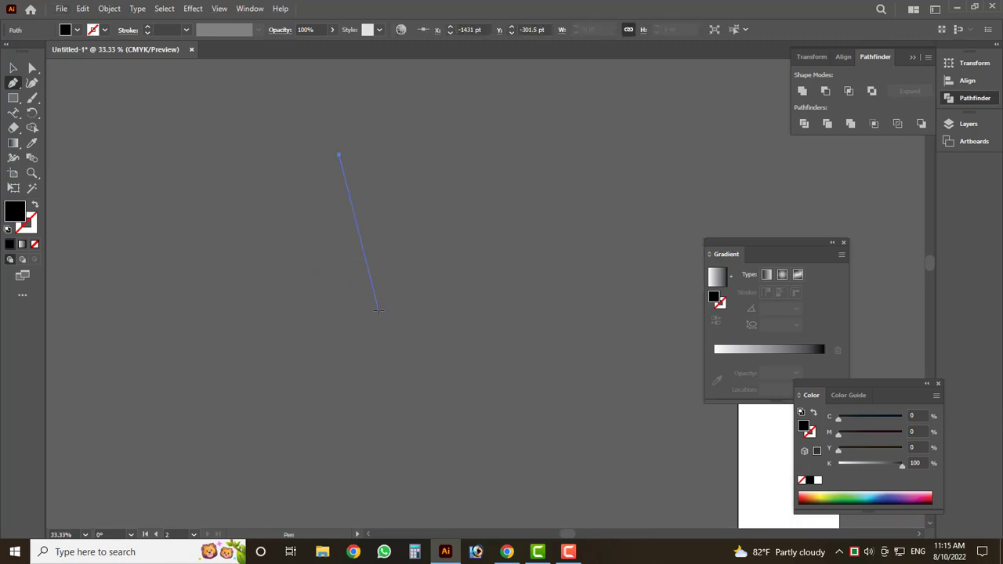
key(Escape)
click(334, 312)
click(366, 169)
click(379, 311)
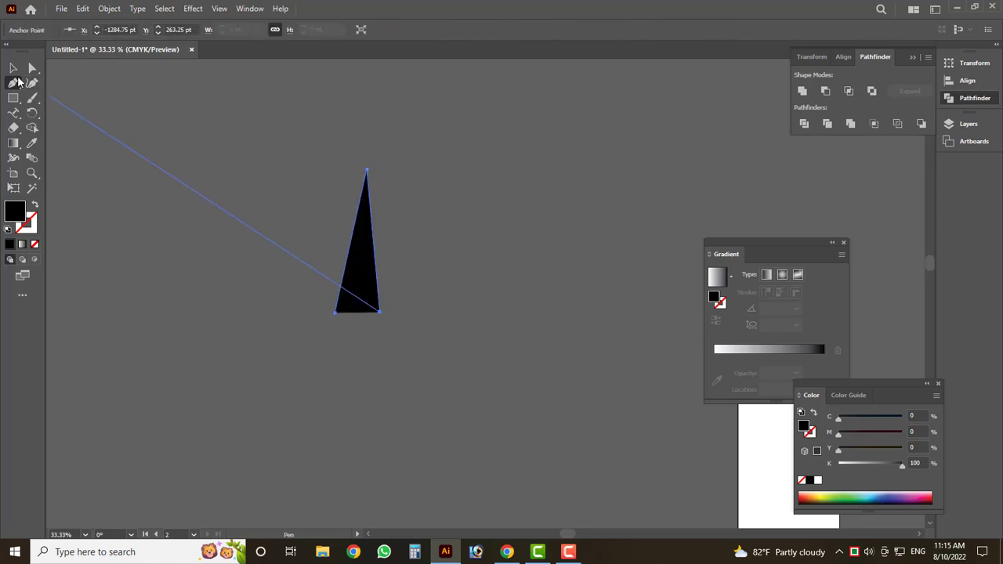
Step: Select the triangle and set its fill to Y 100 yellow
click(13, 68)
drag(901, 463, 839, 463)
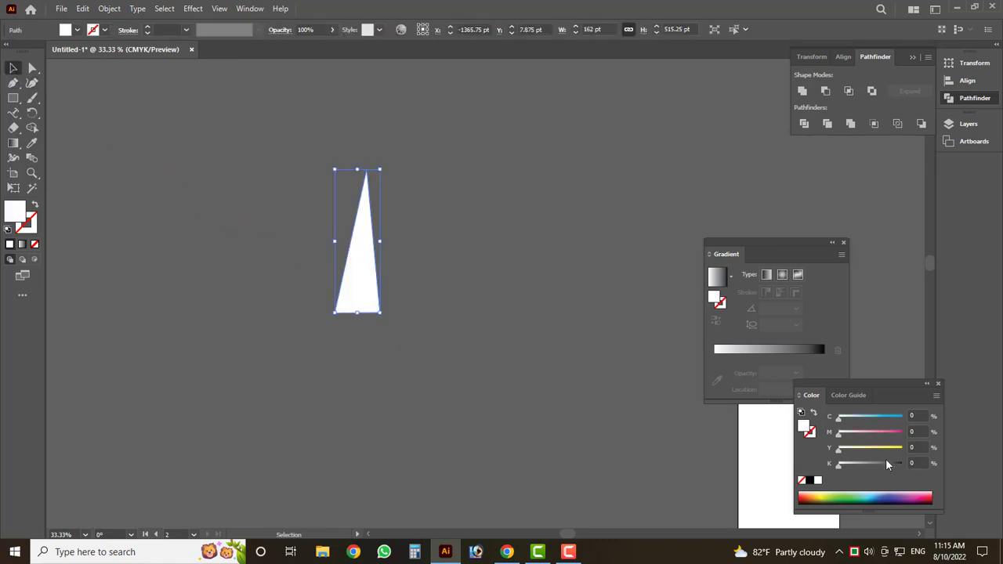
click(900, 448)
click(401, 354)
Step: Set the Rotate tool's pivot at the triangle's base centre and reselect the triangle
scroll(356, 225, up, 1)
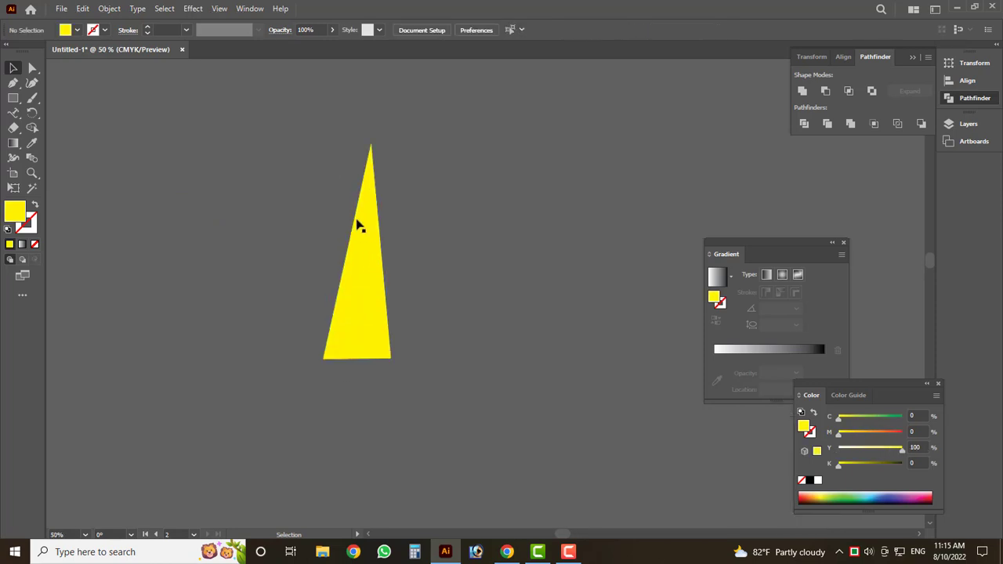
click(33, 116)
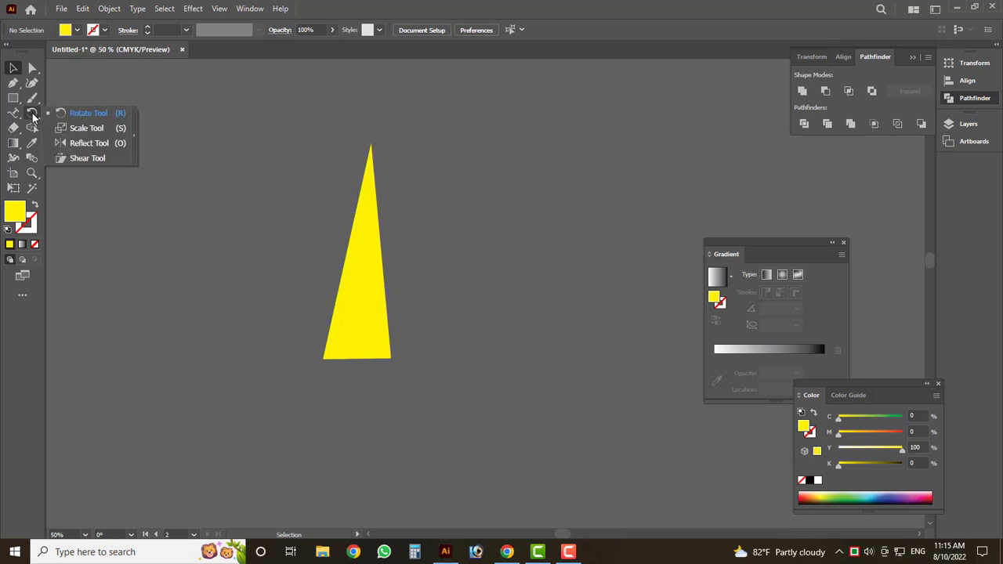
click(81, 115)
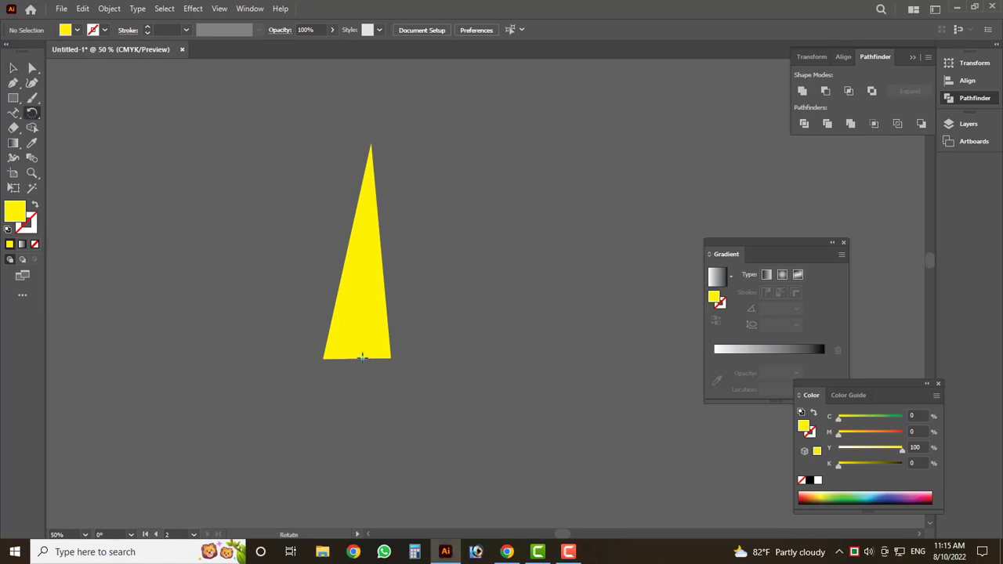
click(360, 358)
key(v)
click(32, 115)
key(v)
click(364, 314)
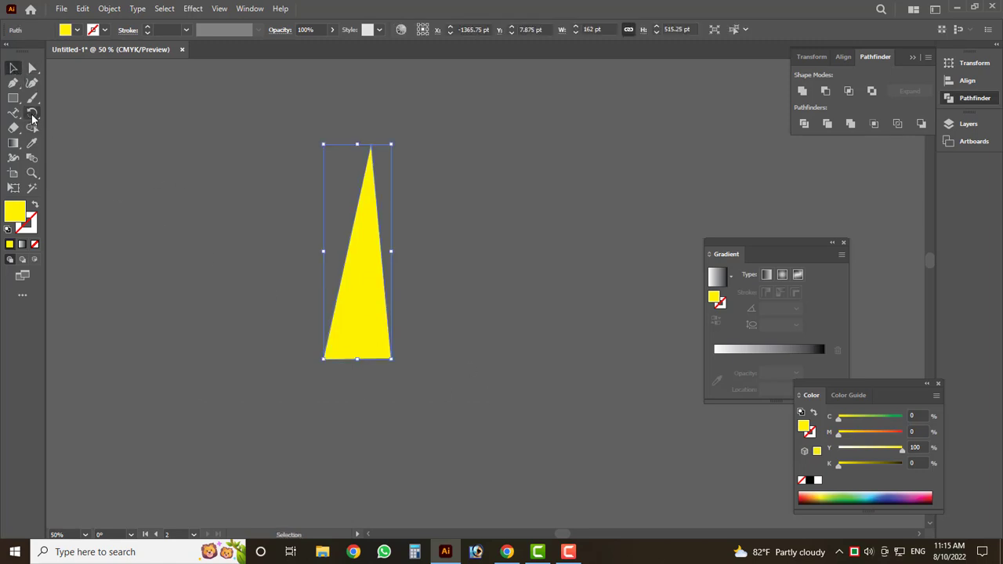
click(32, 115)
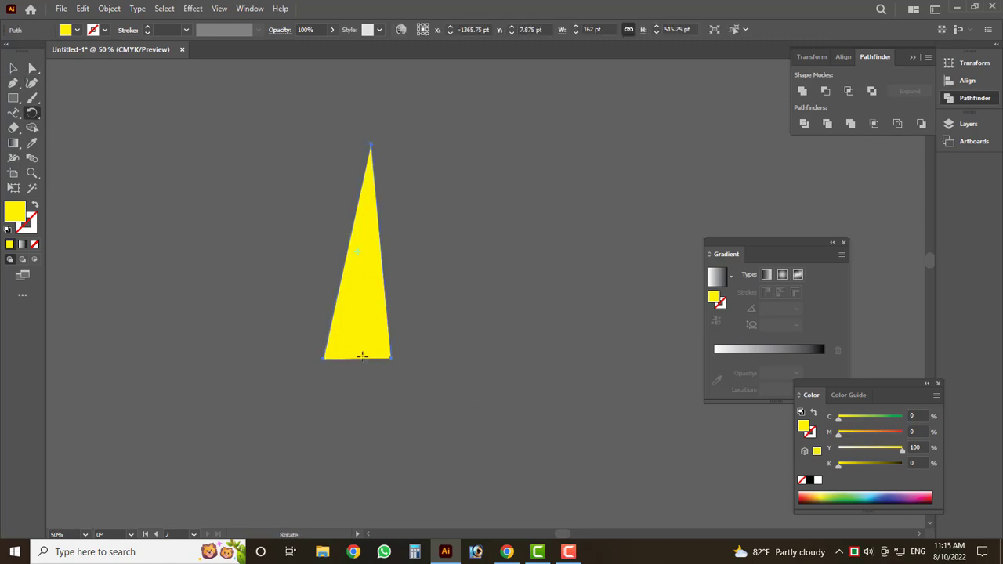
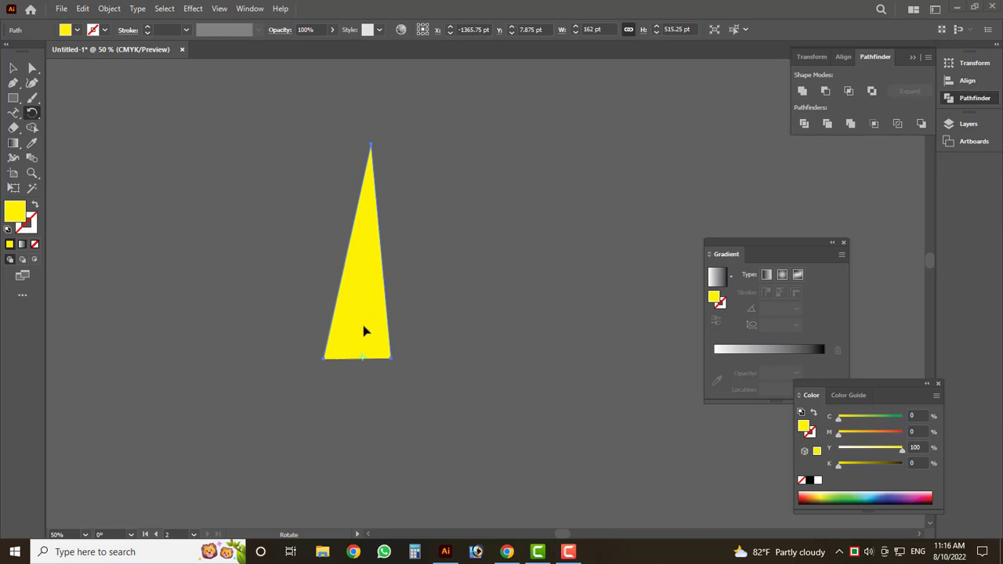
Step: Rotate the old yellow triangle back toward upright, then delete it
drag(361, 317, 353, 374)
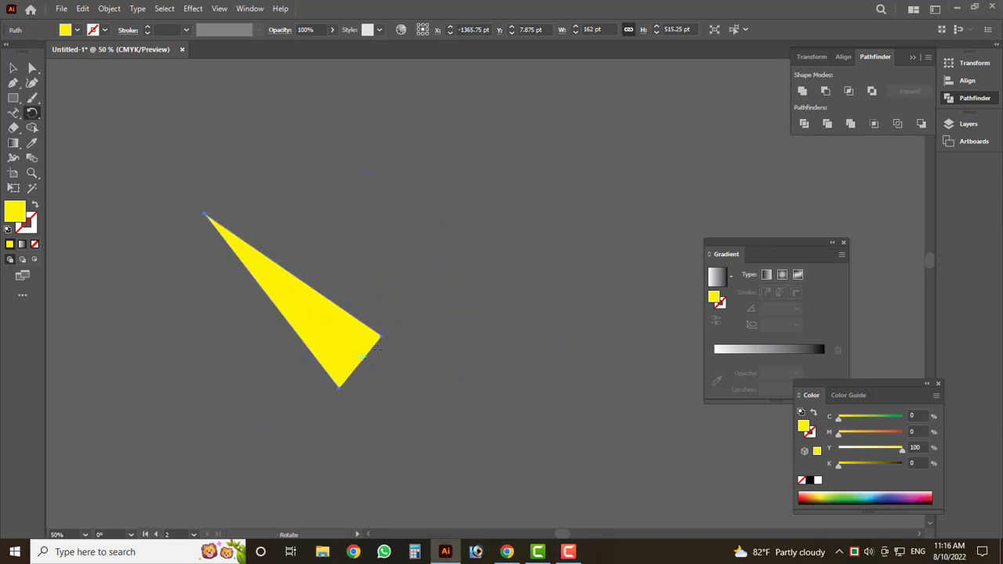
scroll(368, 344, up, 3)
scroll(380, 298, down, 3)
mouse_move(321, 225)
mouse_down()
mouse_move(382, 210)
mouse_move(368, 223)
mouse_up()
key(v)
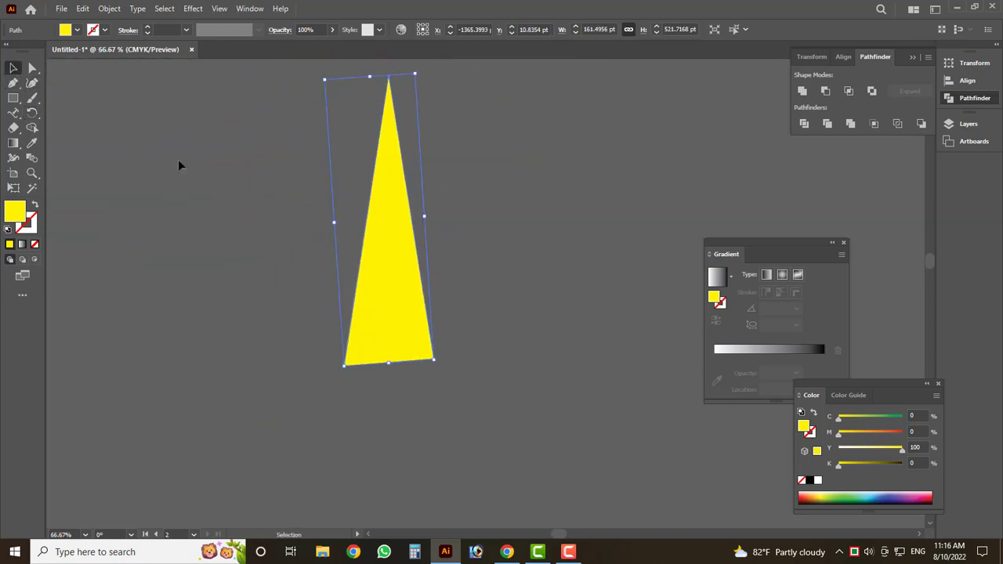
key(Delete)
Step: Draw a new tall, narrow upright triangle with three Pen points and select it
key(p)
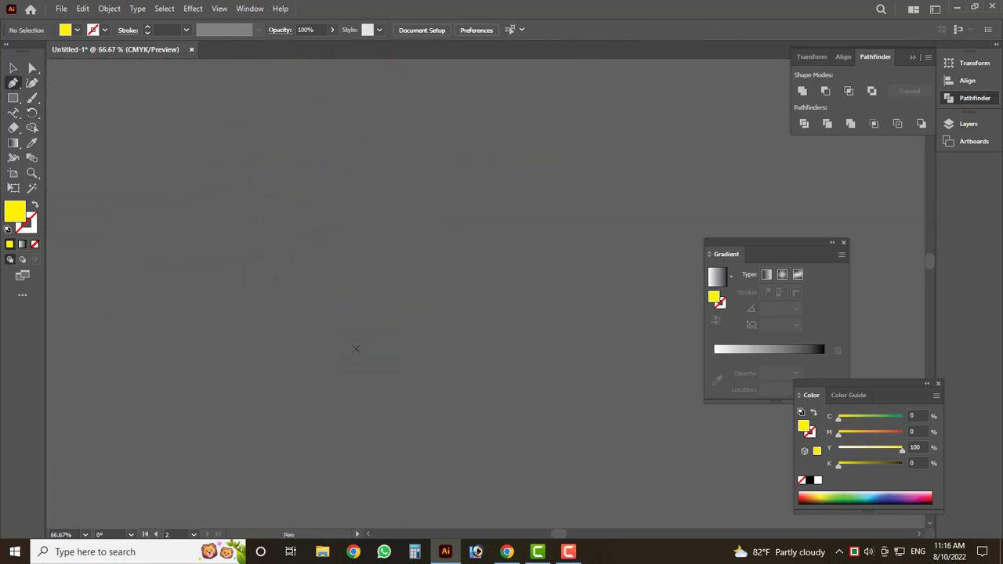
click(350, 348)
click(367, 140)
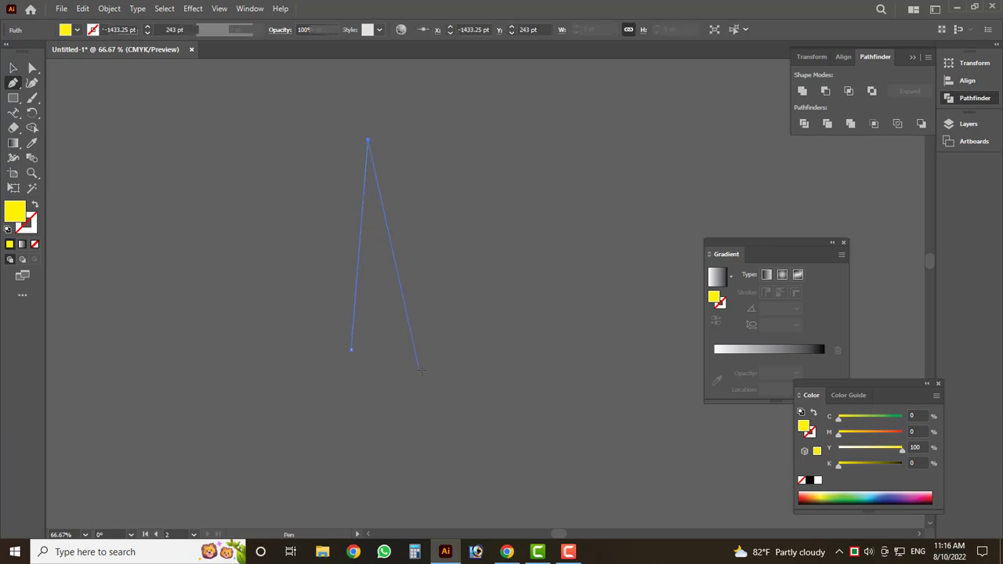
click(408, 349)
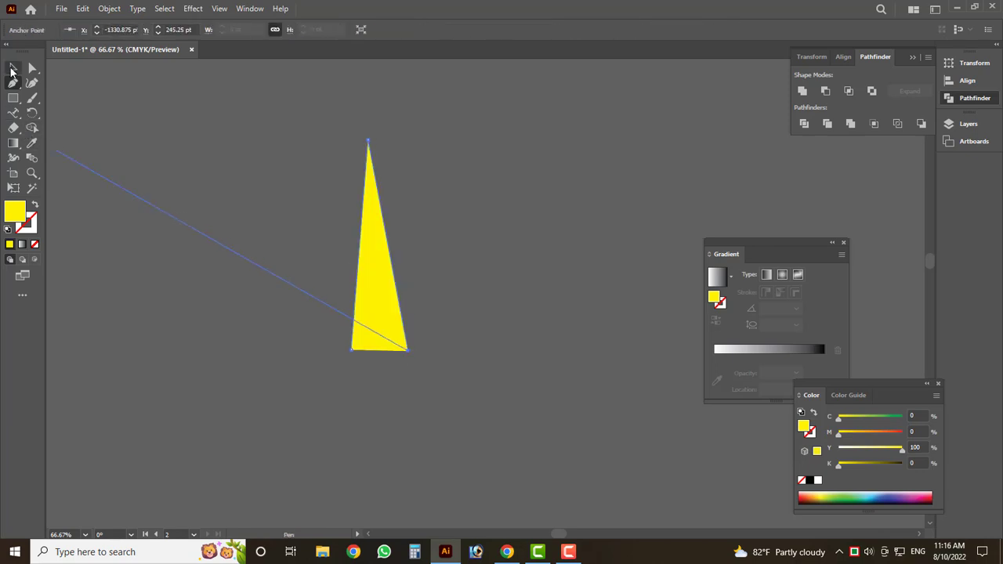
click(13, 69)
click(133, 192)
click(380, 313)
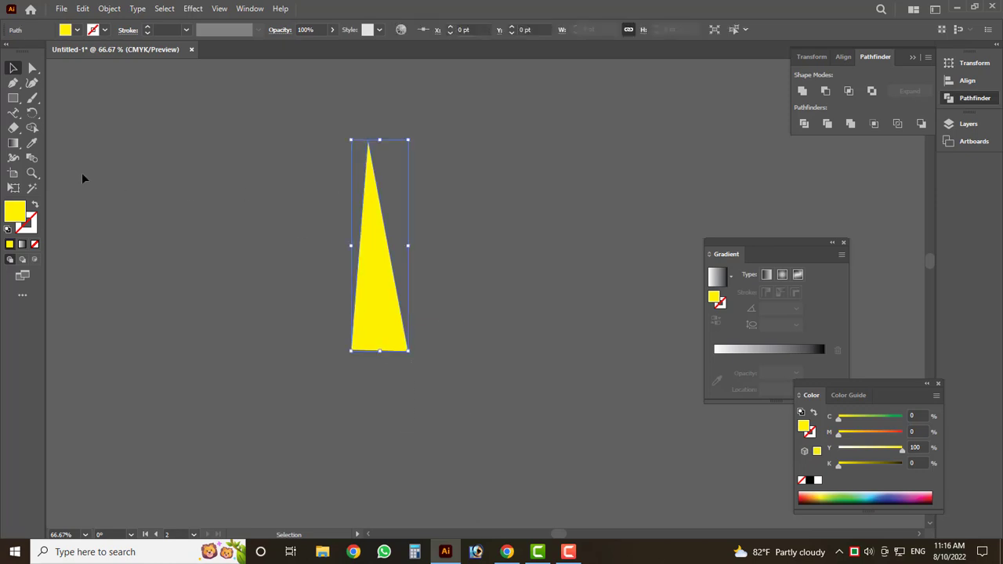
click(32, 112)
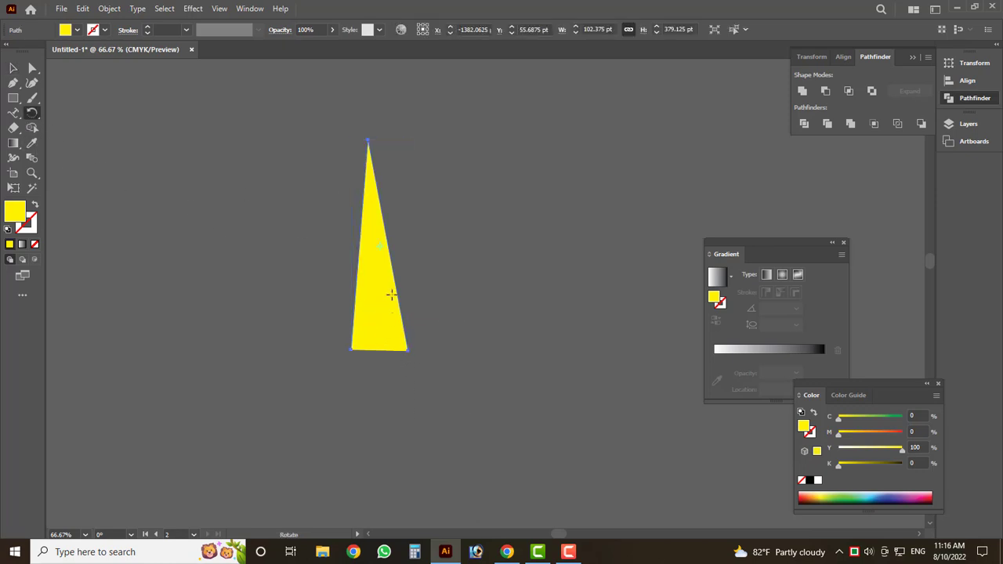
drag(357, 344, 417, 188)
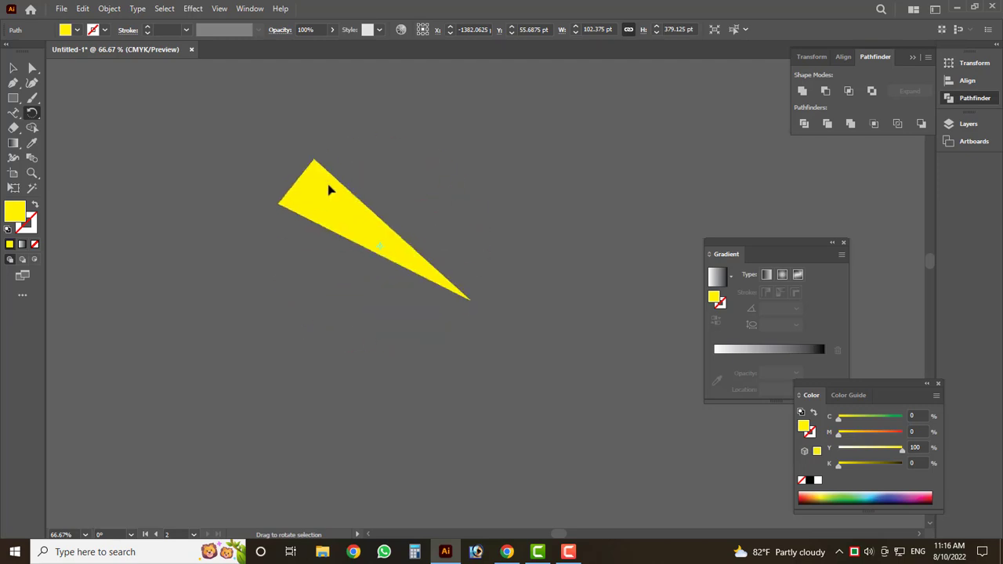
mouse_move(417, 191)
mouse_down()
mouse_move(368, 291)
mouse_move(378, 247)
mouse_up()
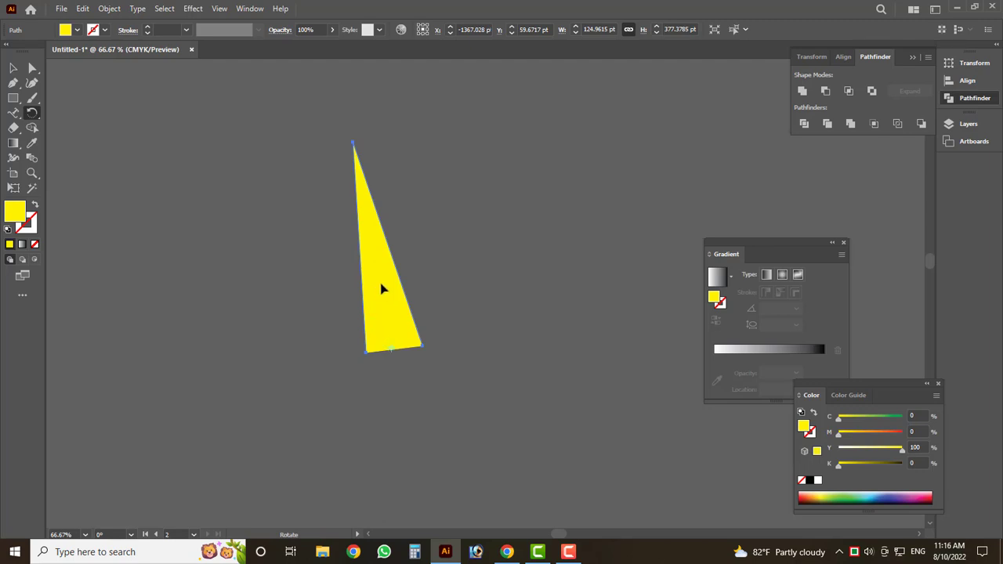
drag(378, 275, 397, 275)
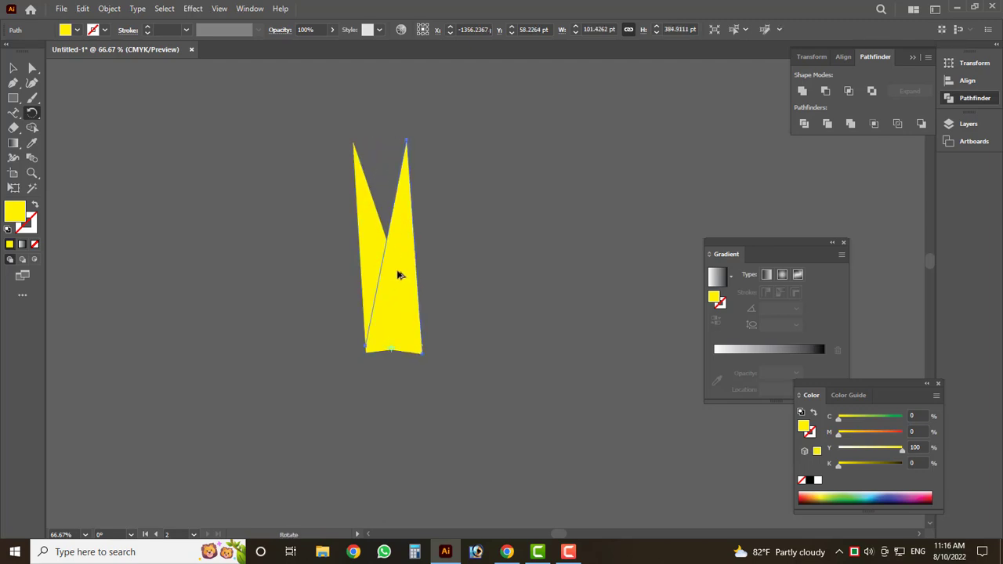
key(ctrl+d)
key(ctrl+d)
key(ctrl+d)
key(ctrl+d)
key(ctrl+d)
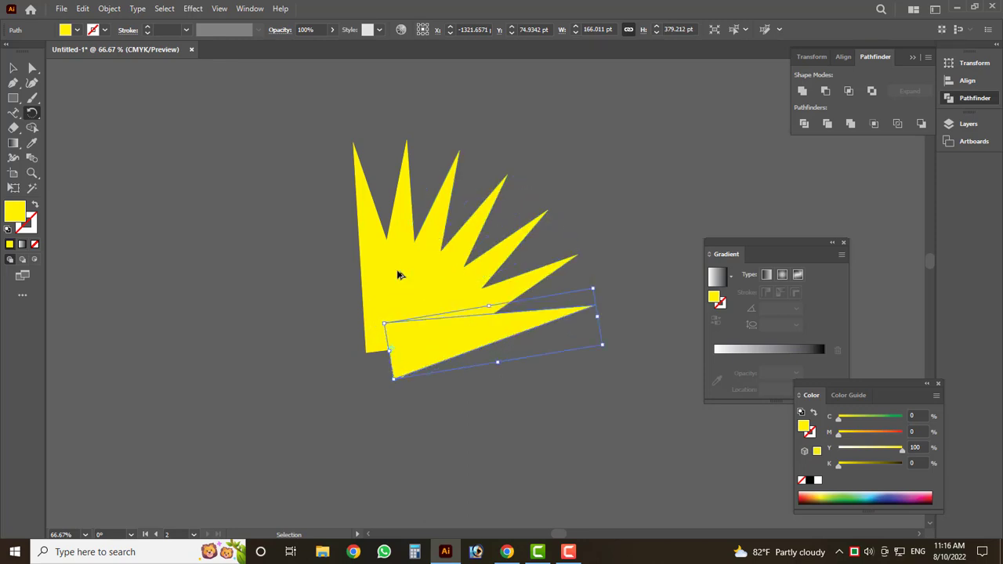
key(ctrl+d)
key(ctrl+d)
key(ctrl+d)
key(ctrl+d)
key(ctrl+d)
key(ctrl+d)
key(ctrl+d)
key(ctrl+d)
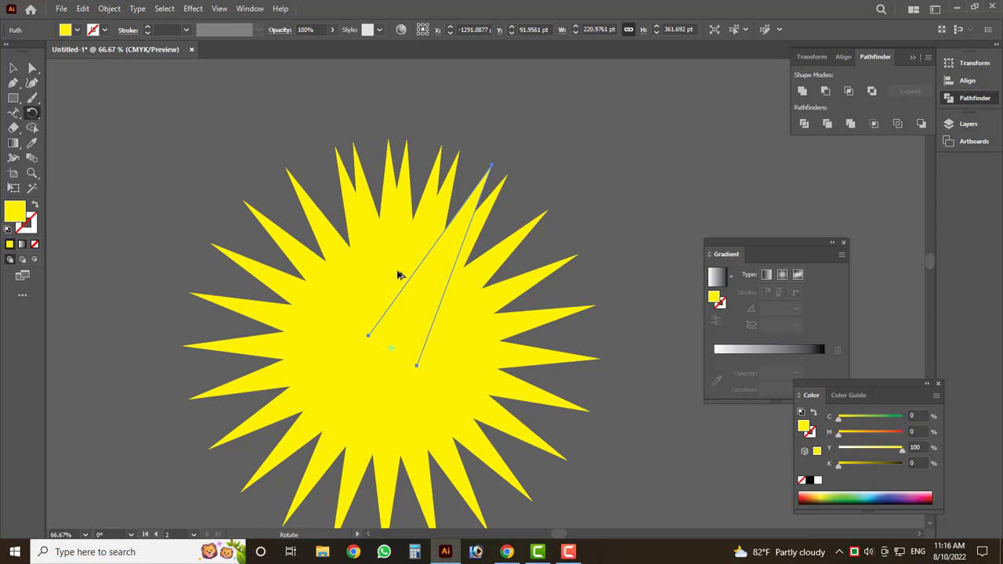
drag(398, 275, 427, 357)
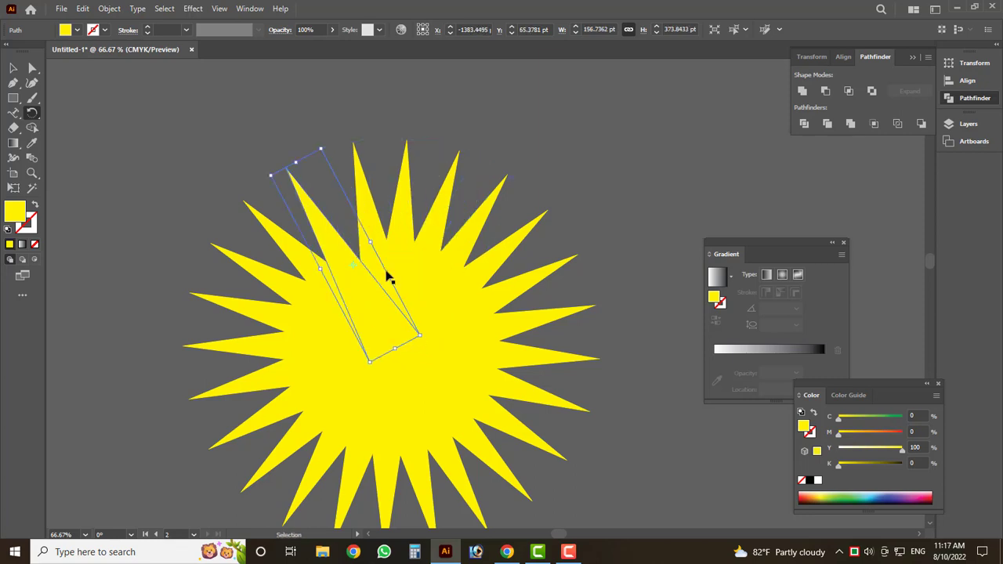
key(ctrl+z)
key(ctrl+z)
key(ctrl+z)
key(ctrl+z)
key(ctrl+z)
key(ctrl+z)
key(ctrl+z)
key(ctrl+z)
key(ctrl+z)
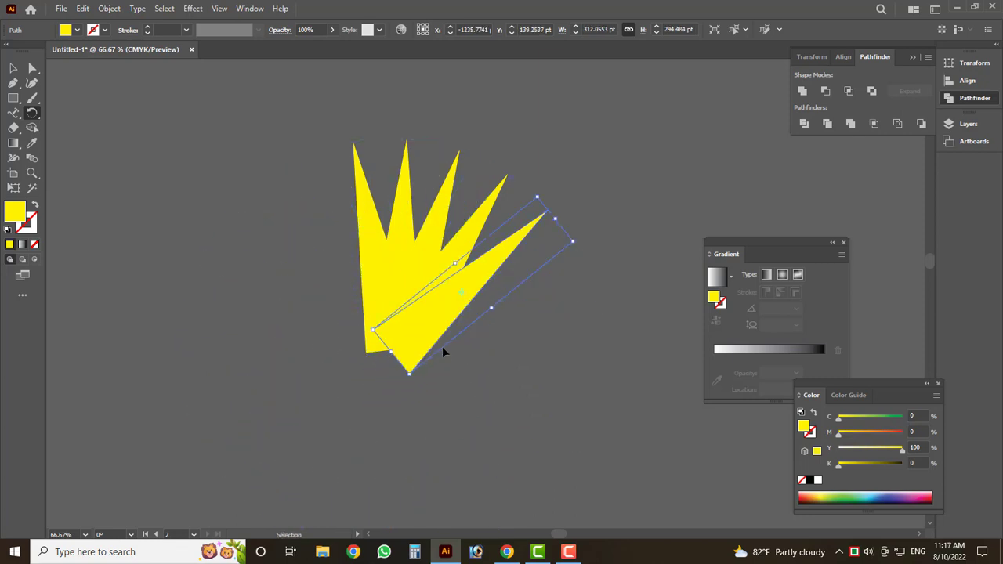
key(ctrl+z)
key(ctrl+z)
key(ctrl+z)
key(ctrl+z)
key(ctrl+z)
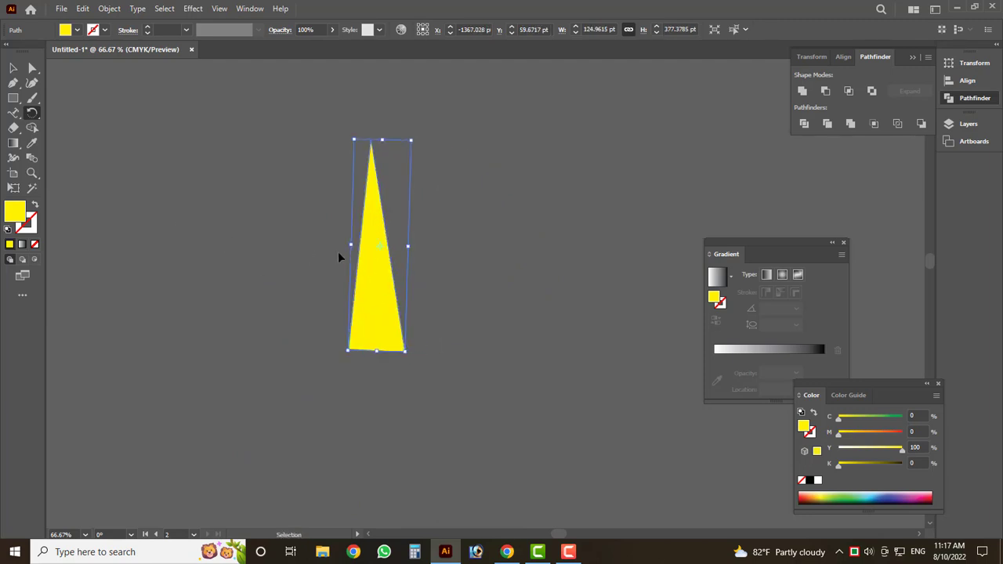
key(ctrl+z)
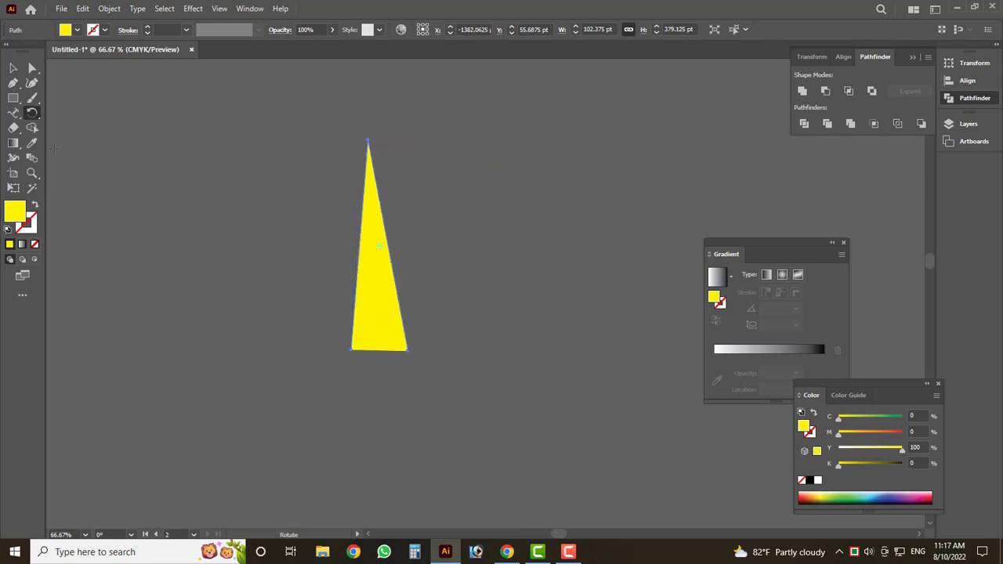
Step: Copy the yellow spike rotated about its bottom centre, repeating with Ctrl+D into a starburst
mouse_move(380, 247)
mouse_down()
mouse_move(384, 339)
mouse_move(379, 247)
mouse_up()
drag(371, 288, 387, 287)
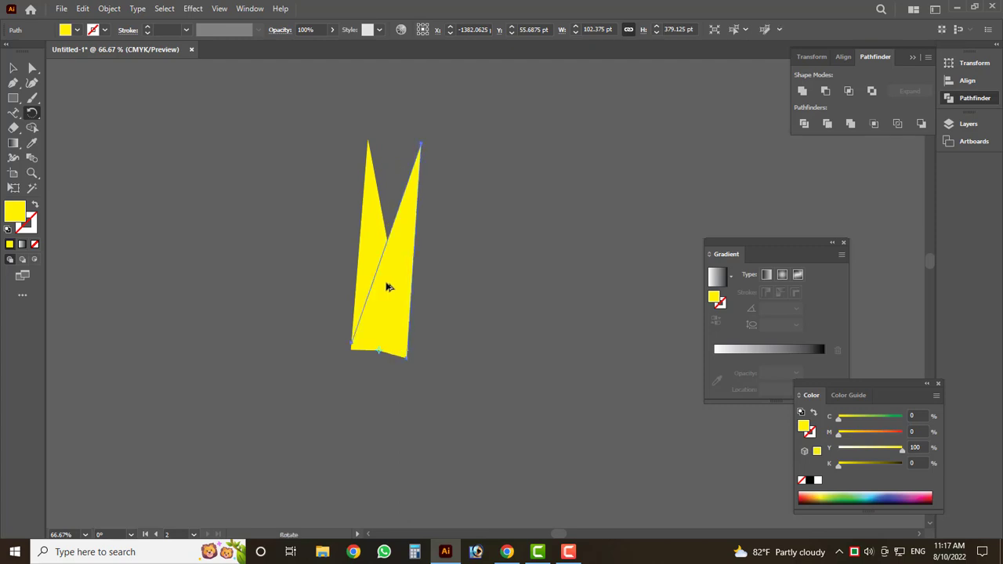
key(v)
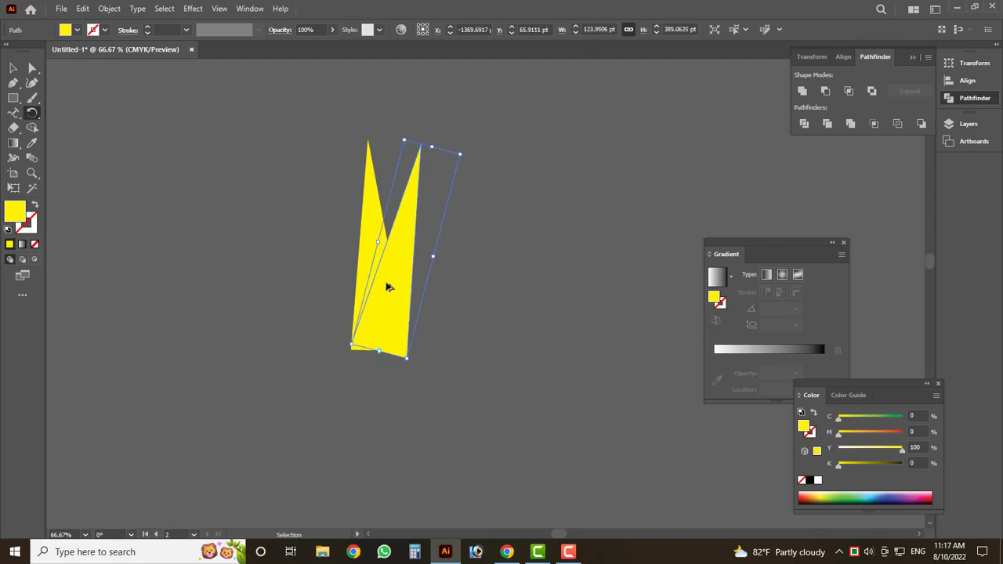
key(ctrl+d)
key(ctrl+d)
key(ctrl+d)
key(ctrl+d)
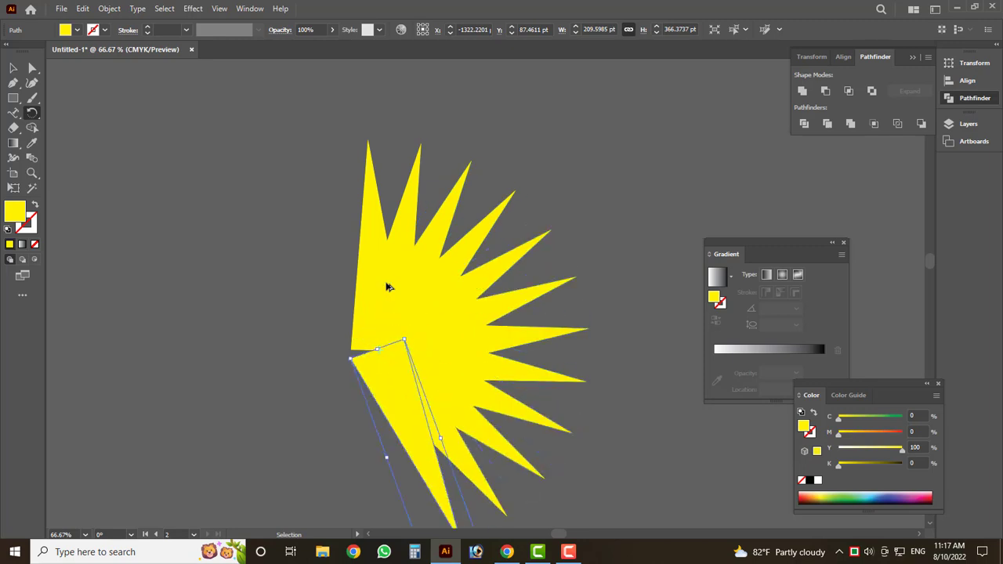
key(ctrl+d)
key(ctrl+d)
key(ctrl+d)
key(ctrl+d)
key(ctrl+d)
key(ctrl+d)
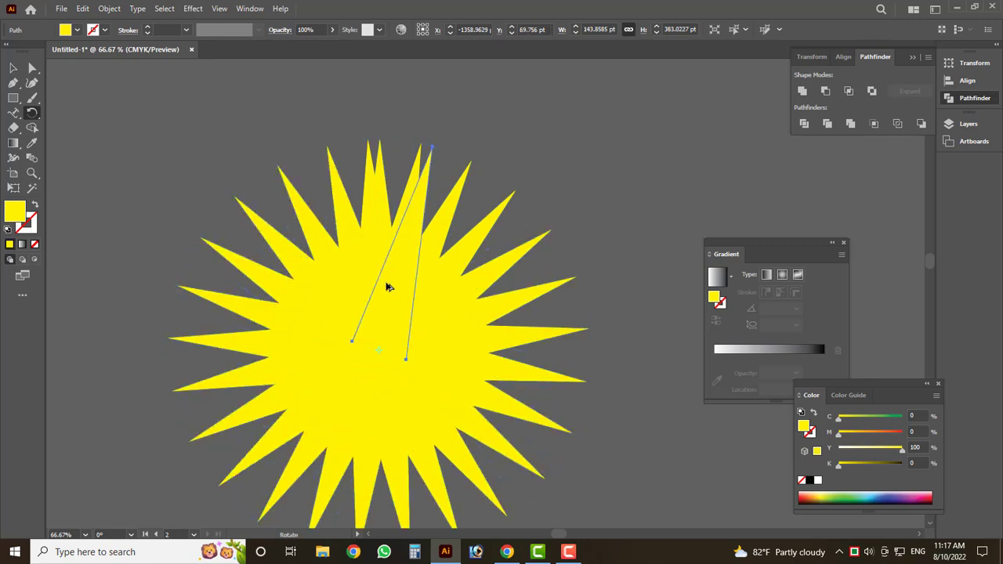
Step: Browse File Explorer to the Photos folder on Graphics Design (D:)
click(13, 68)
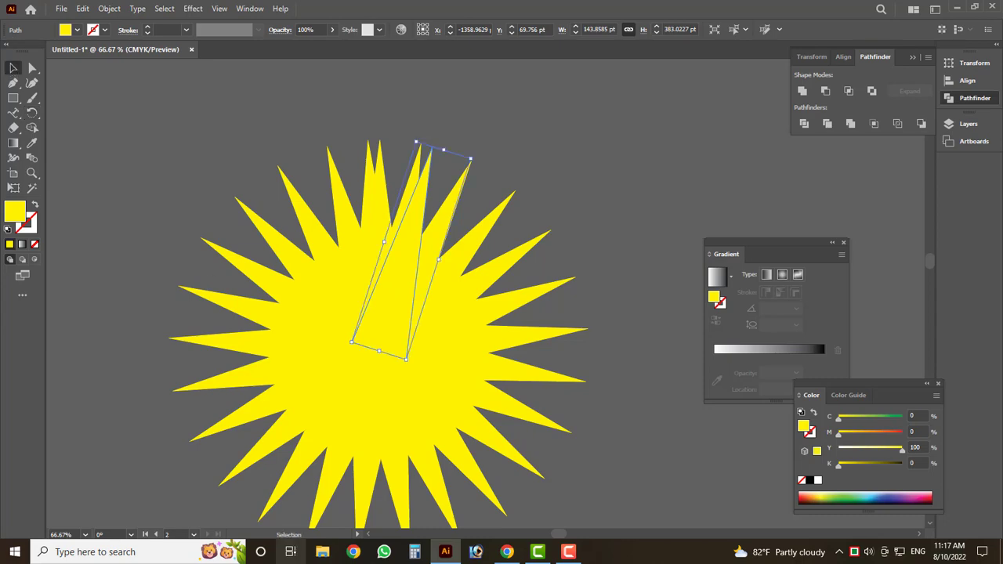
click(320, 553)
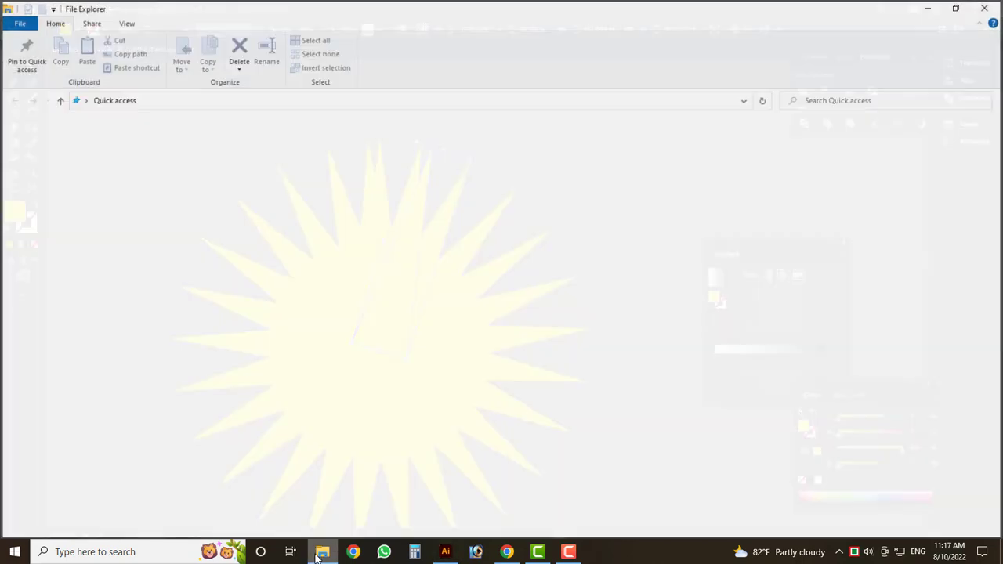
click(67, 426)
click(479, 317)
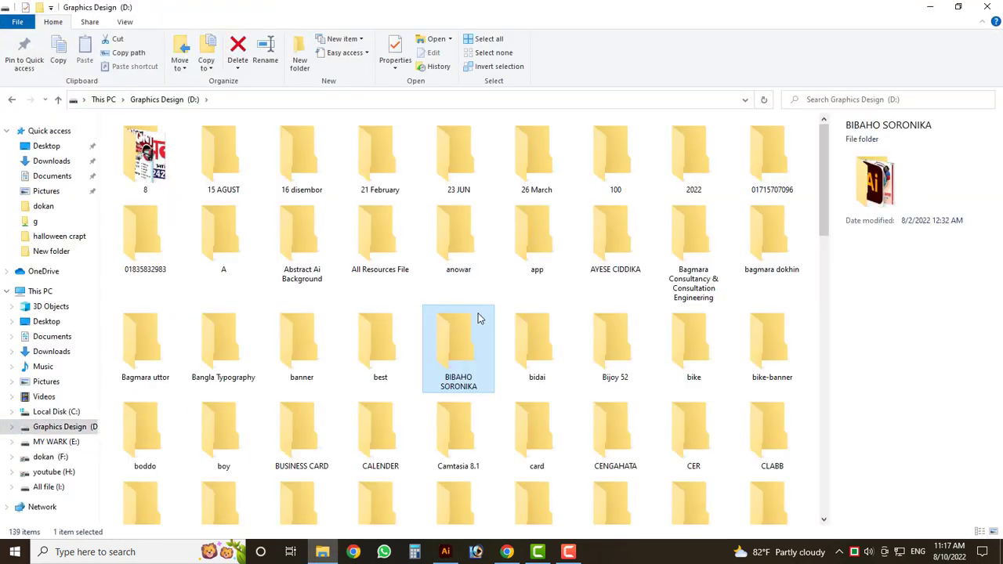
scroll(531, 312, down, 10)
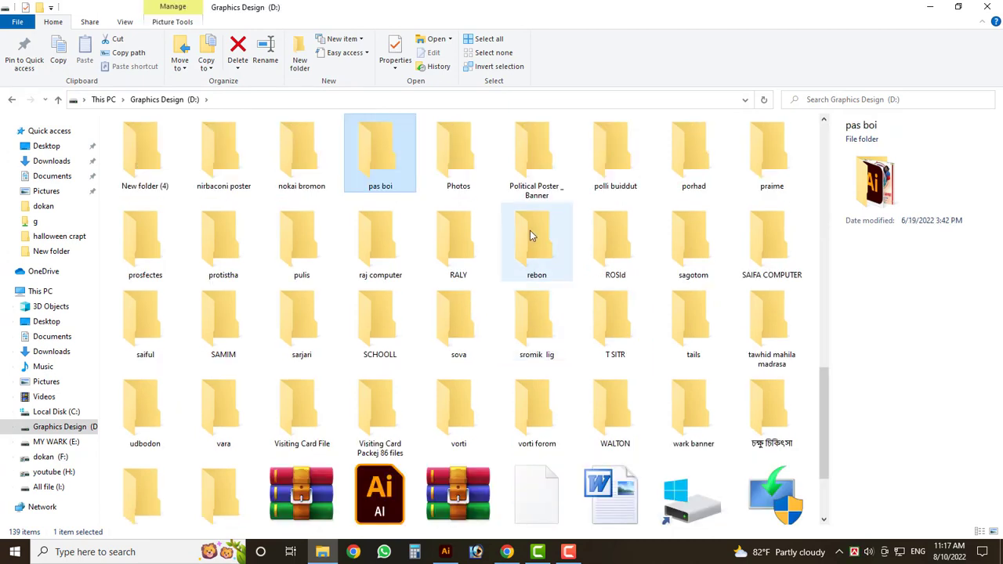
double_click(459, 157)
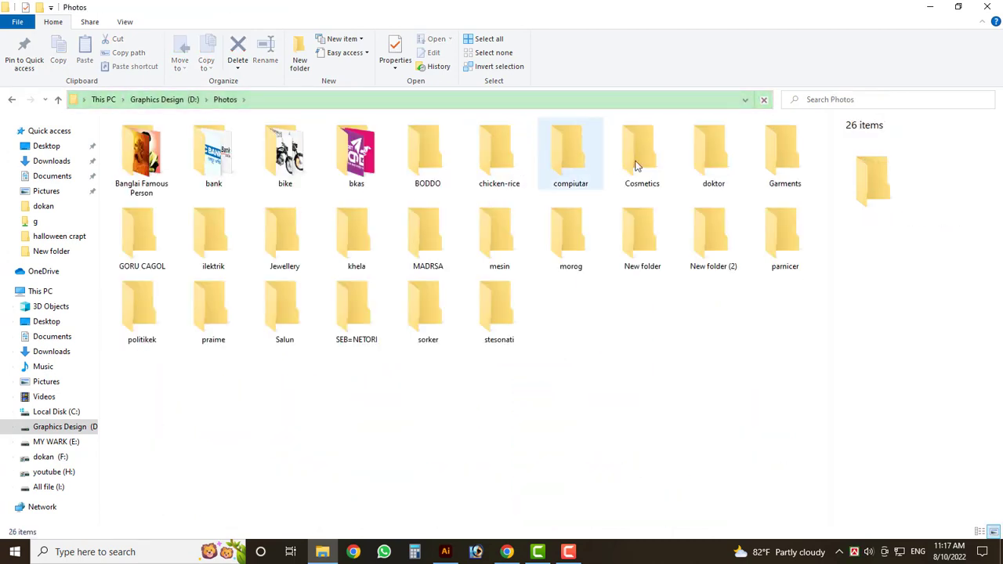
Step: Open the MADRSA folder and drag the holy-book image into Illustrator
click(430, 237)
double_click(430, 238)
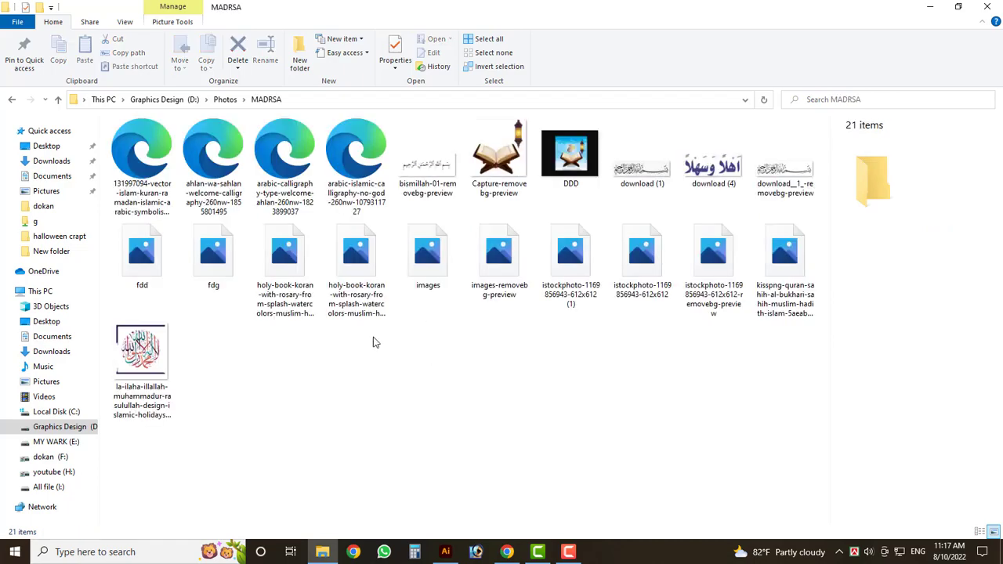
mouse_move(355, 251)
mouse_down()
mouse_move(475, 548)
mouse_move(376, 402)
mouse_up()
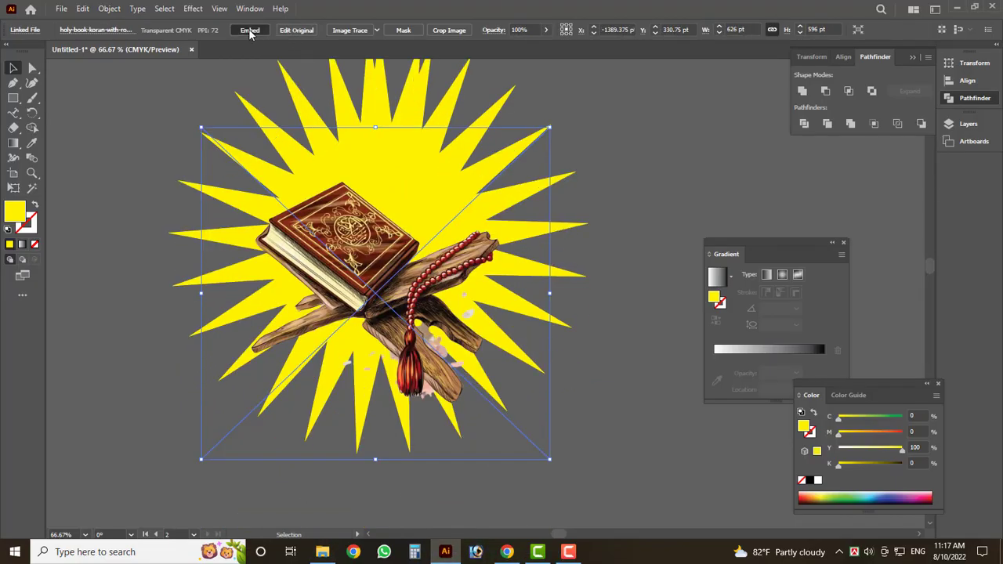
Step: Embed the holy-book image and move it off the starburst to the lower left
click(250, 30)
mouse_move(551, 294)
mouse_down()
mouse_move(536, 324)
mouse_move(578, 338)
mouse_up()
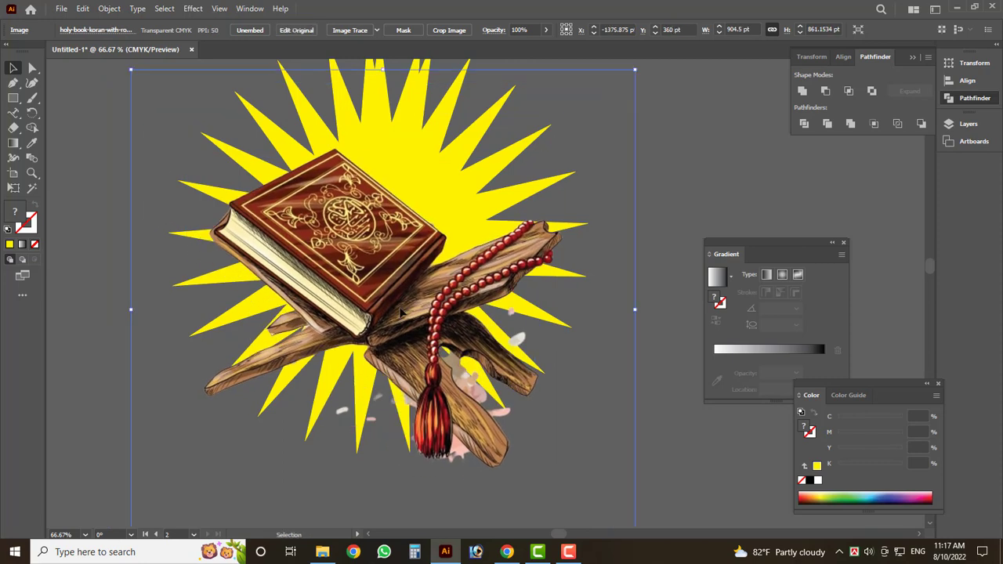
drag(402, 312, 404, 318)
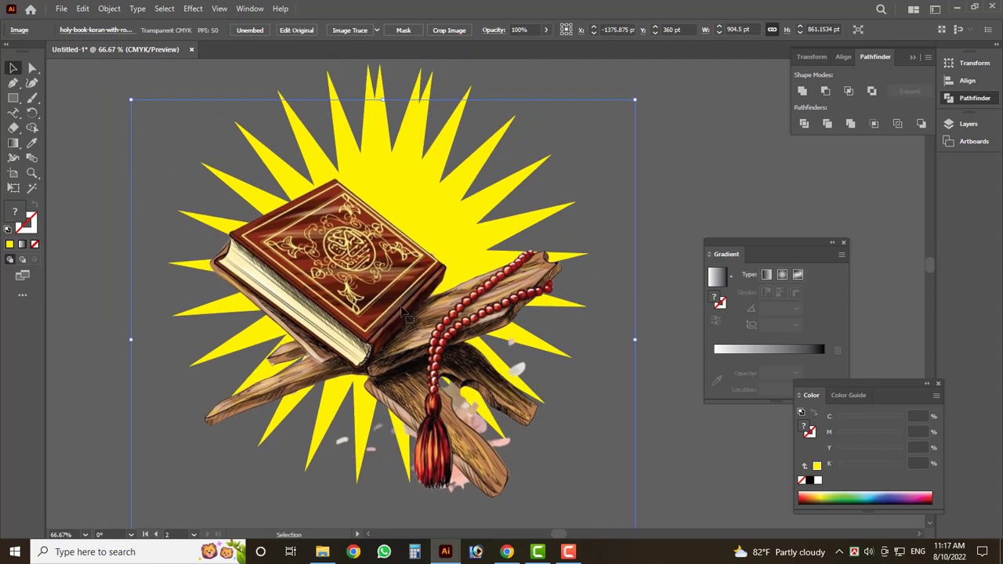
key(ctrl+minus)
key(ctrl+minus)
key(ctrl+minus)
drag(391, 282, 231, 350)
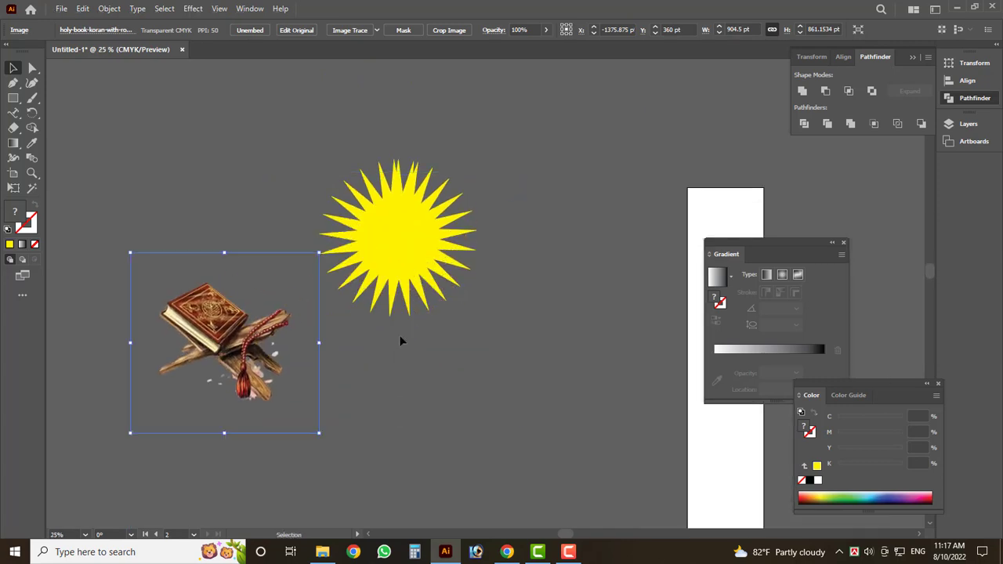
Step: Delete the starburst's lower half, undoing the accidental image deletion
click(451, 305)
key(Delete)
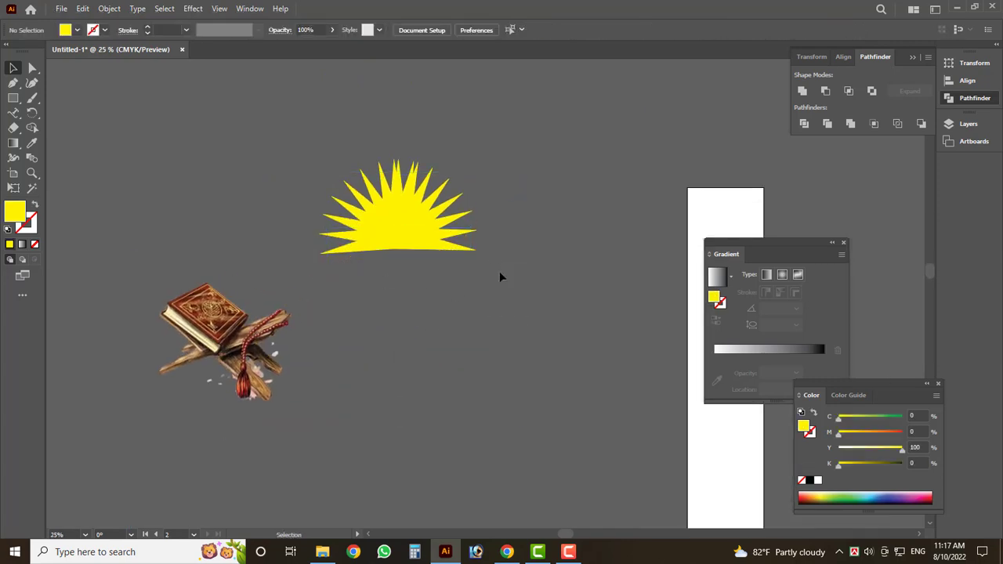
click(304, 249)
key(Delete)
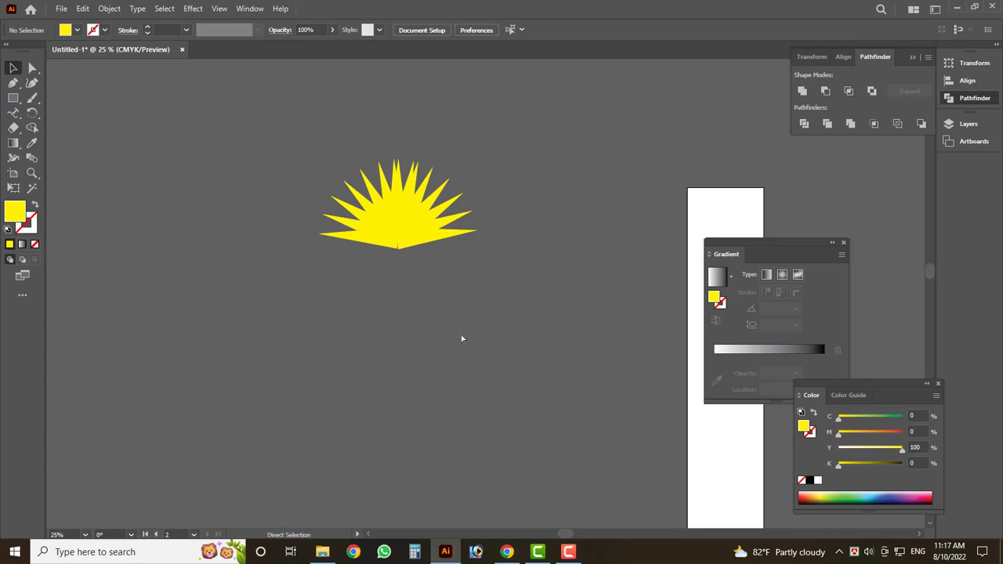
key(ctrl+z)
key(ctrl+z)
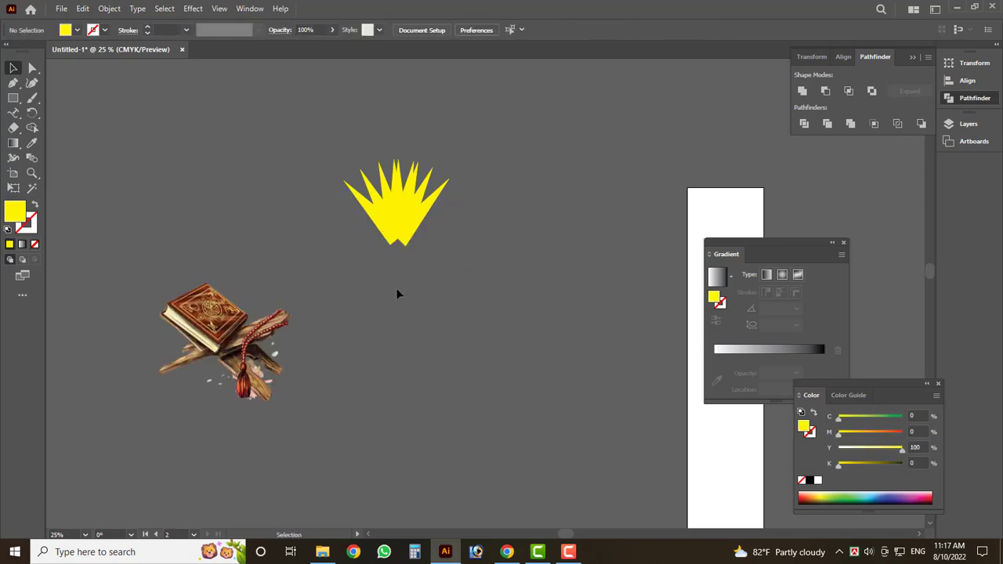
key(ctrl+z)
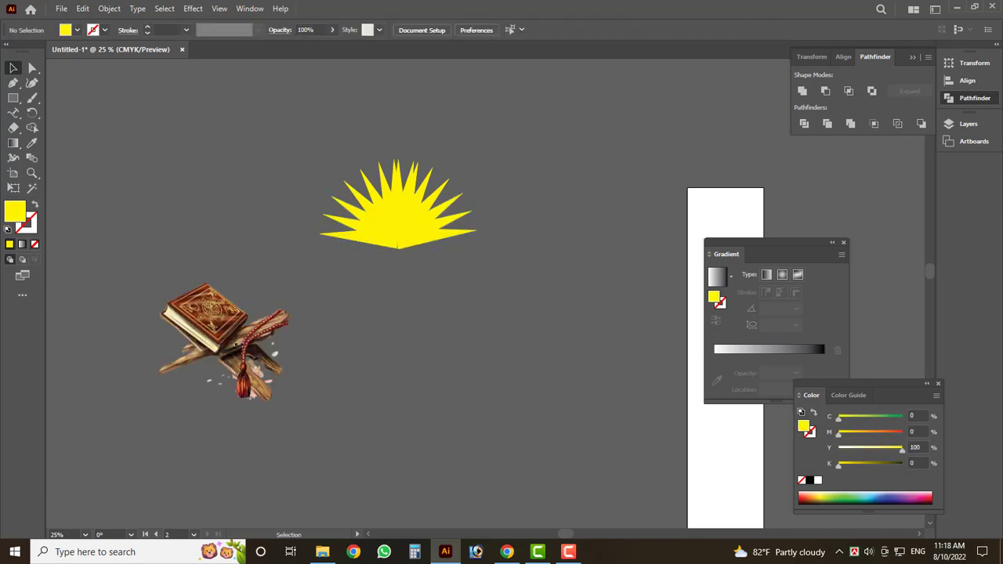
Step: Reposition the book image, finally placing it back over the sunburst
drag(229, 334, 396, 261)
scroll(443, 217, up, 2)
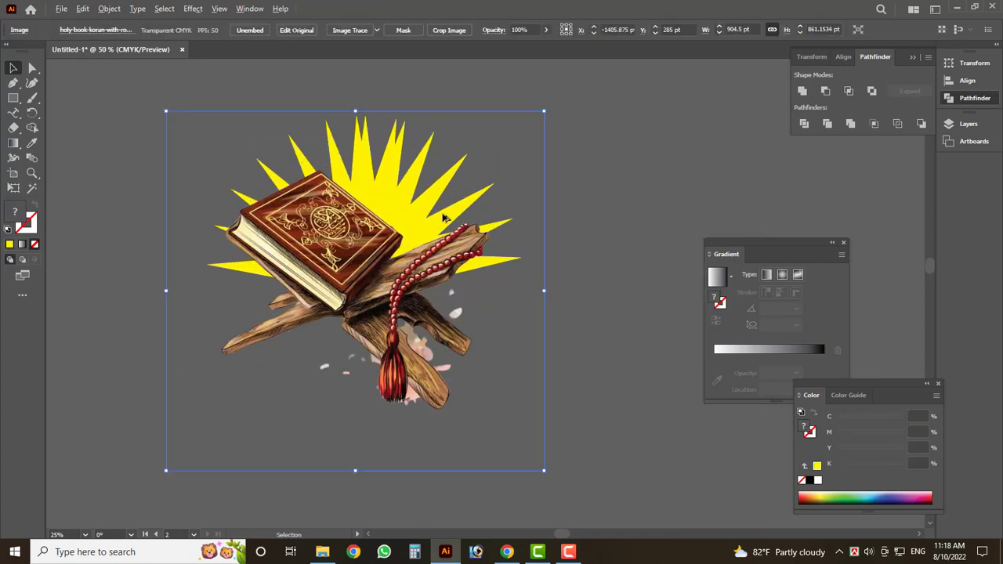
drag(494, 267, 255, 454)
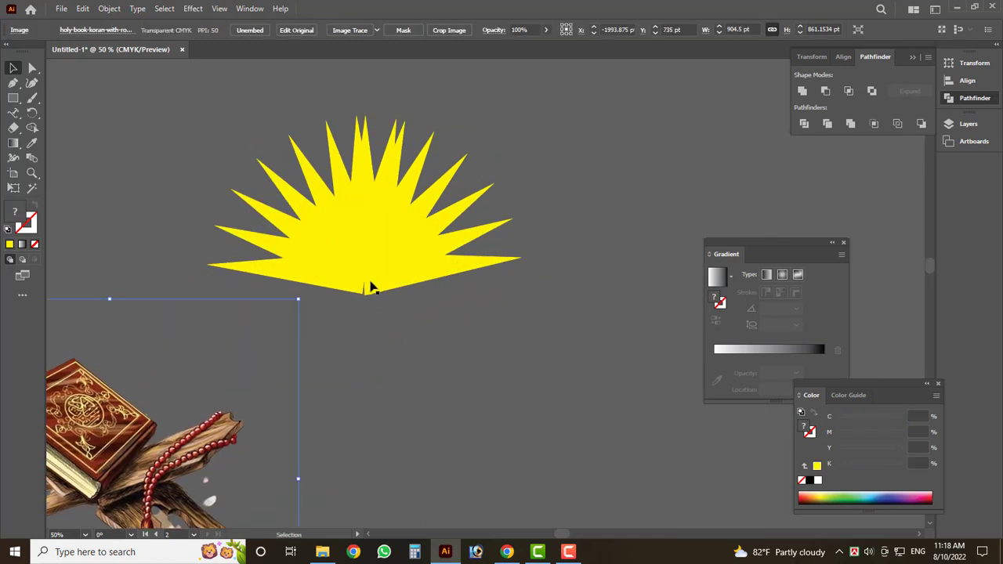
click(402, 273)
click(306, 286)
drag(163, 399, 391, 233)
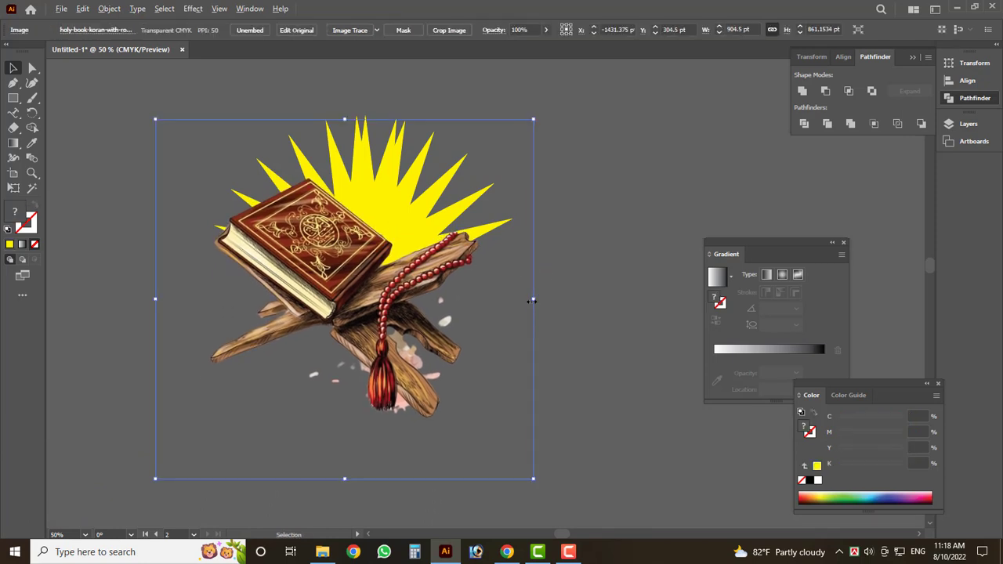
Step: Enlarge the book image about 1.7x, undo that, then delete the book and sunburst
drag(532, 300, 276, 356)
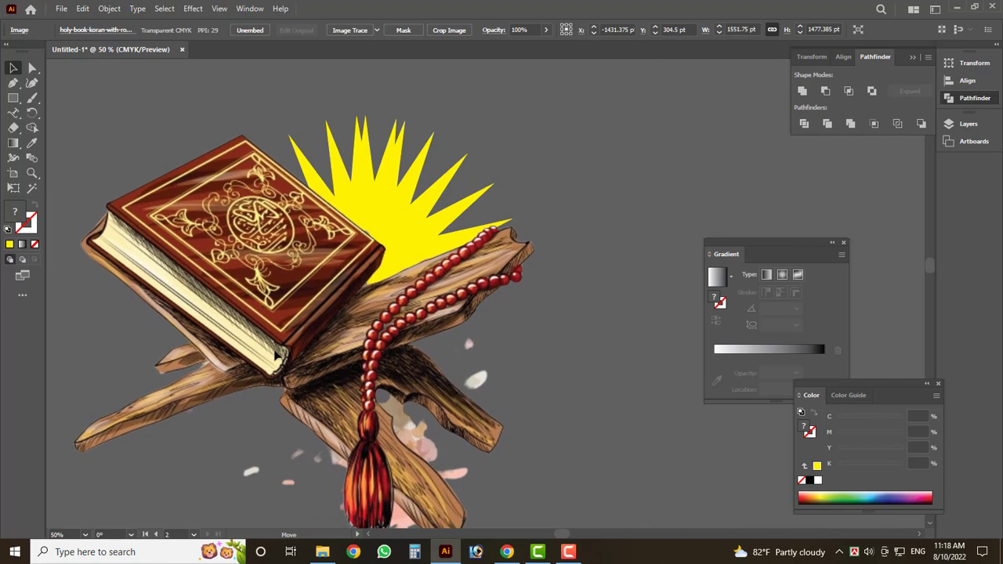
alt+scroll(352, 246, down, 1)
alt+scroll(352, 246, down, 2)
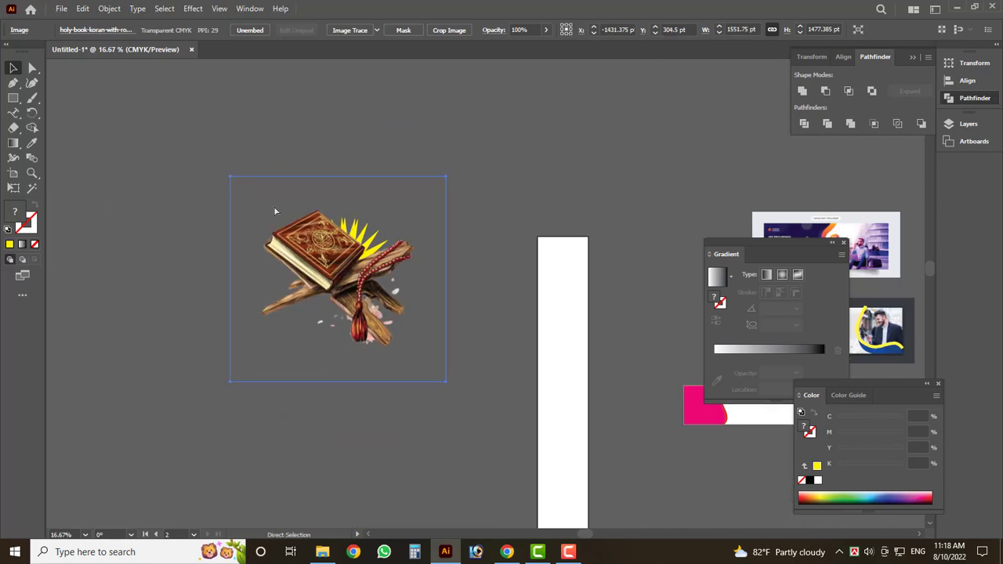
key(ctrl+z)
key(Delete)
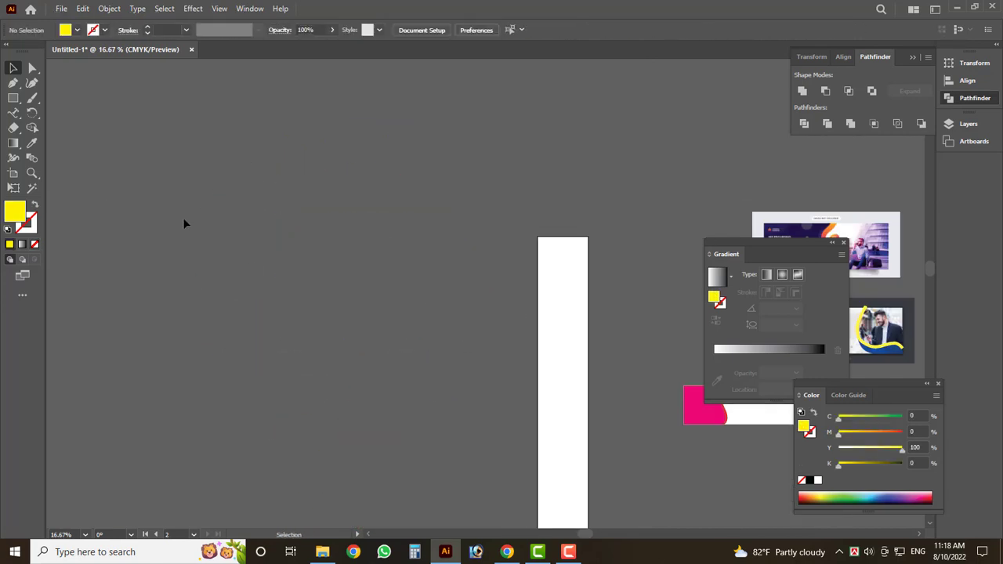
click(34, 126)
Step: Try Eraser strokes on the empty canvas and the Shape Builder tool, then rezoom
click(16, 127)
click(69, 129)
drag(291, 216, 361, 356)
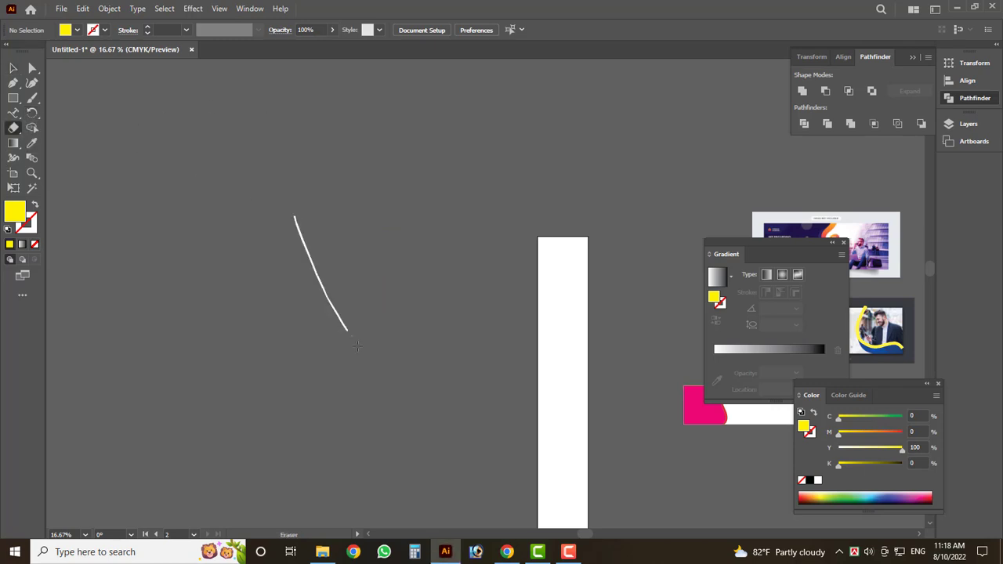
drag(367, 182, 332, 337)
click(32, 130)
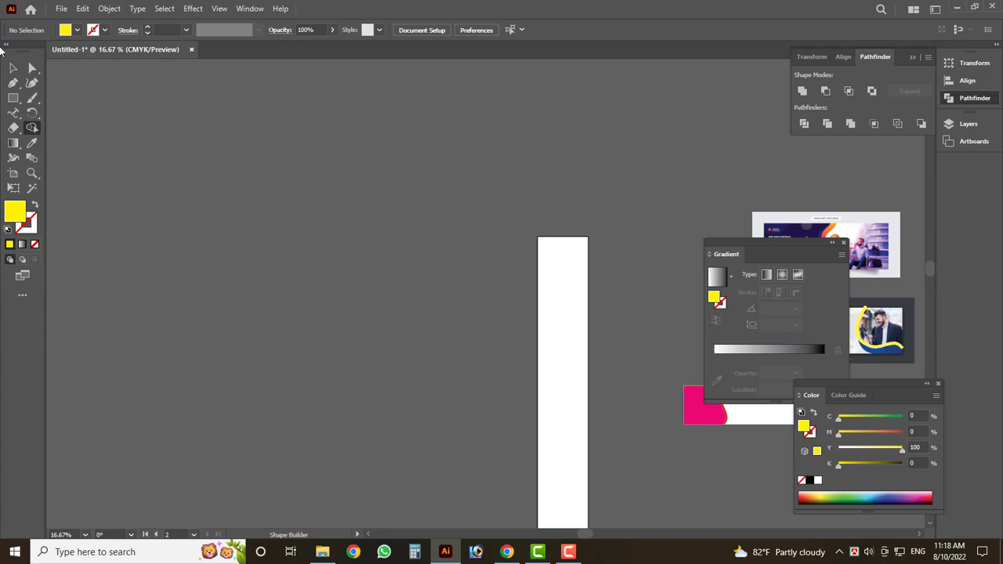
click(13, 68)
key(ctrl+minus)
key(ctrl+minus)
key(ctrl+minus)
key(ctrl+plus)
key(ctrl+plus)
key(ctrl+plus)
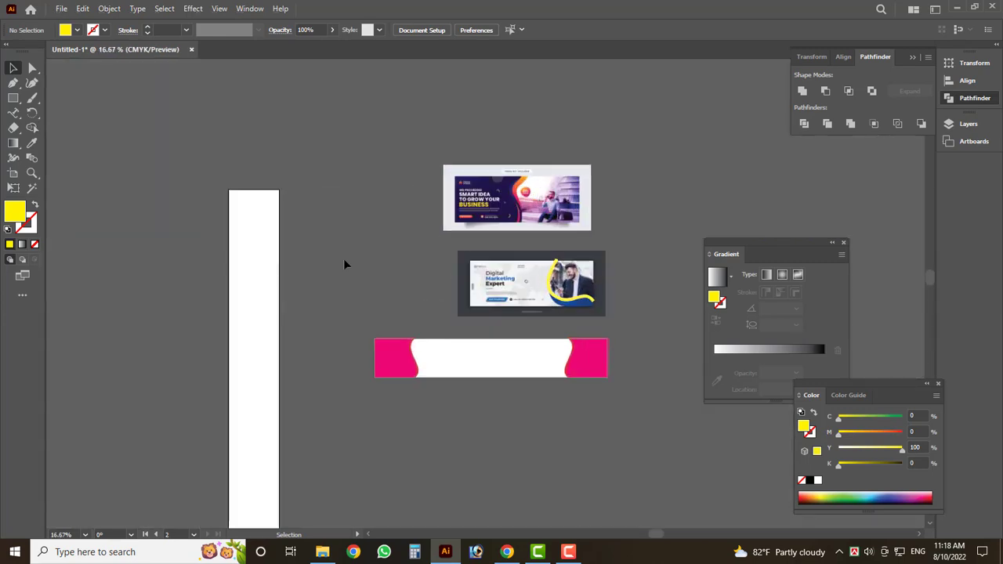
scroll(343, 258, down, 2)
Step: Resize Artboard 2 with the Artboard tool to a wide 1309.5 × 657 pt
click(15, 188)
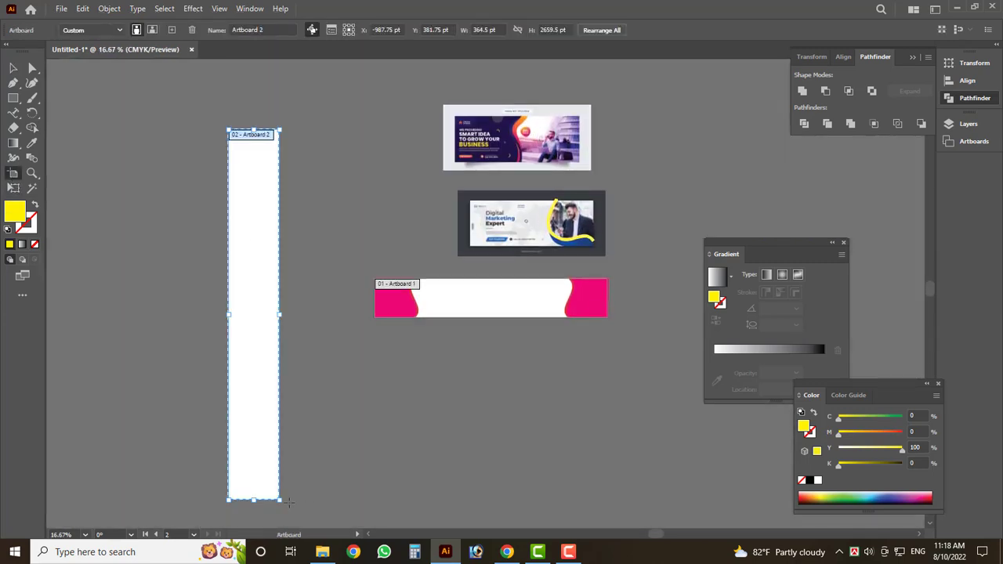
drag(279, 500, 413, 223)
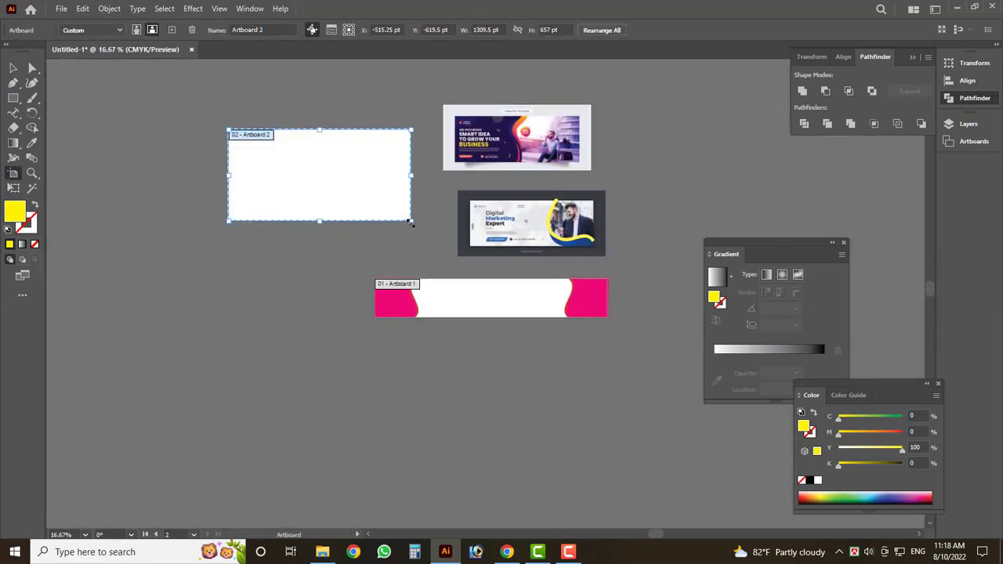
click(13, 69)
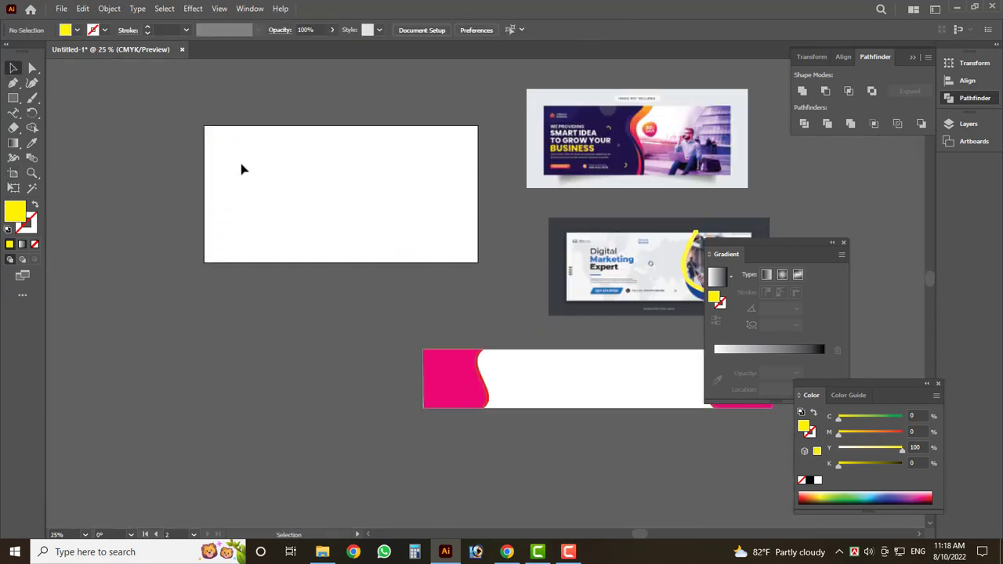
scroll(243, 203, up, 2)
Step: Draw a round yellow circle at the artboard's top-left corner
right_click(13, 98)
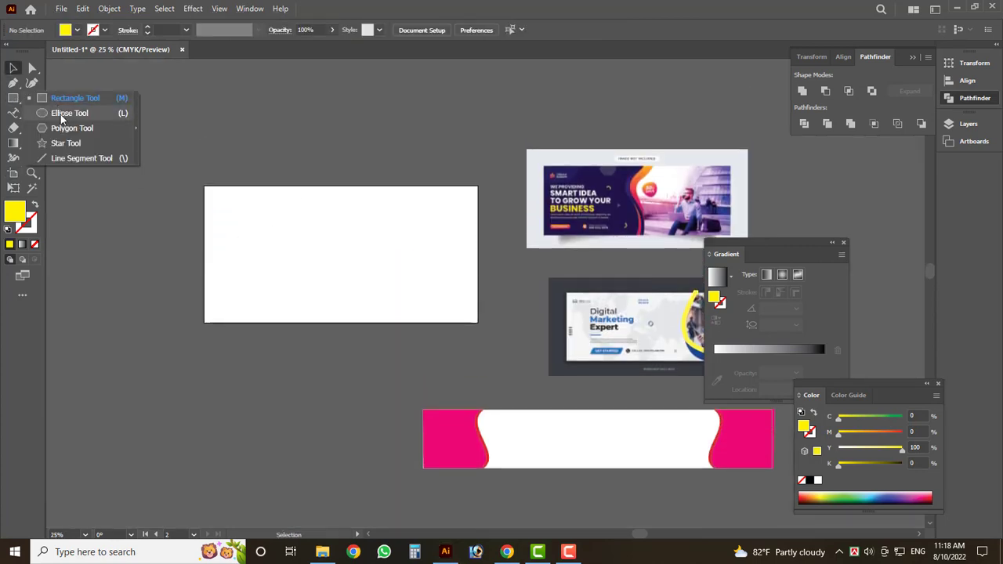
click(60, 114)
scroll(207, 177, up, 1)
mouse_move(171, 174)
mouse_down()
mouse_move(274, 276)
mouse_move(274, 257)
mouse_up()
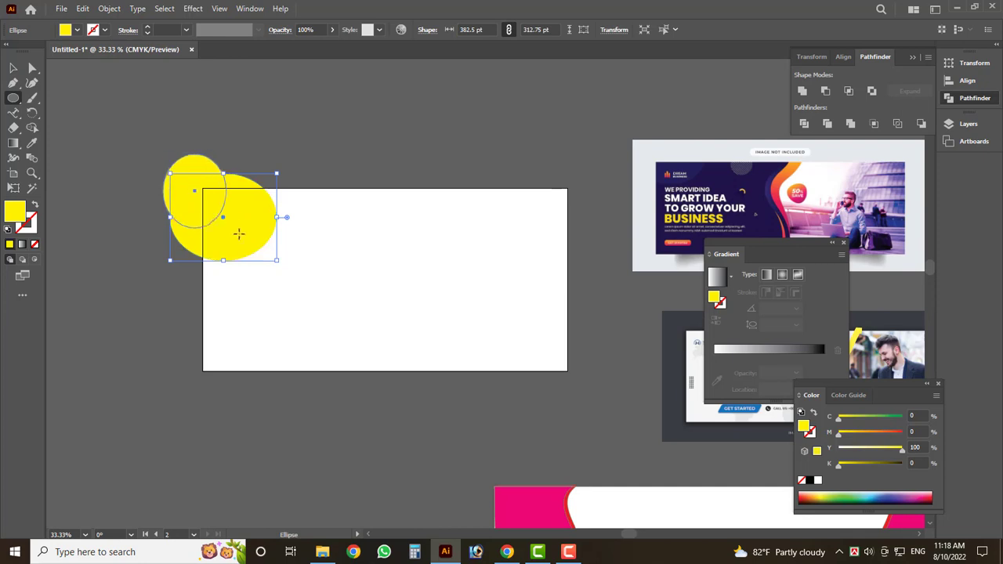
click(14, 68)
drag(353, 313, 261, 246)
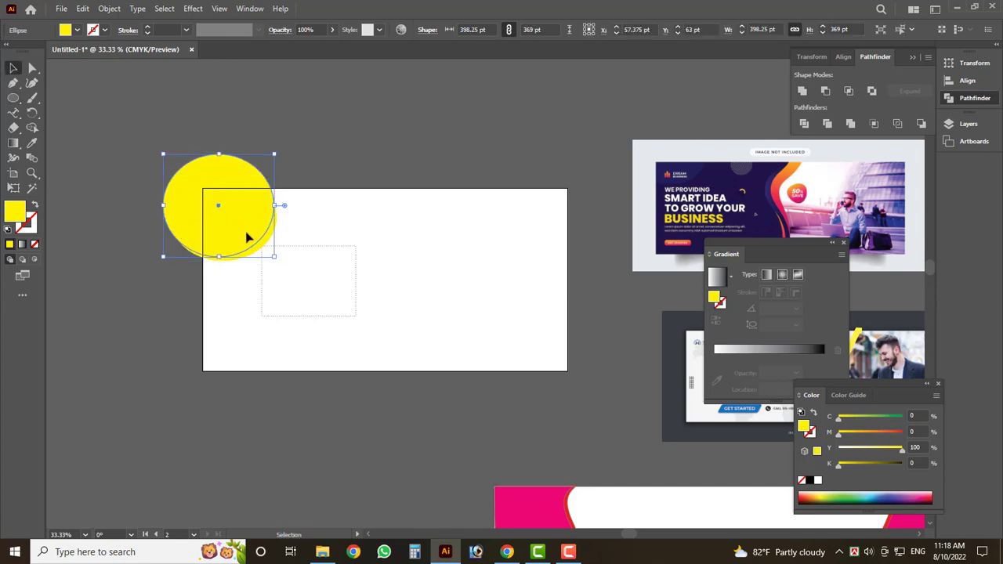
click(225, 226)
Step: Copy the circle to the other artboard edges, undoing a stray extra ellipse
mouse_move(206, 223)
mouse_down()
mouse_move(385, 219)
mouse_move(316, 403)
mouse_move(285, 384)
mouse_move(542, 348)
mouse_up()
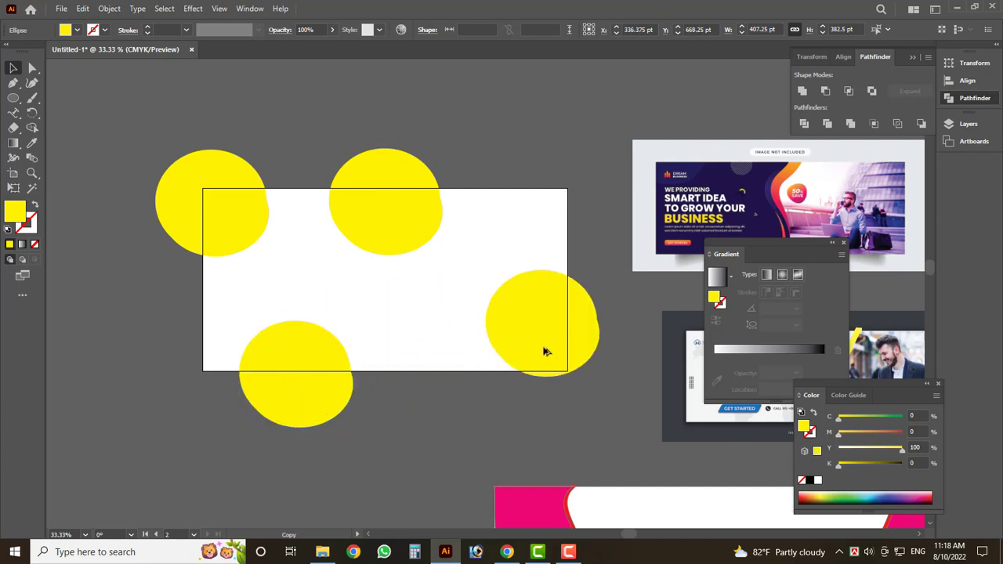
click(153, 247)
drag(15, 100, 74, 108)
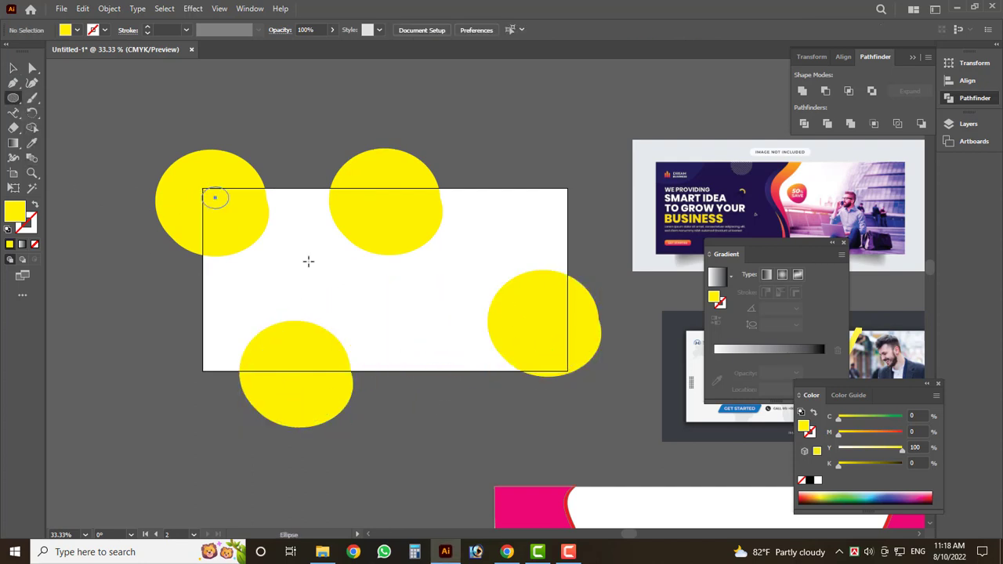
drag(203, 190, 546, 358)
key(ctrl+z)
Step: Draw a yellow rectangle covering the whole artboard and select it with all circles
drag(14, 103, 63, 96)
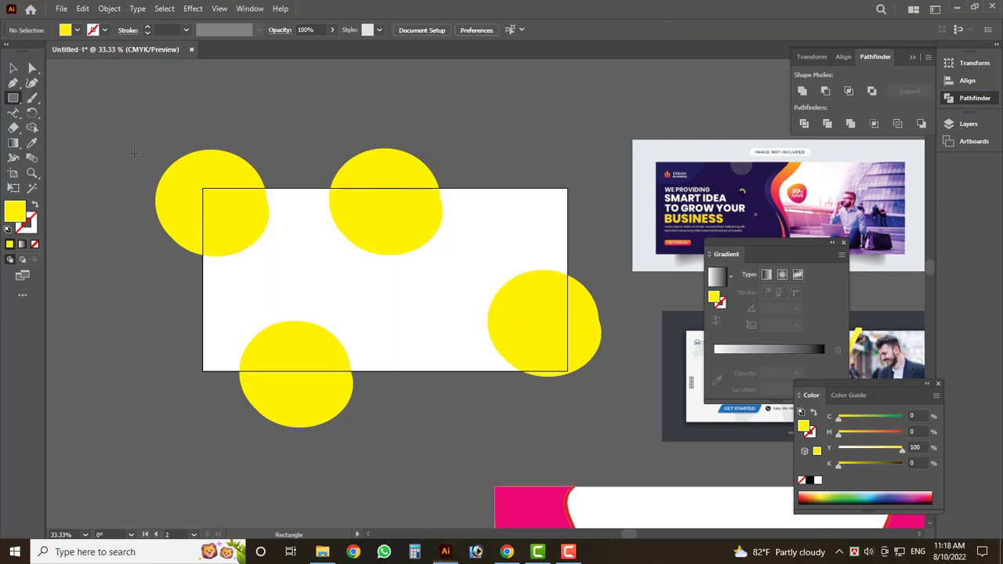
drag(203, 189, 569, 370)
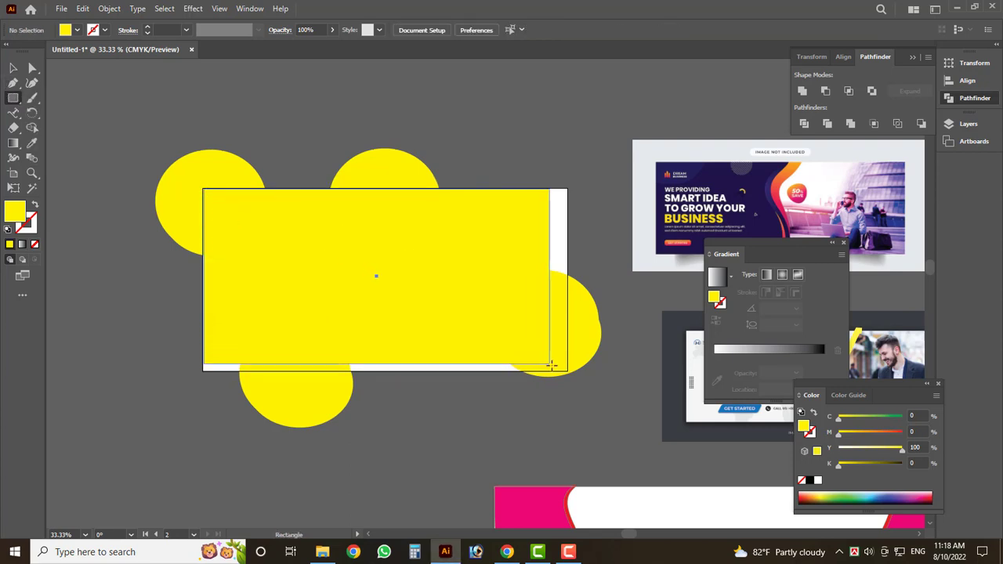
key(ctrl+z)
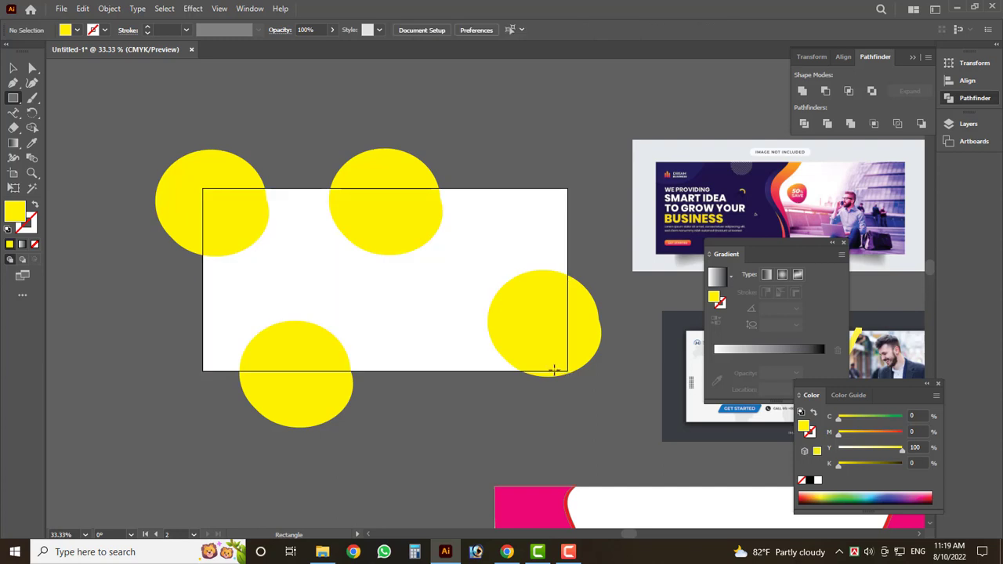
click(13, 68)
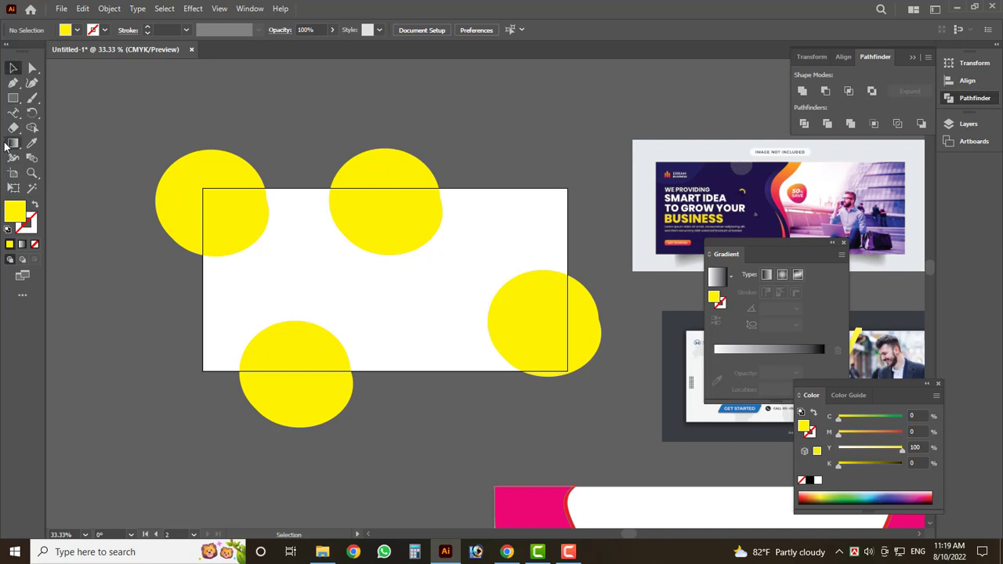
click(14, 98)
drag(203, 187, 569, 371)
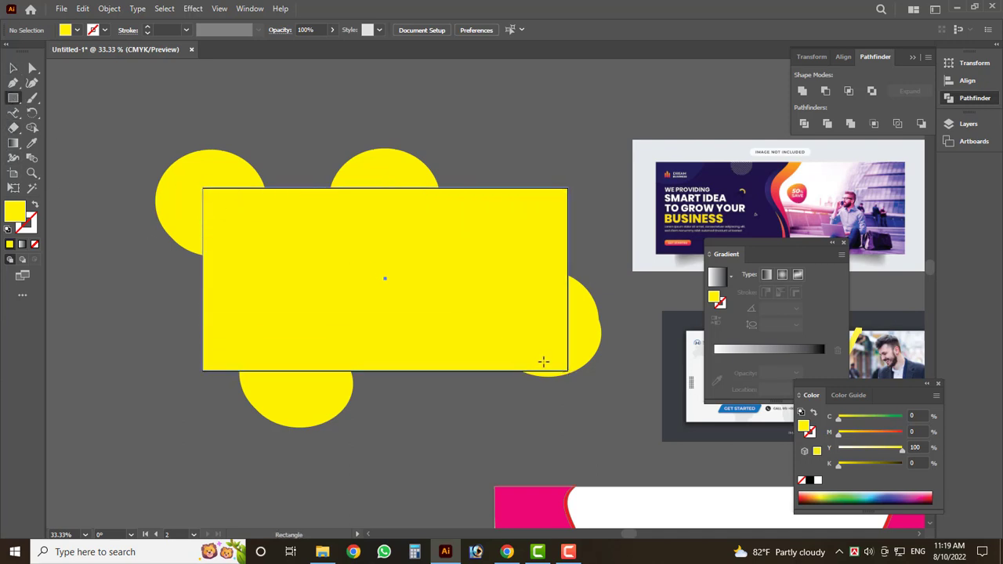
click(13, 69)
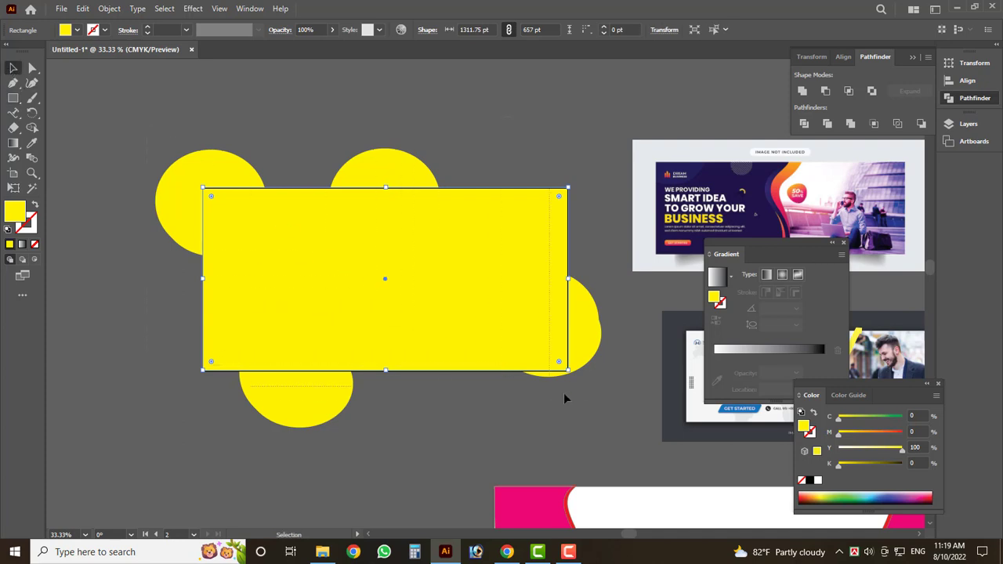
key(ctrl+a)
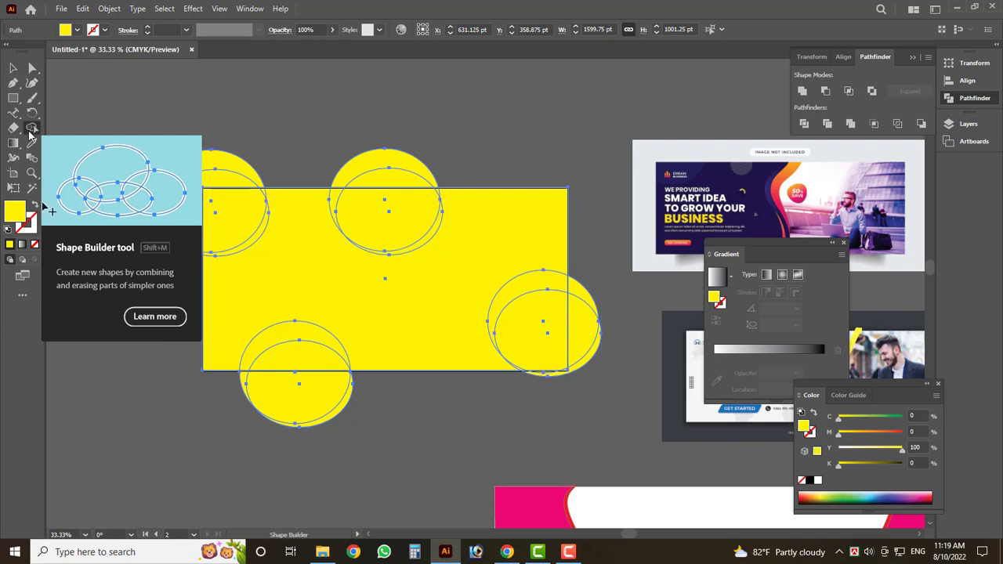
Step: Shape Builder-delete each circle's portion outside the yellow rectangle
click(31, 129)
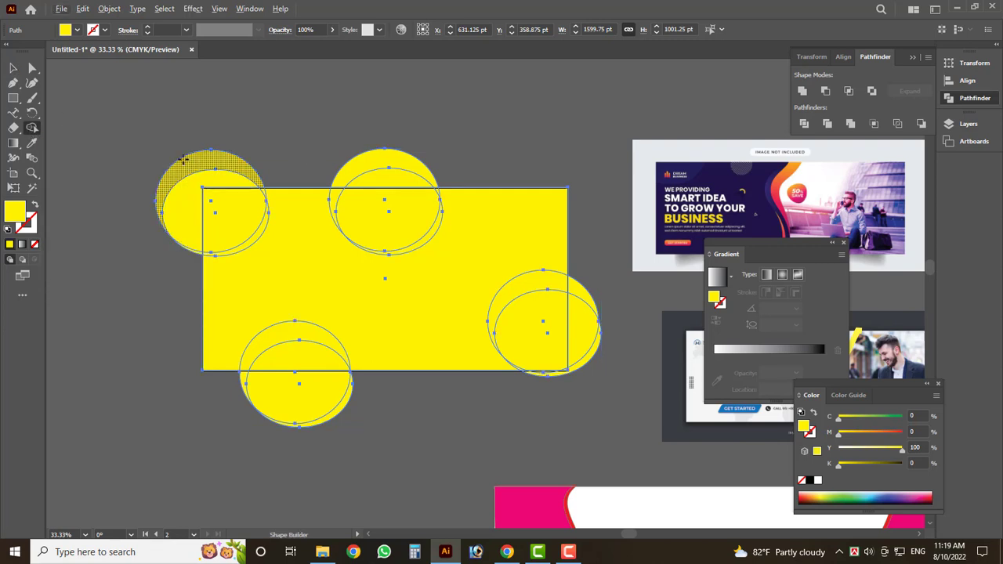
drag(201, 161, 201, 157)
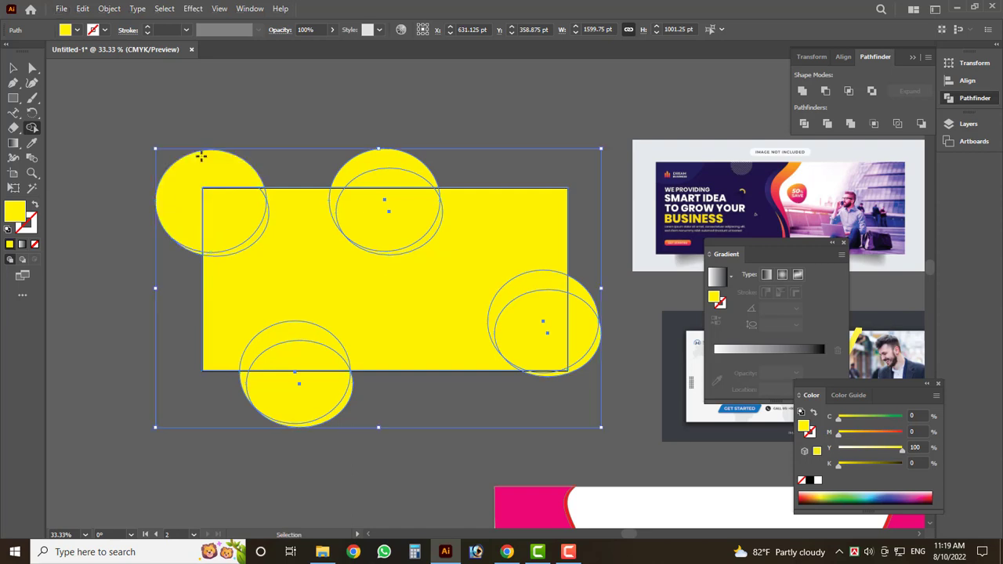
key(ctrl+z)
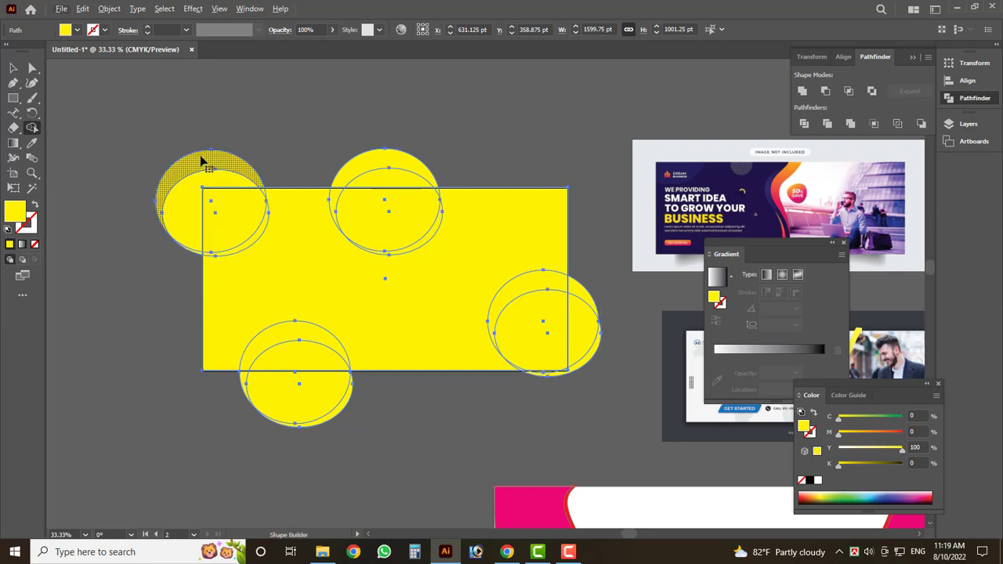
alt+click(201, 157)
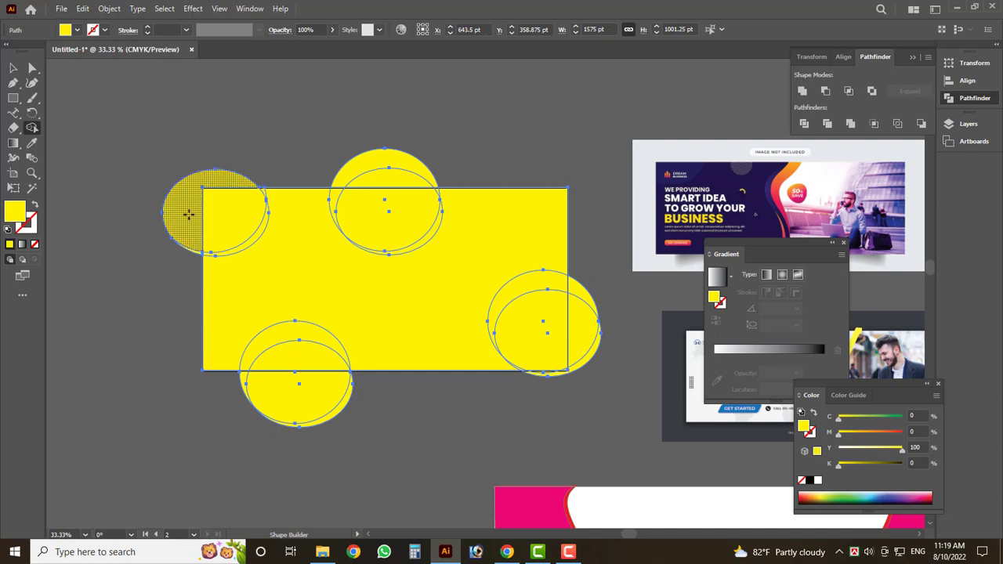
alt+click(188, 214)
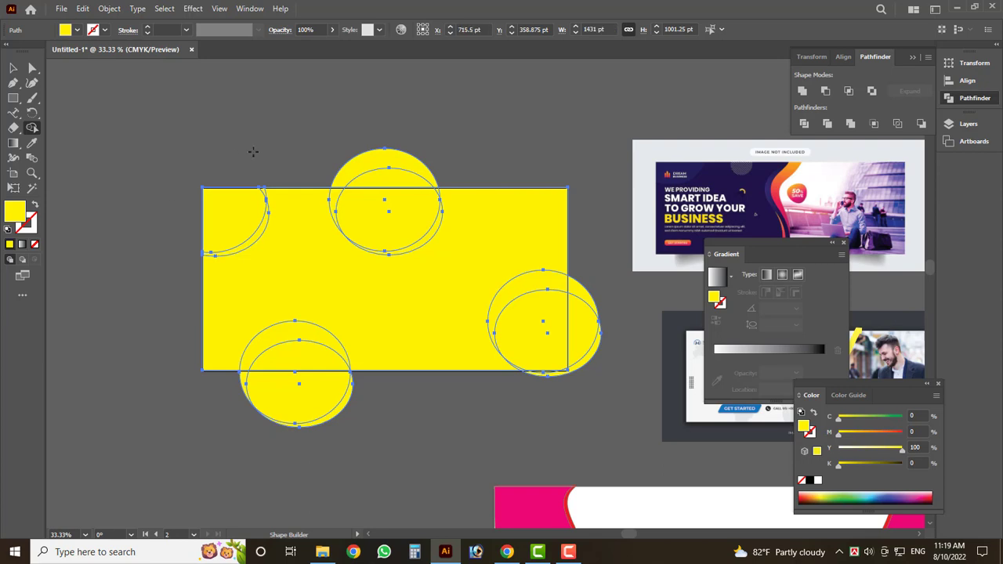
alt+click(376, 167)
alt+click(591, 343)
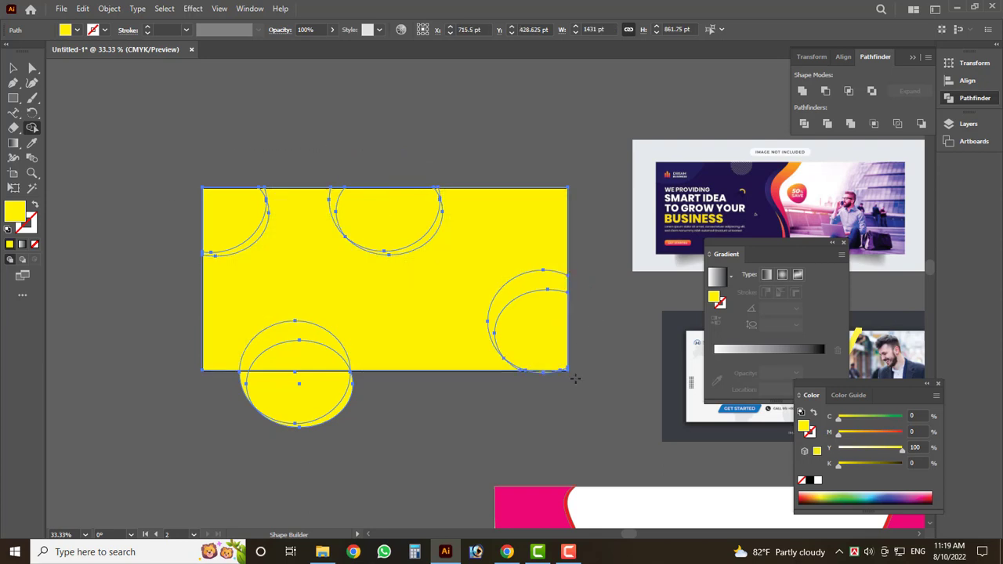
alt+click(318, 408)
Step: Move the yellow rectangle away, then cut, paste in front and realign it
click(13, 68)
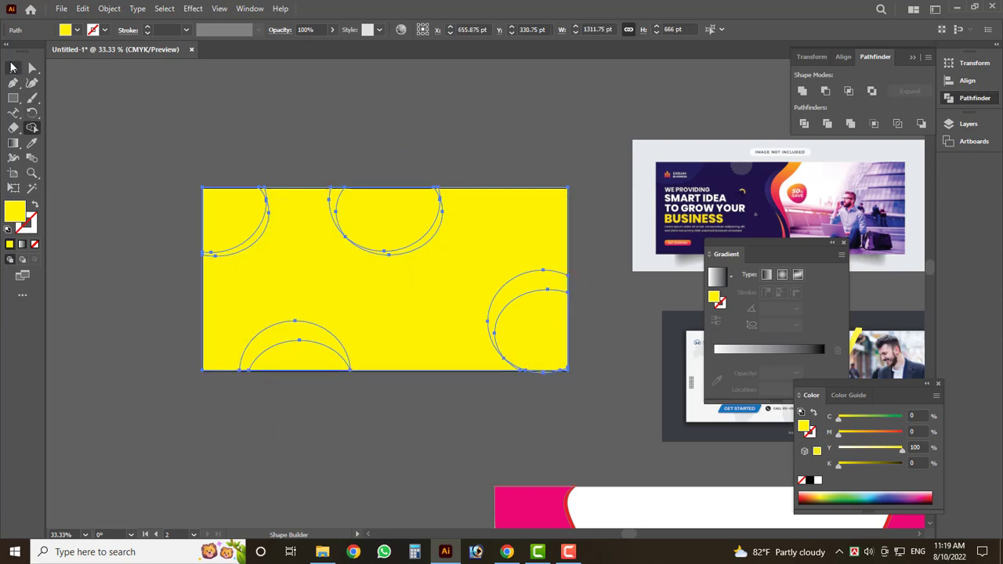
drag(401, 311, 280, 447)
scroll(311, 409, down, 2)
key(ctrl+x)
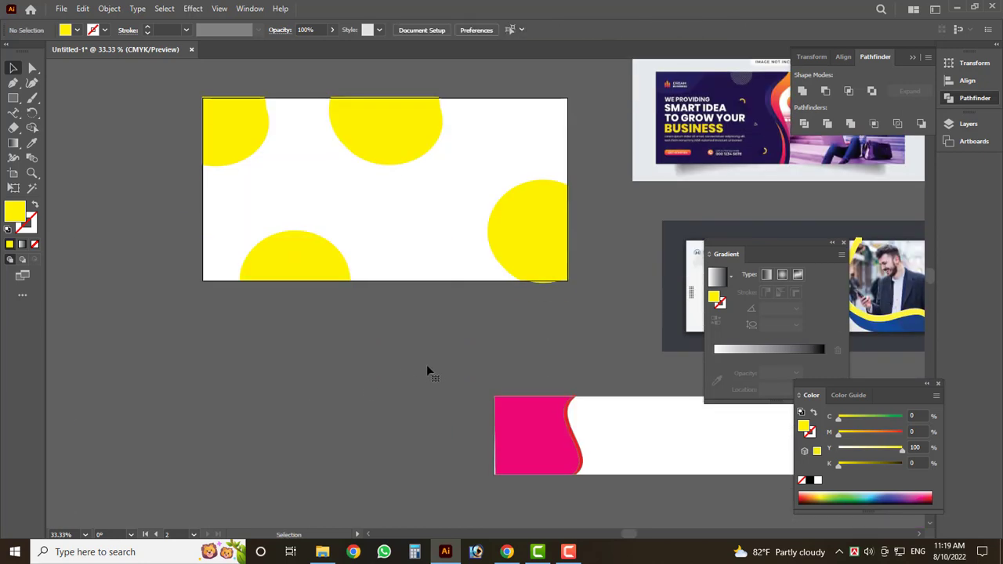
key(ctrl+f)
drag(564, 287, 562, 297)
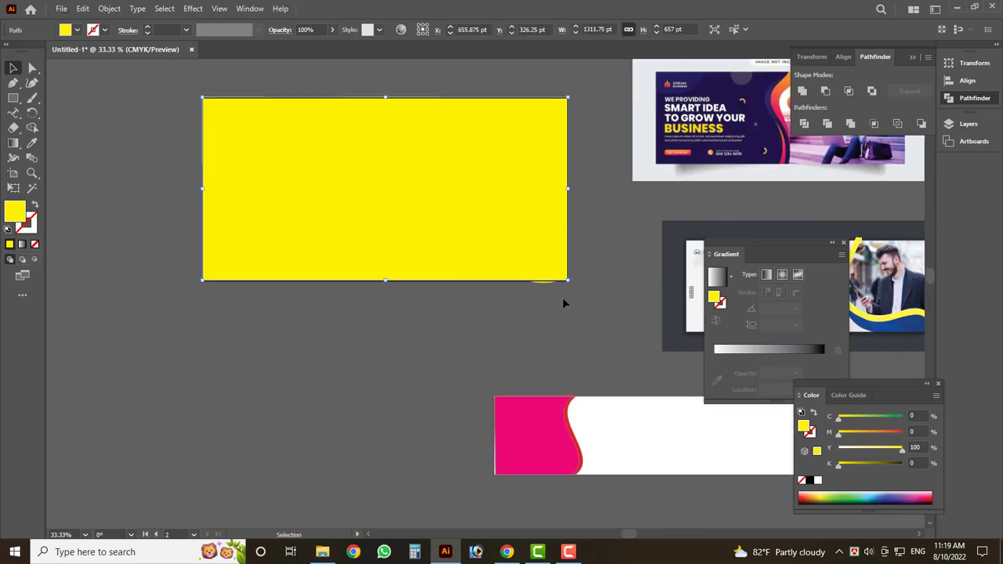
Step: Select the circles with the rectangle and toggle between Shape Builder and Selection tools
click(513, 217)
click(32, 128)
scroll(504, 290, up, 2)
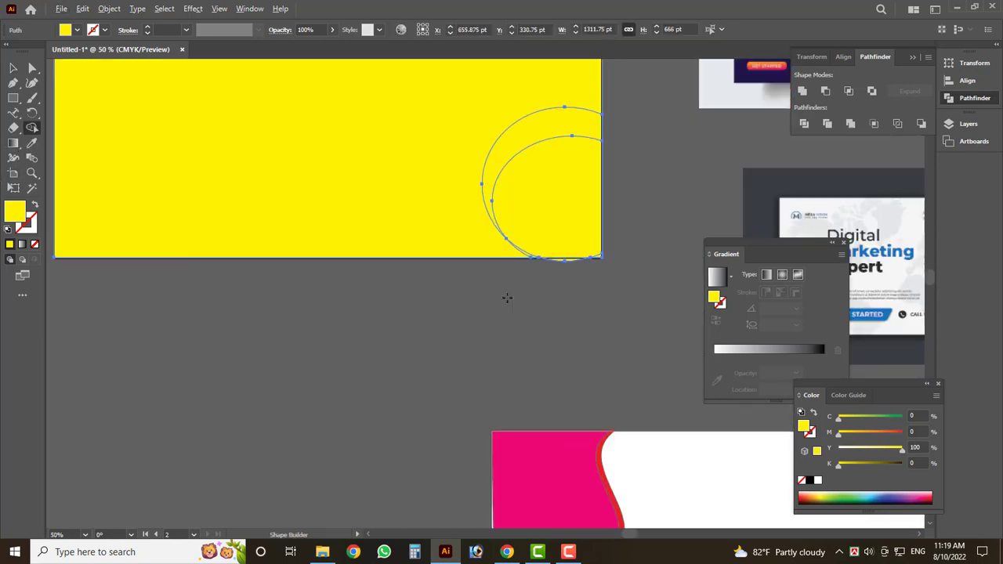
scroll(549, 235, up, 3)
scroll(437, 320, down, 1)
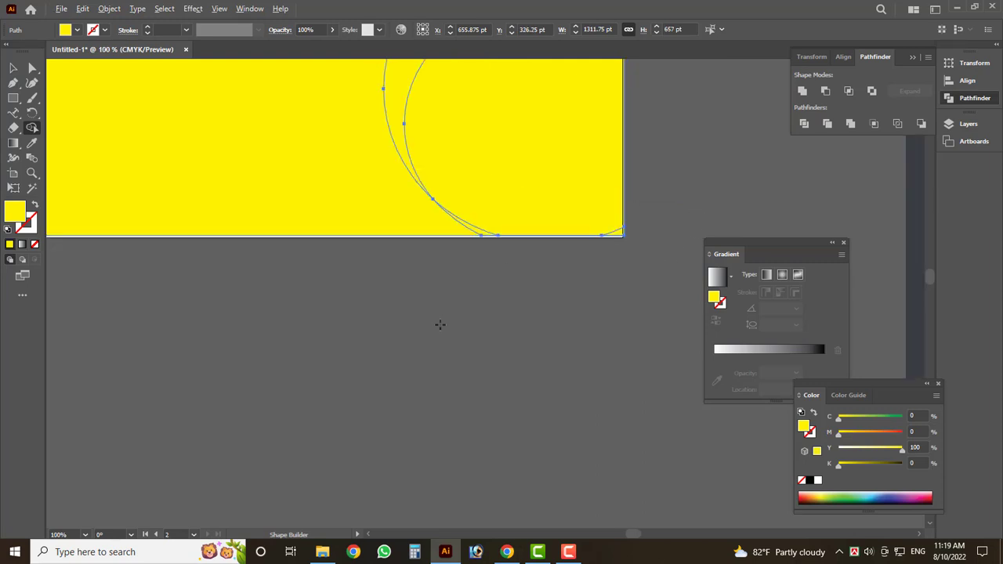
scroll(436, 320, down, 2)
key(v)
scroll(491, 343, down, 2)
Step: Delete the yellow rectangle, then undo back to the full overlapping circles
drag(364, 254, 264, 468)
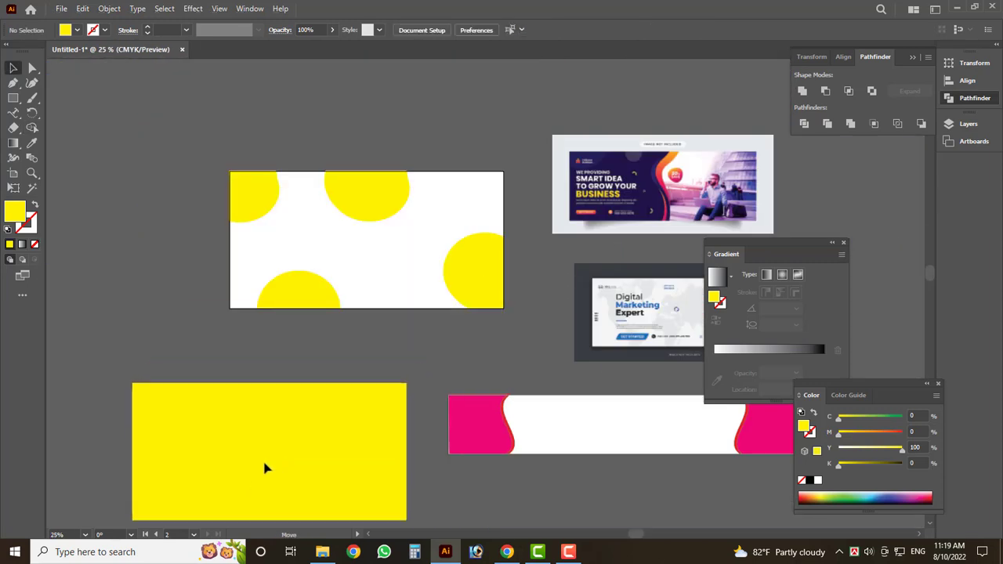
key(Delete)
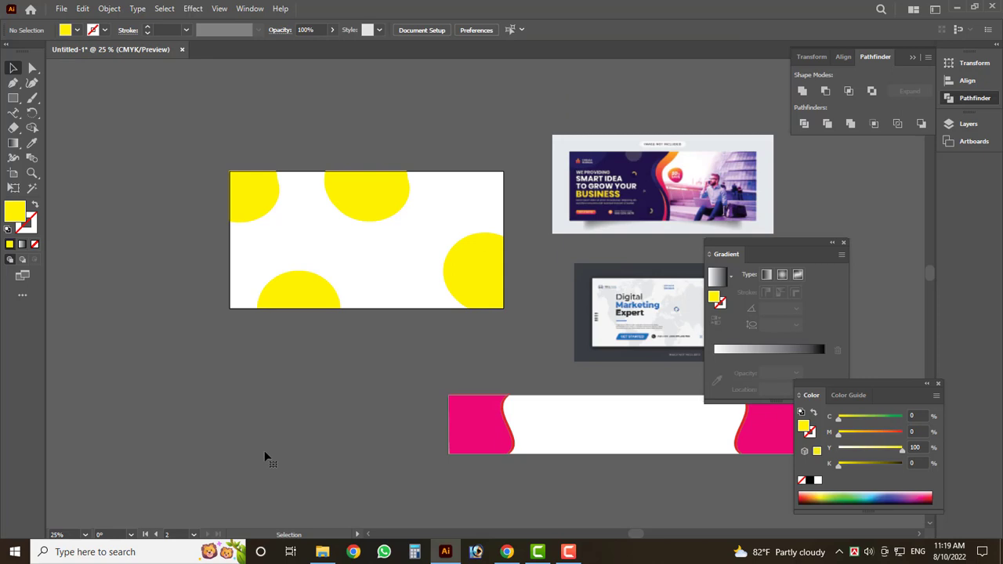
key(ctrl+z)
key(ctrl+z)
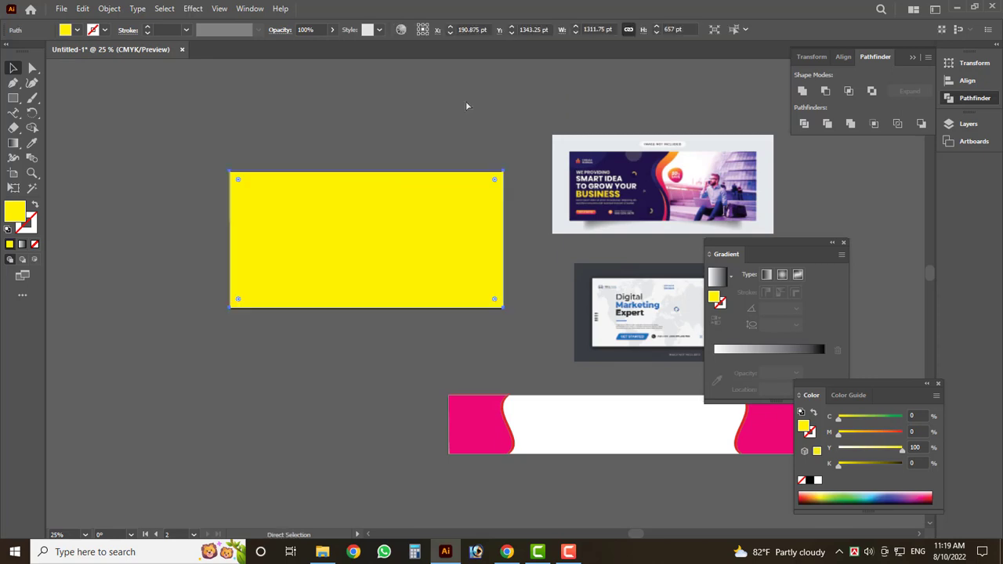
key(ctrl+z)
key(ctrl+z)
key(ctrl+z)
key(ctrl+z)
key(ctrl+z)
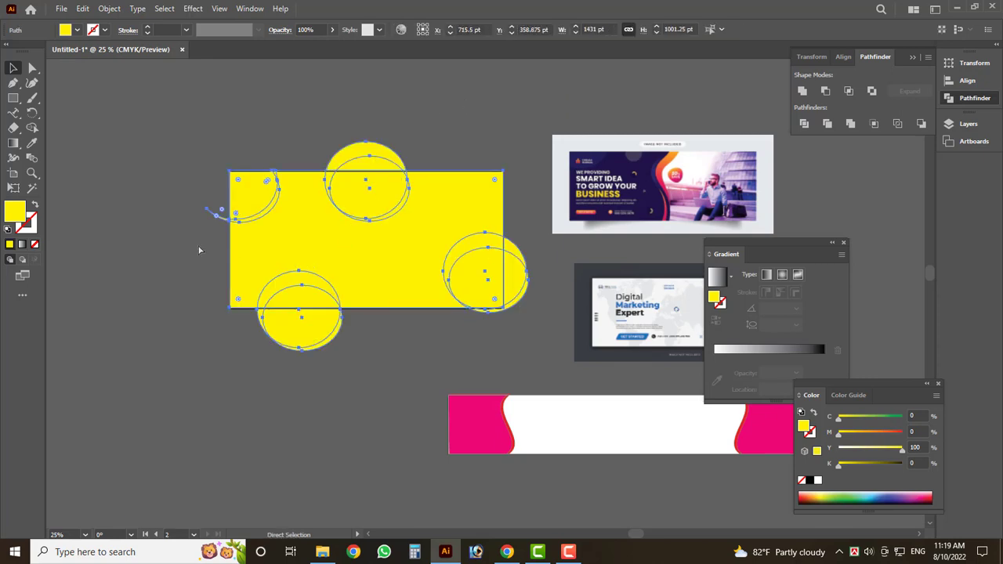
key(ctrl+z)
key(ctrl+z)
Step: Shape Builder-merge the rectangle with the left and top circles, checking by moving it
click(34, 129)
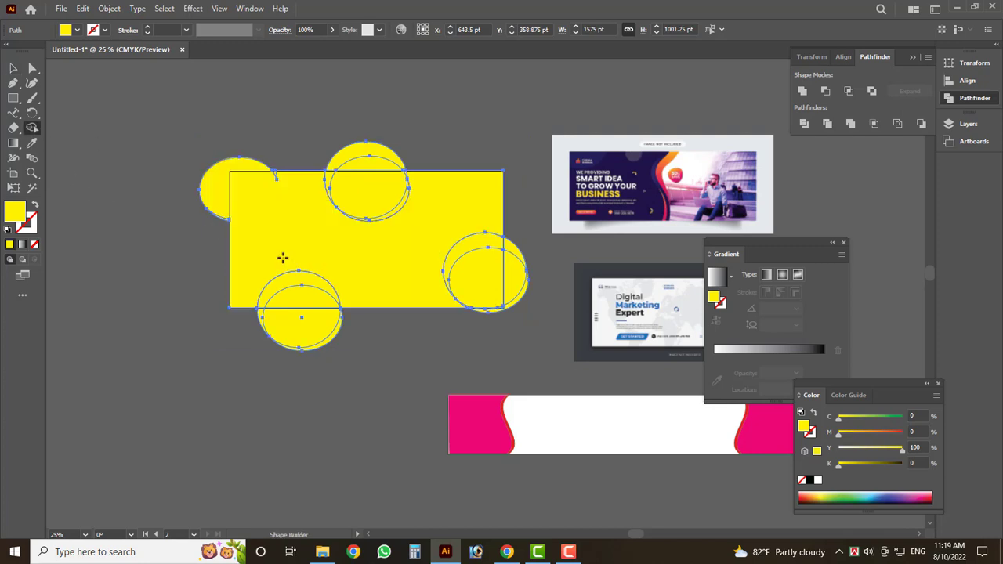
mouse_move(280, 258)
mouse_down()
mouse_move(380, 130)
mouse_move(423, 282)
mouse_move(303, 311)
mouse_up()
key(v)
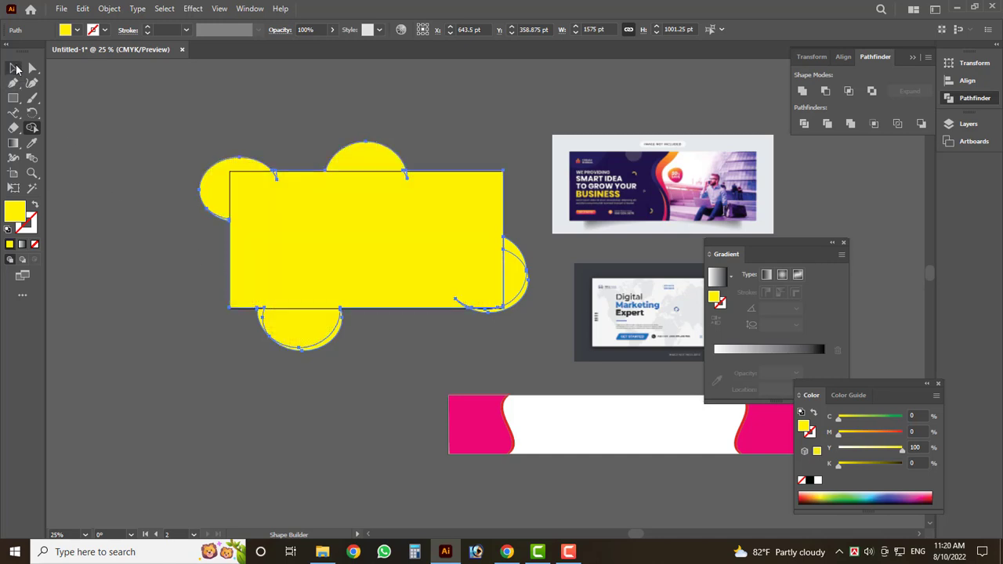
drag(308, 250, 188, 381)
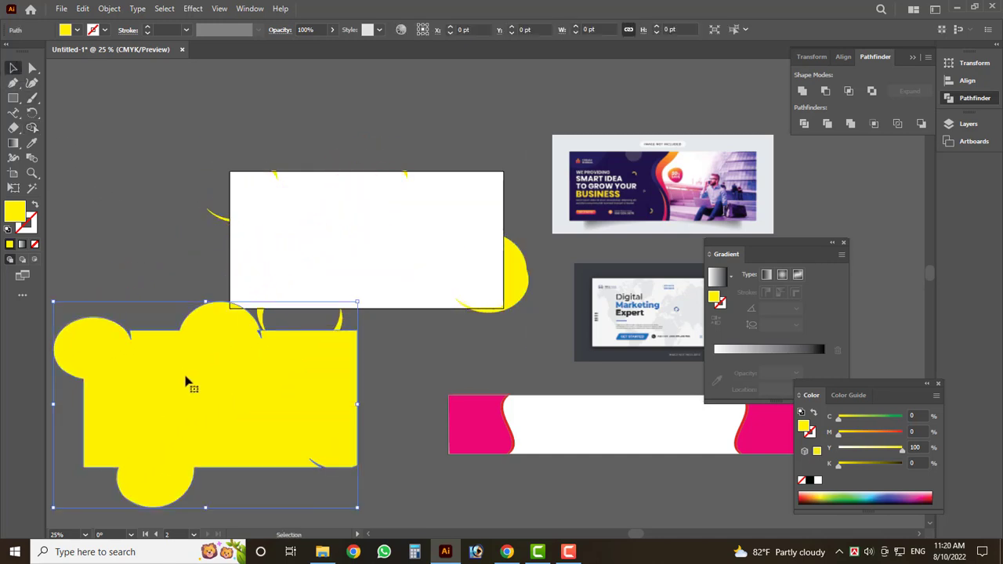
key(ctrl+z)
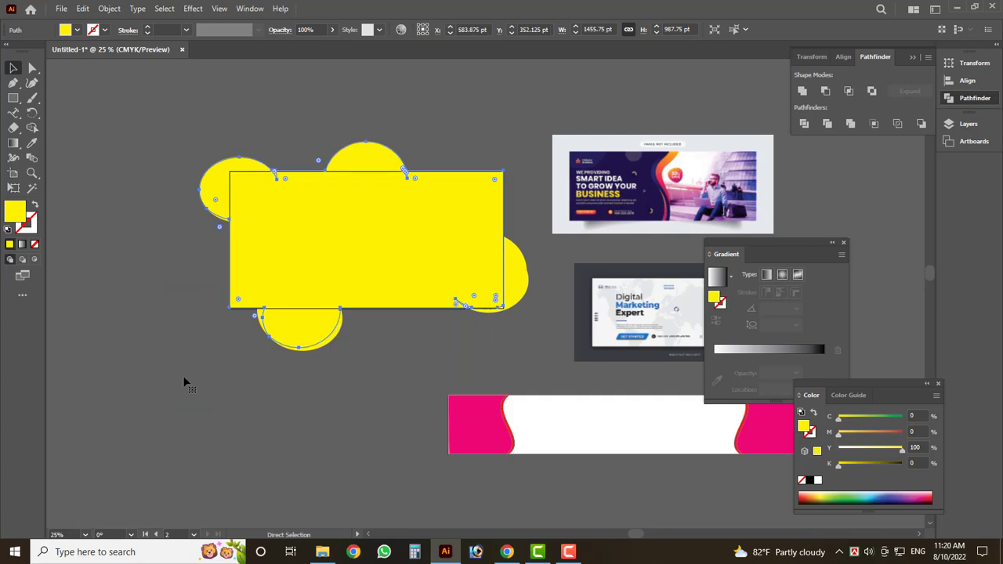
Step: Select the right circle's anchors, then marquee-select all shapes and deselect
key(a)
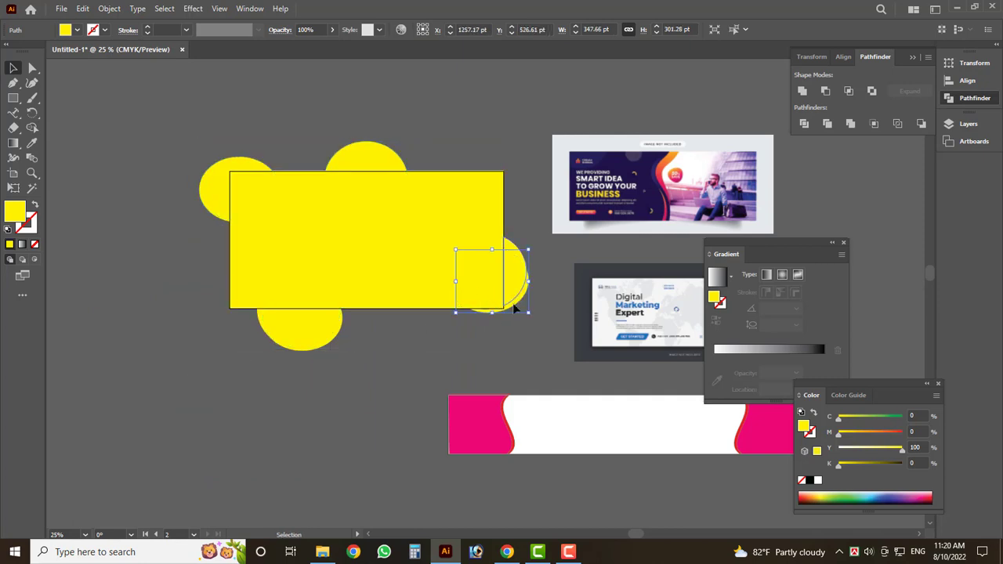
drag(526, 307, 459, 250)
key(v)
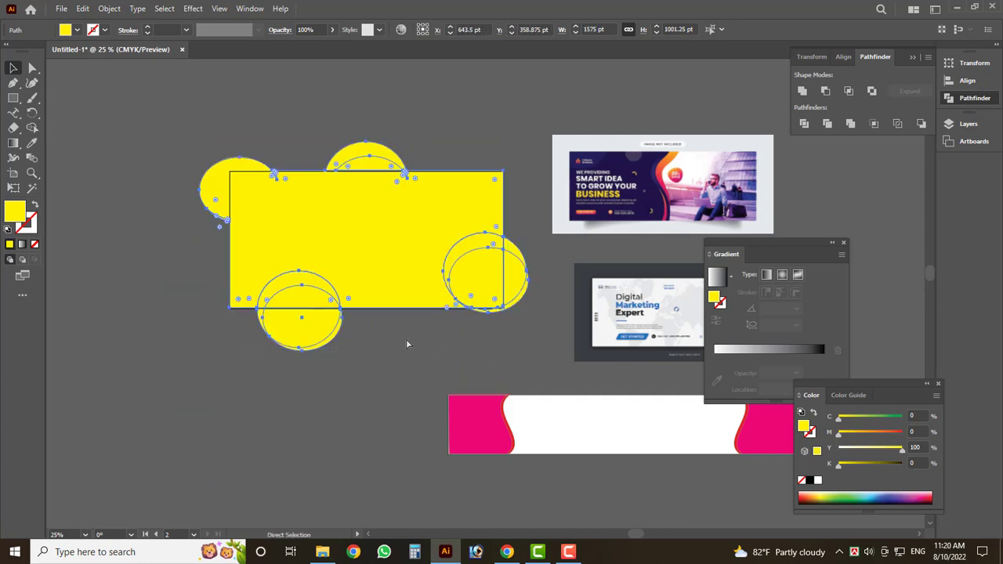
click(56, 165)
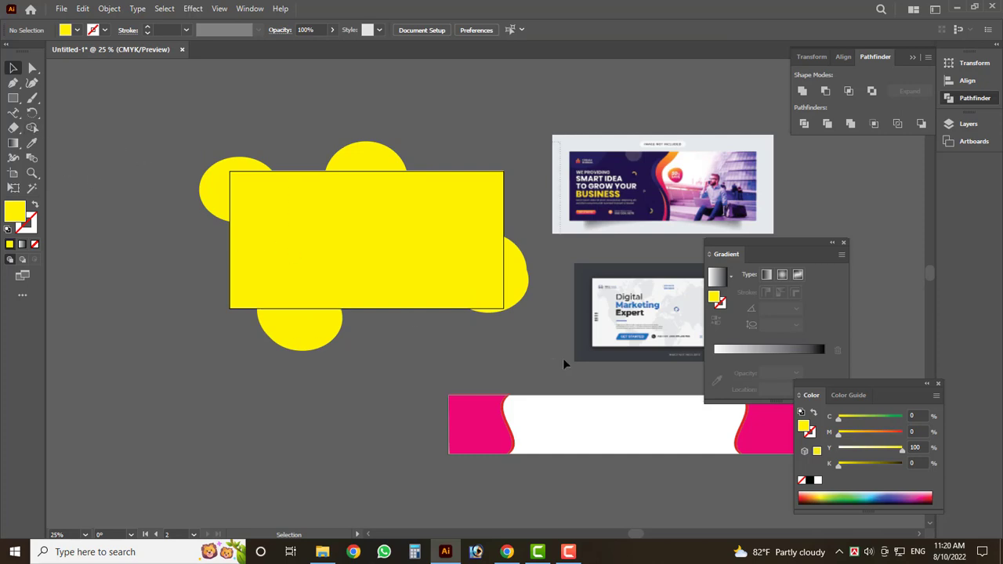
drag(486, 318, 44, 143)
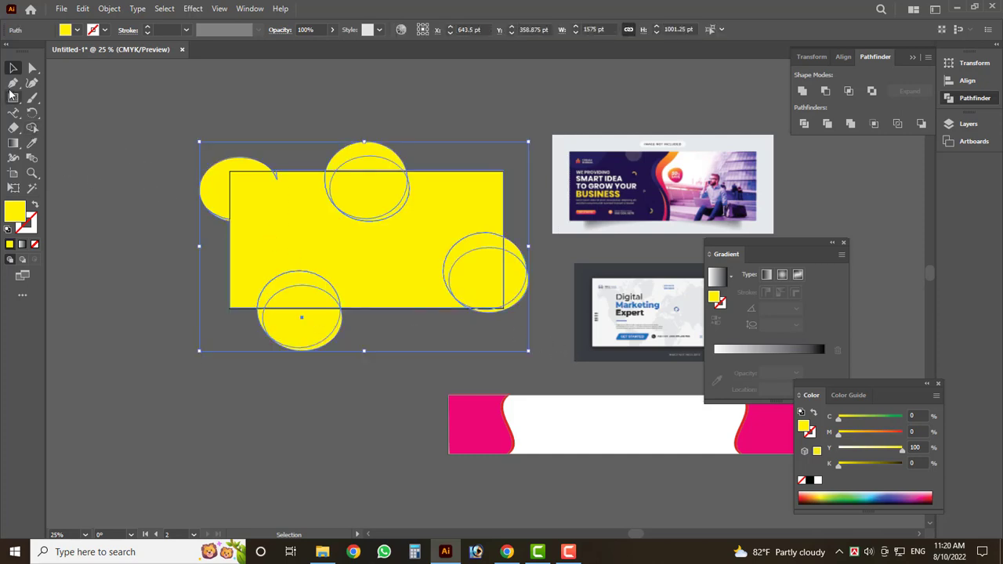
scroll(162, 195, up, 1)
click(162, 195)
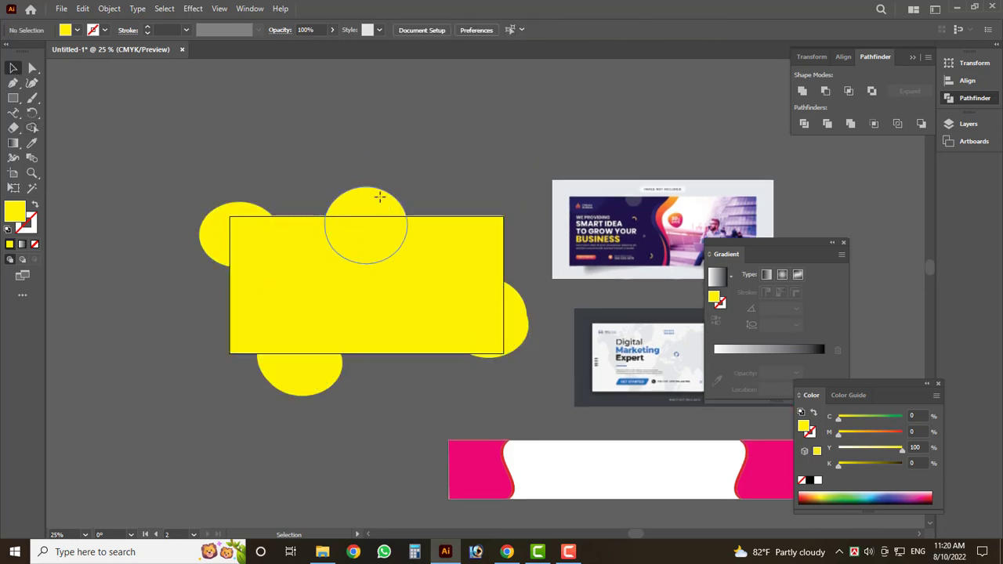
Step: Duplicate the yellow circle slightly to the right and make the copy green with cyan 100
drag(381, 206, 300, 126)
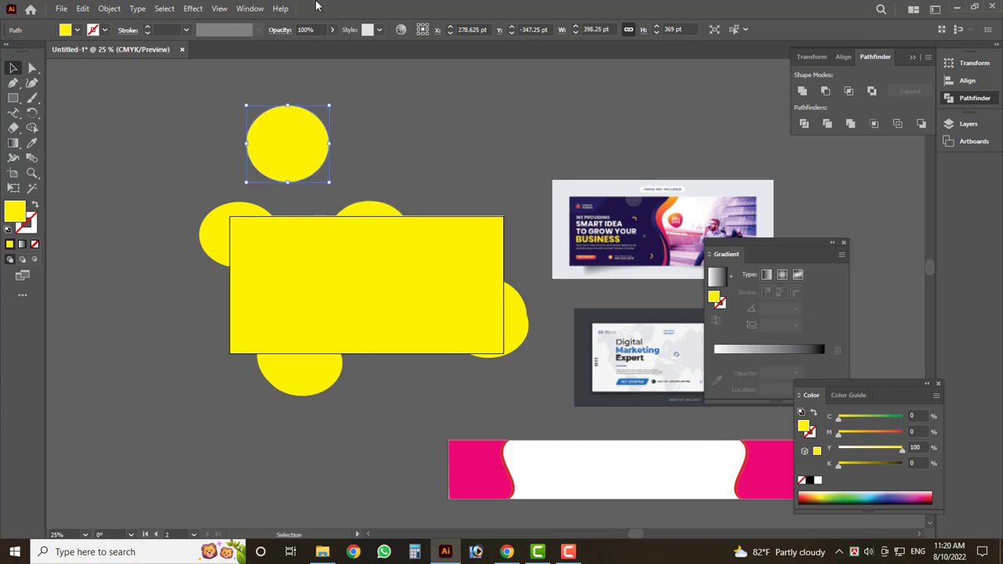
scroll(269, 141, up, 1)
scroll(269, 141, up, 1)
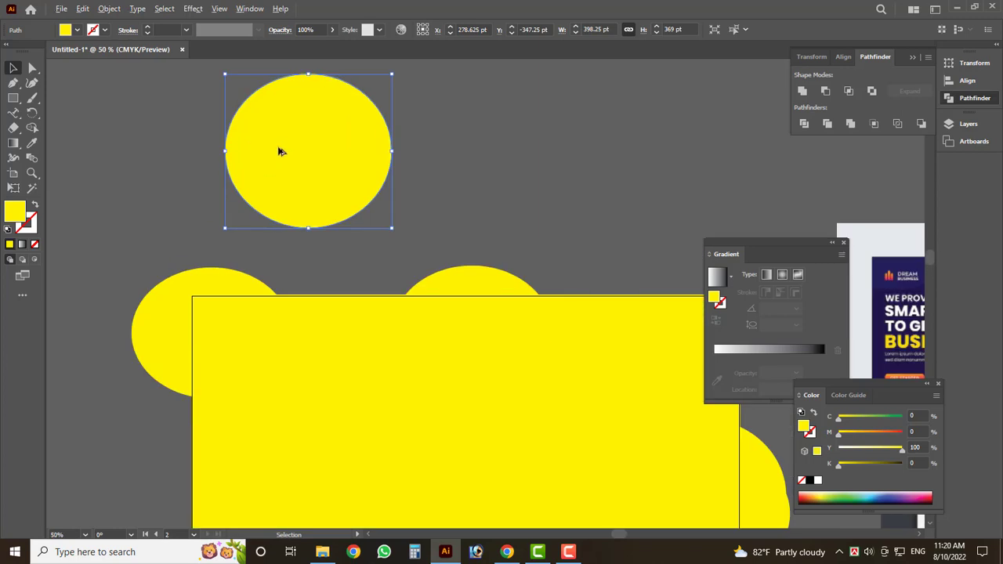
drag(280, 150, 313, 147)
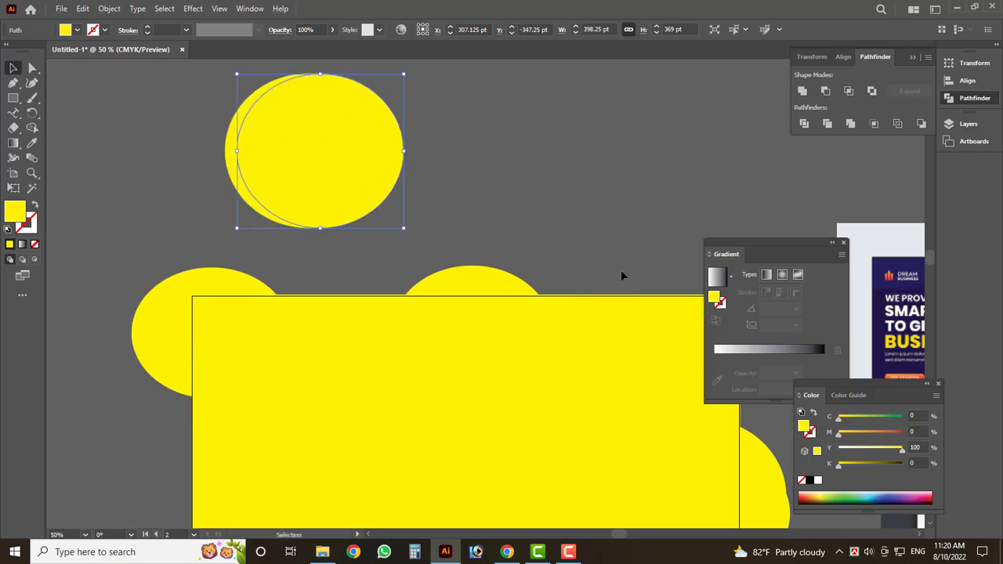
click(900, 416)
Step: Try merging the two circles with Shape Builder, then undo back to both circles
click(500, 171)
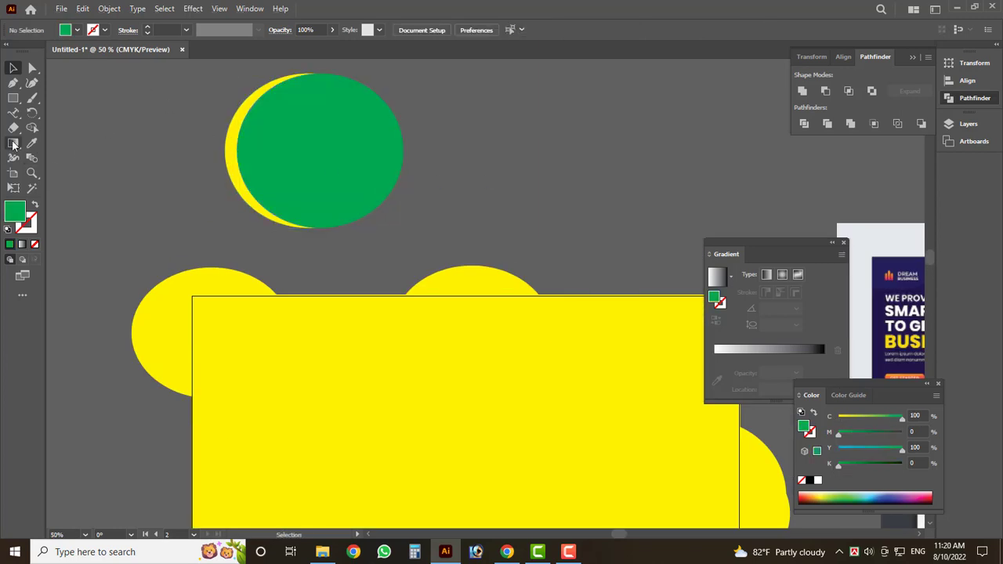
click(298, 210)
shift+click(230, 156)
key(shift+m)
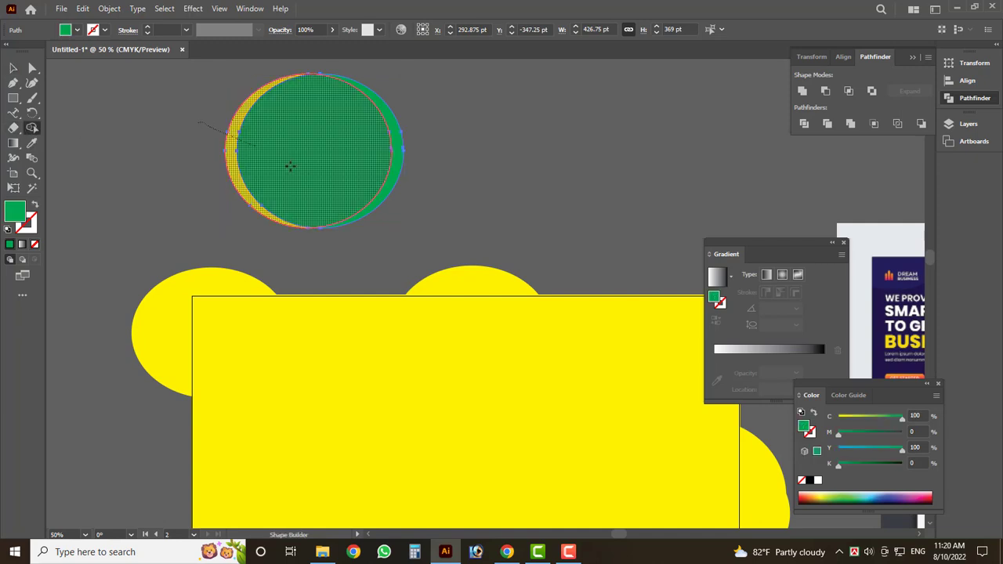
drag(230, 153, 310, 175)
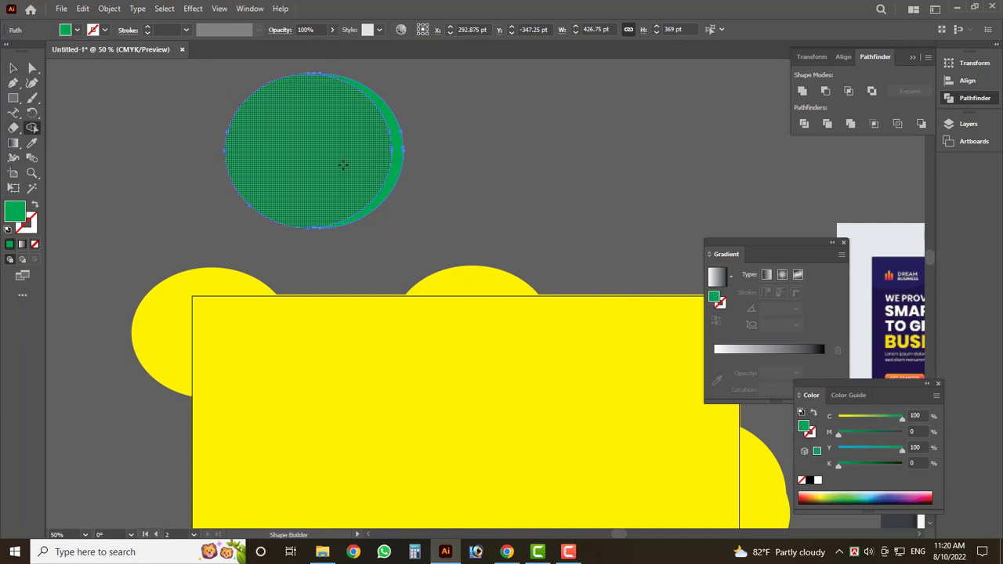
alt+click(327, 156)
key(ctrl+z)
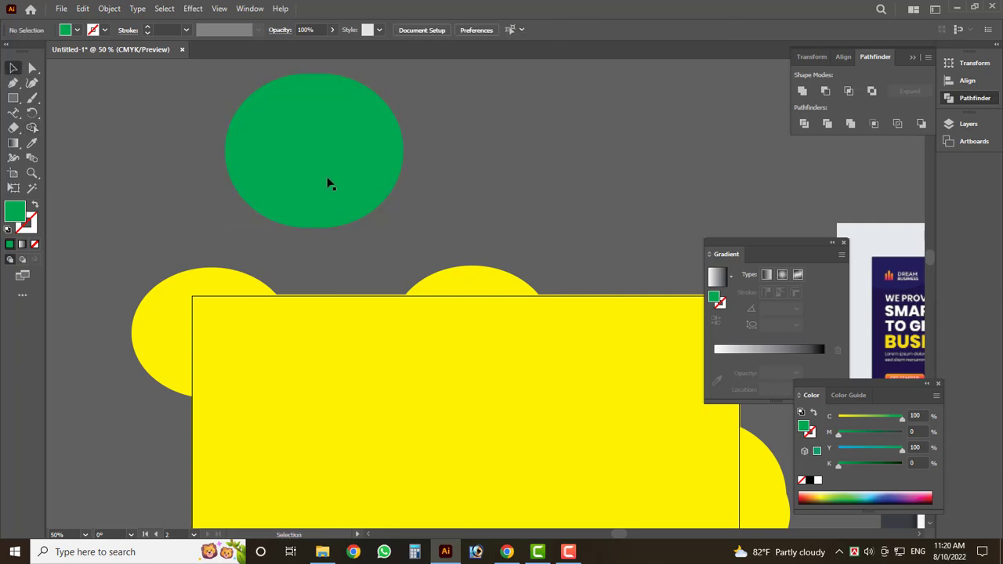
key(ctrl+z)
Step: Shift the green circle over the yellow and delete the green regions with Shape Builder
drag(340, 182, 345, 175)
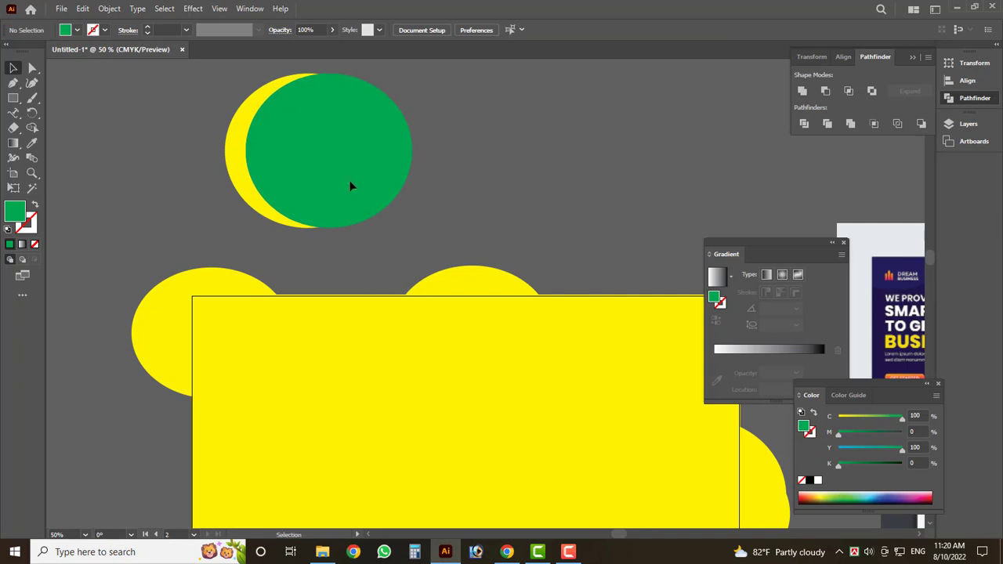
key(ctrl+a)
click(35, 128)
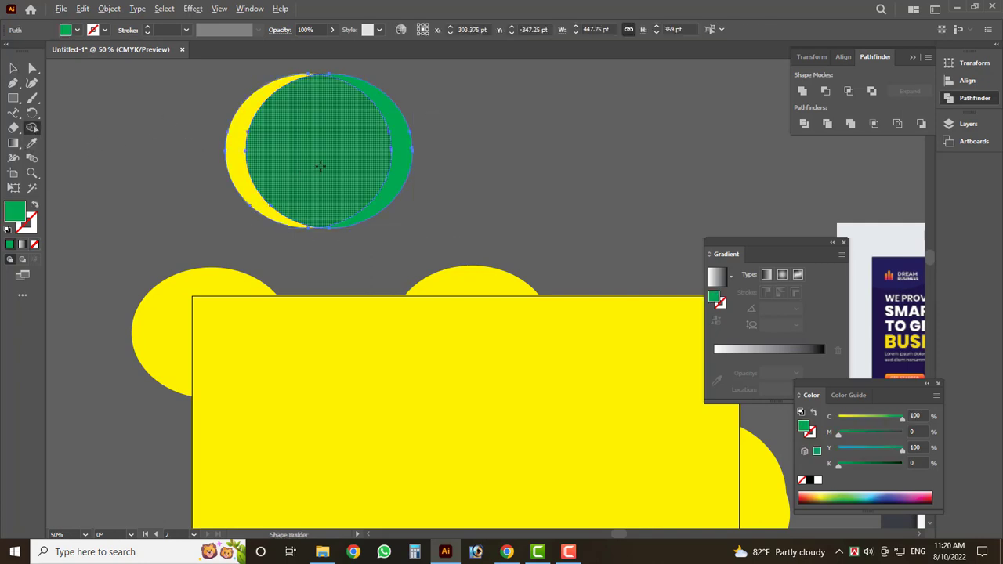
alt+click(320, 164)
alt+click(401, 151)
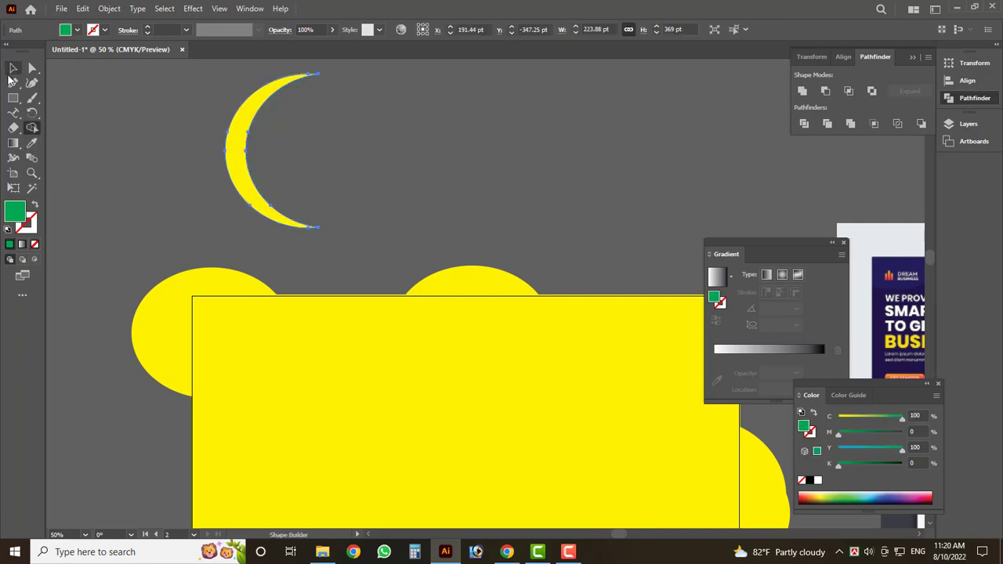
click(12, 68)
click(151, 136)
scroll(267, 166, up, 2)
Step: Draw a small yellow five-pointed star inside the crescent with the Star Tool
right_click(14, 100)
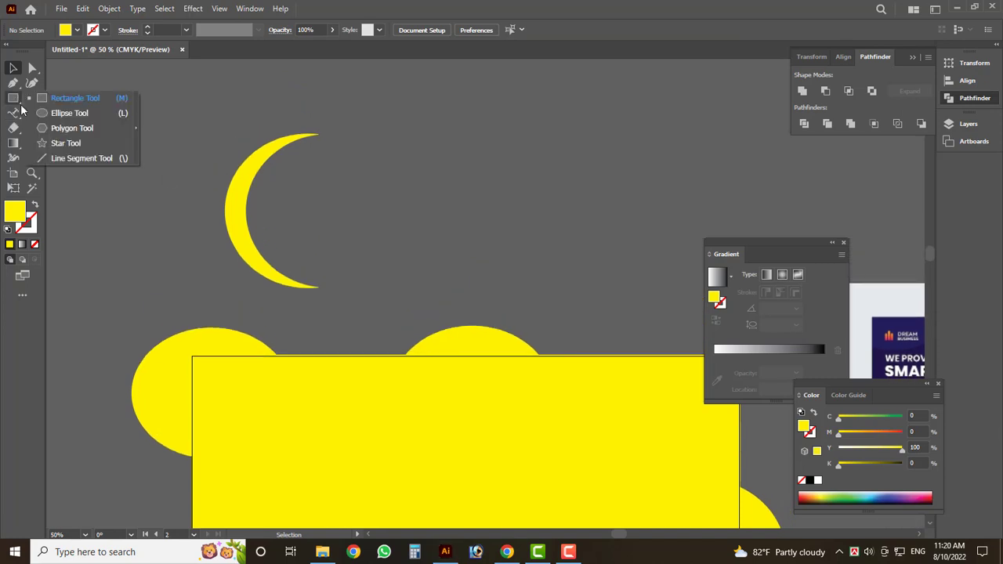
click(66, 142)
drag(288, 205, 308, 230)
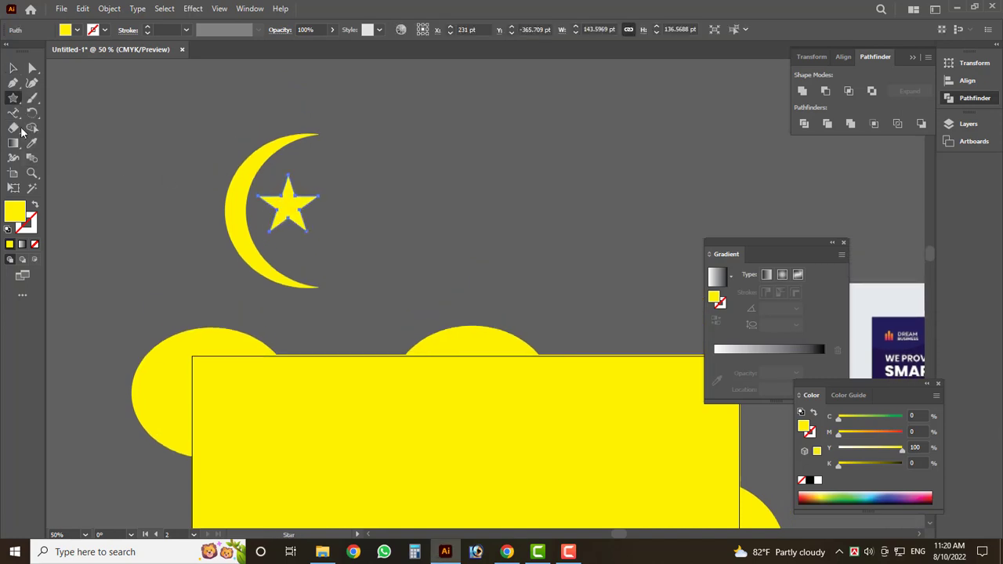
click(13, 69)
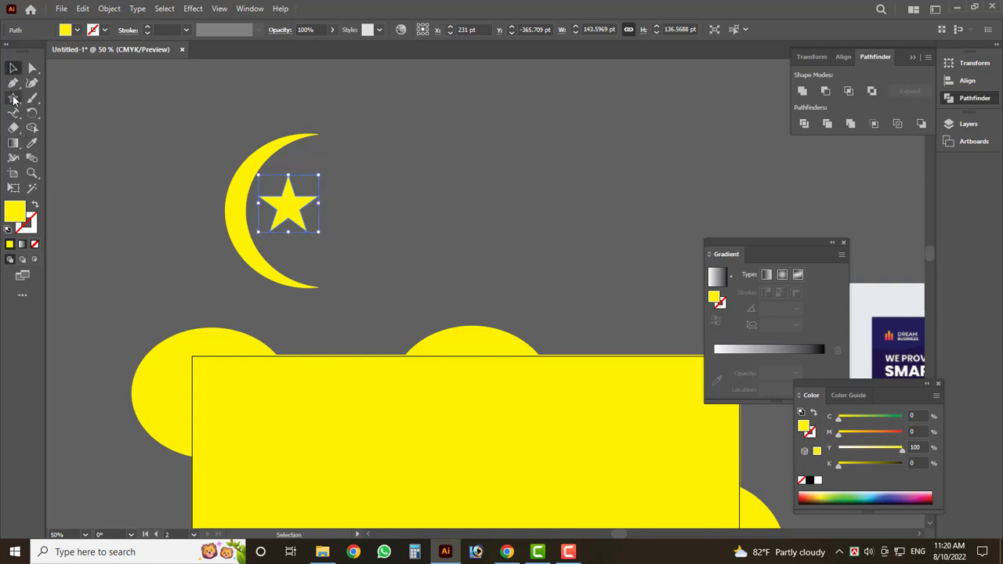
Step: Deselect the star and set the shape tool back to the Rectangle tool
right_click(13, 99)
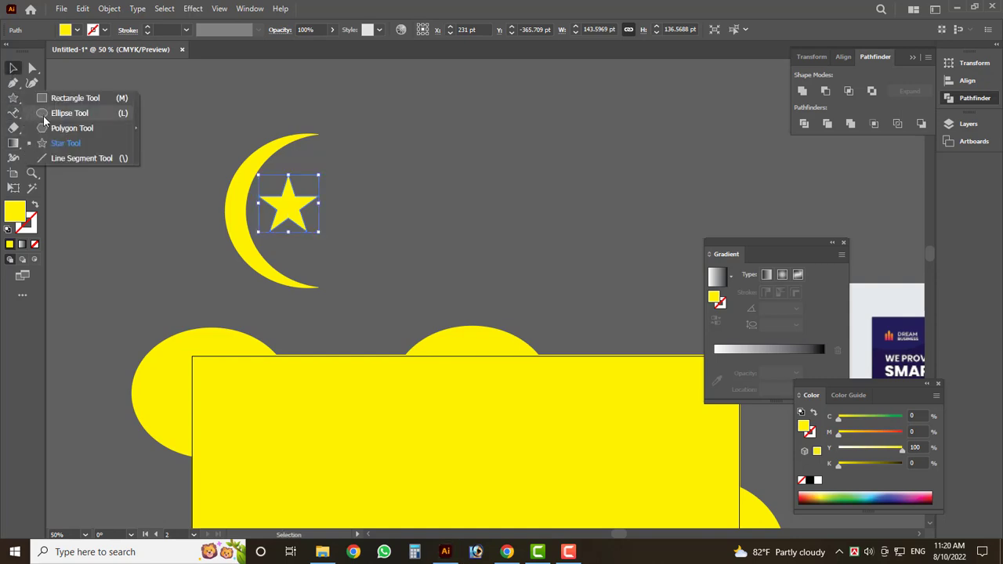
click(213, 125)
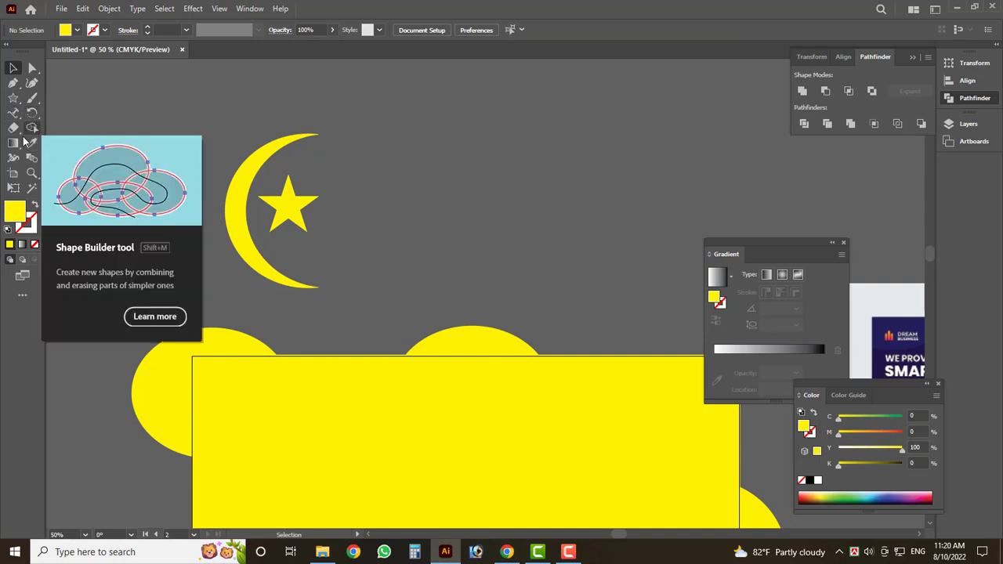
click(12, 98)
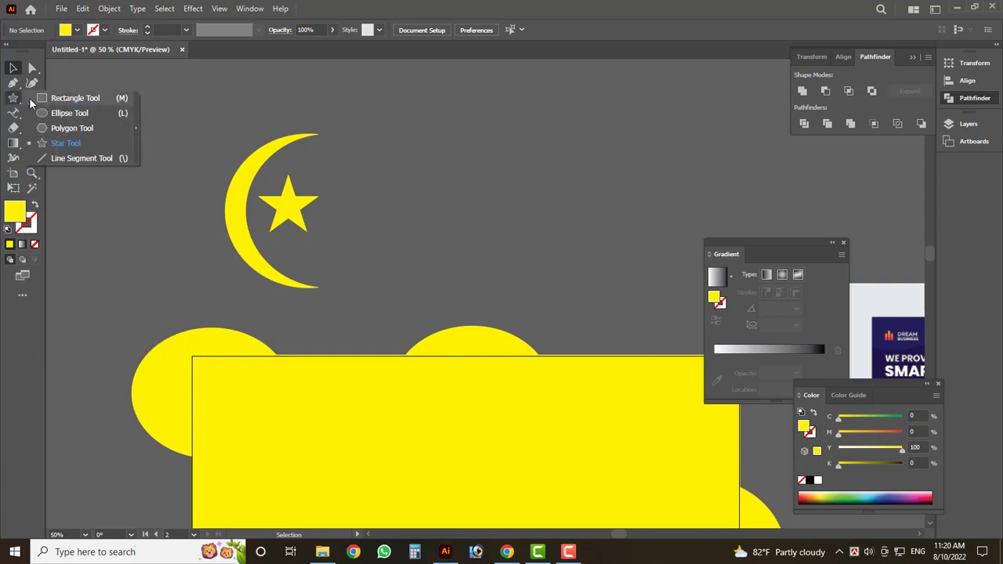
click(78, 97)
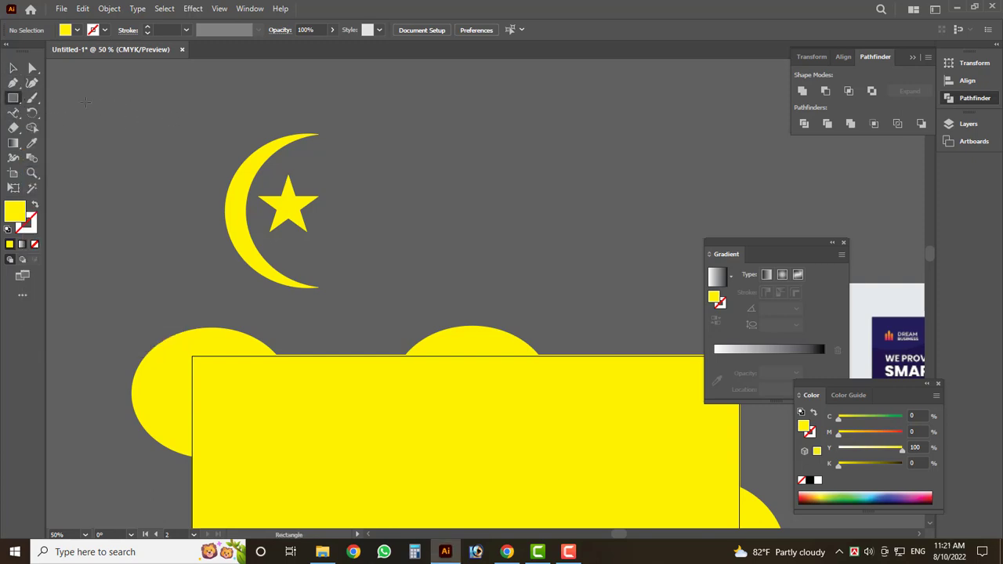
click(12, 68)
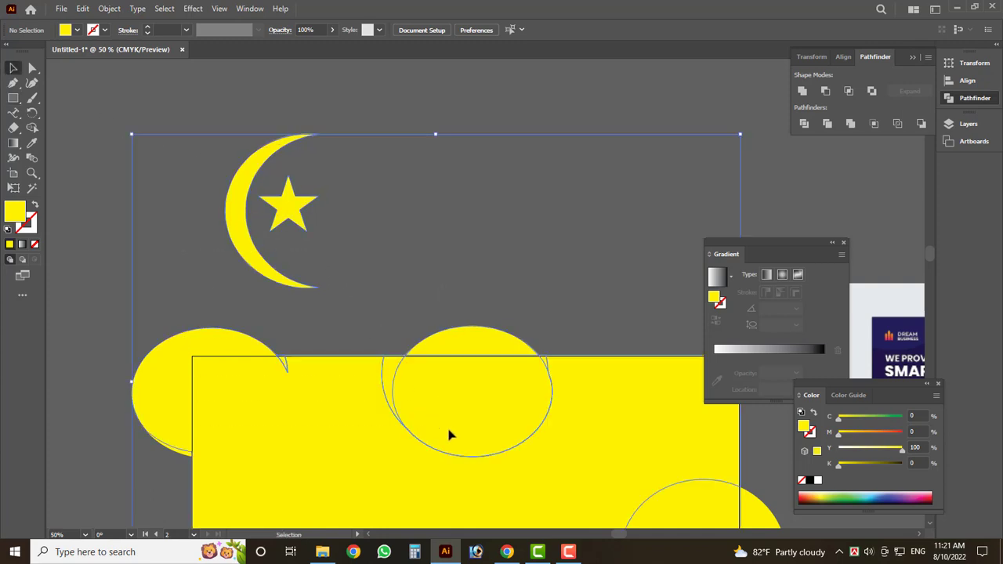
Step: Draw nine overlapping practice rectangles across the top and centre of the canvas
drag(447, 436, 294, 321)
click(13, 98)
click(74, 100)
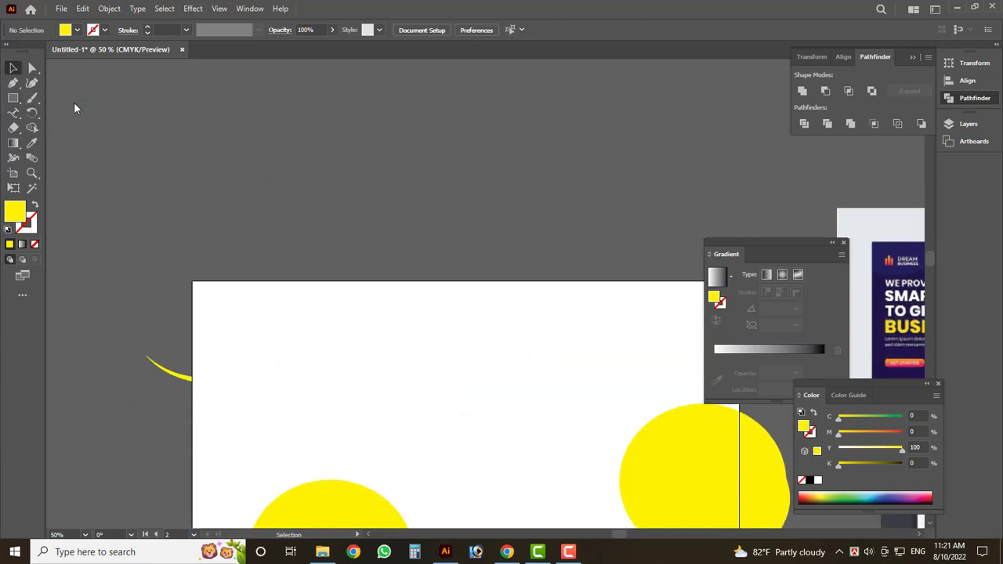
drag(254, 190, 641, 290)
drag(363, 138, 542, 217)
drag(287, 102, 461, 280)
drag(280, 113, 369, 298)
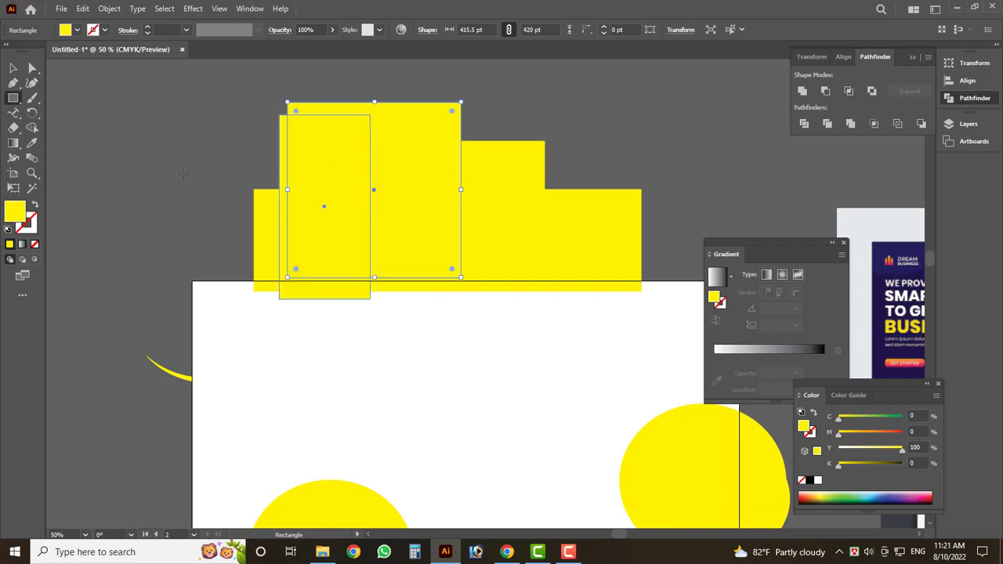
drag(163, 151, 270, 354)
drag(177, 282, 420, 419)
drag(392, 264, 469, 447)
drag(479, 212, 627, 466)
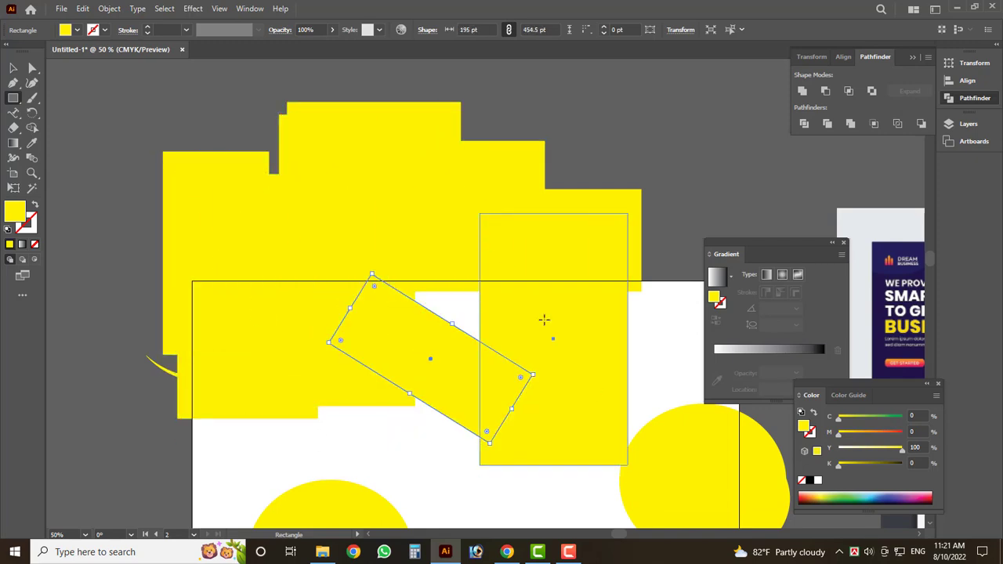
drag(423, 202, 586, 502)
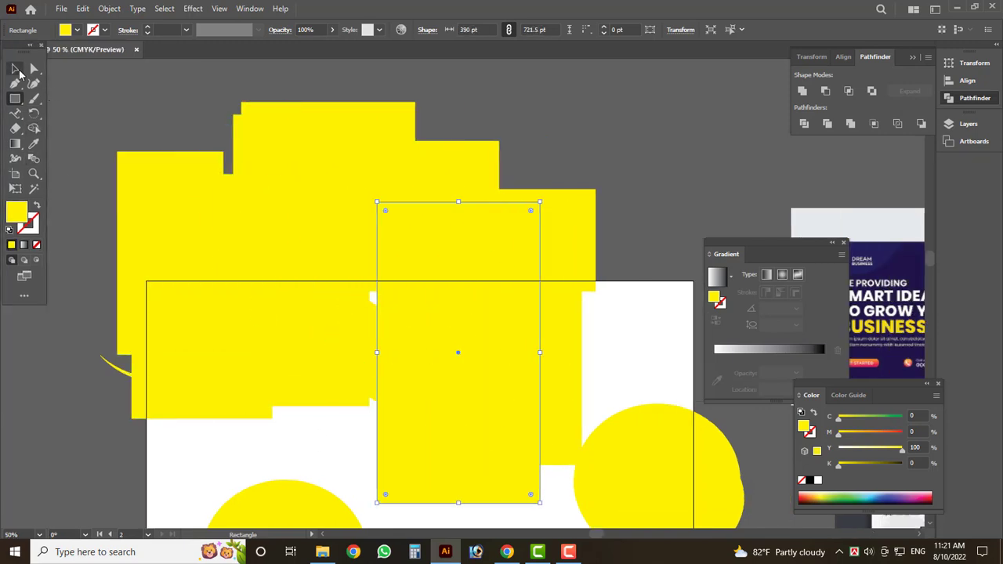
Step: Turn all the shapes green with cyan 100 and delete the unwanted rectangles
click(14, 68)
key(ctrl+a)
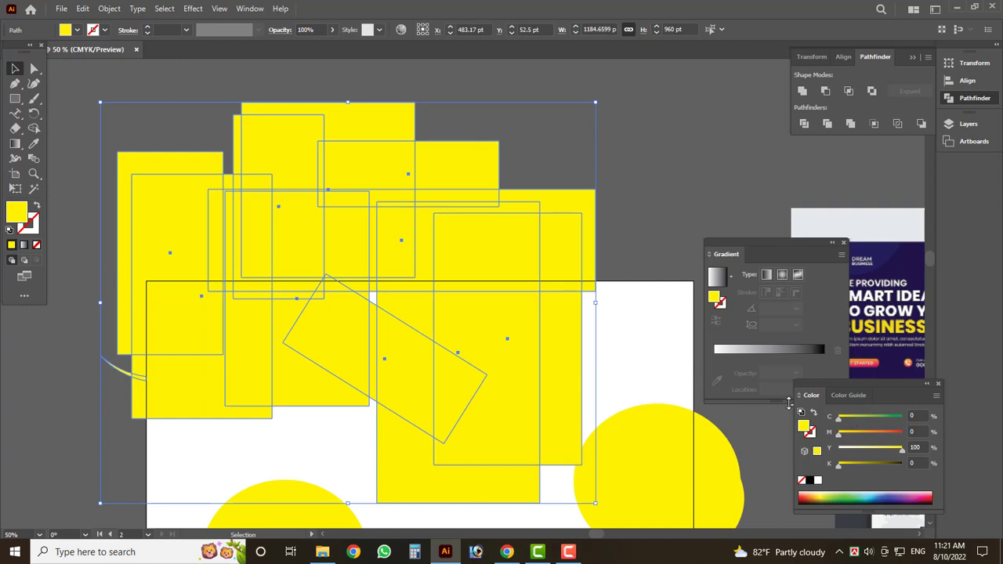
drag(875, 420, 901, 416)
click(632, 181)
drag(647, 270, 108, 320)
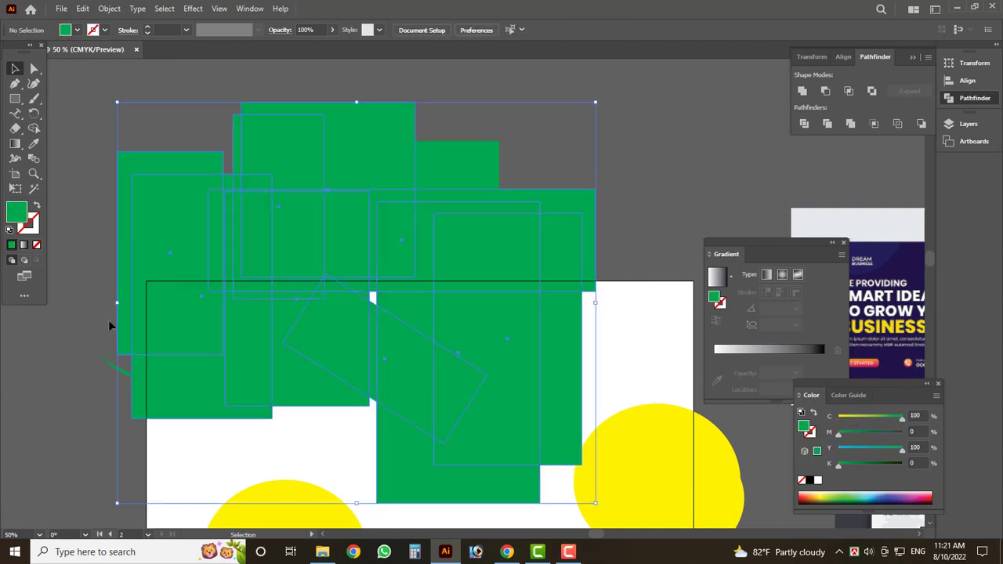
key(Delete)
Step: Draw a large green circle with the Ellipse tool overlapping the rectangle's top edge
drag(11, 100, 57, 115)
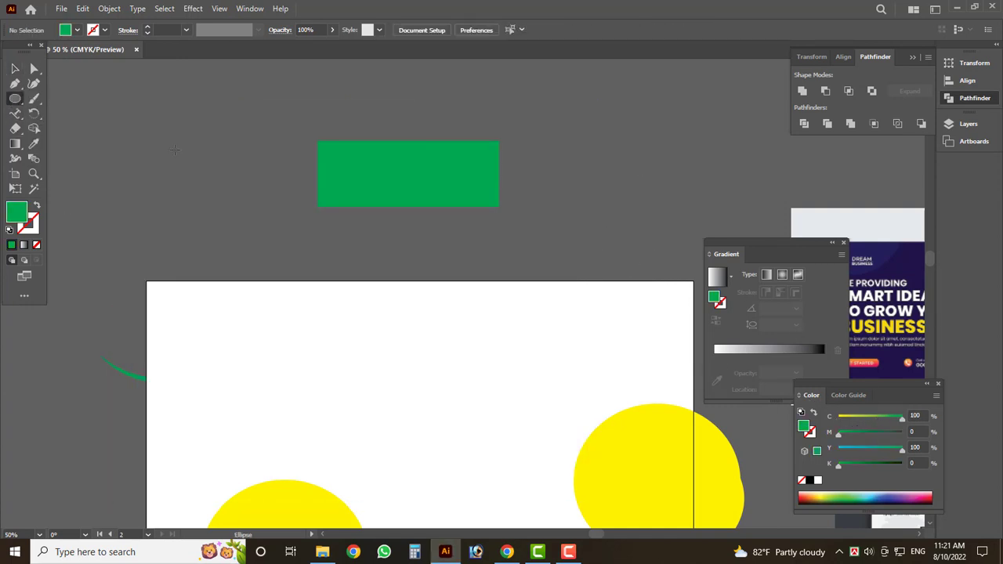
mouse_move(173, 150)
mouse_down()
mouse_move(290, 266)
mouse_move(457, 396)
mouse_up()
key(v)
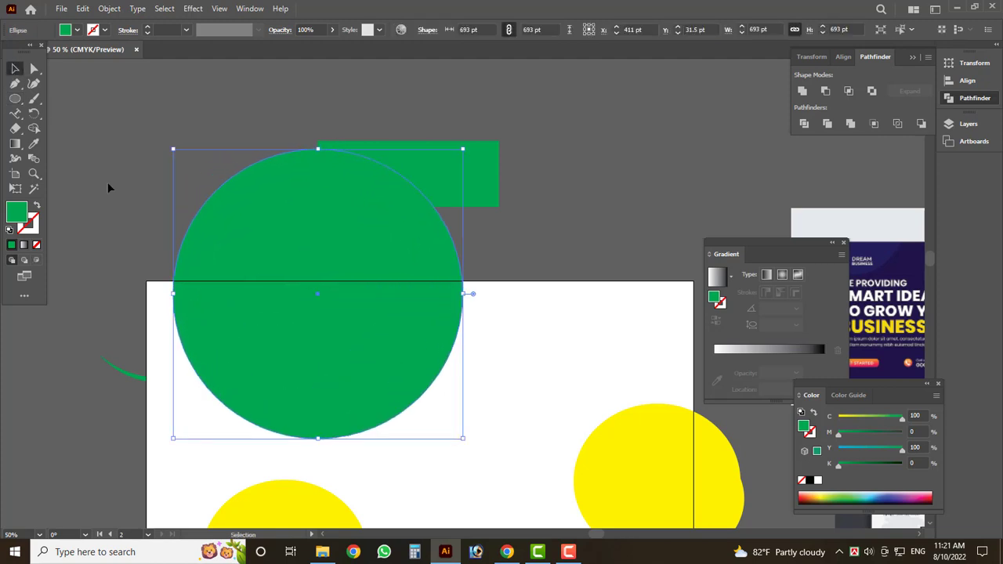
scroll(294, 404, up, 3)
mouse_move(294, 403)
mouse_down()
mouse_move(253, 227)
mouse_move(307, 163)
mouse_up()
scroll(266, 235, up, 3)
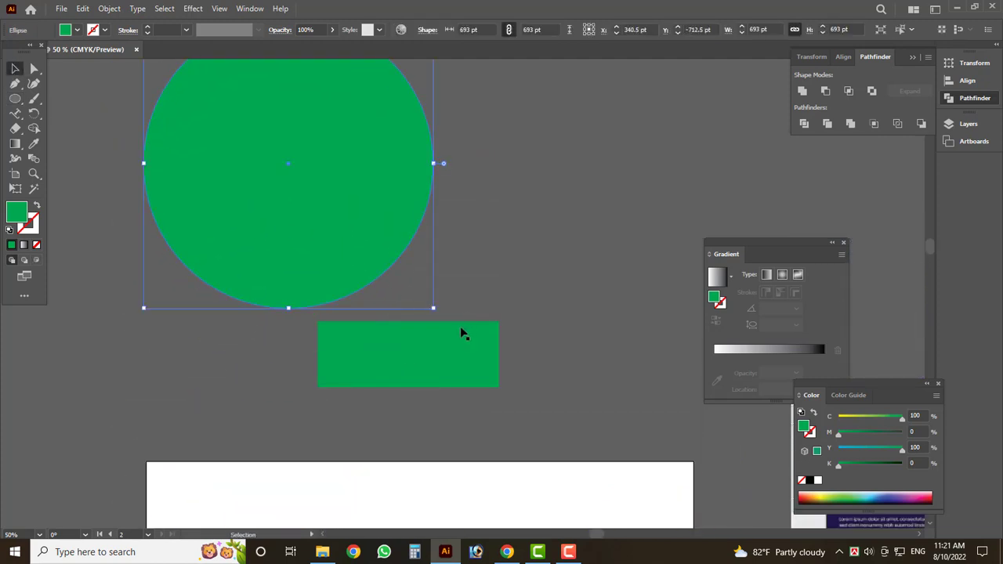
drag(433, 306, 661, 224)
scroll(440, 223, up, 3)
drag(440, 223, 365, 282)
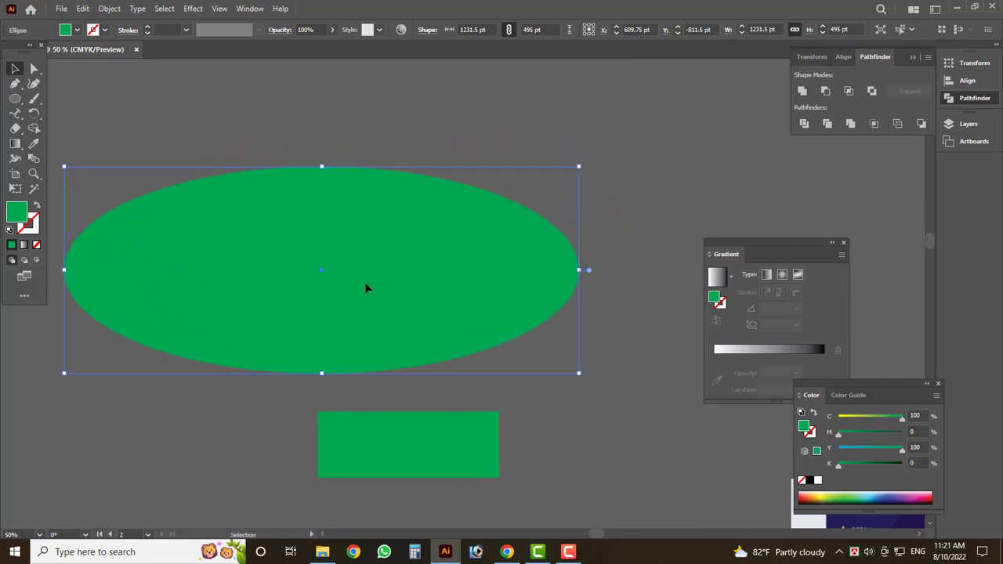
key(ctrl+z)
key(a)
key(ctrl+z)
key(ctrl+z)
key(ctrl+z)
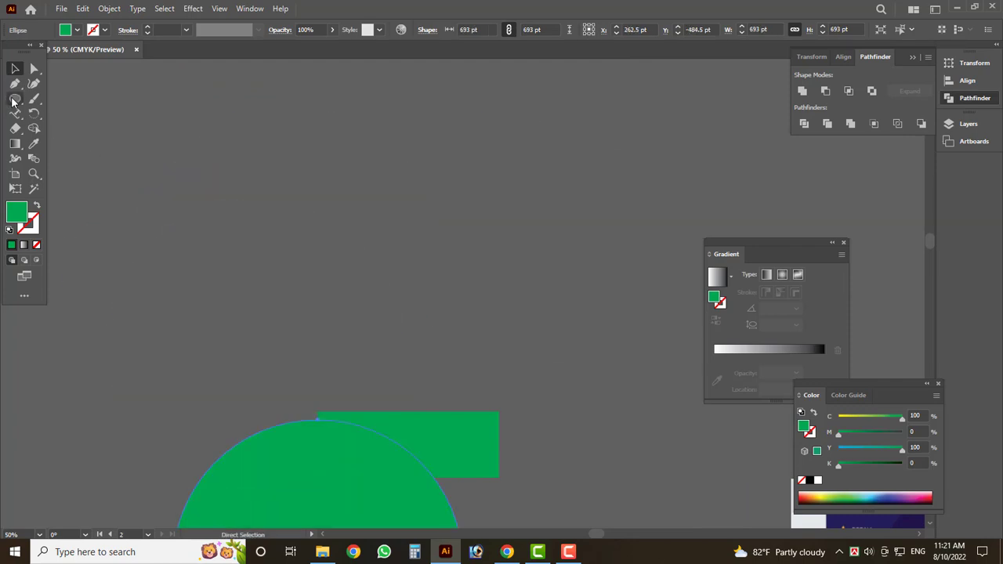
Step: Draw a green hexagon with the Polygon Tool, move it to the centre, then delete it
drag(19, 100, 79, 128)
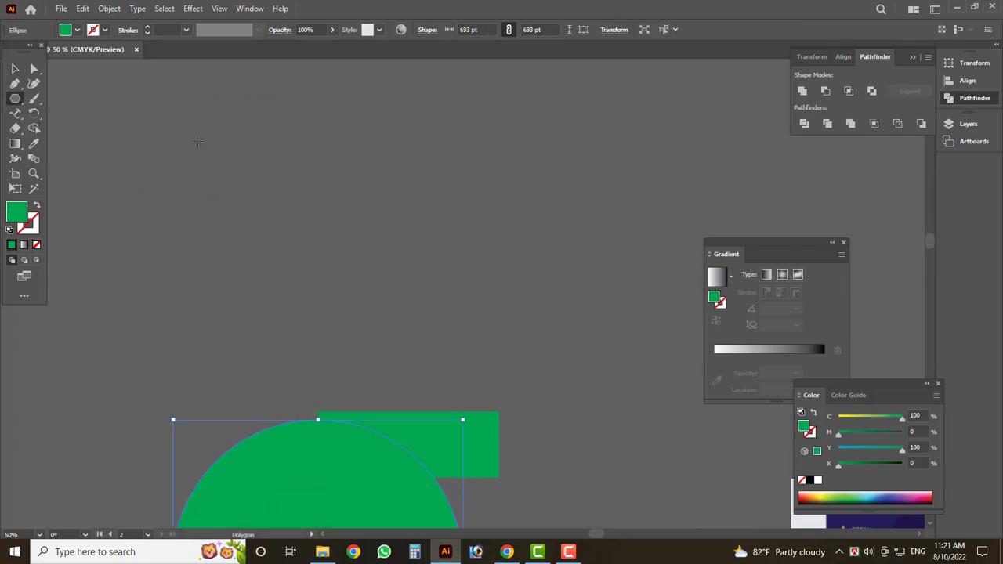
mouse_move(233, 134)
mouse_down()
mouse_move(314, 202)
mouse_move(297, 189)
mouse_up()
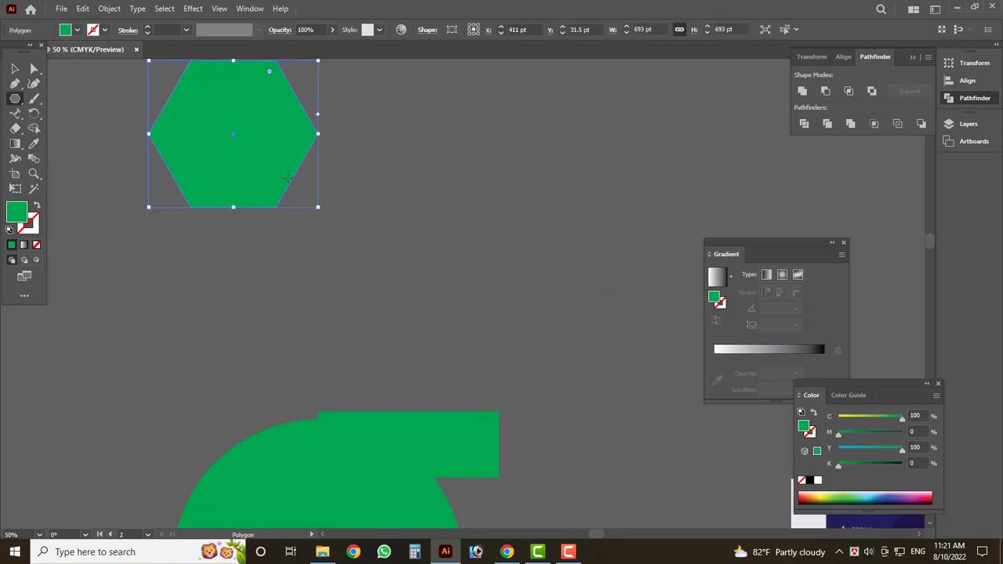
click(15, 68)
drag(286, 163, 429, 297)
scroll(429, 297, up, 2)
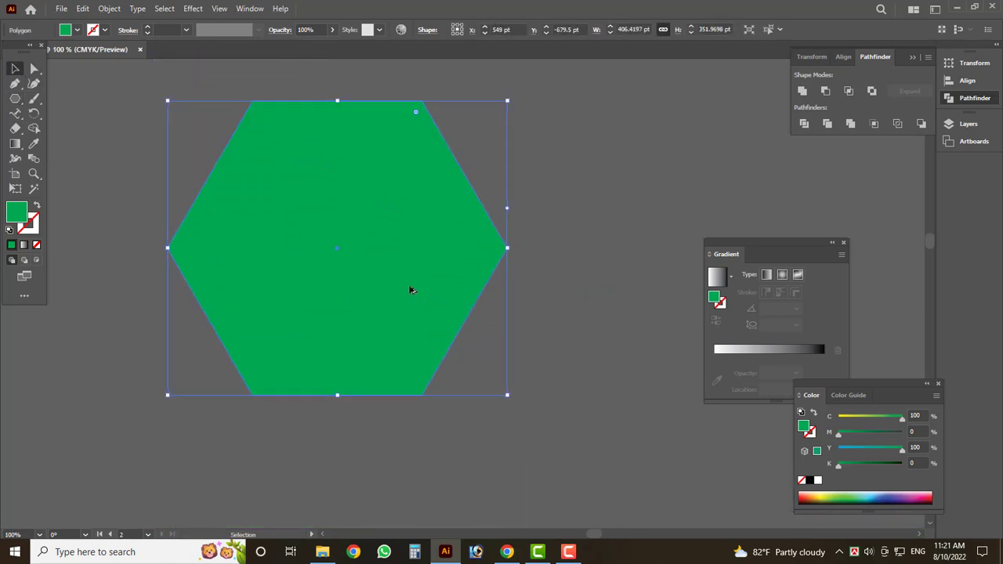
key(Tab)
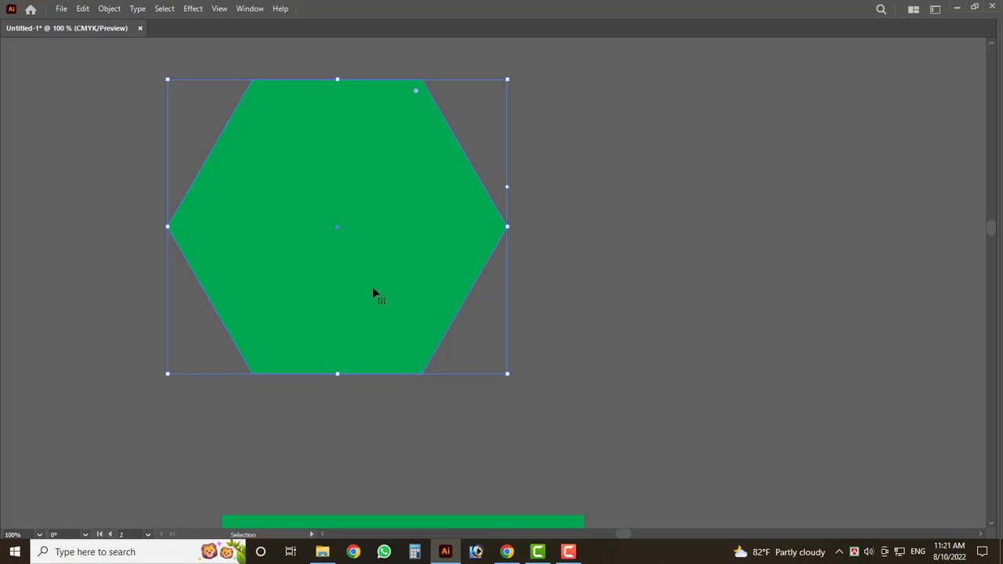
key(Tab)
key(Delete)
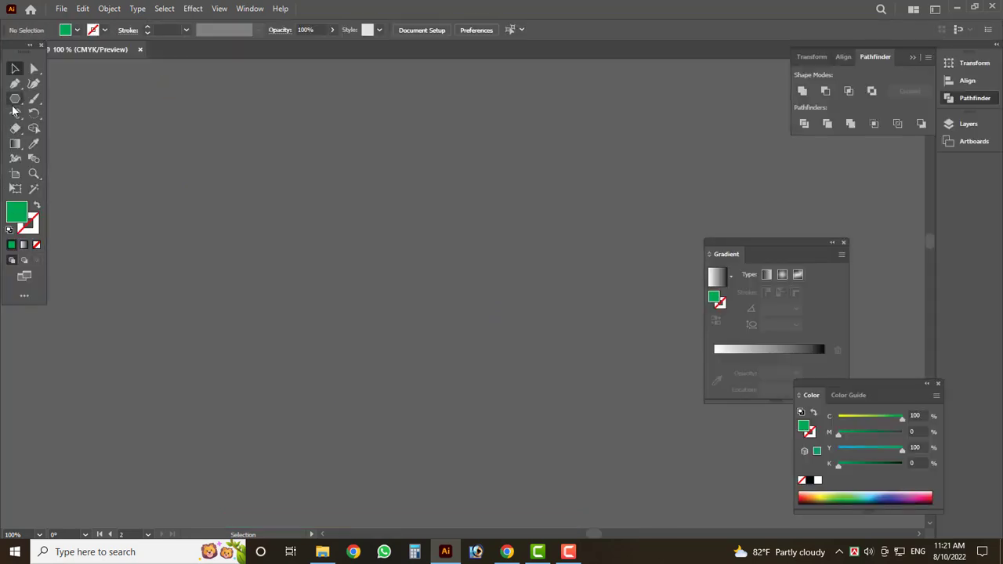
Step: Draw a polygon while cycling its sides from triangle to about ten, then delete it
click(15, 99)
mouse_move(284, 127)
mouse_down()
mouse_move(355, 216)
mouse_move(342, 192)
mouse_up()
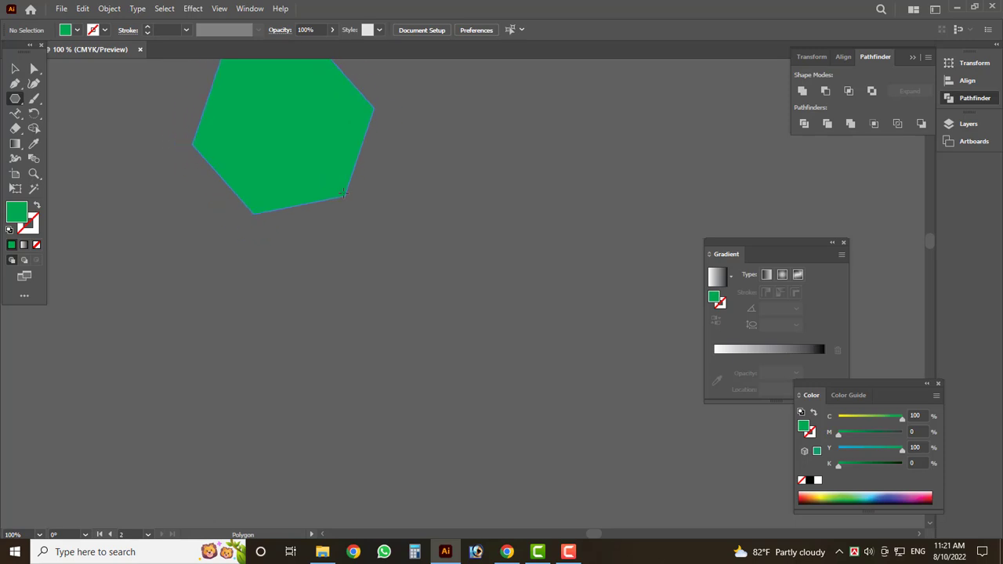
key(Up)
key(Up)
key(Up)
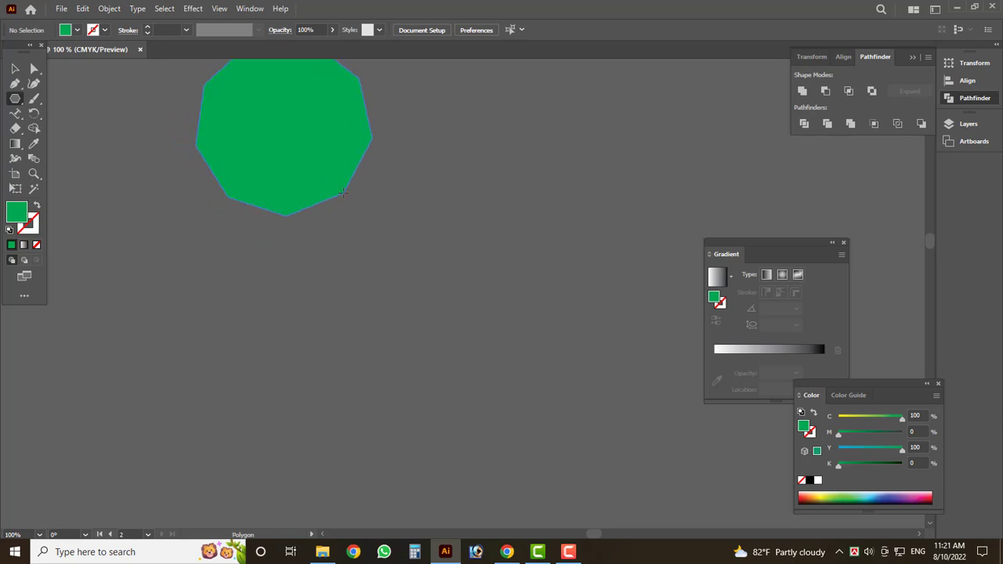
key(Up)
key(Up)
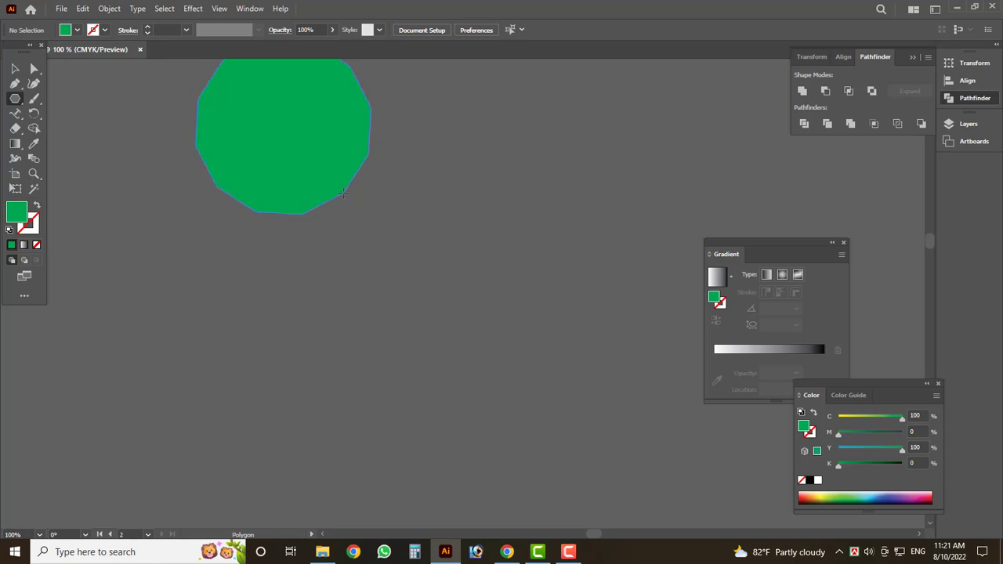
key(Up)
key(Down)
key(Down)
key(Down)
key(Down)
key(Down)
key(Down)
key(Down)
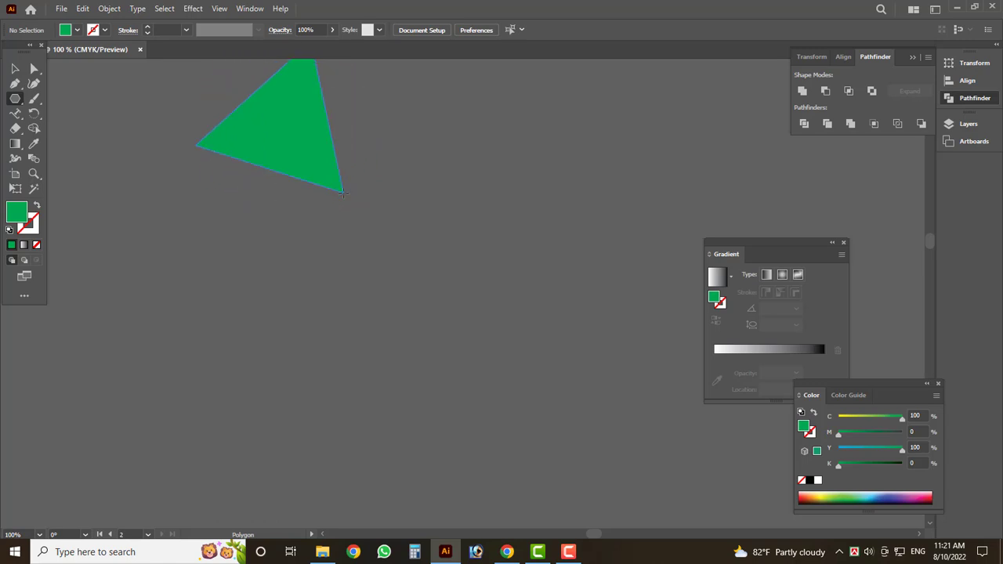
key(Up)
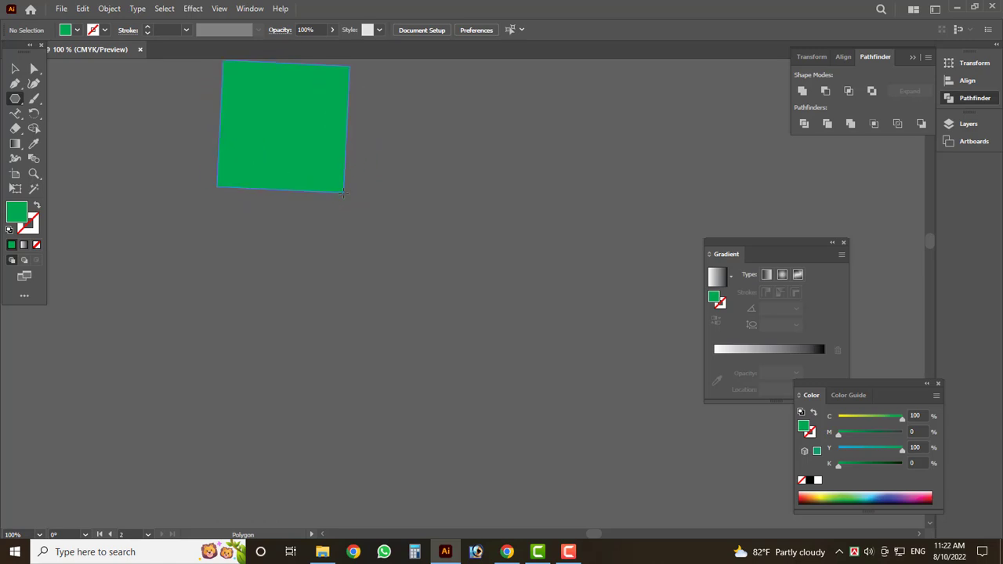
key(Up)
key(Up)
key(Up)
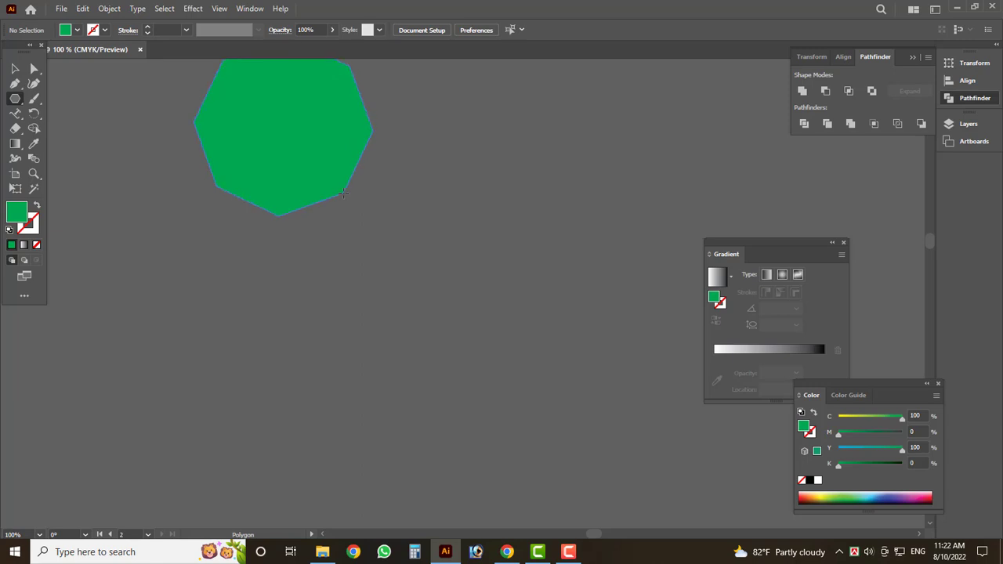
key(Up)
key(Up)
key(Up)
key(Up)
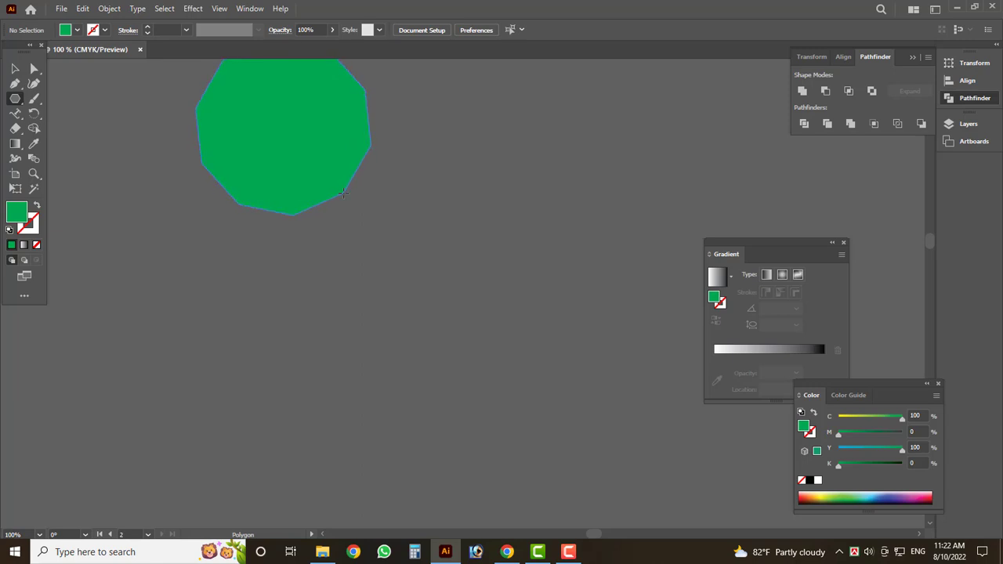
key(Down)
key(Down)
key(Down)
key(Down)
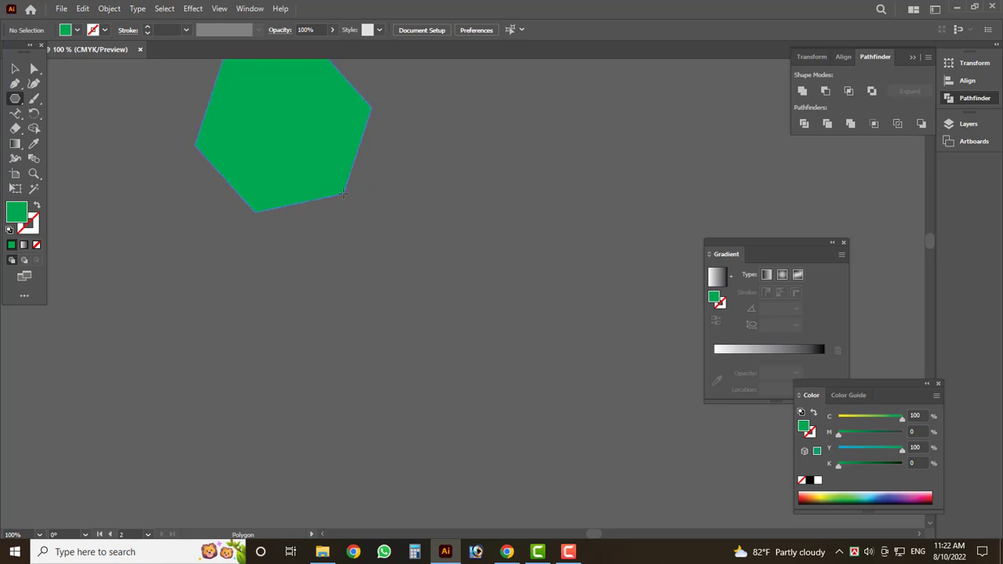
key(Down)
key(Down)
key(Down)
drag(342, 193, 342, 193)
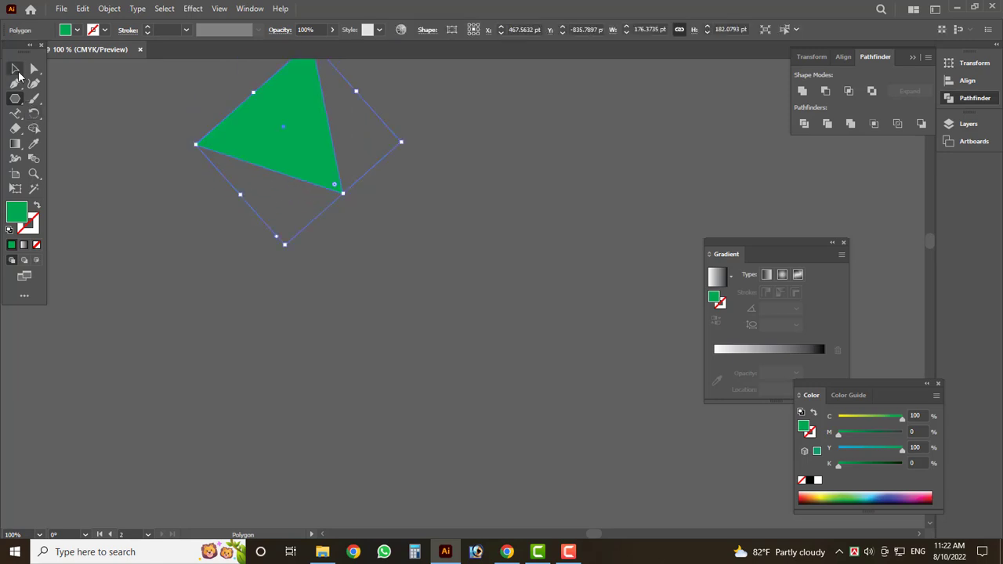
click(15, 69)
key(Delete)
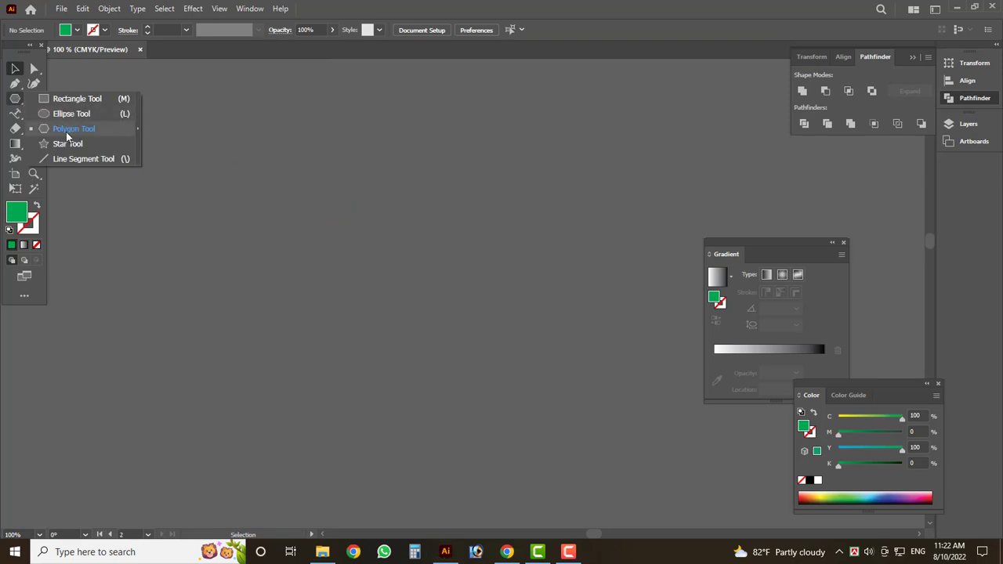
Step: Try drawing two green stars with the Star Tool and undo both
drag(17, 98, 78, 141)
mouse_move(205, 162)
mouse_down()
mouse_move(291, 240)
mouse_move(261, 199)
mouse_move(311, 255)
mouse_up()
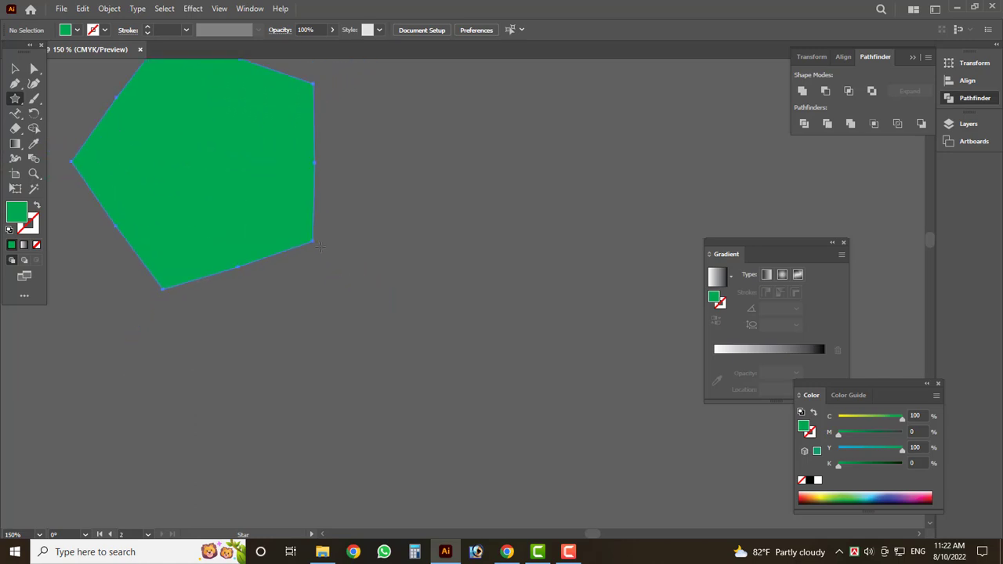
drag(311, 254, 360, 207)
key(ctrl+z)
drag(289, 174, 375, 135)
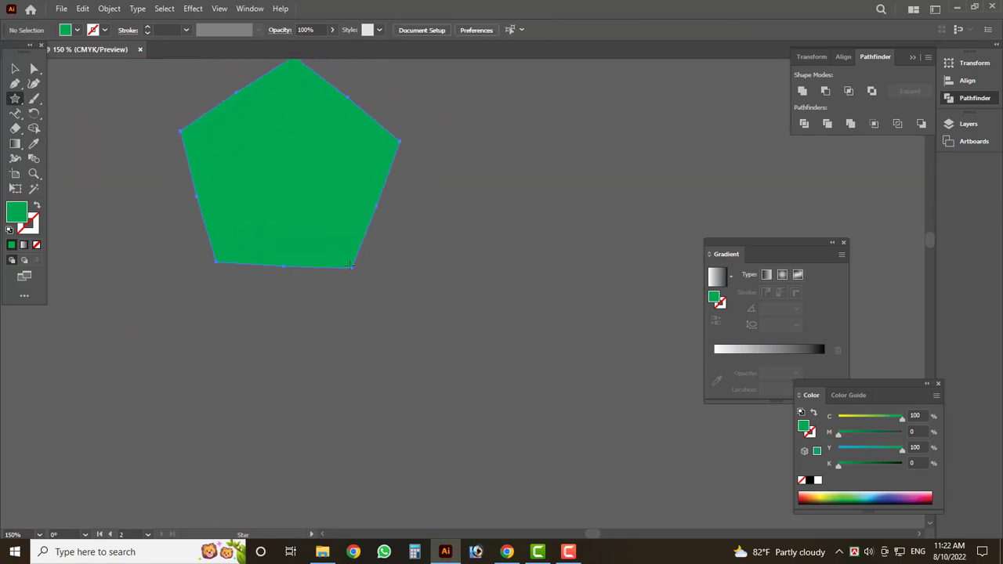
key(ctrl+z)
Step: Draw practice stars with different point counts, including a five-pointed one, and delete them
mouse_move(289, 189)
mouse_down()
mouse_move(324, 224)
mouse_move(313, 210)
mouse_up()
key(Up)
key(Up)
key(Up)
key(Down)
key(Down)
key(Down)
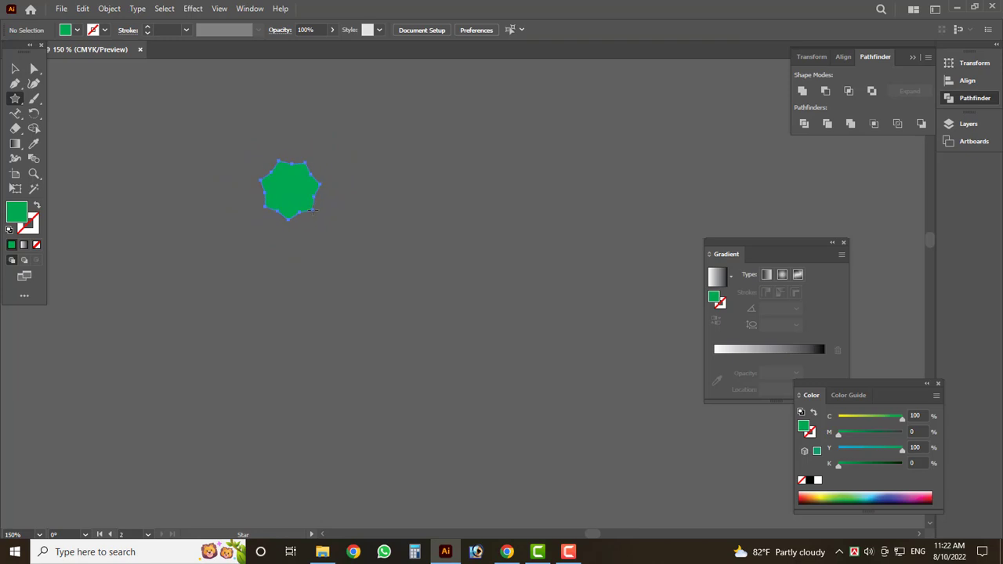
key(Down)
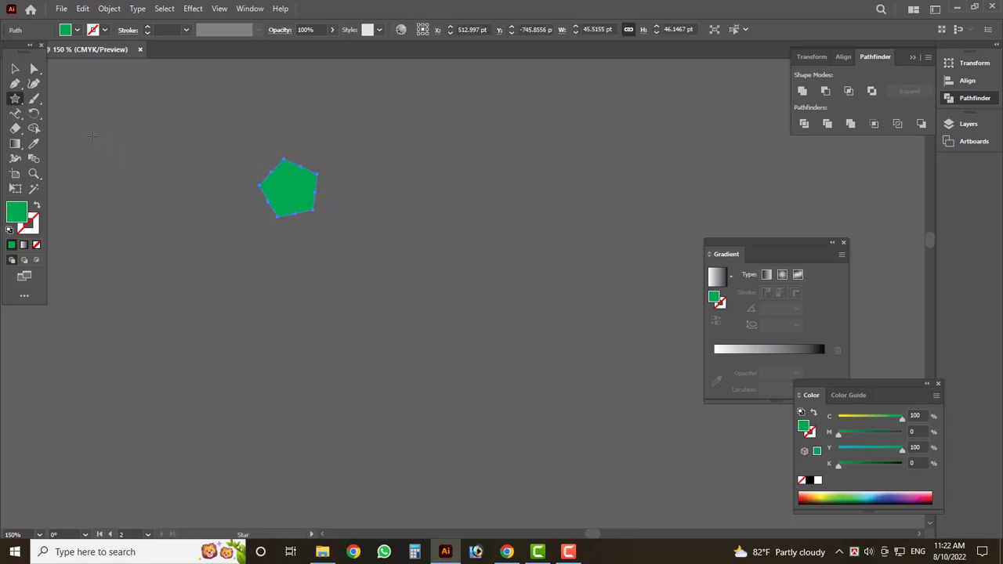
key(Delete)
click(14, 98)
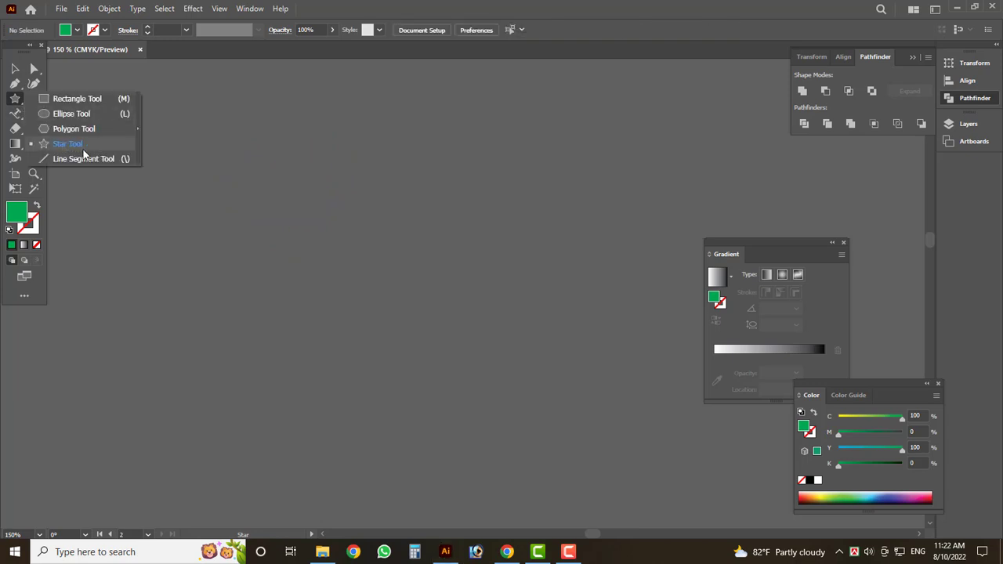
click(83, 149)
mouse_move(198, 158)
mouse_down()
mouse_move(258, 234)
mouse_move(360, 311)
mouse_up()
click(14, 68)
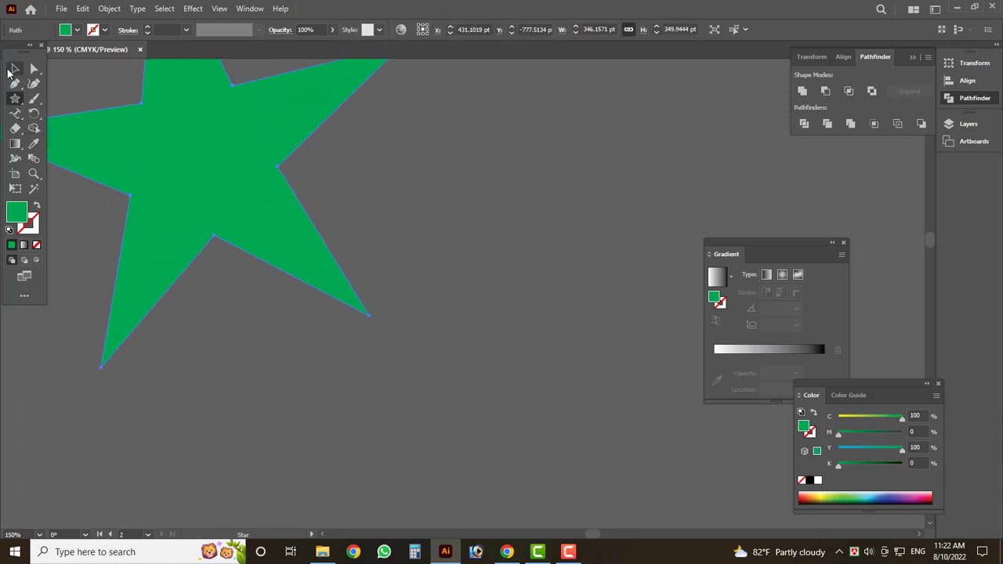
drag(242, 208, 387, 287)
key(Delete)
Step: Draw a green starburst, raising its point count to about two dozen thin spikes
click(14, 99)
mouse_move(204, 153)
mouse_down()
mouse_move(280, 250)
mouse_move(291, 279)
mouse_move(280, 279)
mouse_up()
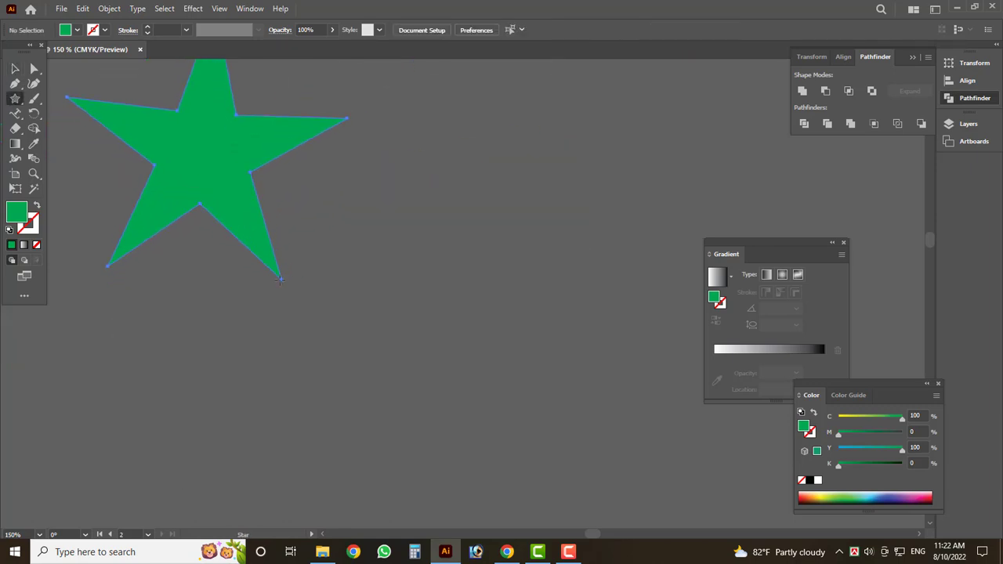
key(Up)
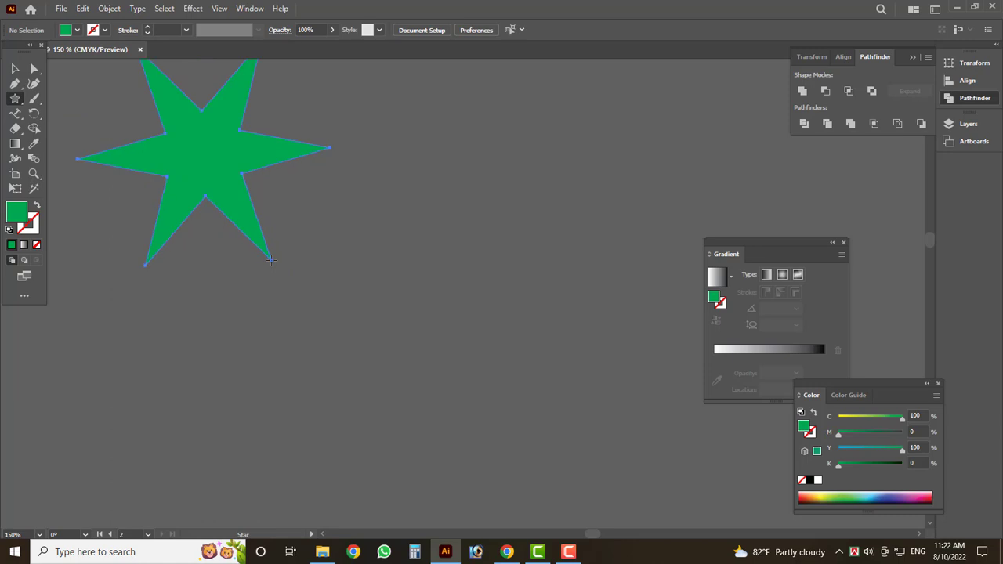
key(Up)
key(Up)
key(Up)
key(Up)
drag(280, 279, 270, 260)
key(Up)
key(Up)
key(Up)
key(Up)
key(Up)
key(Up)
key(Up)
Step: Move the starburst and try a yellow fill, then undo back to before the star
click(16, 69)
drag(280, 200, 419, 278)
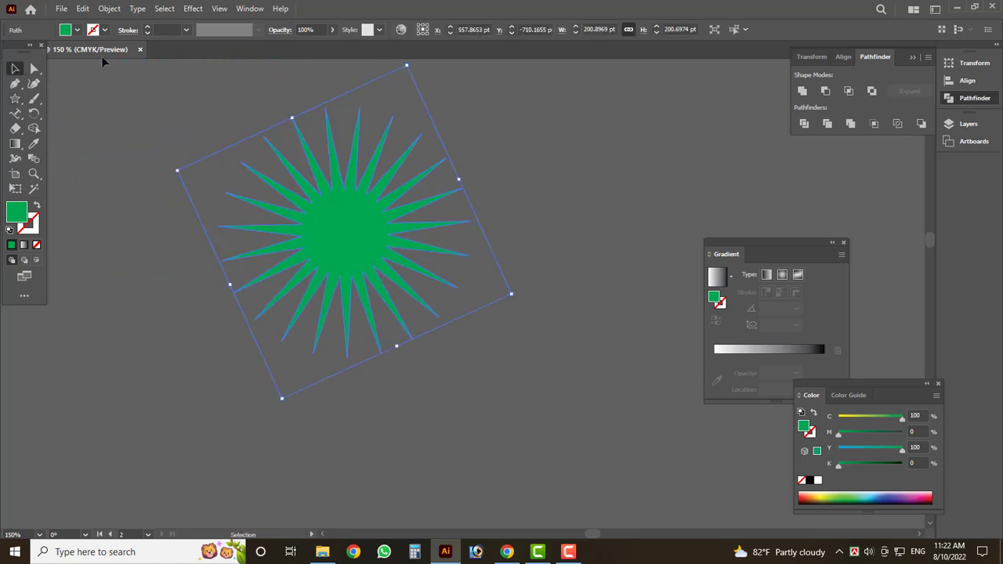
click(77, 29)
click(51, 52)
click(211, 325)
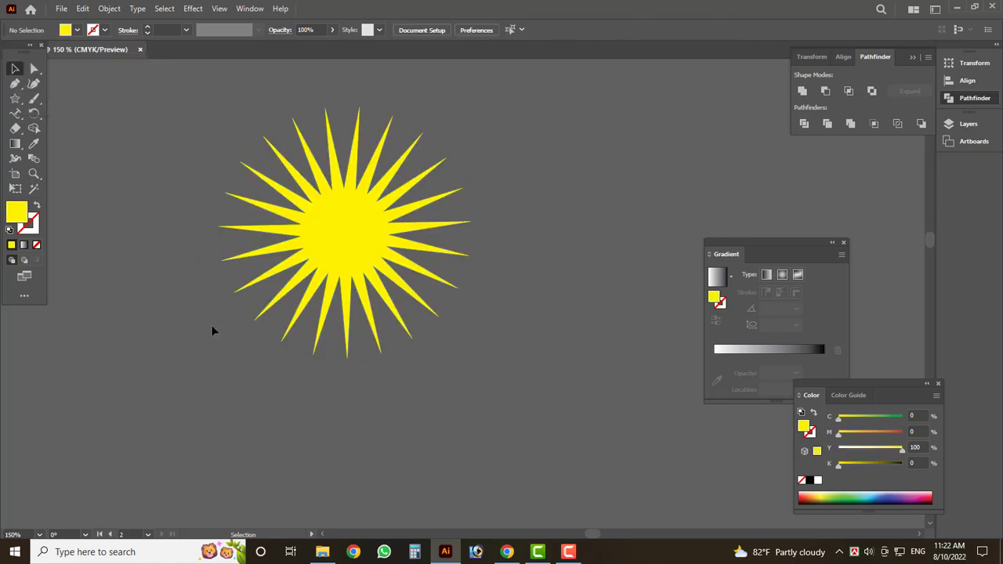
key(ctrl+z)
key(ctrl+z)
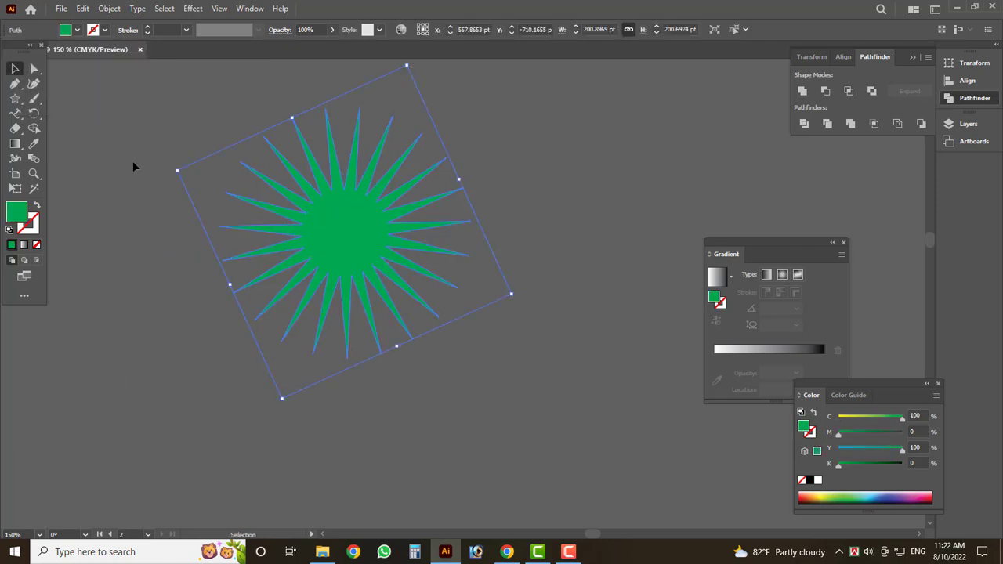
key(ctrl+z)
Step: Draw a practice star, cycling its point count between three and seven, then undo it
click(23, 99)
drag(192, 145, 252, 231)
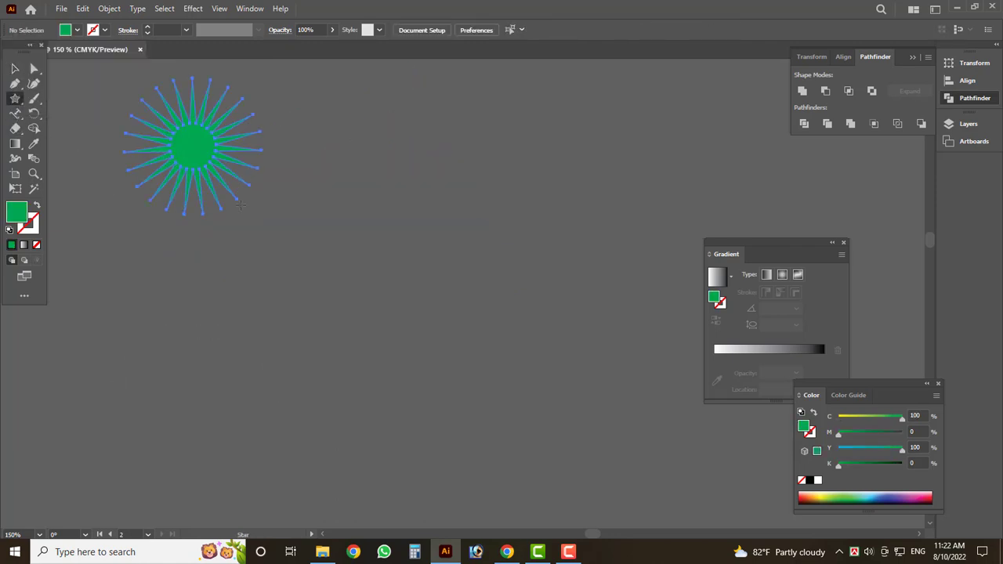
key(Down)
key(Down)
key(Down)
key(Down)
key(Down)
key(Down)
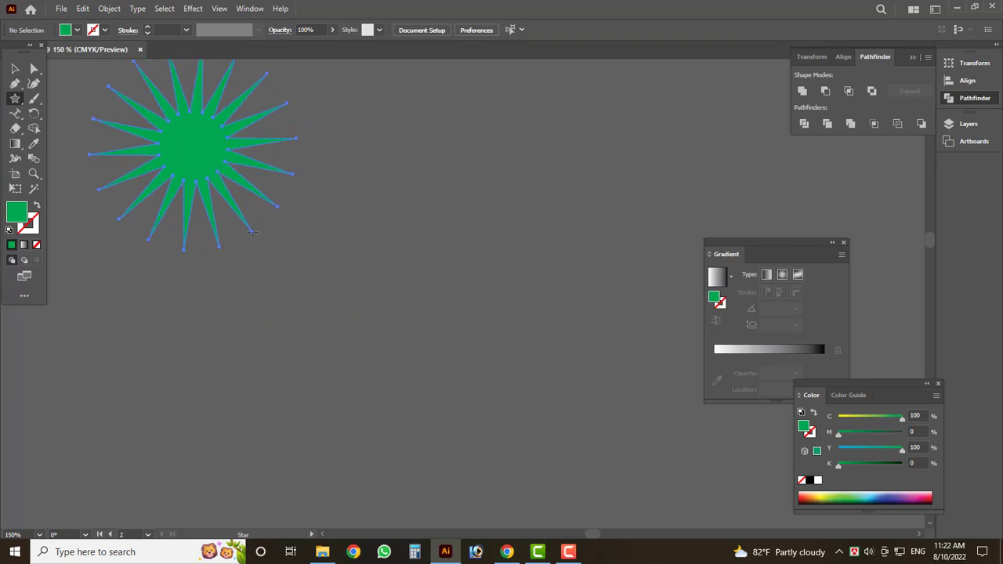
key(Down)
key(Down)
key(Down)
key(Up)
key(Up)
key(Up)
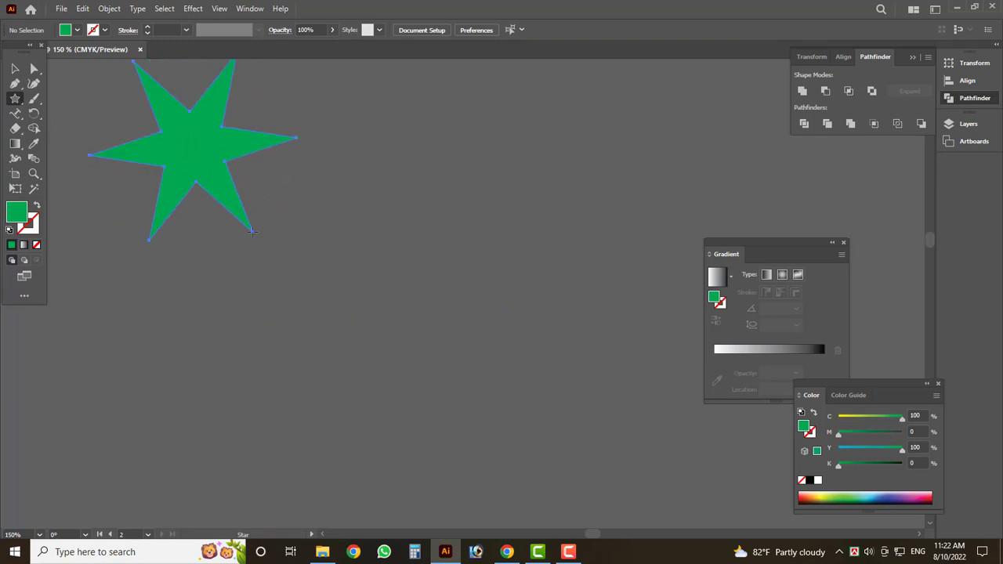
key(Up)
key(Up)
key(Up)
key(Up)
key(Up)
key(Up)
key(Down)
key(Down)
key(Down)
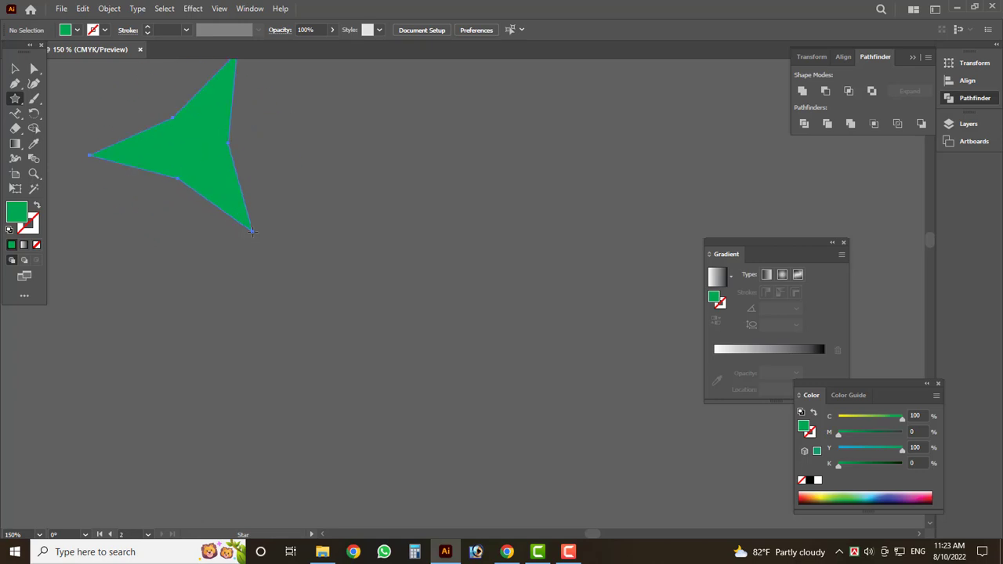
key(Up)
key(Down)
key(Up)
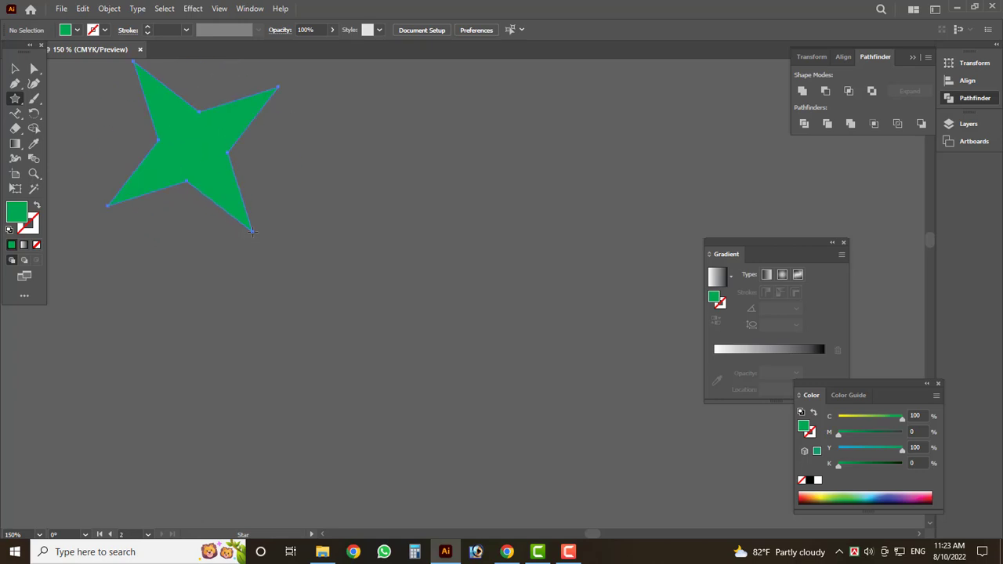
key(Up)
key(Up)
key(Up)
drag(251, 231, 252, 231)
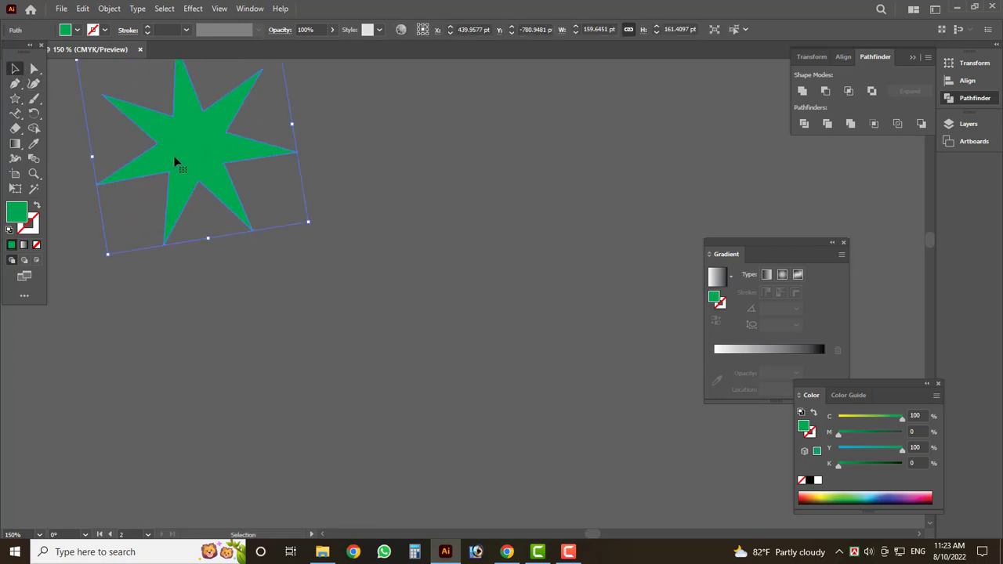
key(ctrl+z)
key(ctrl+z)
Step: Draw a large green seven-pointed star, about 374 by 375 pt, adjusting point depth
drag(282, 196, 405, 346)
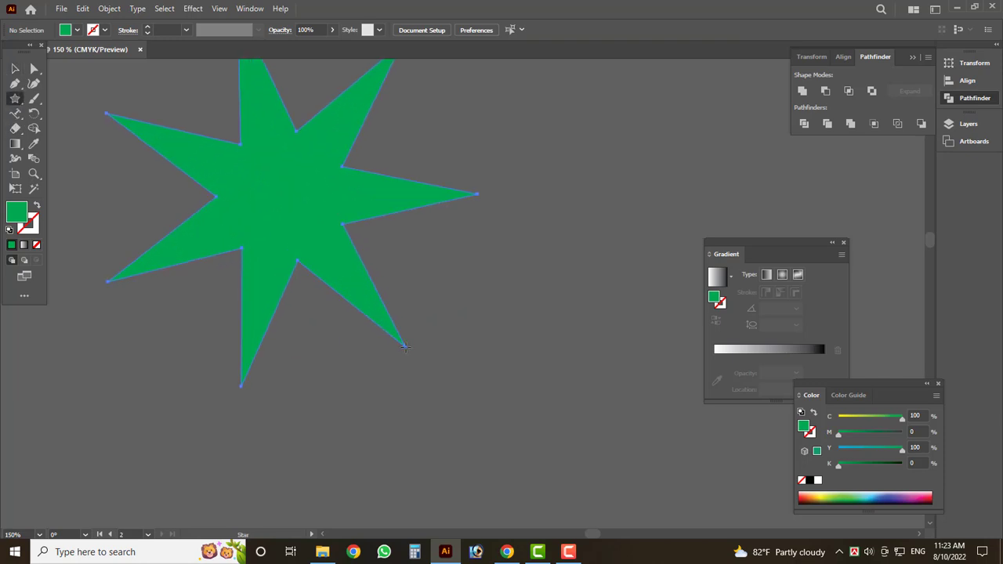
drag(405, 346, 337, 266)
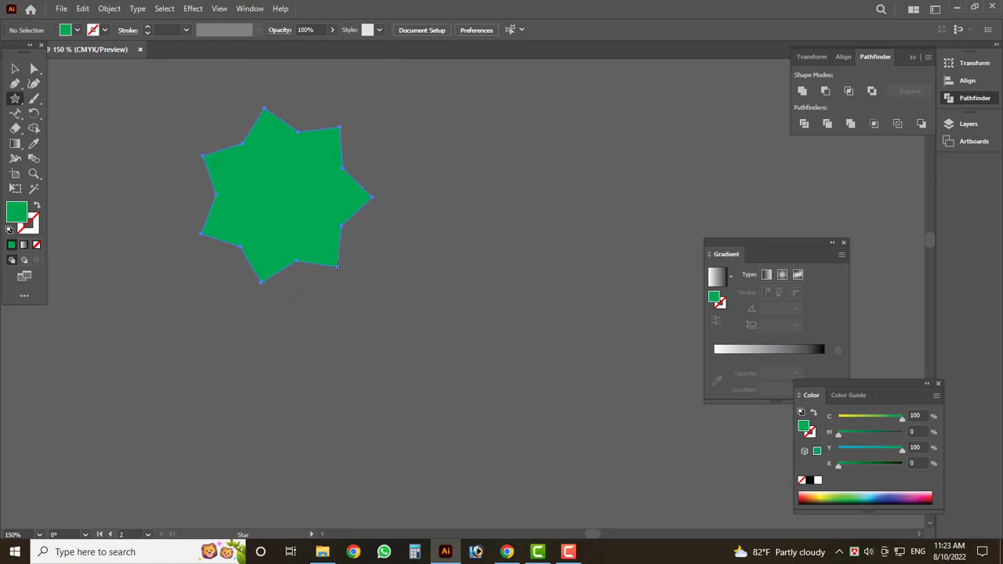
mouse_move(337, 266)
mouse_down()
mouse_move(299, 220)
mouse_move(470, 499)
mouse_up()
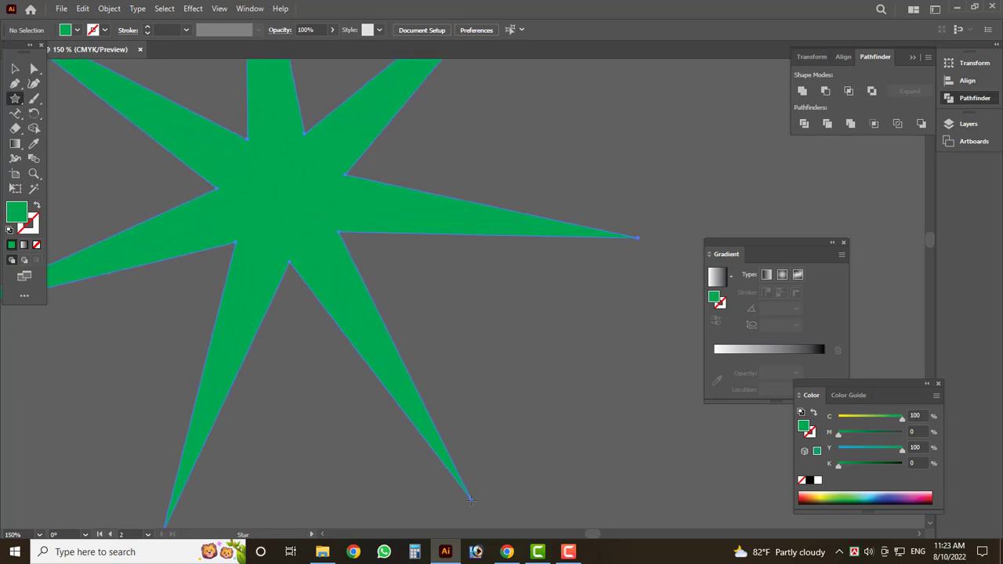
mouse_move(470, 498)
mouse_down()
mouse_move(518, 316)
mouse_move(284, 200)
mouse_up()
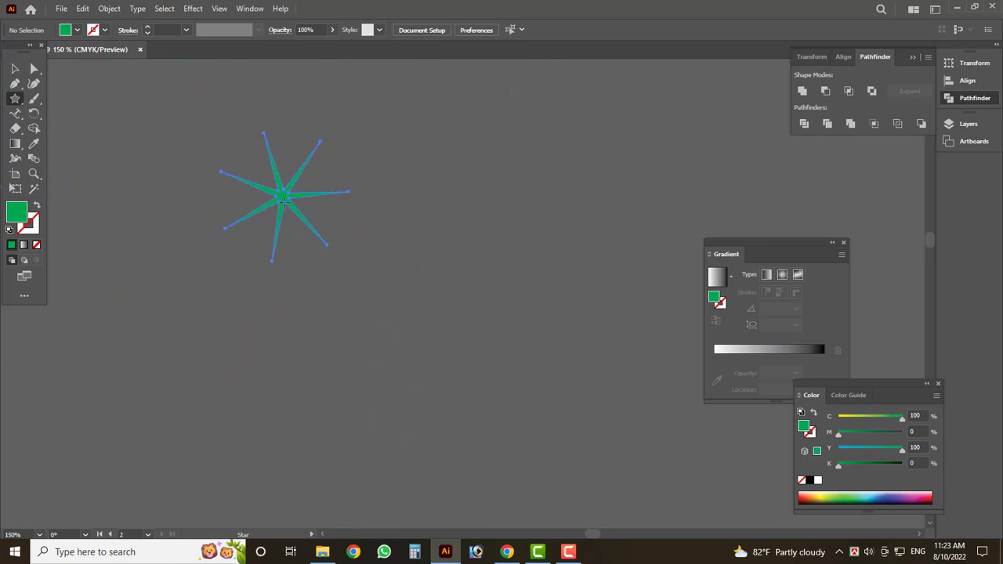
mouse_move(284, 200)
mouse_down()
mouse_move(308, 305)
mouse_move(297, 245)
mouse_move(505, 531)
mouse_move(348, 347)
mouse_up()
Step: Draw a thin, spiky seven-point green star beside the first star
scroll(347, 313, up, 3)
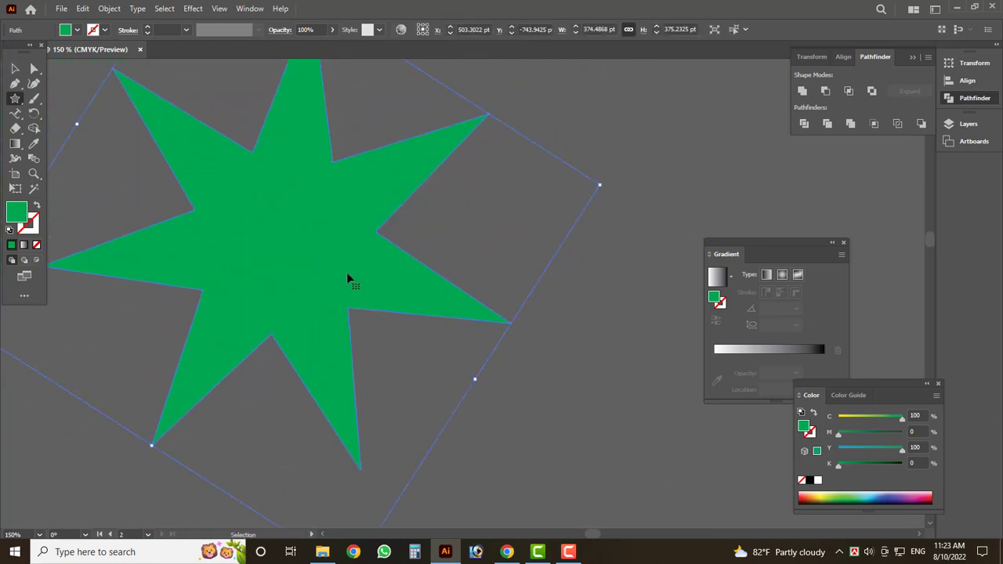
scroll(346, 274, right, 1)
scroll(233, 294, down, 2)
scroll(313, 250, down, 2)
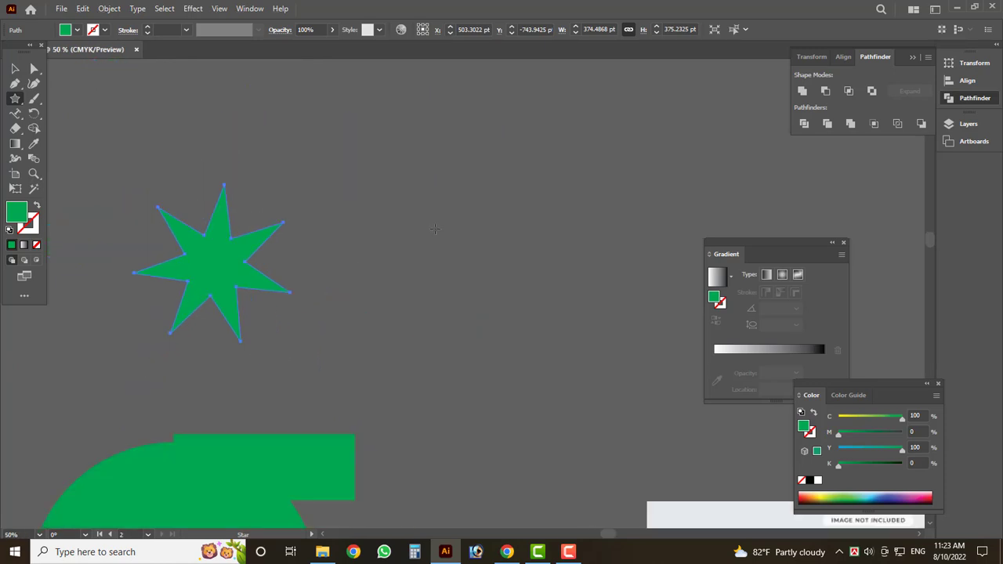
scroll(366, 202, right, 3)
drag(366, 202, 368, 198)
Step: Move the spiky star down and left, then drag out a huge star about 2440 by 2420 pt
scroll(64, 115, up, 2)
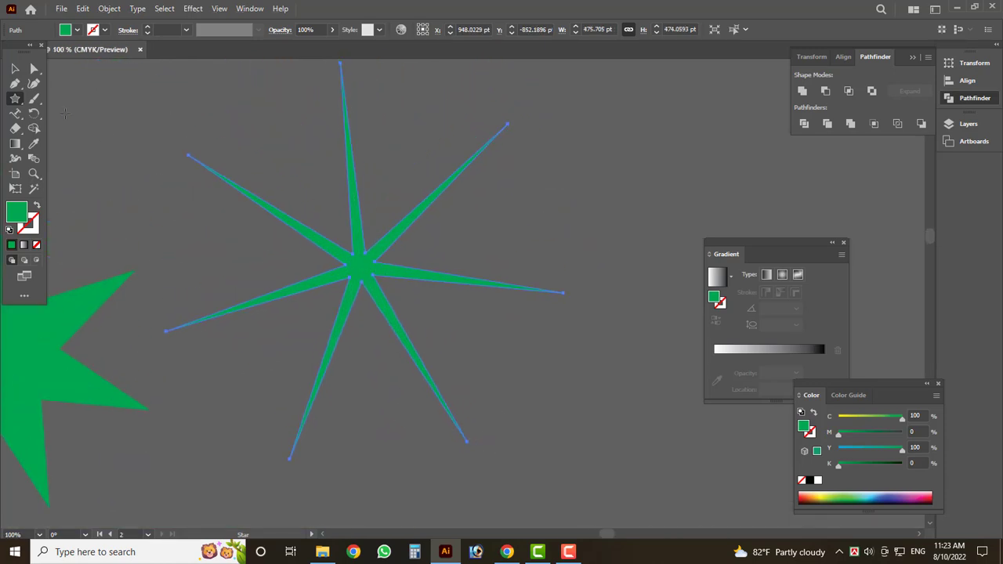
click(513, 236)
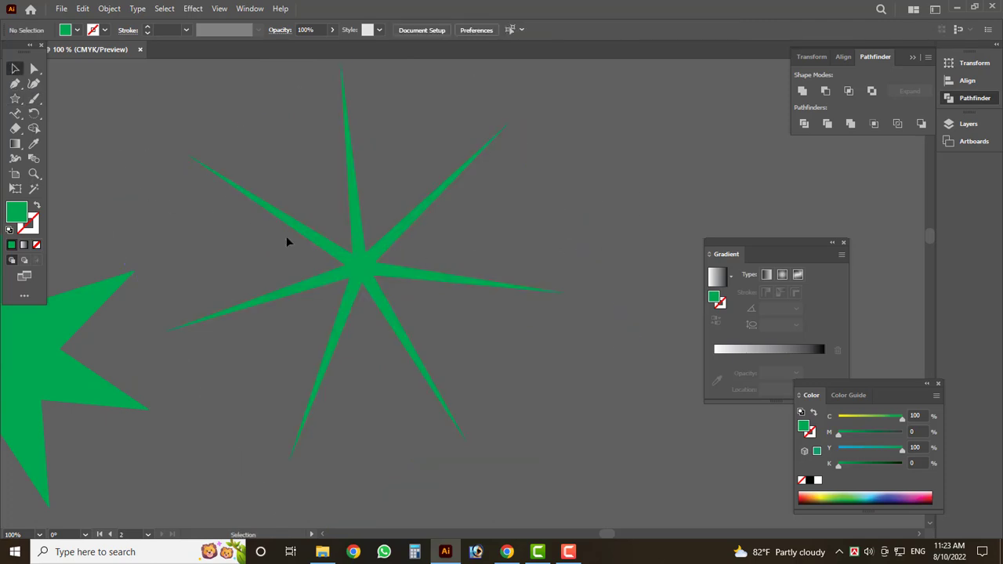
drag(356, 341, 313, 504)
scroll(373, 173, up, 1)
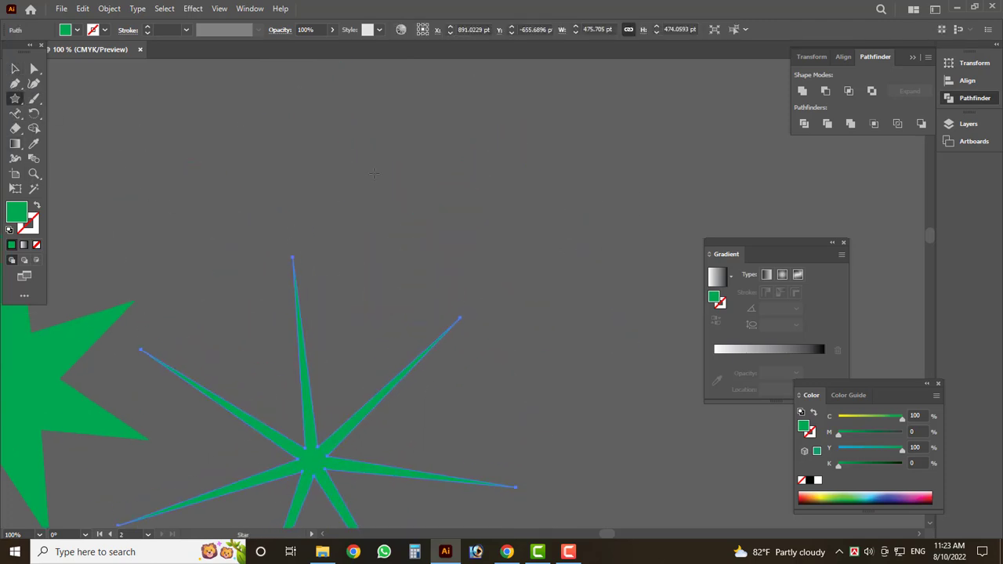
mouse_move(325, 140)
mouse_down()
mouse_move(423, 189)
mouse_move(405, 139)
mouse_move(680, 165)
mouse_move(485, 213)
mouse_up()
Step: Close the Start menu, zoom out to 8.33% and cancel the Star dialog
key(super)
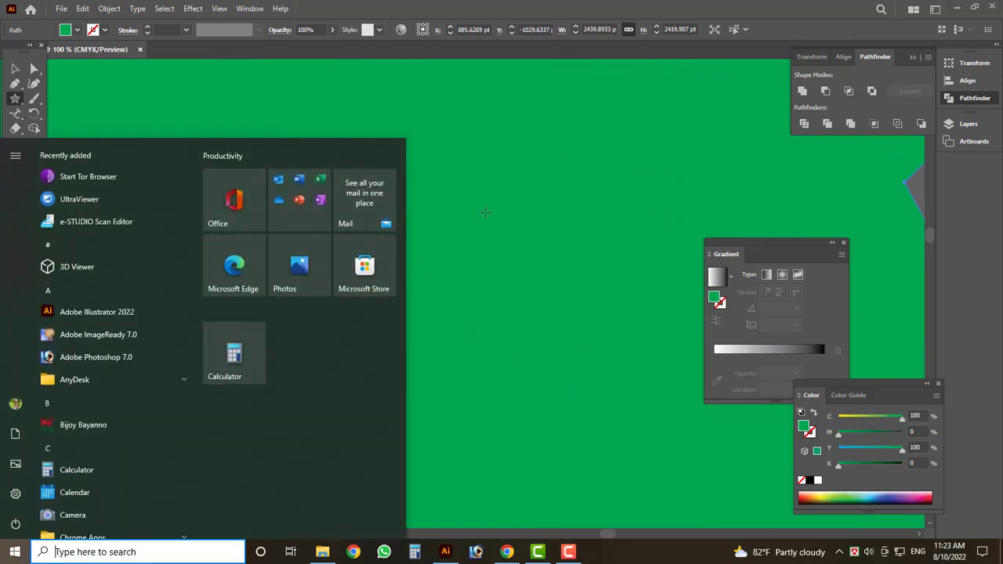
scroll(485, 213, down, 5)
scroll(476, 253, down, 5)
click(307, 137)
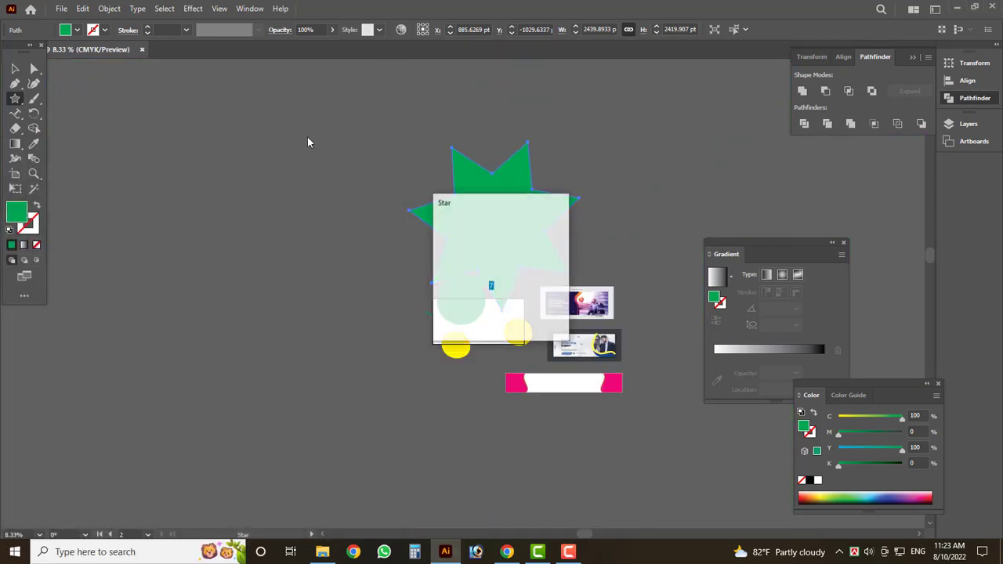
click(530, 314)
Step: Draw several more stars, then undo the large ones, leaving two small green stars
mouse_move(182, 167)
mouse_down()
mouse_move(204, 189)
mouse_move(124, 236)
mouse_up()
click(15, 98)
mouse_move(157, 133)
mouse_down()
mouse_move(304, 276)
mouse_move(188, 458)
mouse_up()
drag(353, 404, 408, 478)
drag(427, 419, 450, 441)
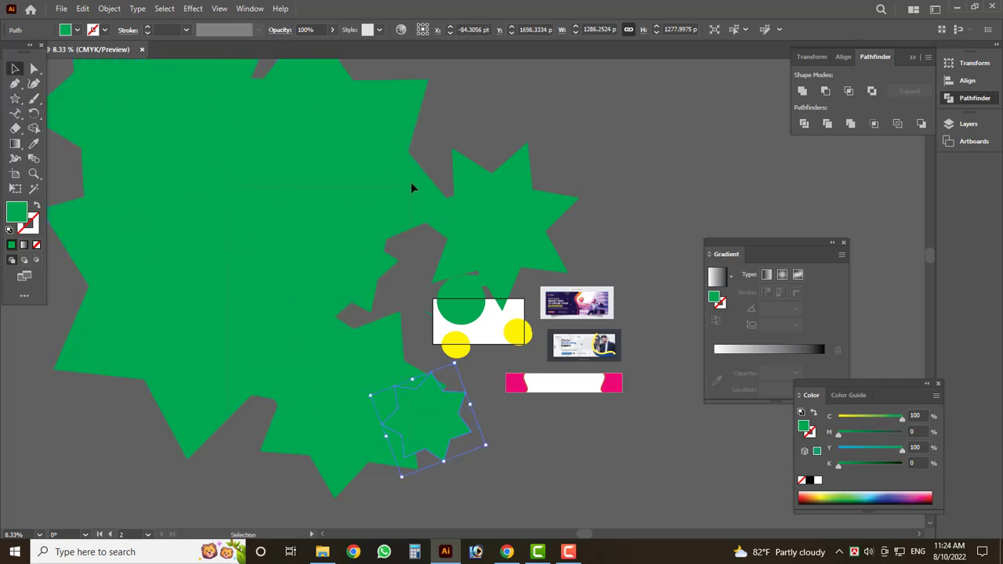
key(ctrl+z)
key(ctrl+z)
key(ctrl+z)
key(ctrl+z)
key(ctrl+z)
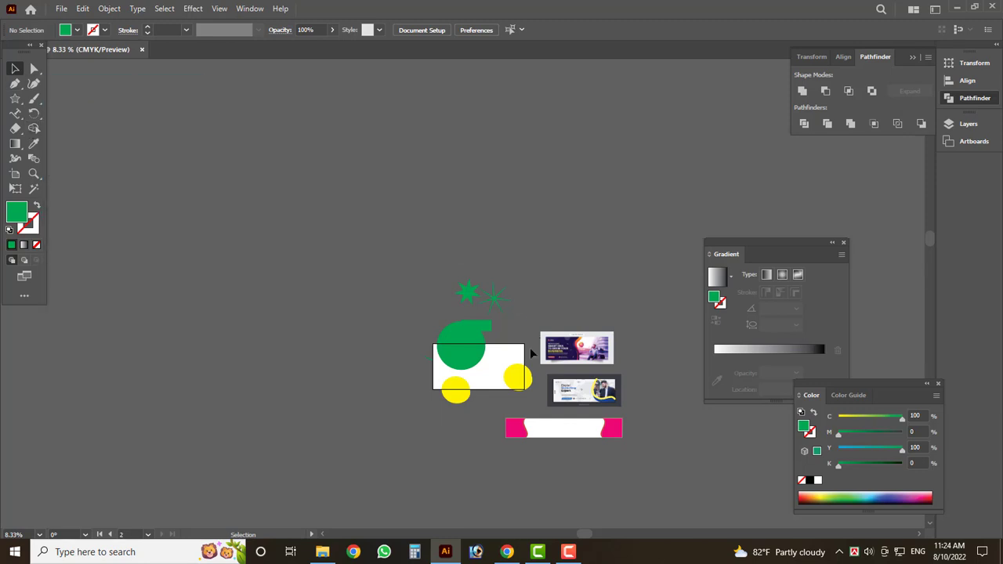
Step: Zoom into the banner templates and select and move the top Digital Marketing banner image
alt+scroll(641, 415, up, 4)
scroll(357, 244, up, 2)
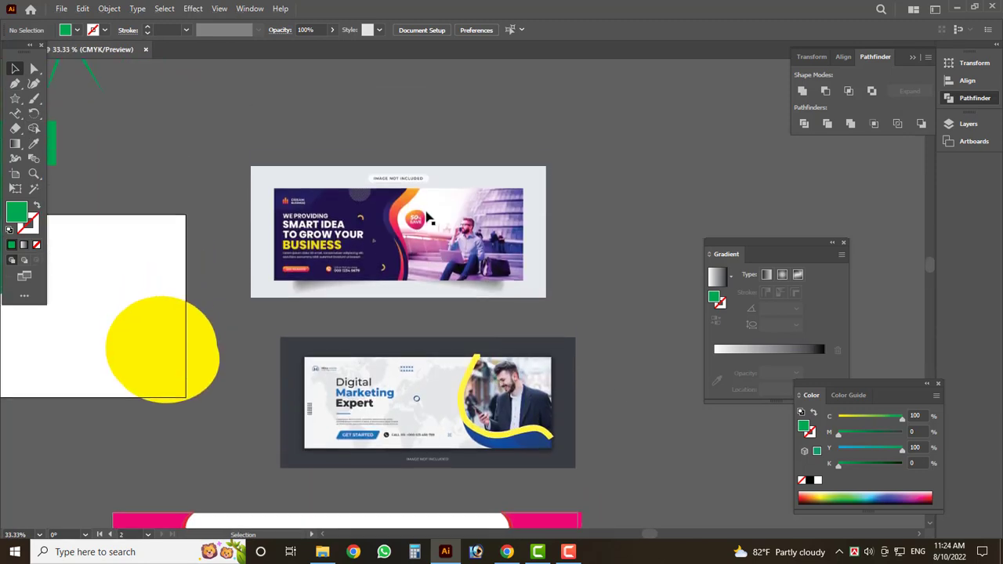
click(357, 245)
alt+scroll(342, 182, up, 2)
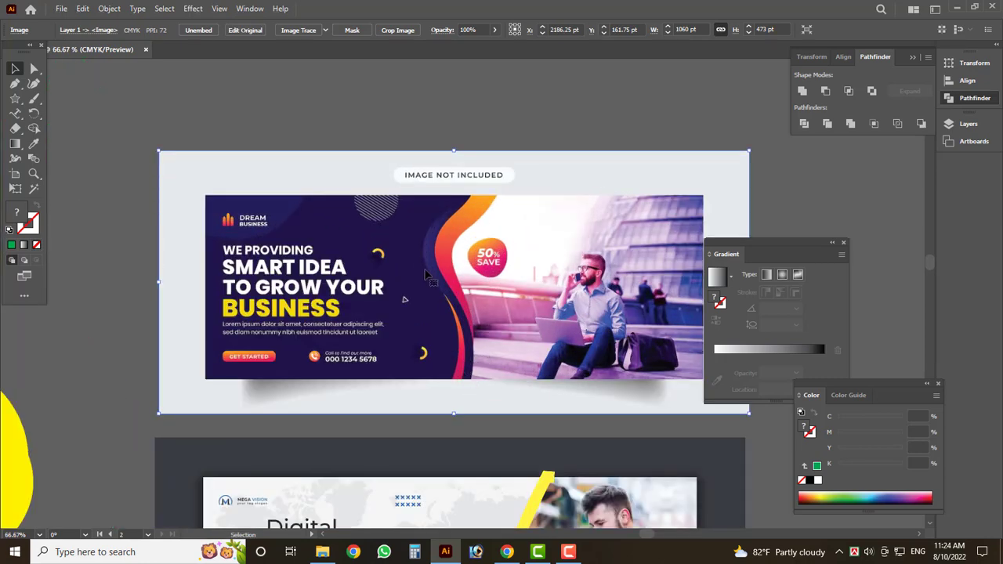
scroll(425, 274, down, 3)
scroll(496, 392, down, 3)
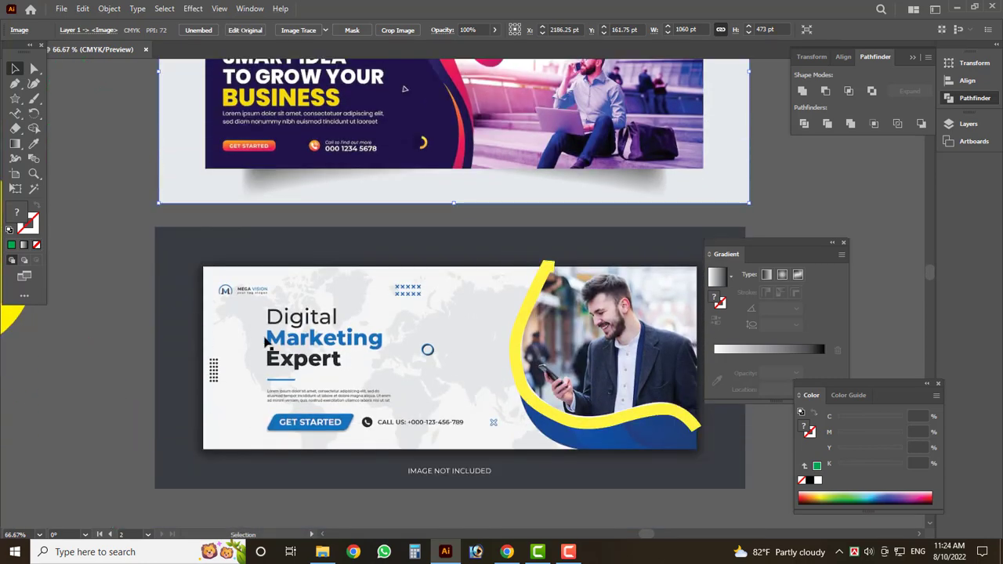
scroll(586, 441, down, 1)
drag(607, 420, 409, 440)
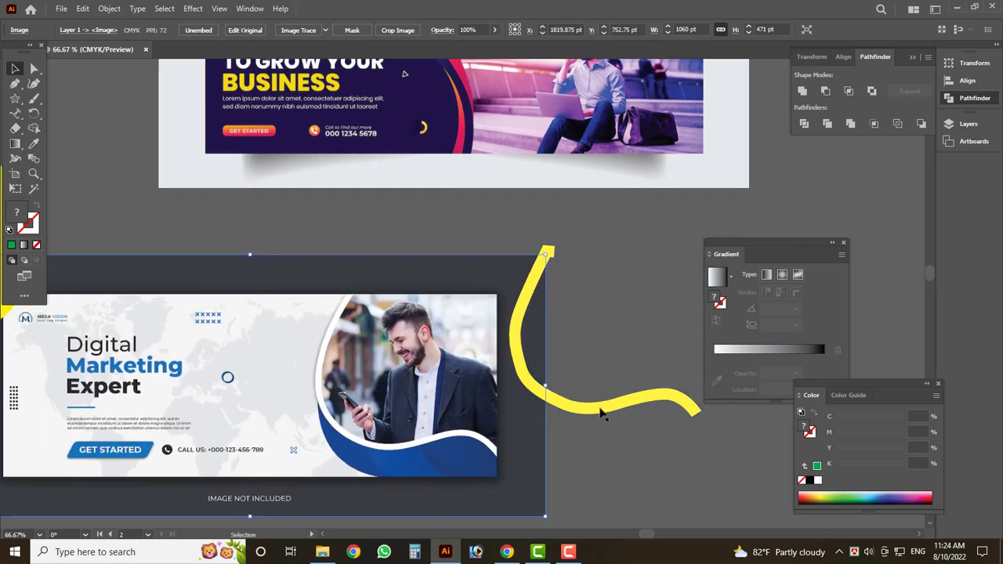
Step: Use Direct Selection (A) to drag the yellow swoosh back around the banner photo
click(600, 411)
scroll(424, 423, down, 1)
key(a)
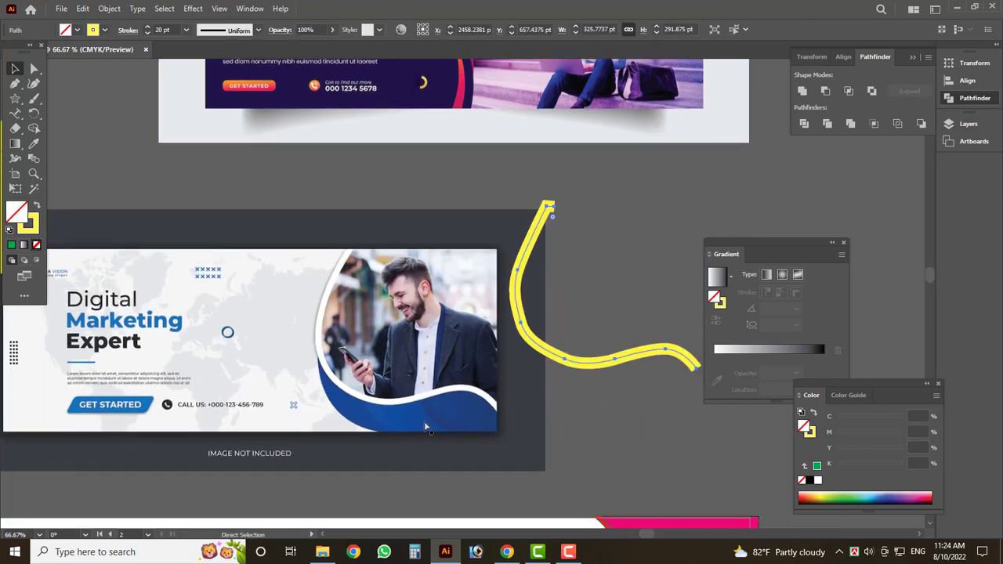
drag(425, 427, 628, 387)
scroll(524, 344, down, 1)
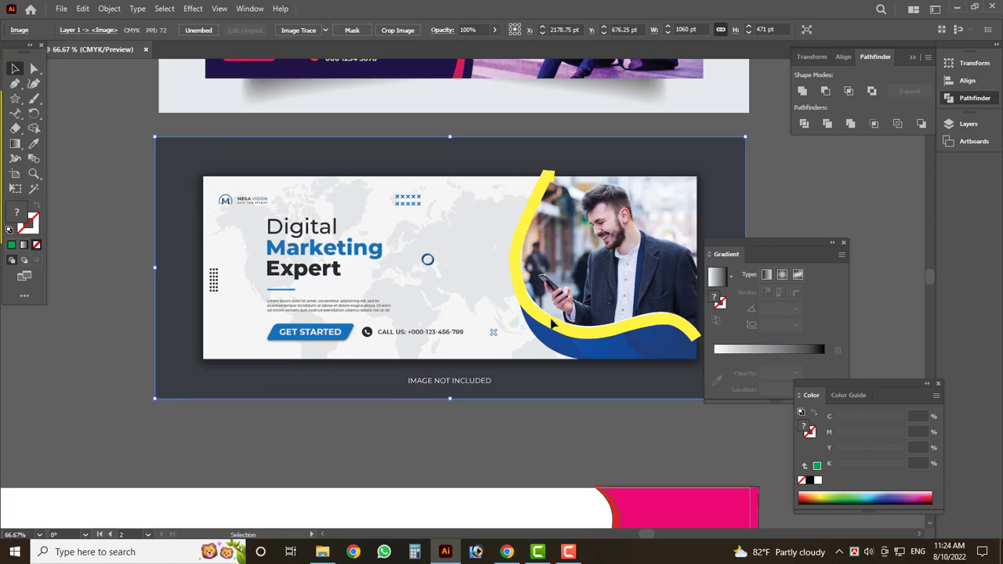
click(569, 552)
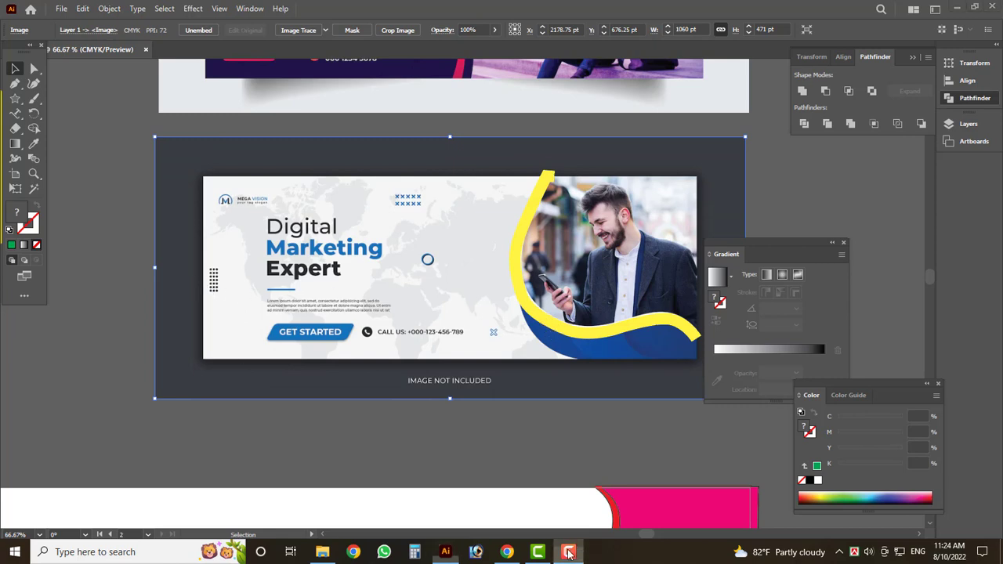